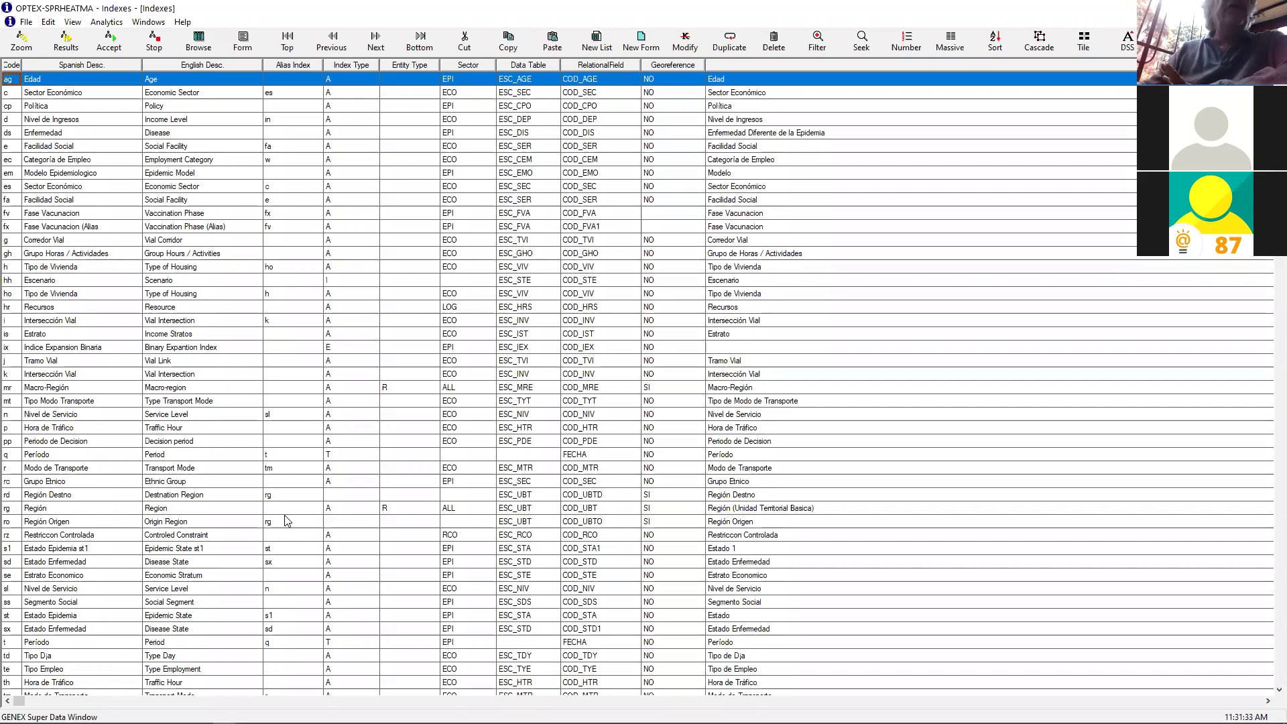
Choose the Constraint, Alias, Parameter and Problem index tables as linked tables for the Indexes table
{"action": "left_click", "coordinate": [21, 44]}
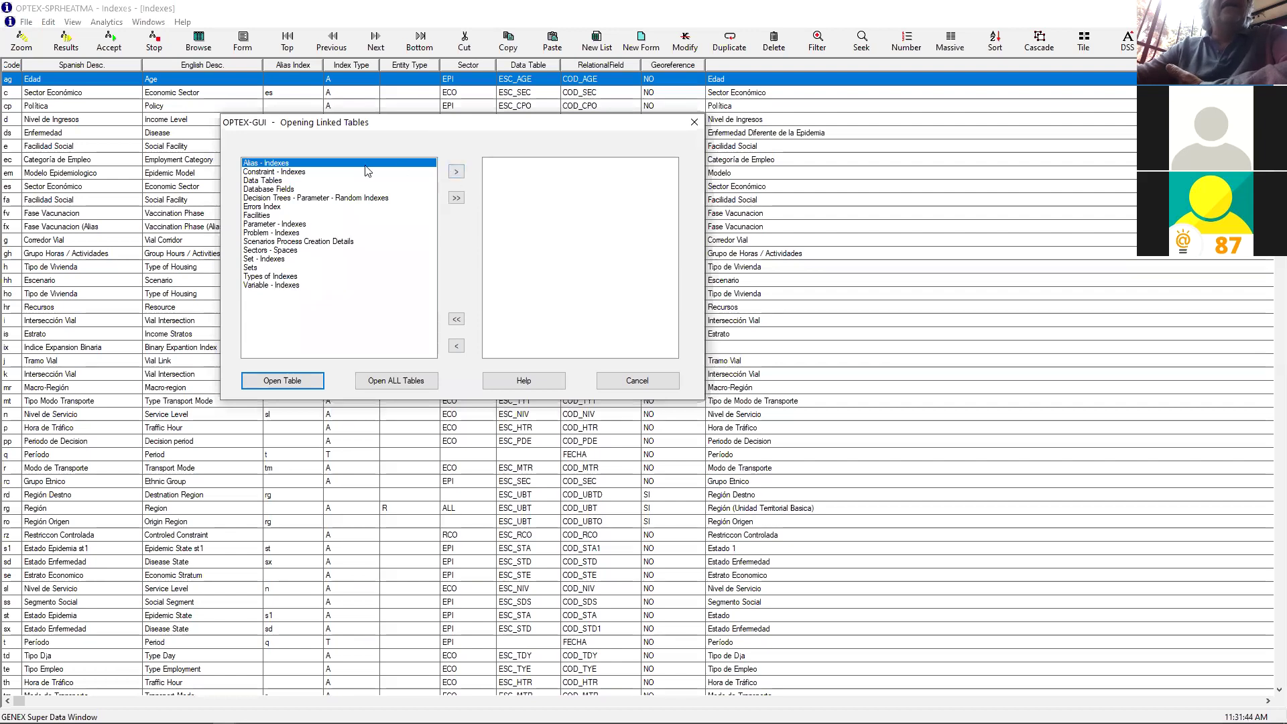
{"action": "left_click", "coordinate": [291, 172]}
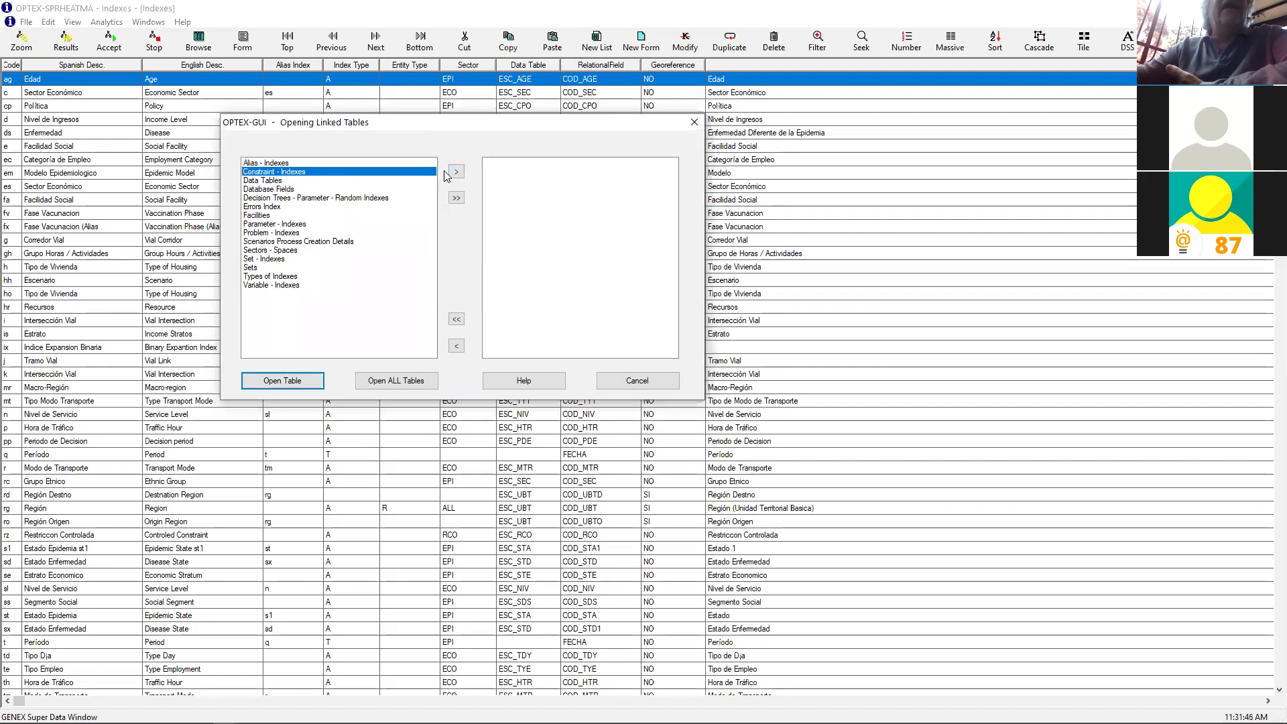
{"action": "left_click", "coordinate": [455, 174]}
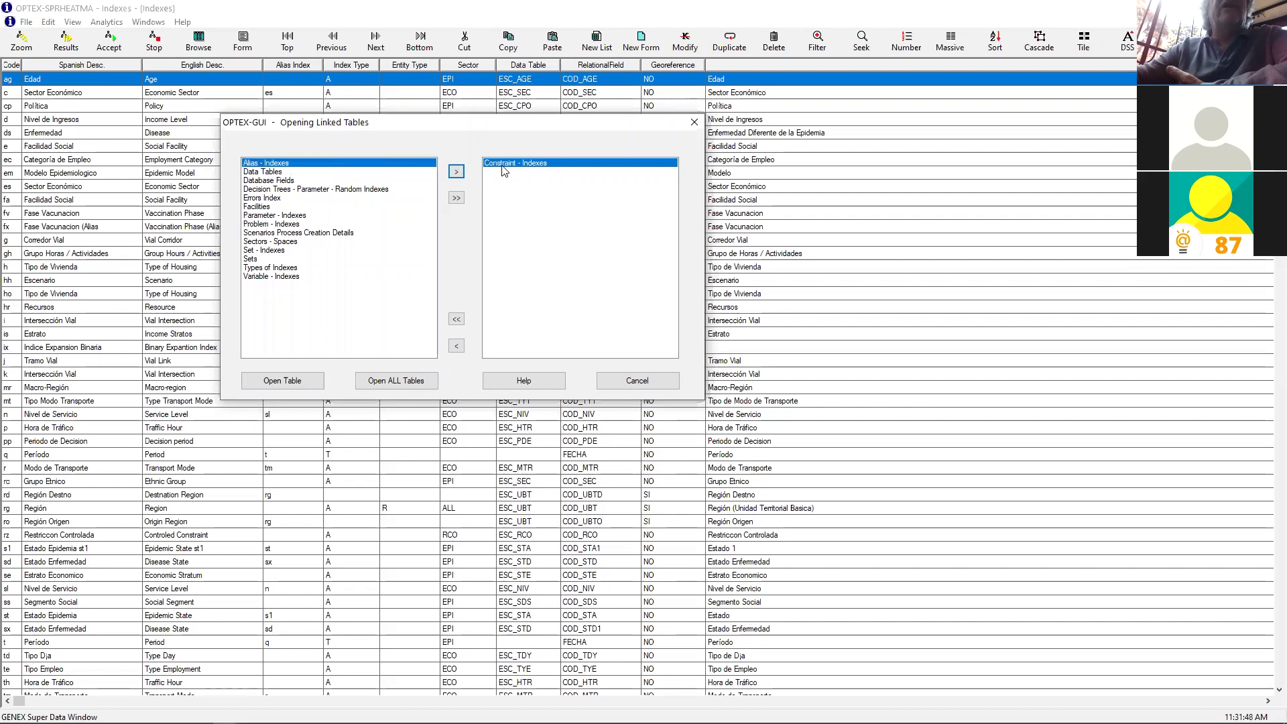
{"action": "left_click", "coordinate": [457, 173]}
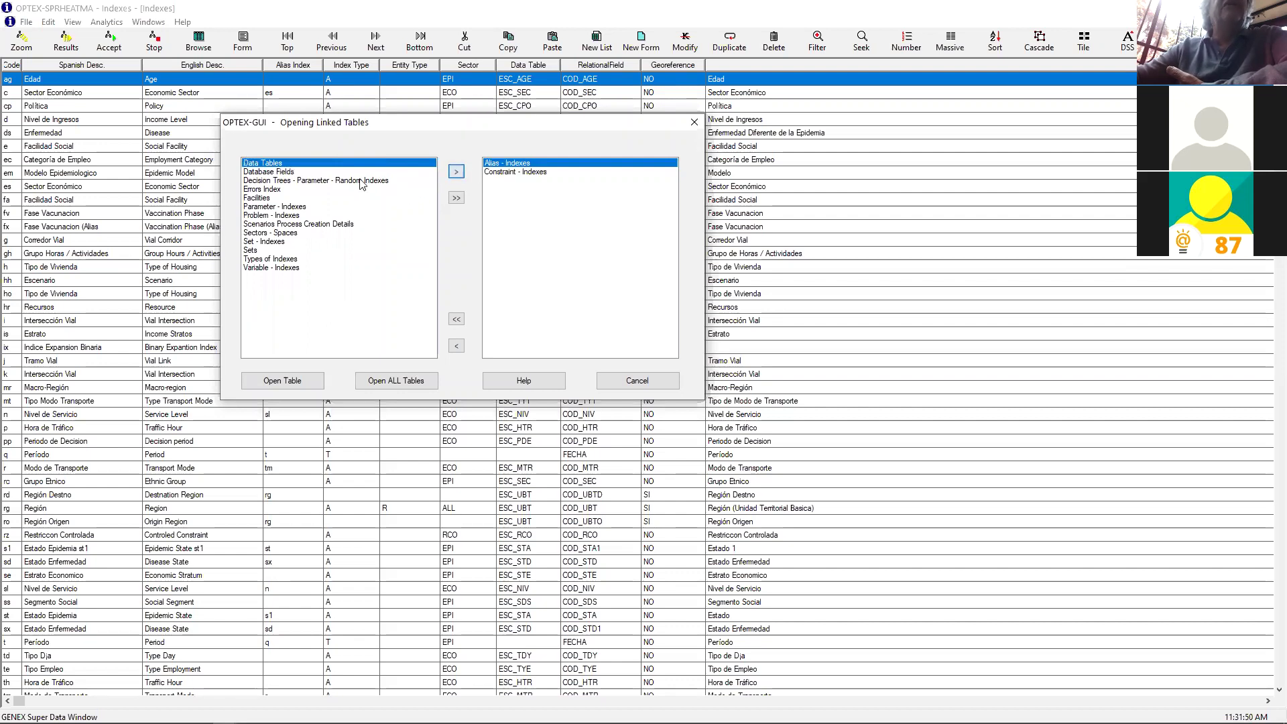
{"action": "left_click", "coordinate": [288, 208]}
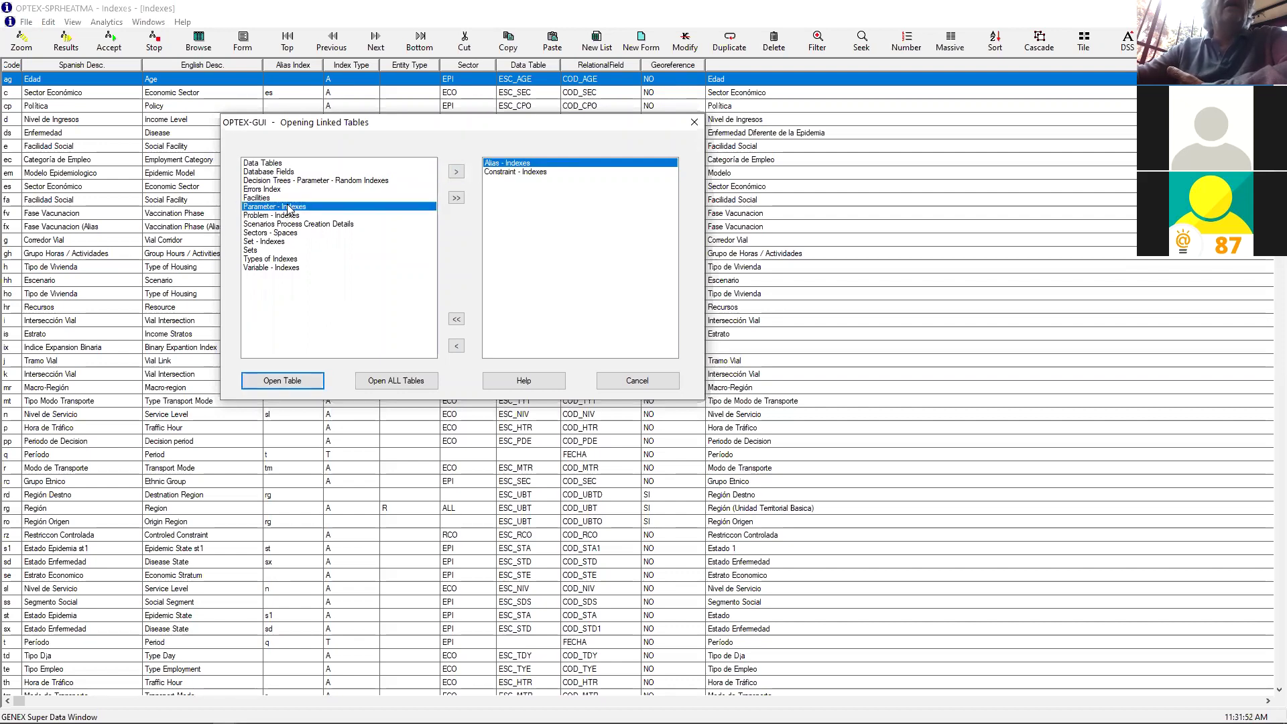
{"action": "left_click", "coordinate": [455, 173]}
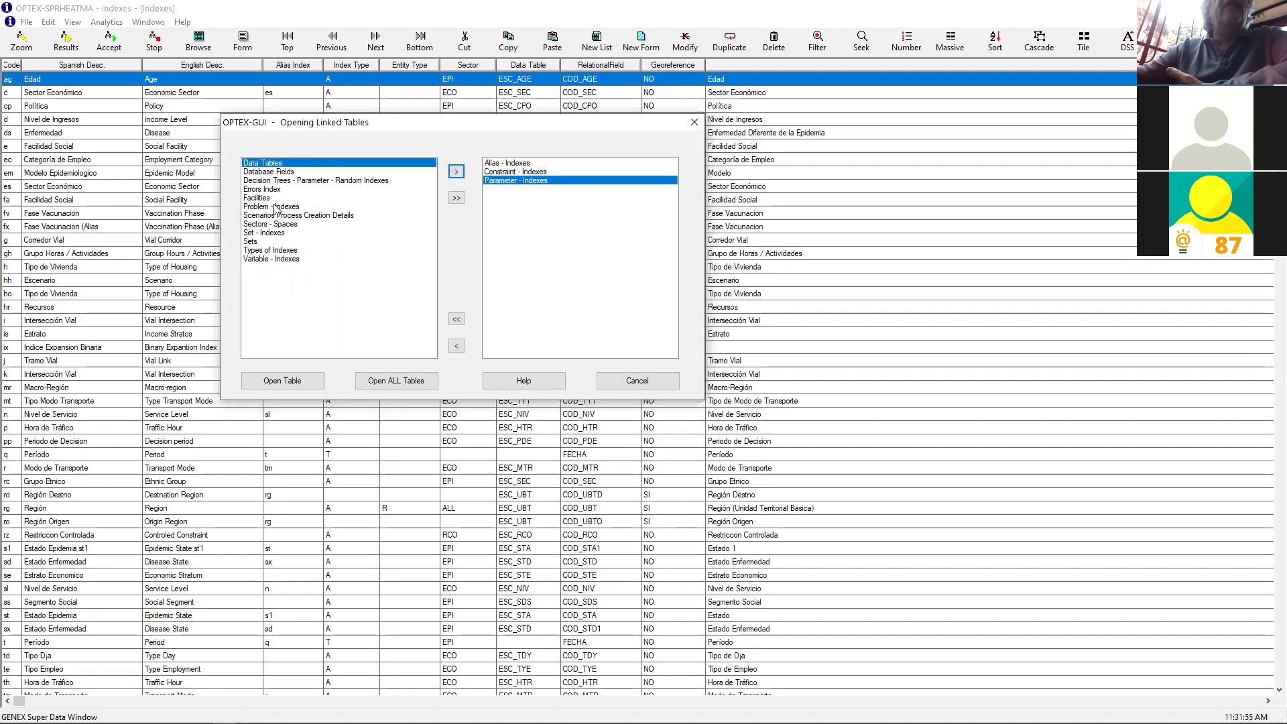
{"action": "left_click", "coordinate": [275, 207]}
{"action": "left_click", "coordinate": [455, 172]}
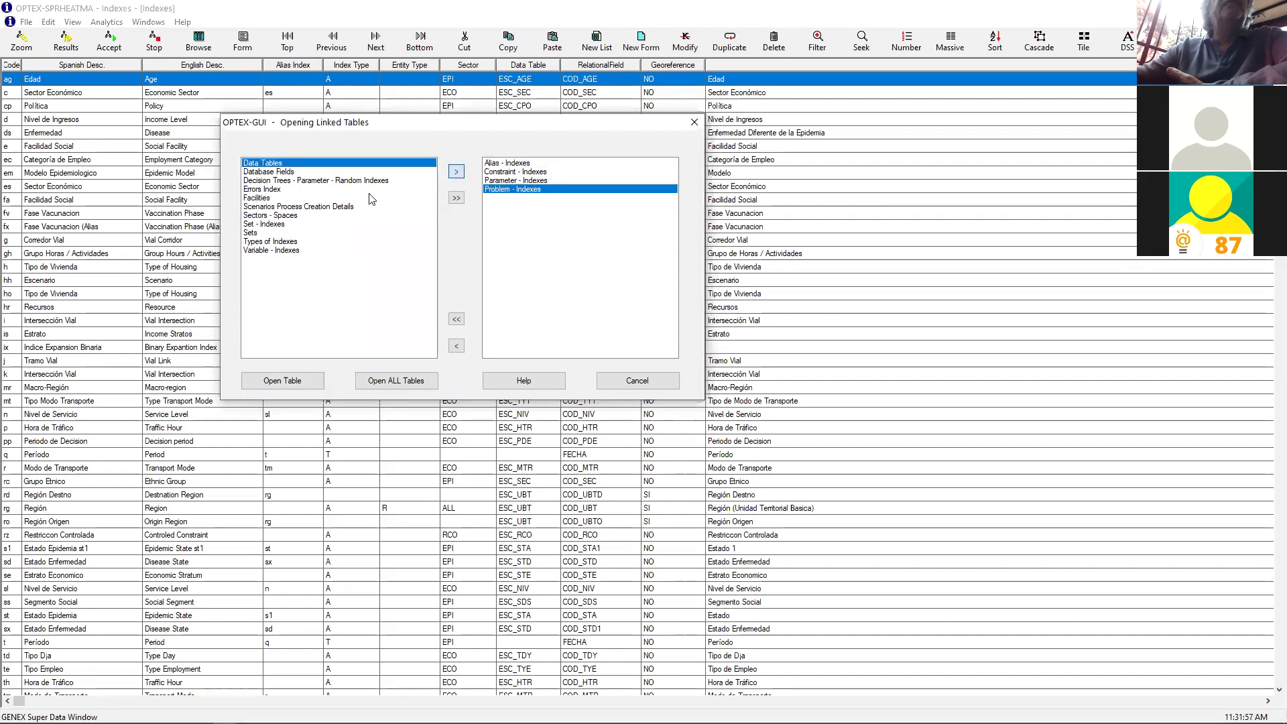
Add the Set and Variable index tables to the selection and open all the chosen linked tables
{"action": "left_click", "coordinate": [274, 224]}
{"action": "left_click", "coordinate": [456, 172]}
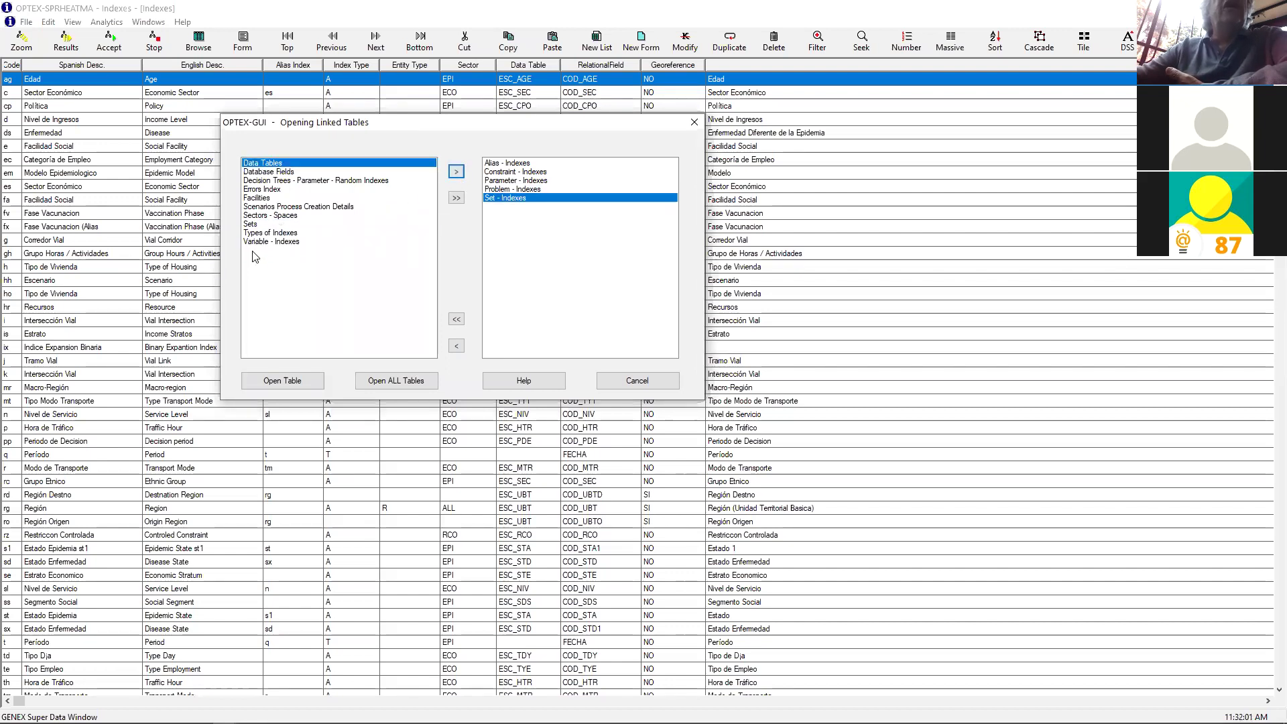
{"action": "left_click", "coordinate": [289, 242]}
{"action": "left_click", "coordinate": [461, 173]}
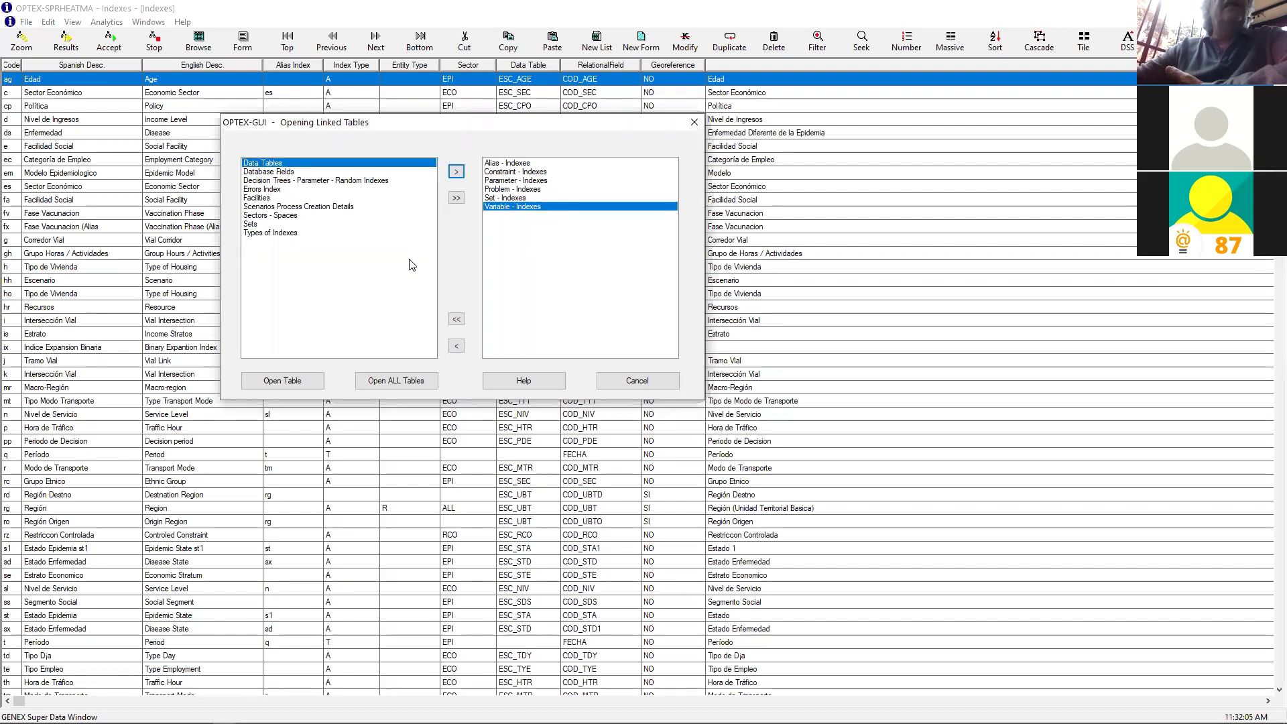
{"action": "left_click", "coordinate": [293, 381]}
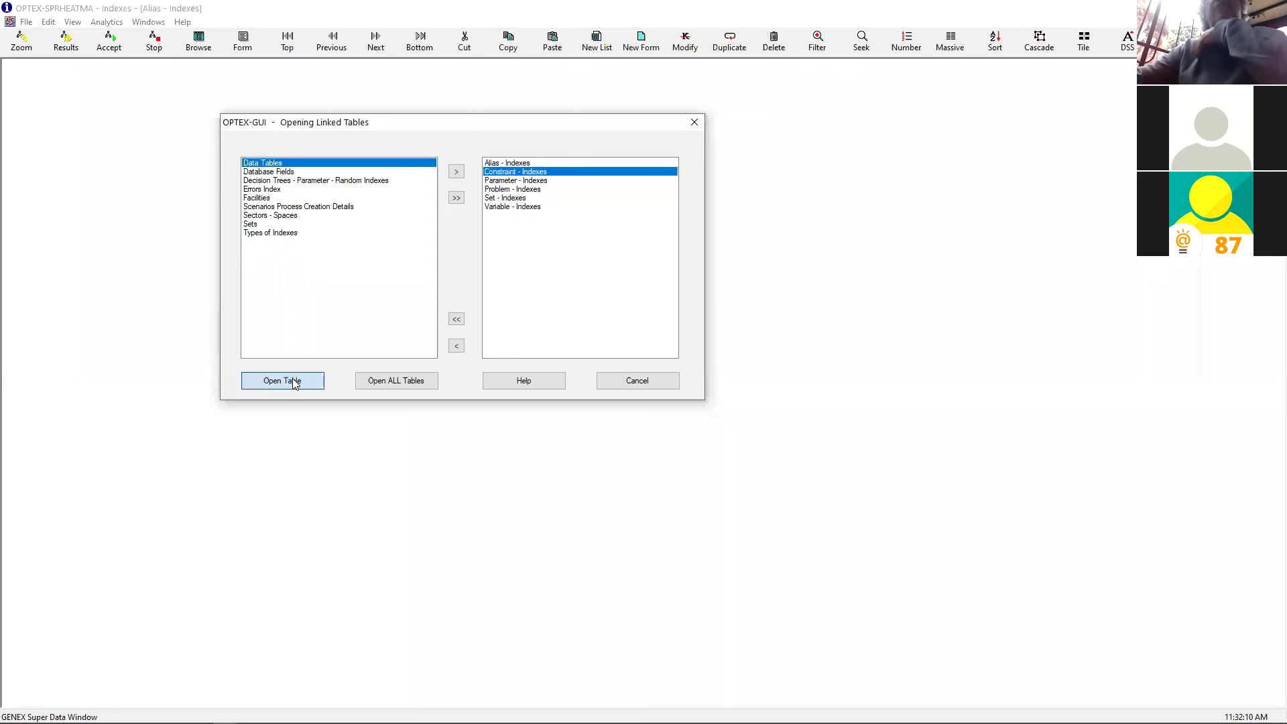
{"action": "left_click", "coordinate": [293, 382]}
{"action": "left_click", "coordinate": [293, 382]}
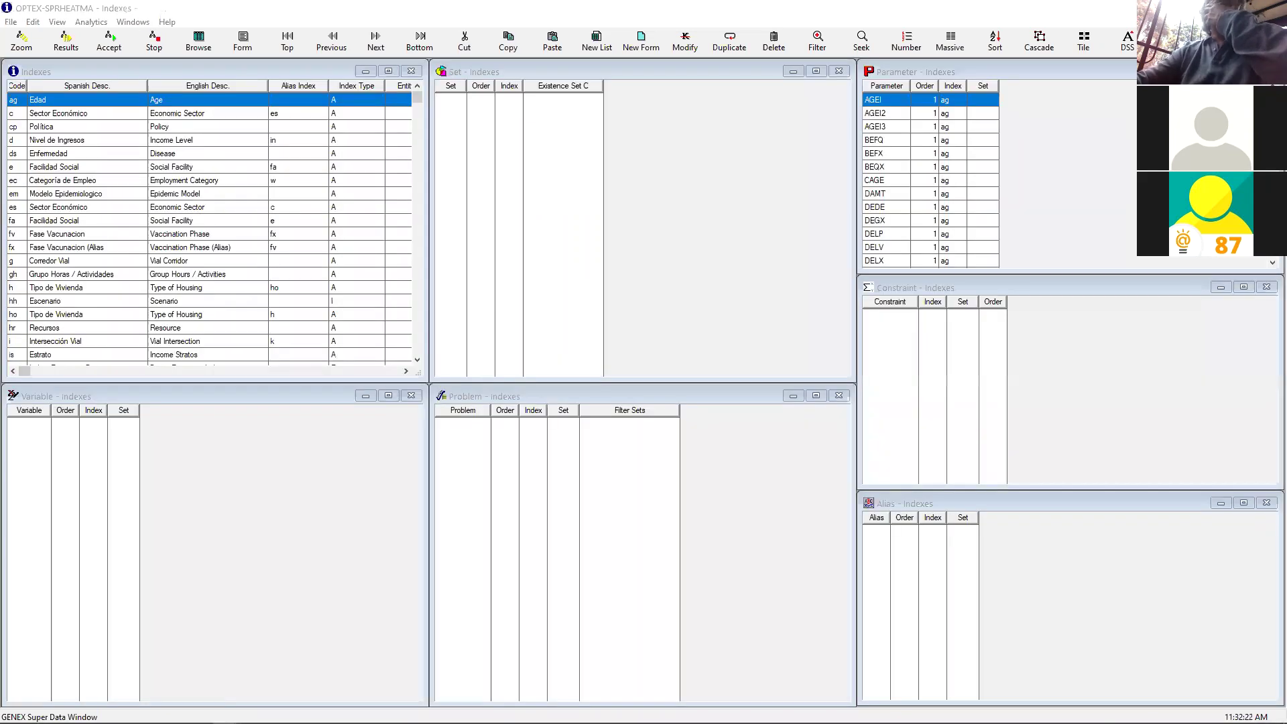
Select several records in the Indexes table, ending on Vial Intersection, to inspect their linked tables
{"action": "left_click", "coordinate": [130, 207]}
{"action": "left_click", "coordinate": [187, 260]}
{"action": "left_click", "coordinate": [282, 154]}
{"action": "left_click", "coordinate": [267, 248]}
{"action": "left_click", "coordinate": [259, 287]}
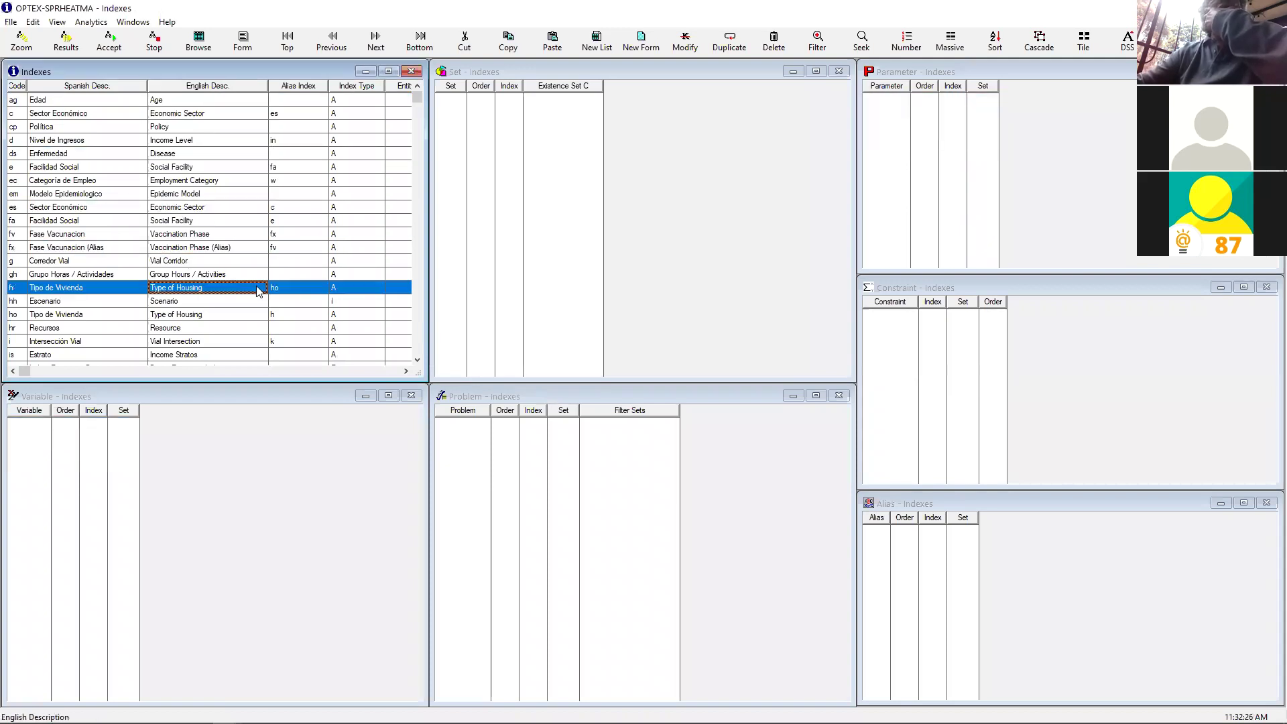
{"action": "left_click", "coordinate": [246, 341]}
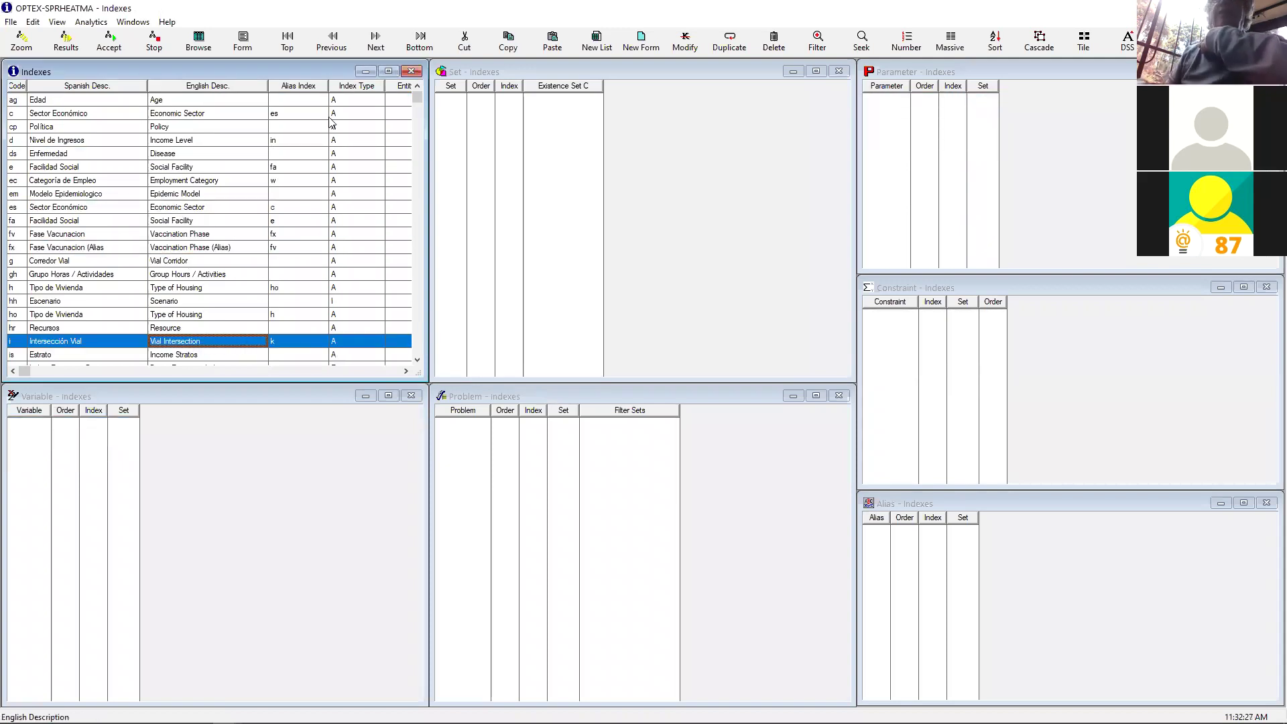
Browse further down the index list to the Region index (rg) and examine its linked sets, parameters, constraints, variables and aliases
{"action": "key", "text": "Down"}
{"action": "key", "text": "Down"}
{"action": "key", "text": "Down"}
{"action": "key", "text": "Down"}
{"action": "key", "text": "Down"}
{"action": "key", "text": "Down"}
{"action": "key", "text": "Down"}
{"action": "key", "text": "Down"}
{"action": "key", "text": "Down"}
{"action": "key", "text": "Down"}
{"action": "key", "text": "Down"}
{"action": "key", "text": "Down"}
{"action": "key", "text": "Down"}
{"action": "key", "text": "Down"}
{"action": "key", "text": "Down"}
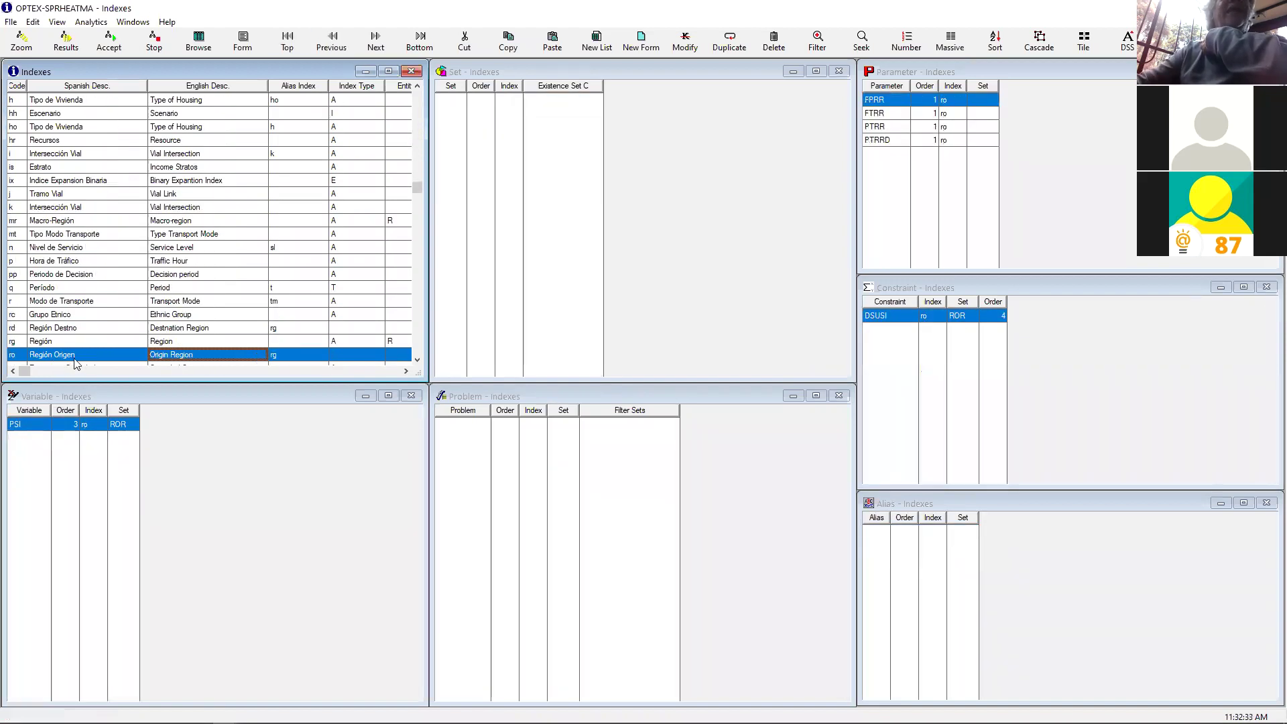
{"action": "key", "text": "Up"}
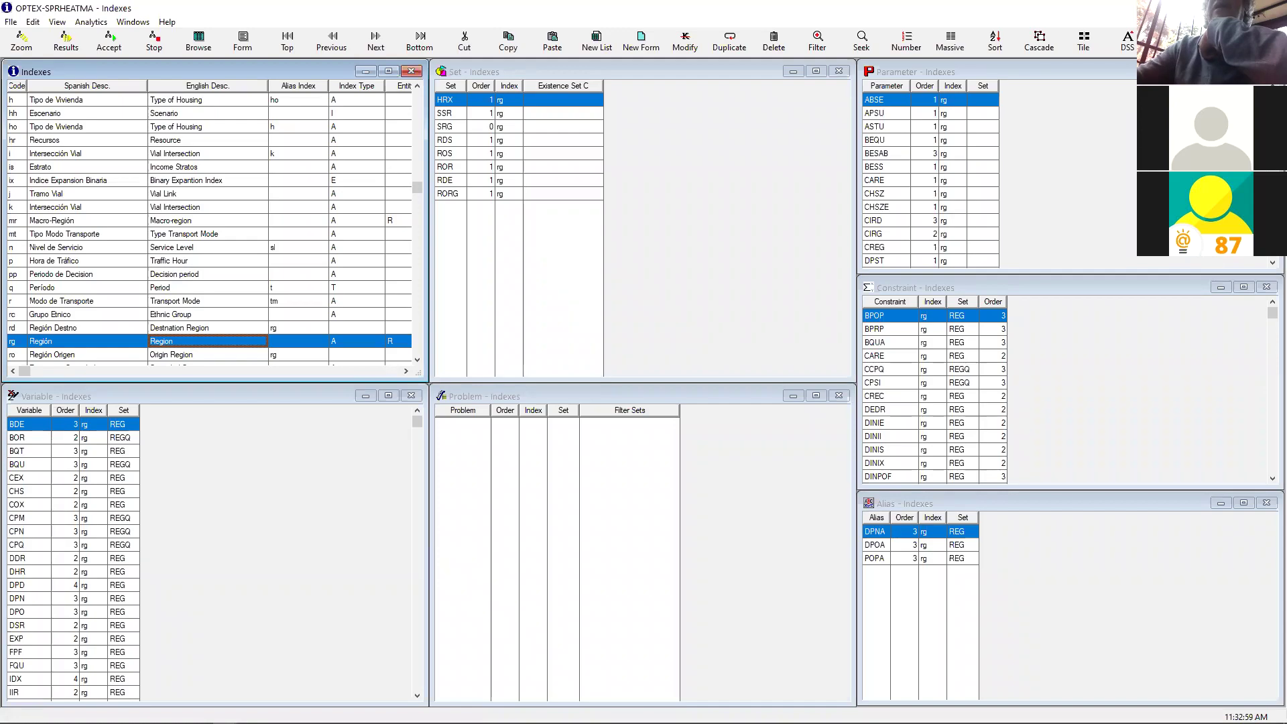
Switch to the OPTEX Modeler Menu and open the Constraints table from the Mathematical Definitions
{"action": "key", "text": "alt+Tab"}
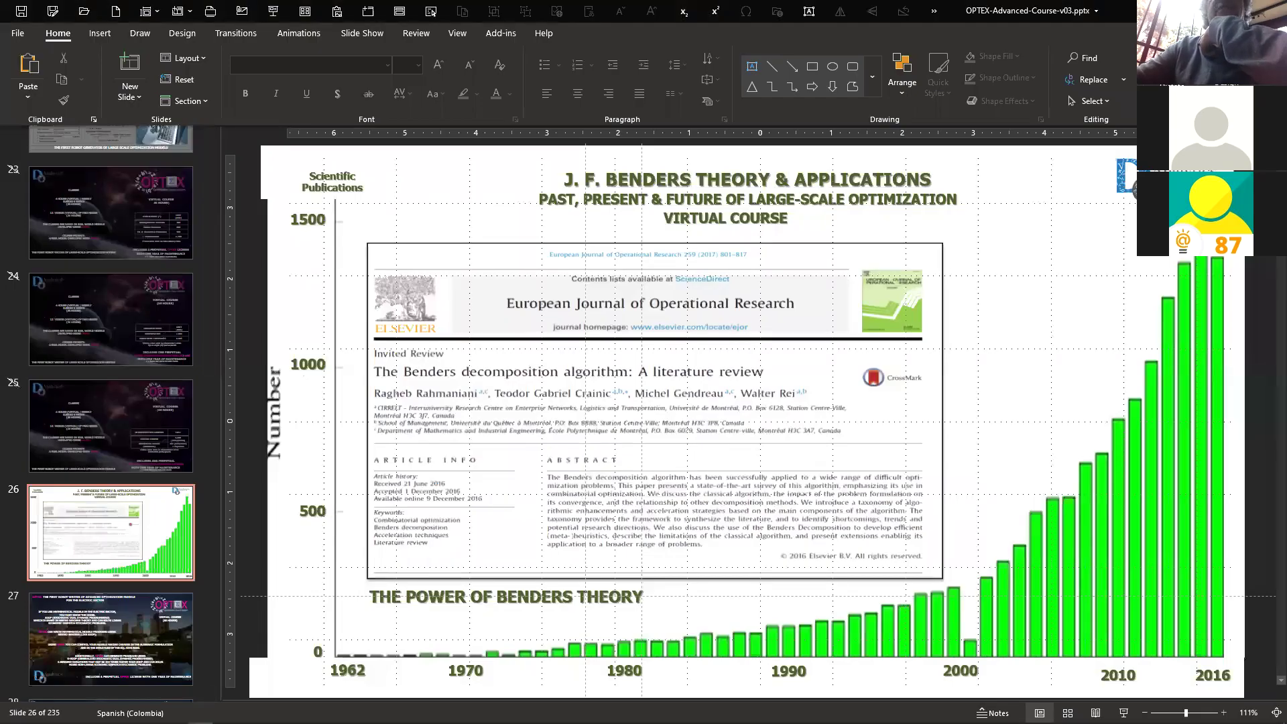
{"action": "key", "text": "alt+Tab"}
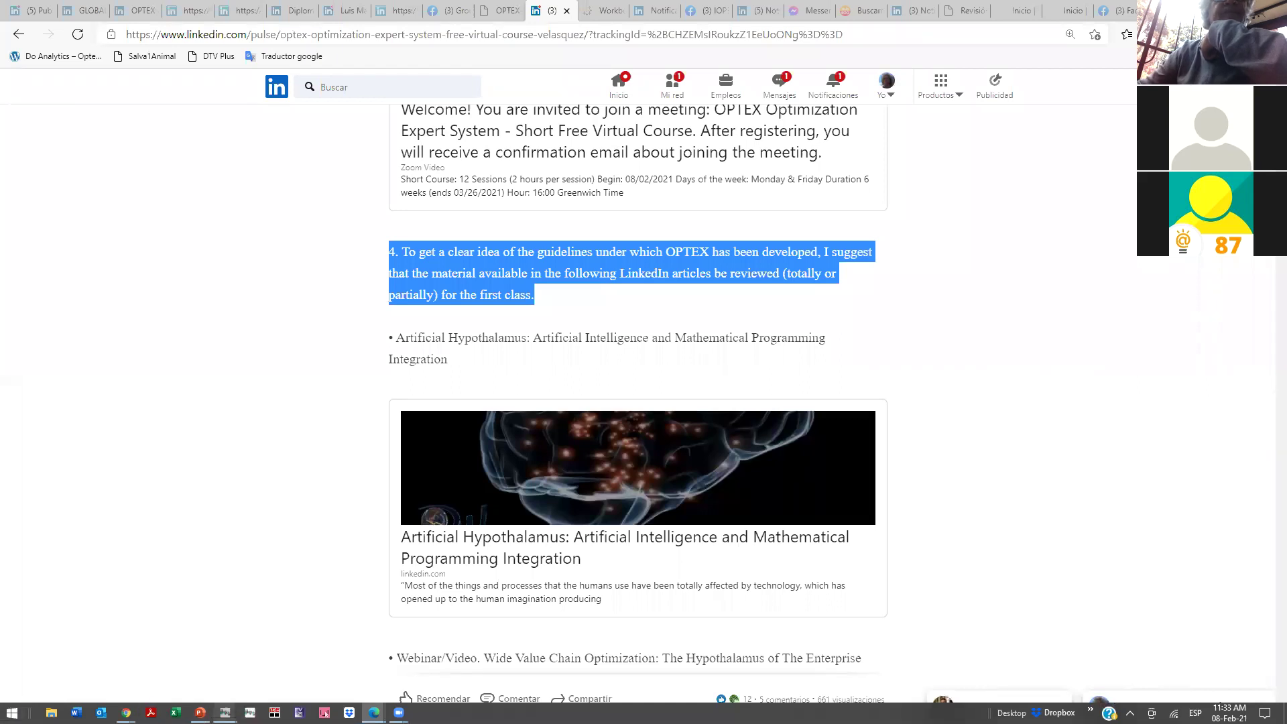
{"action": "mouse_move", "coordinate": [225, 712]}
{"action": "left_click", "coordinate": [235, 670]}
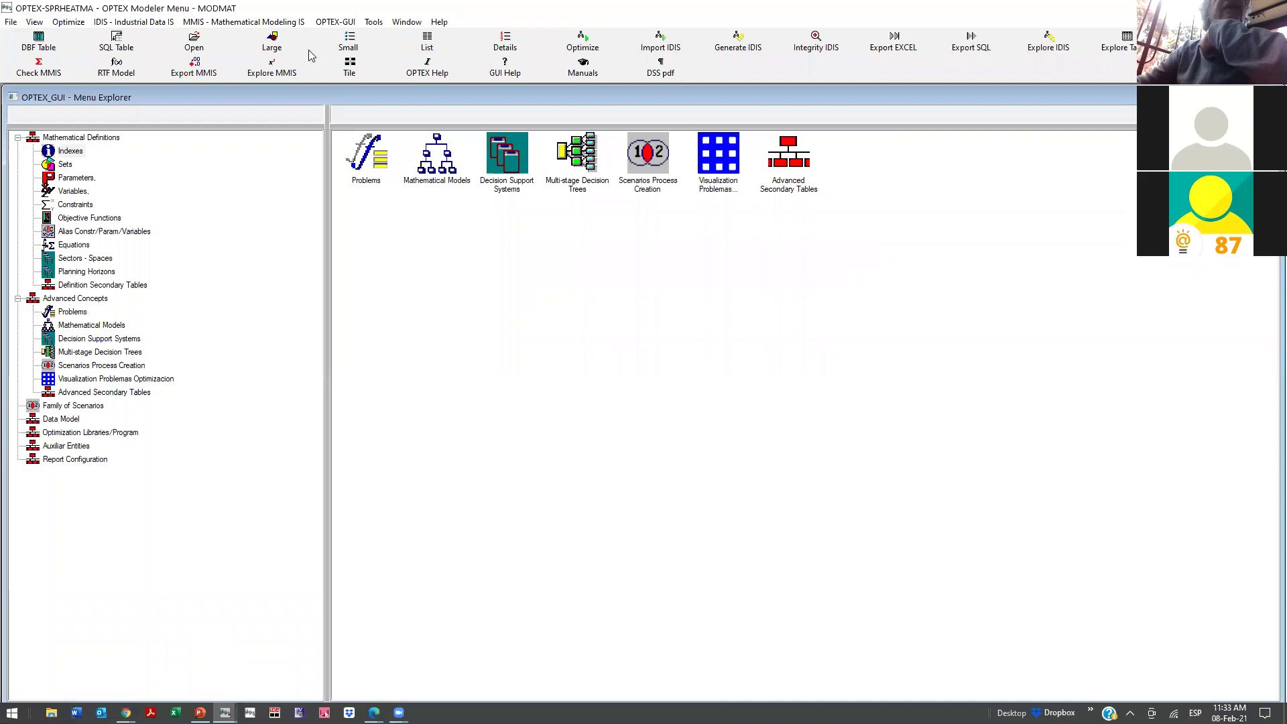
{"action": "double_click", "coordinate": [74, 205]}
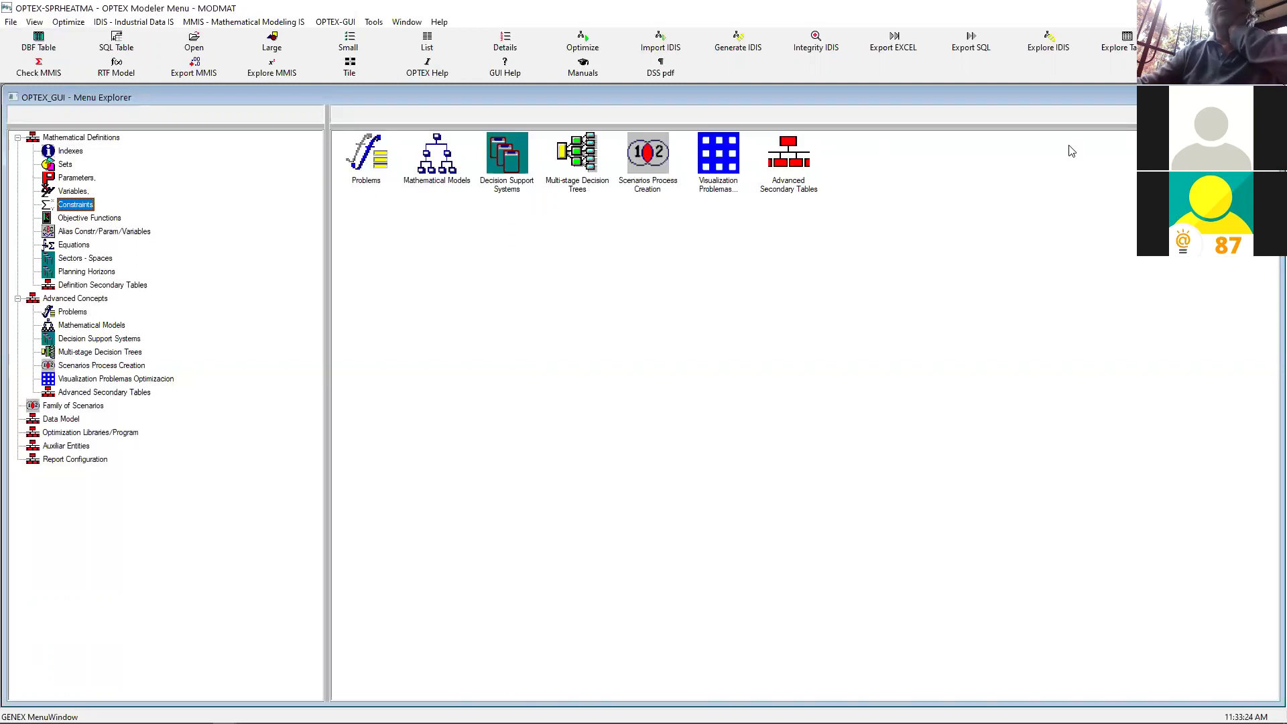
{"action": "key", "text": "Return"}
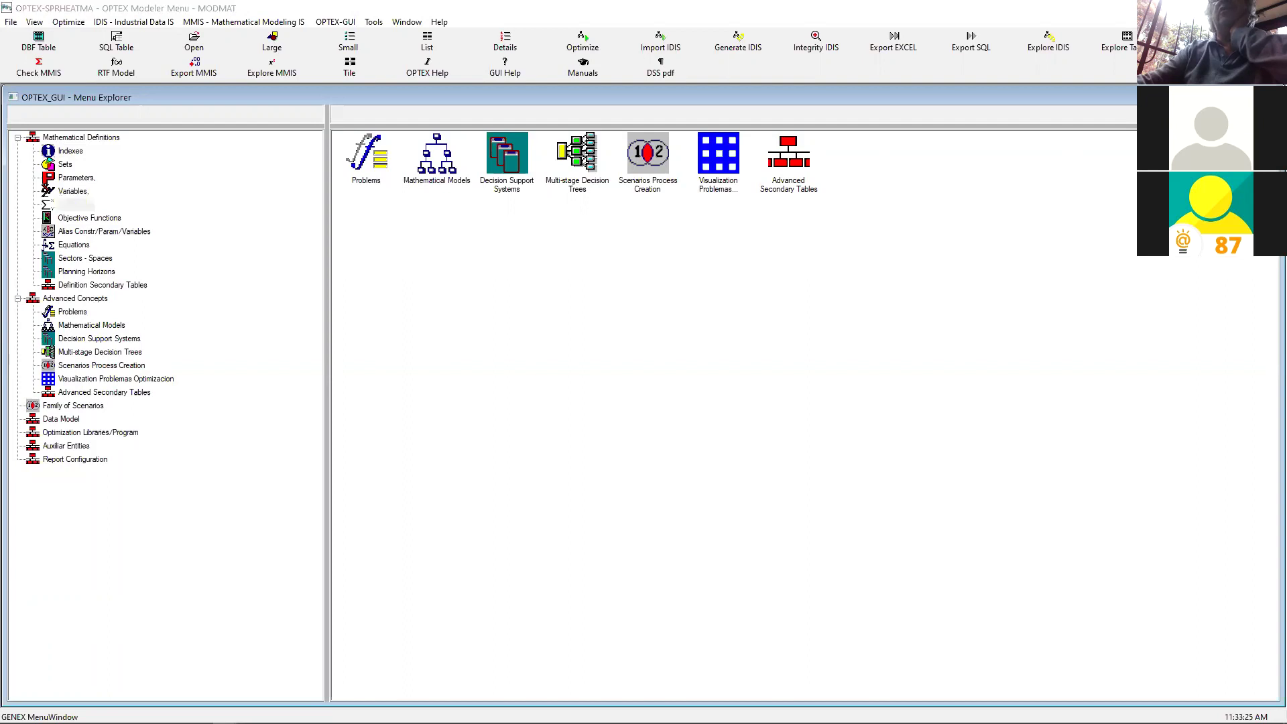
Open the Constraint - Indexes, Equations and Problem - Constraints tables linked to the Constraints table
{"action": "left_click", "coordinate": [21, 40]}
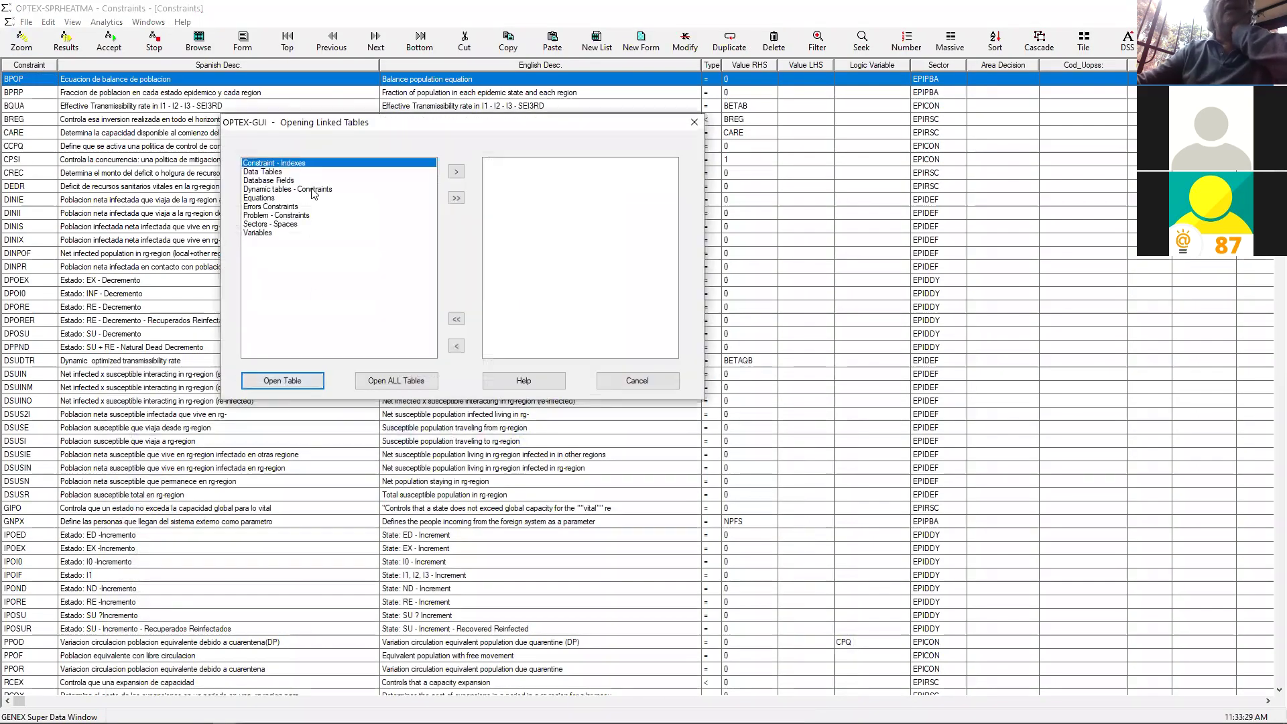
{"action": "left_click", "coordinate": [457, 173]}
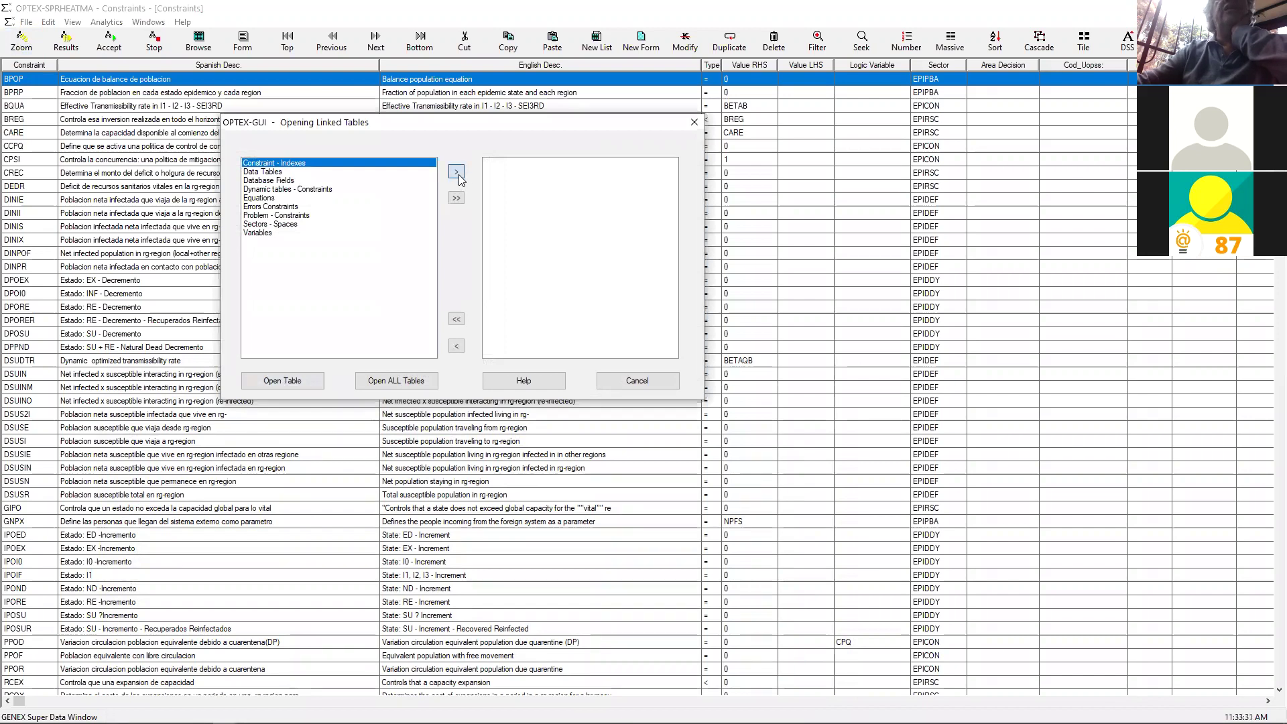
{"action": "left_click", "coordinate": [256, 190]}
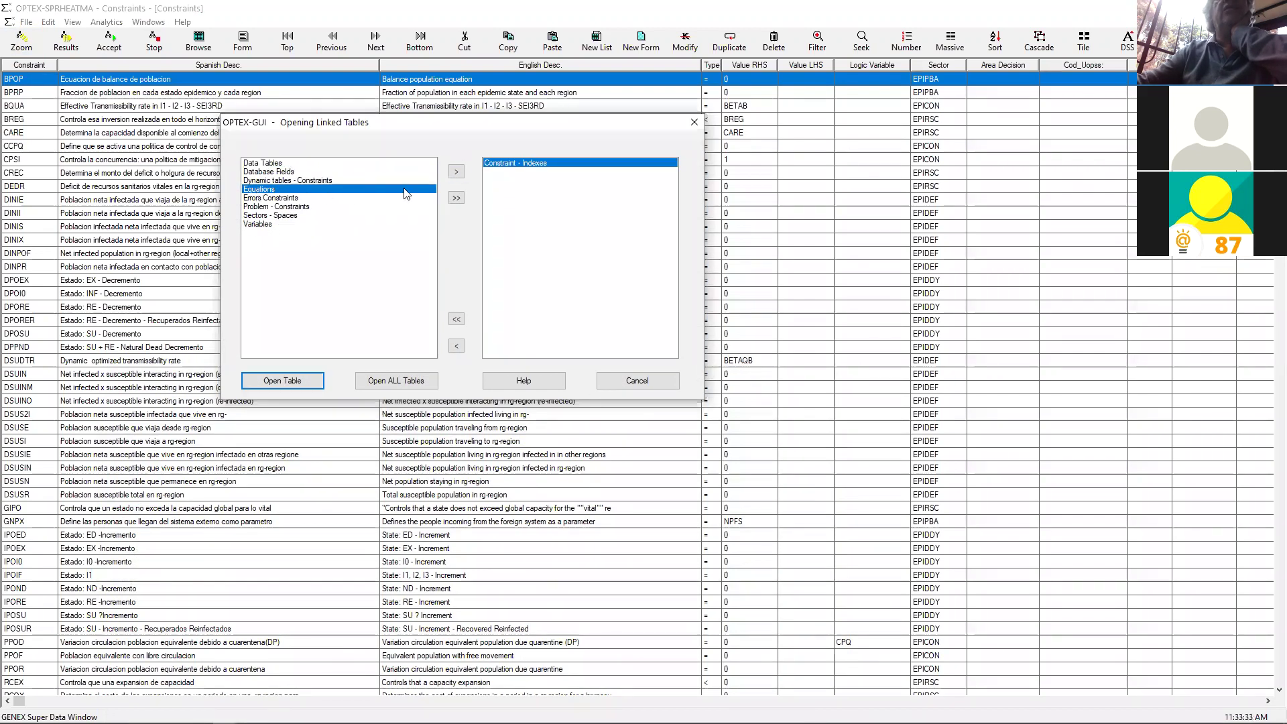
{"action": "left_click", "coordinate": [457, 172]}
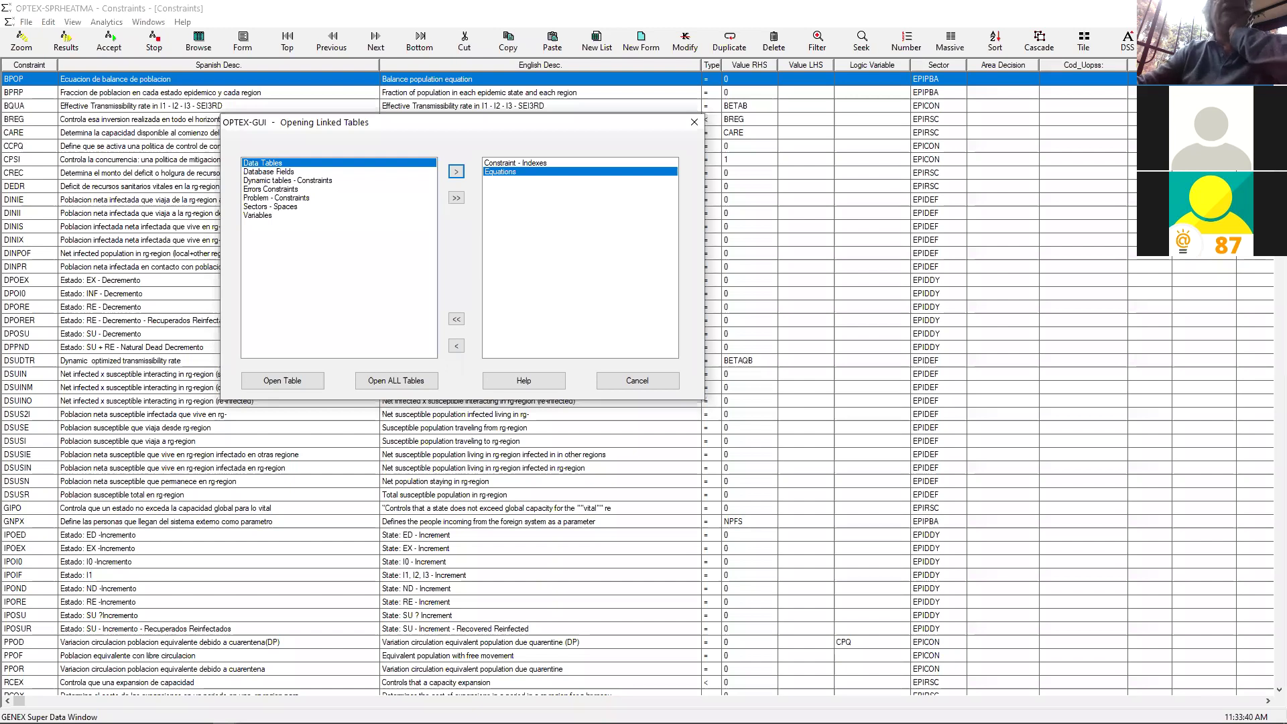
{"action": "left_click", "coordinate": [295, 198]}
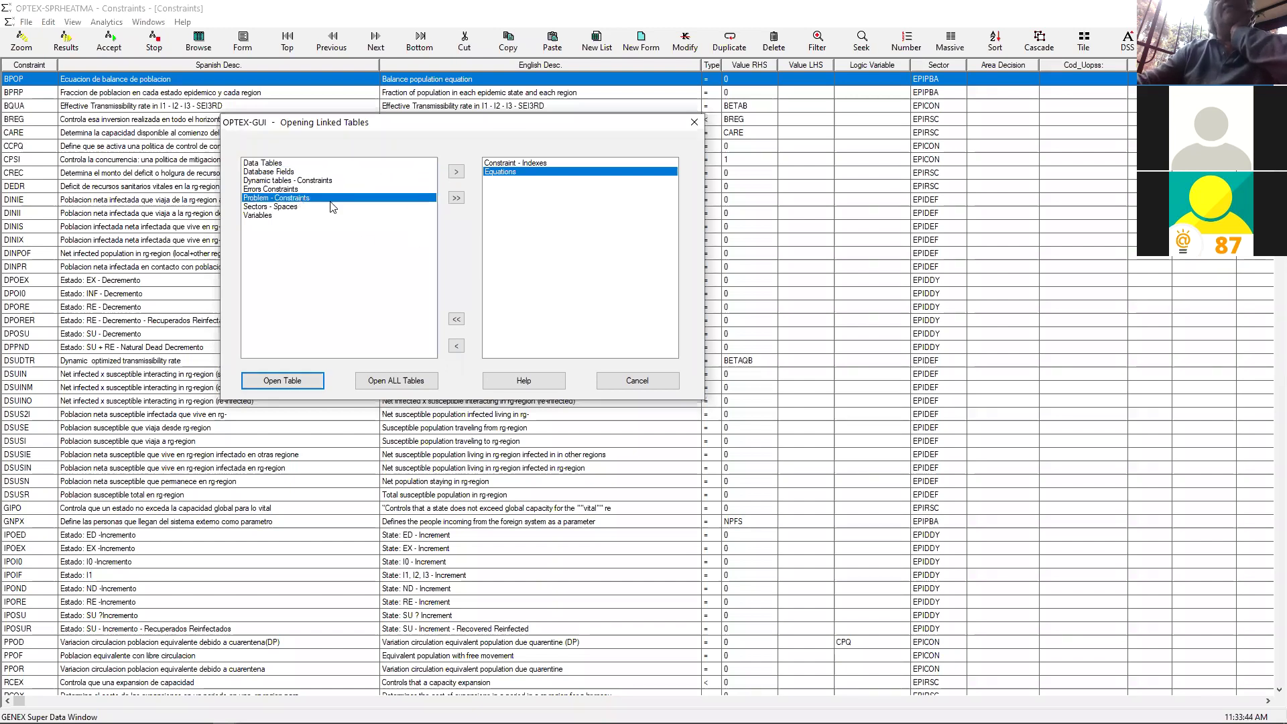
{"action": "left_click", "coordinate": [455, 171]}
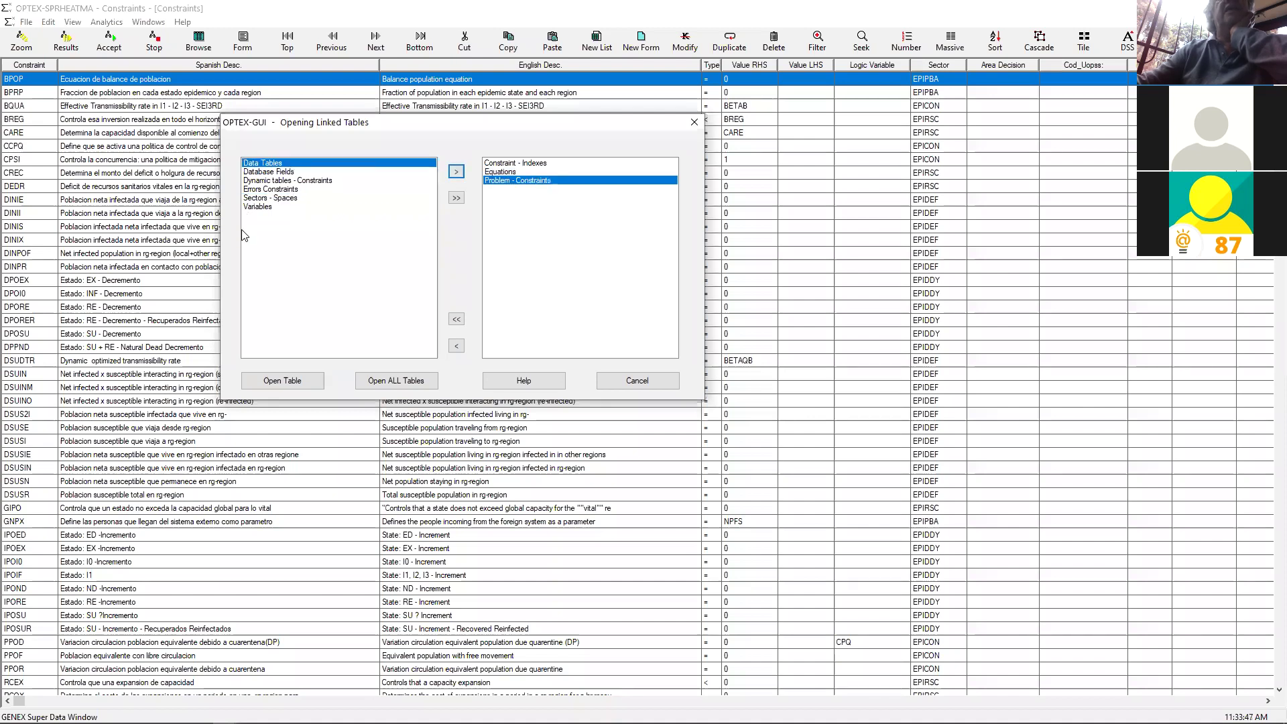
{"action": "left_click", "coordinate": [273, 381]}
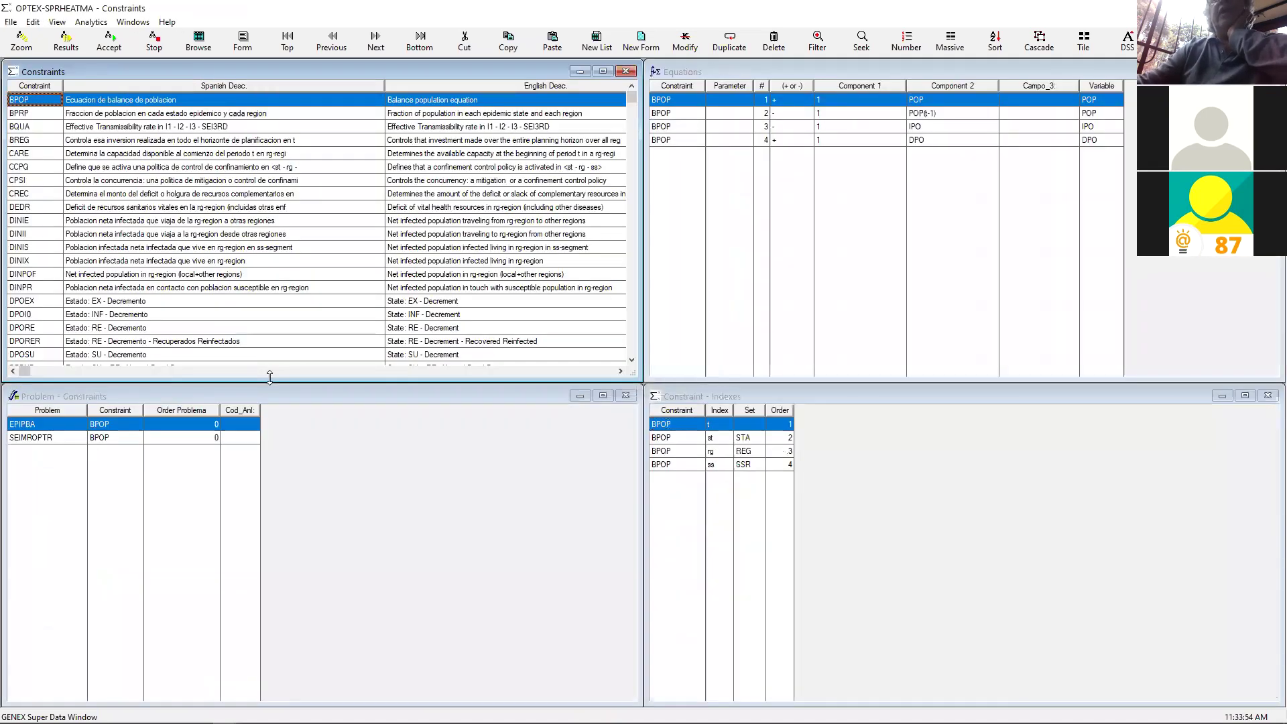
Select the DINIX constraint, maximize the Constraints table and show the record in form view to examine its equation
{"action": "left_click", "coordinate": [282, 261]}
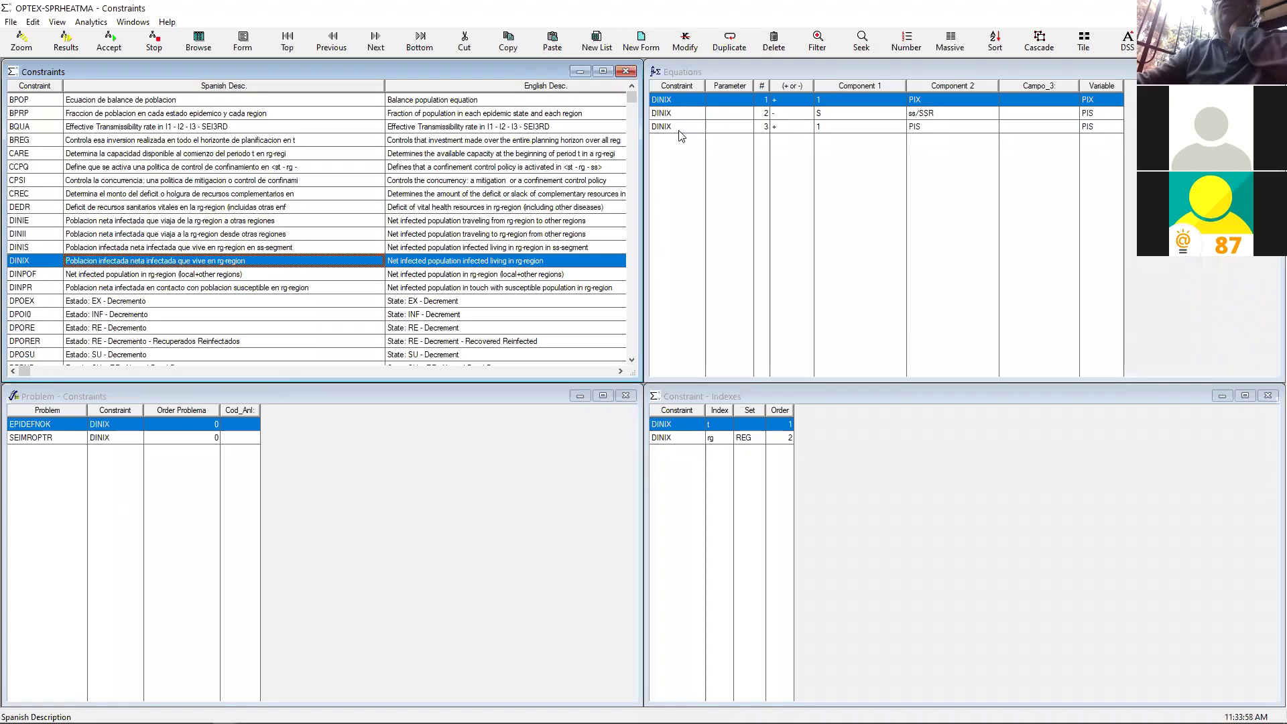
{"action": "left_click", "coordinate": [734, 100]}
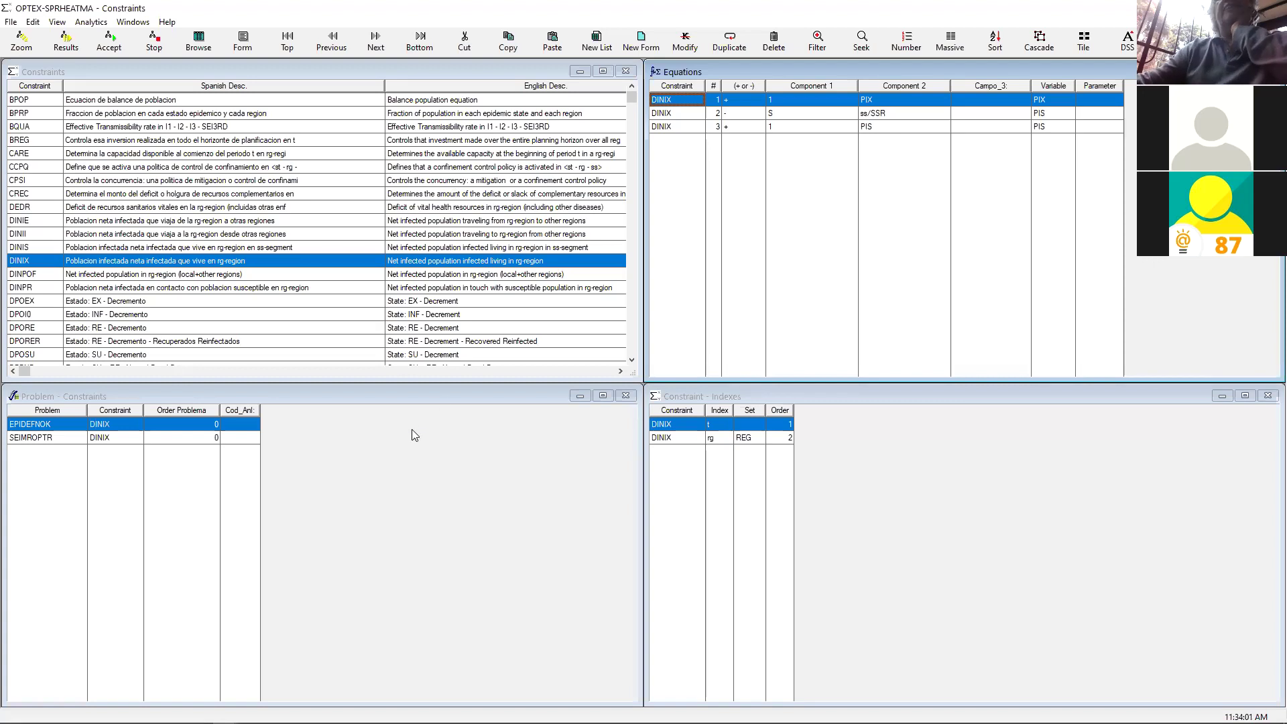
{"action": "left_click", "coordinate": [603, 71]}
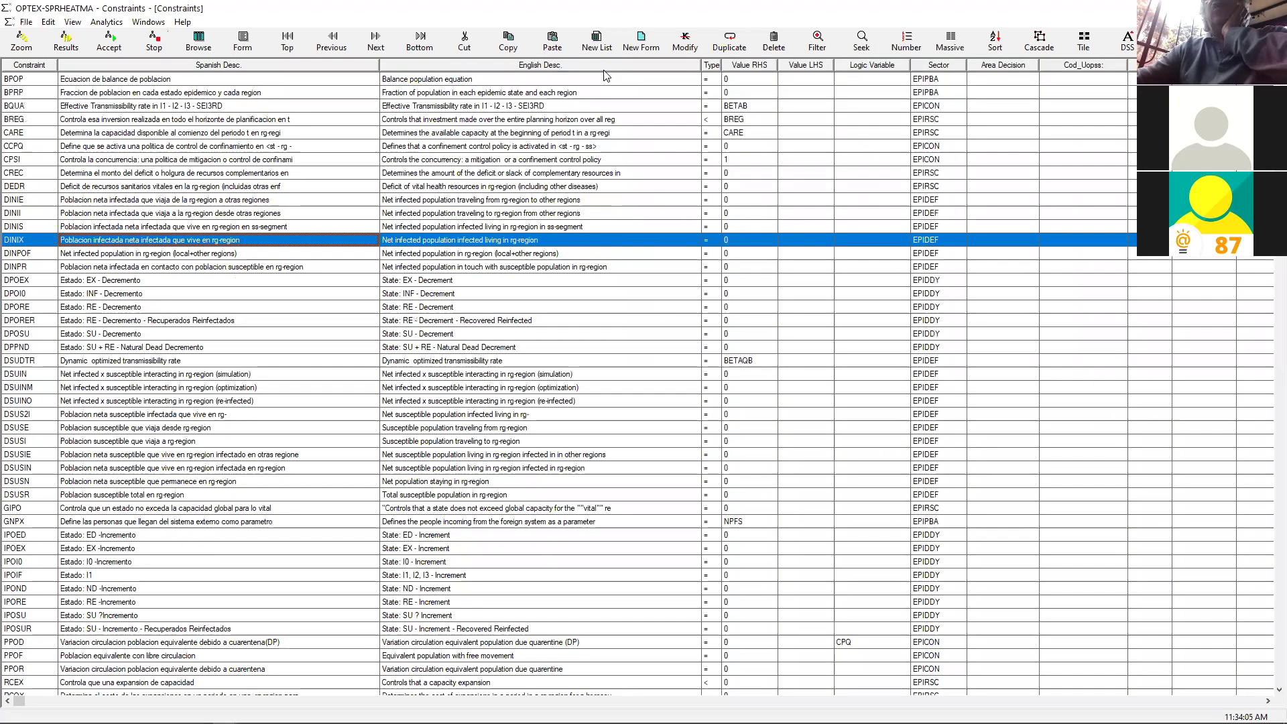
{"action": "left_click", "coordinate": [245, 42]}
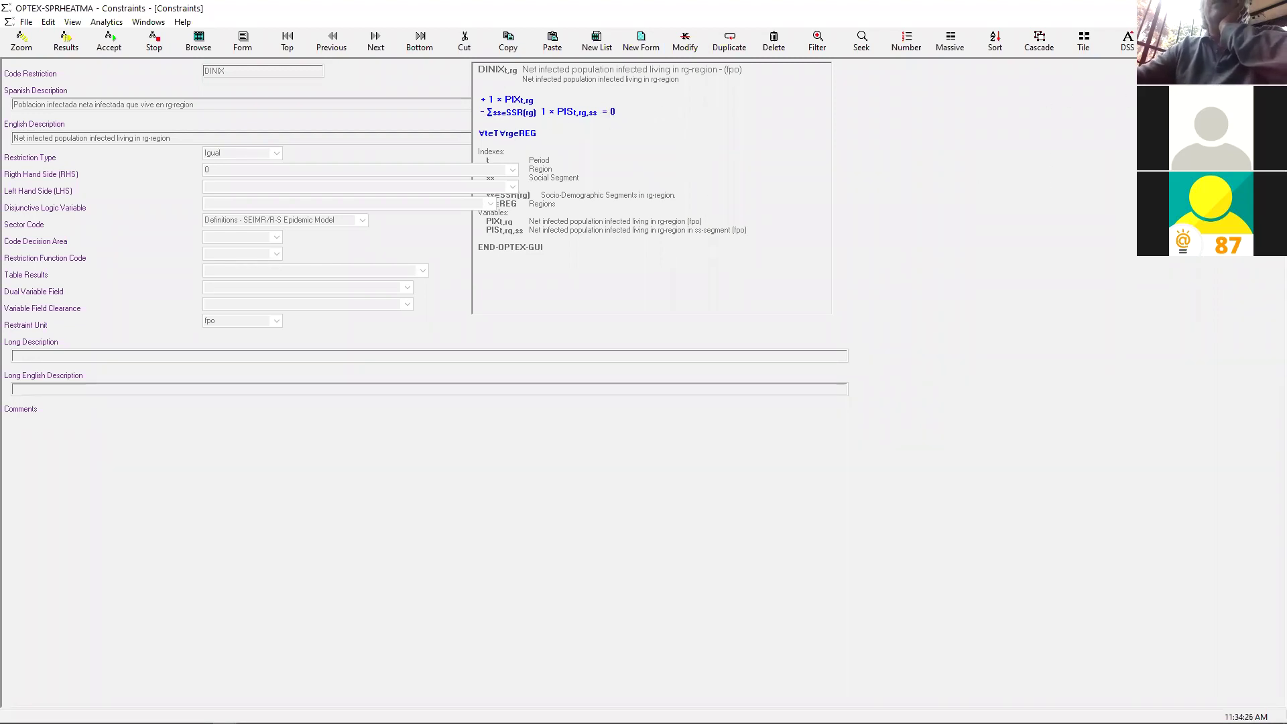
{"action": "key", "text": "alt+Tab"}
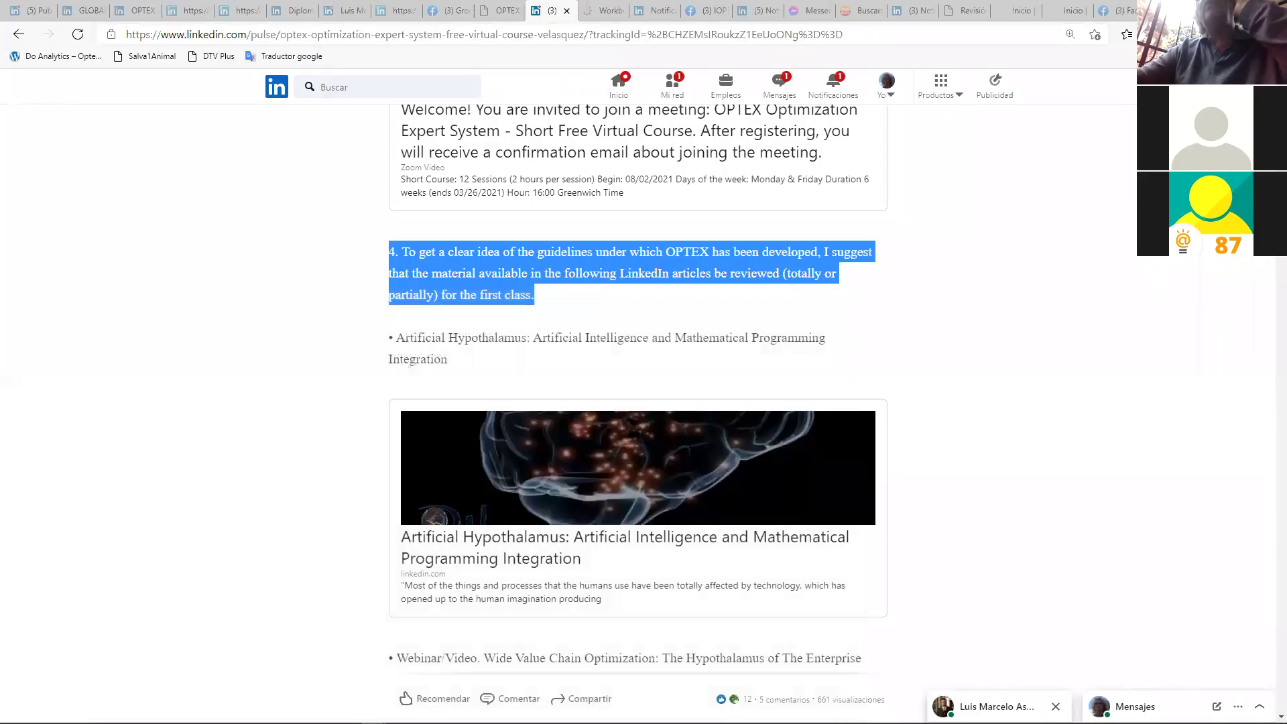
{"action": "key", "text": "alt+Tab"}
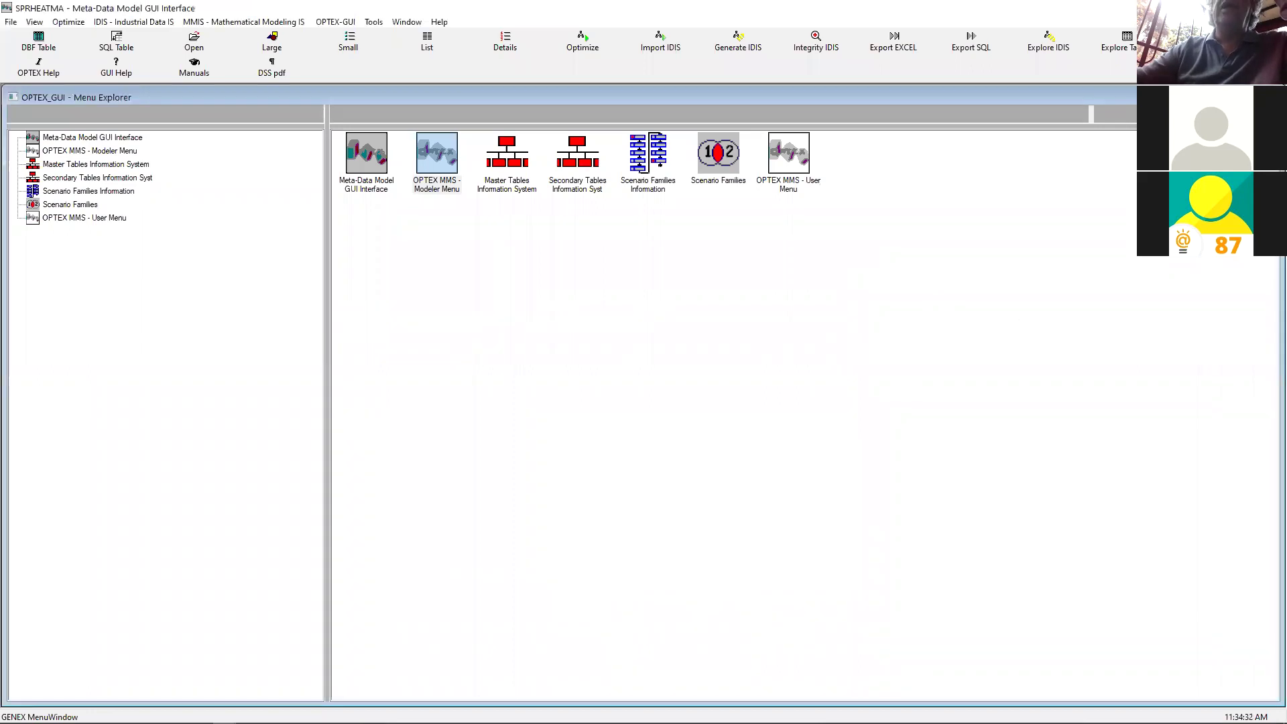
{"action": "key", "text": "super+d"}
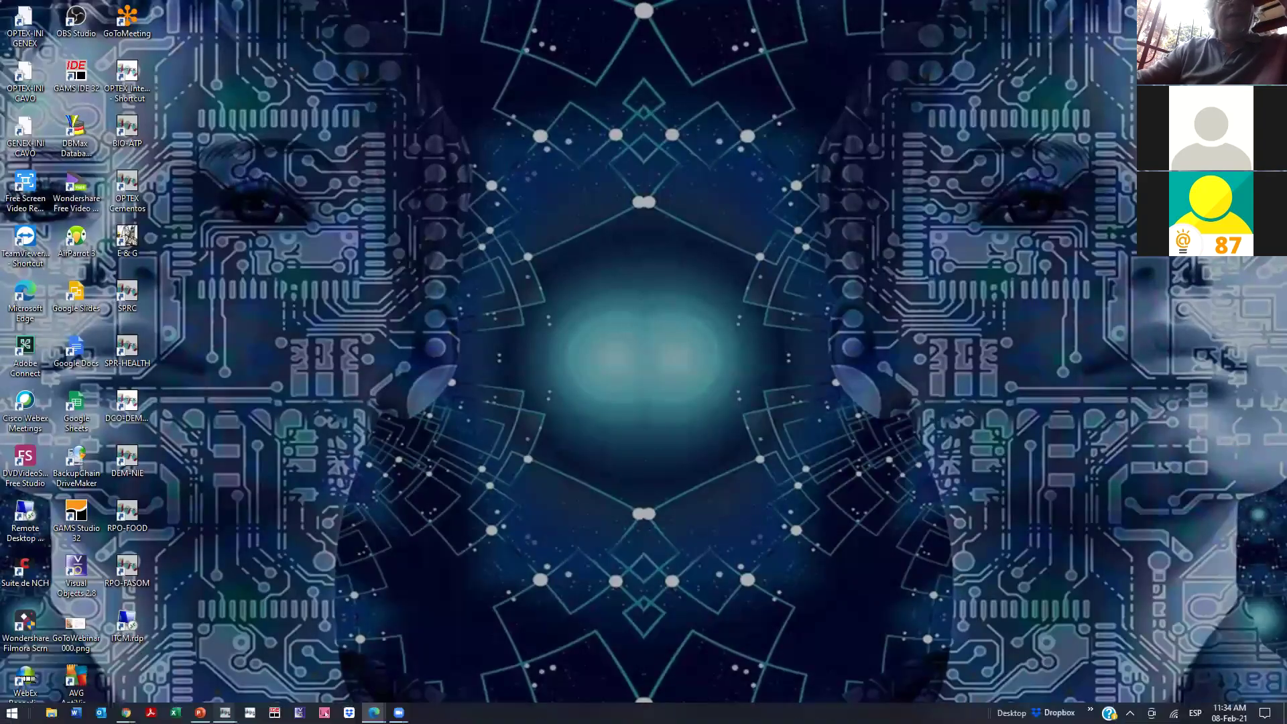
{"action": "mouse_move", "coordinate": [225, 712]}
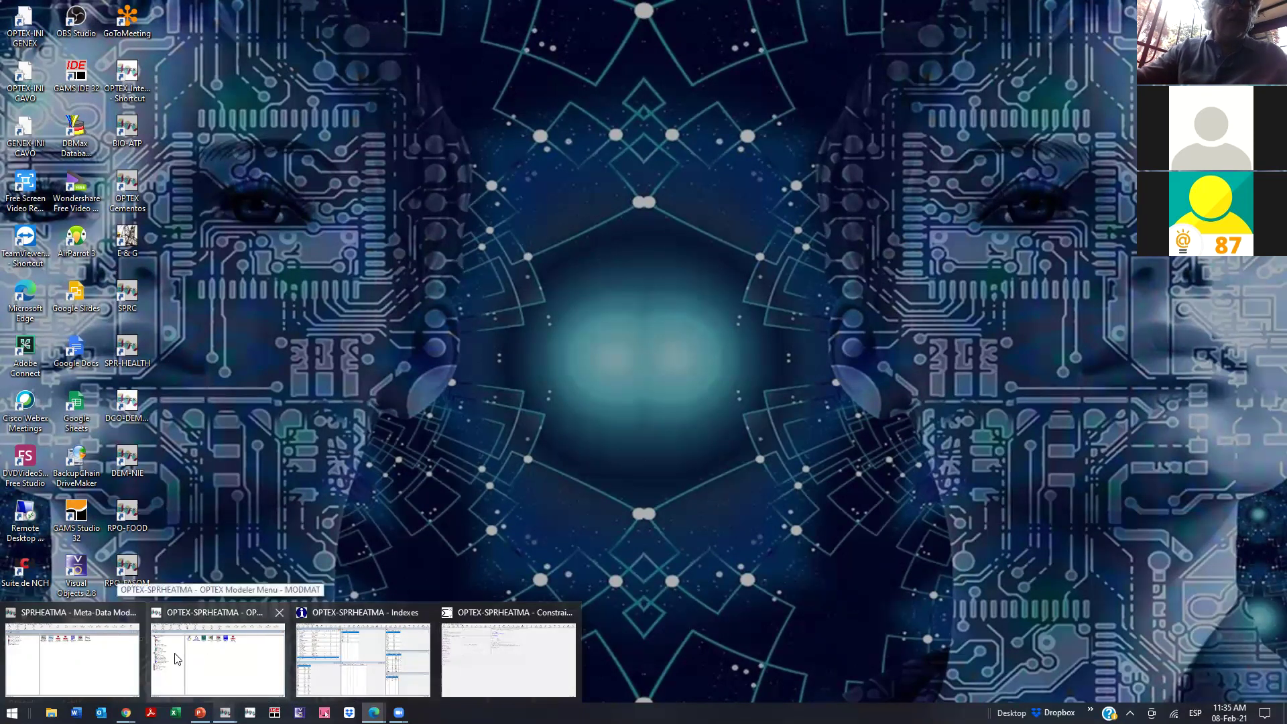
{"action": "left_click", "coordinate": [111, 651]}
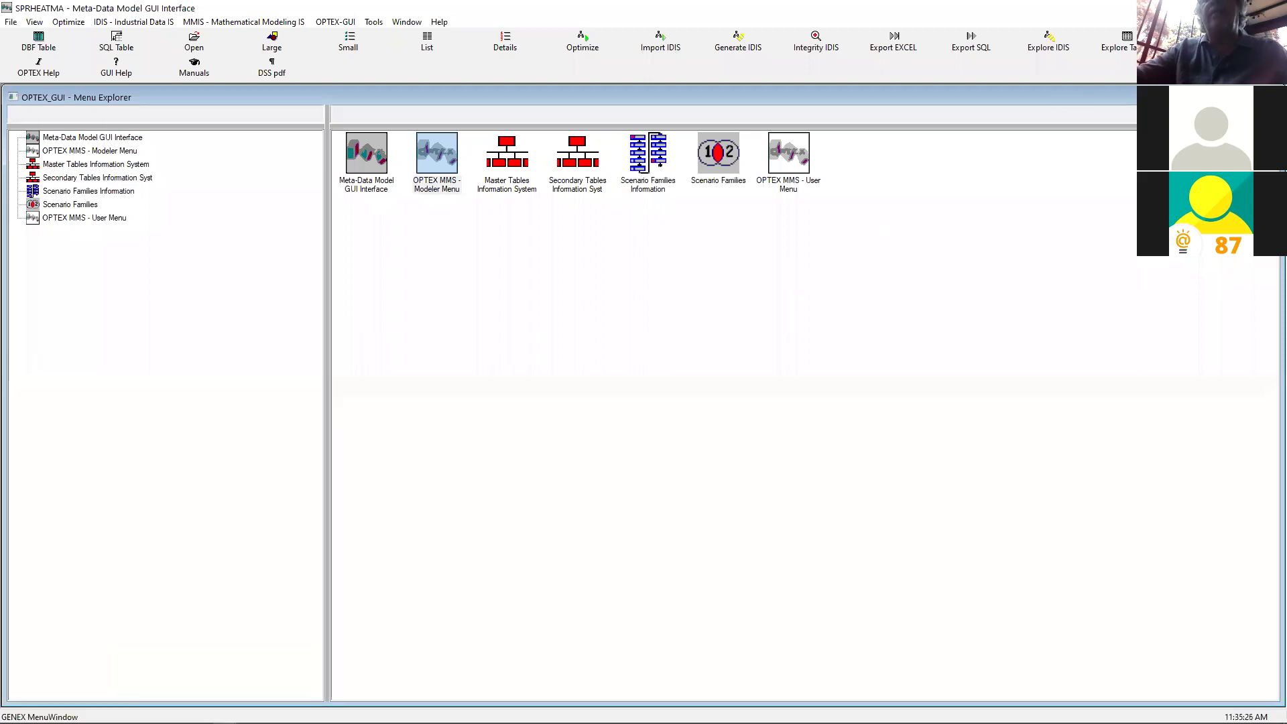
{"action": "key", "text": "super+d"}
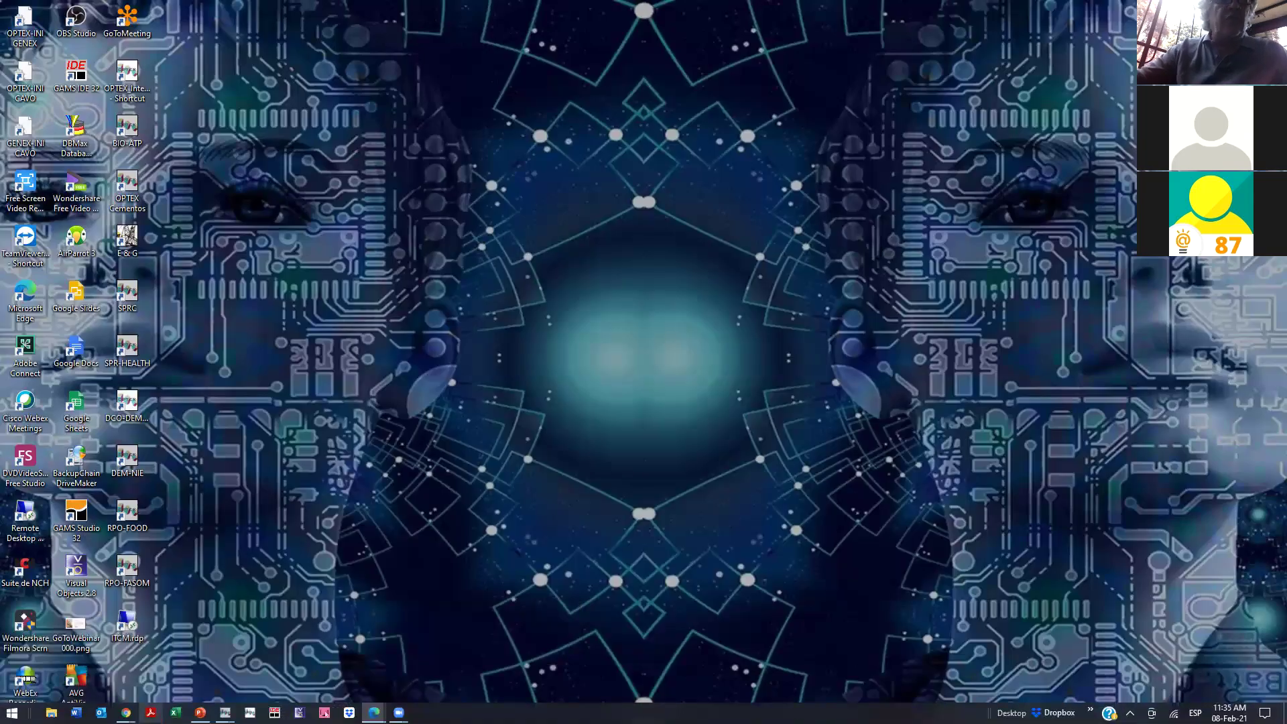
Return to the Constraints window and switch the DINIX record from form view back to the full constraint list
{"action": "mouse_move", "coordinate": [200, 713]}
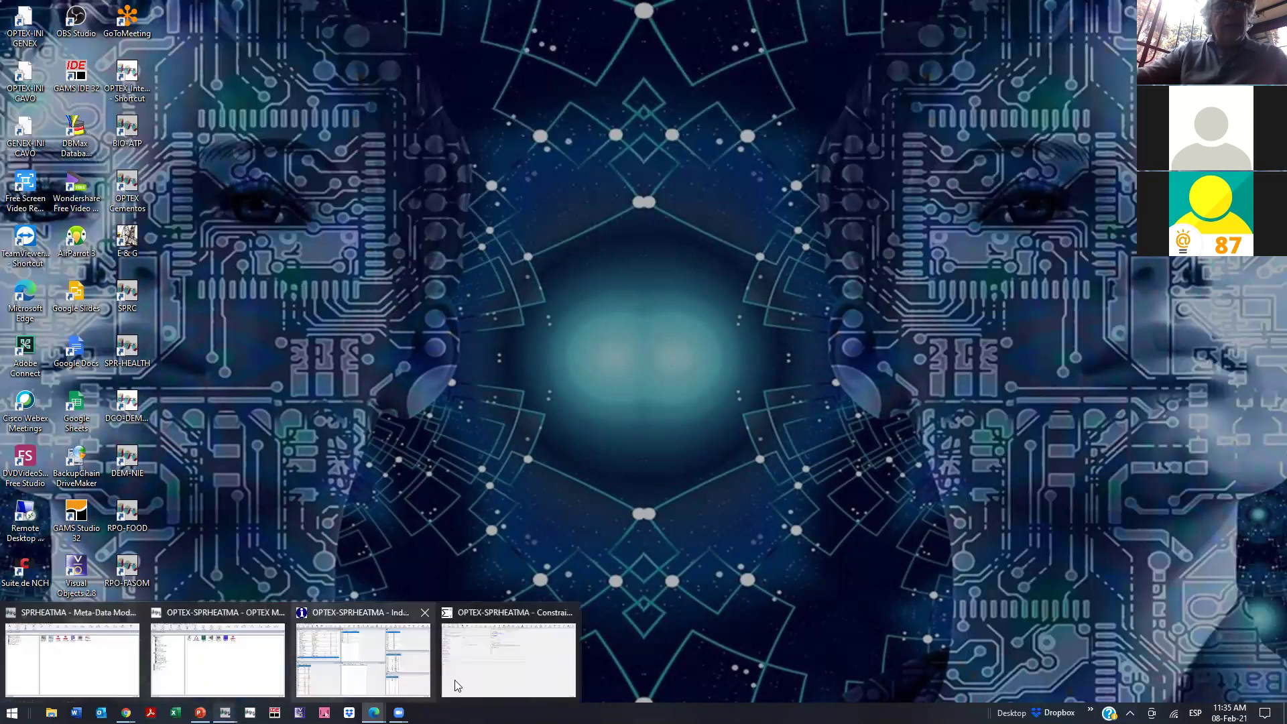
{"action": "left_click", "coordinate": [547, 664]}
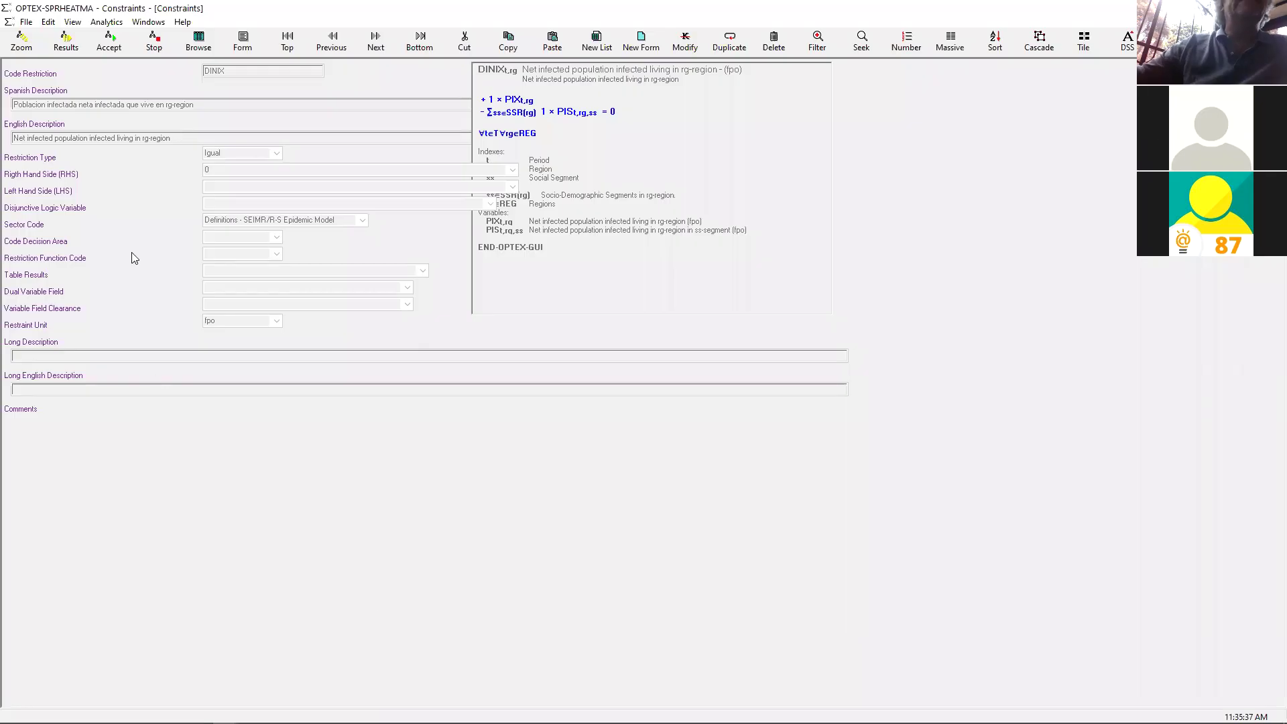
{"action": "left_click", "coordinate": [206, 49]}
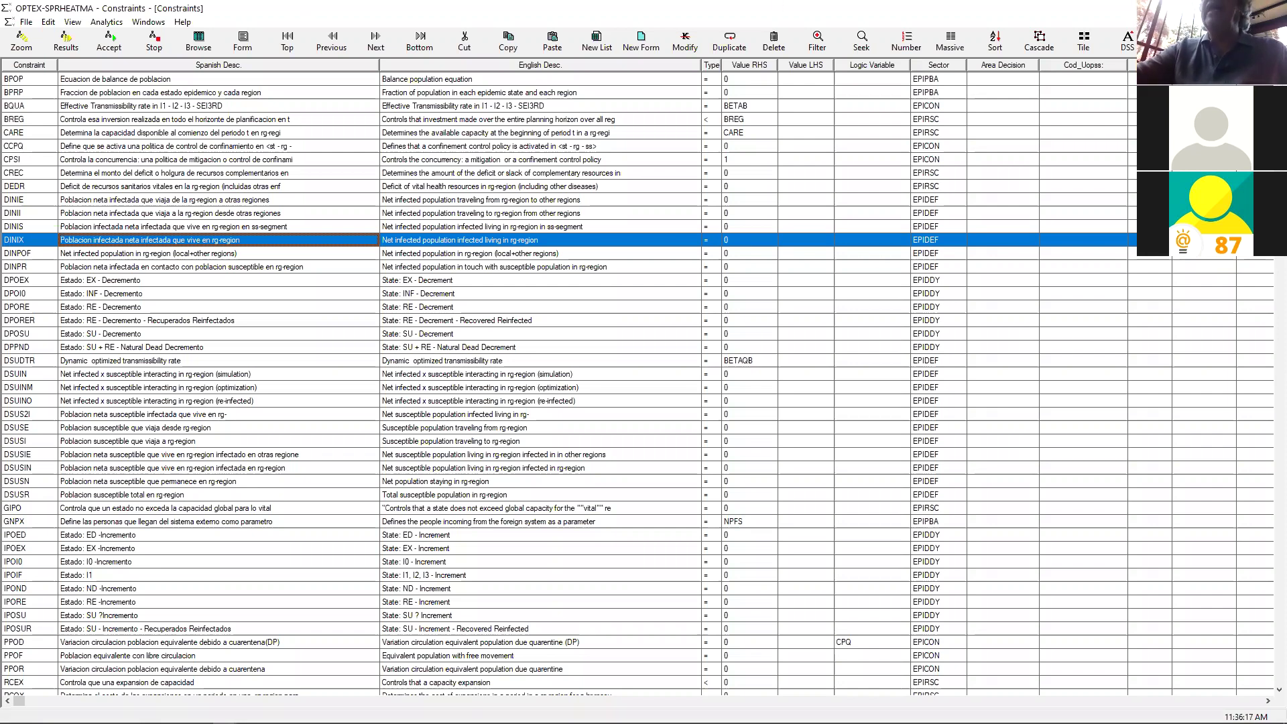
Switch to the OPTEX Modeler Menu and open the Problems table from the Advanced Concepts
{"action": "key", "text": "super+d"}
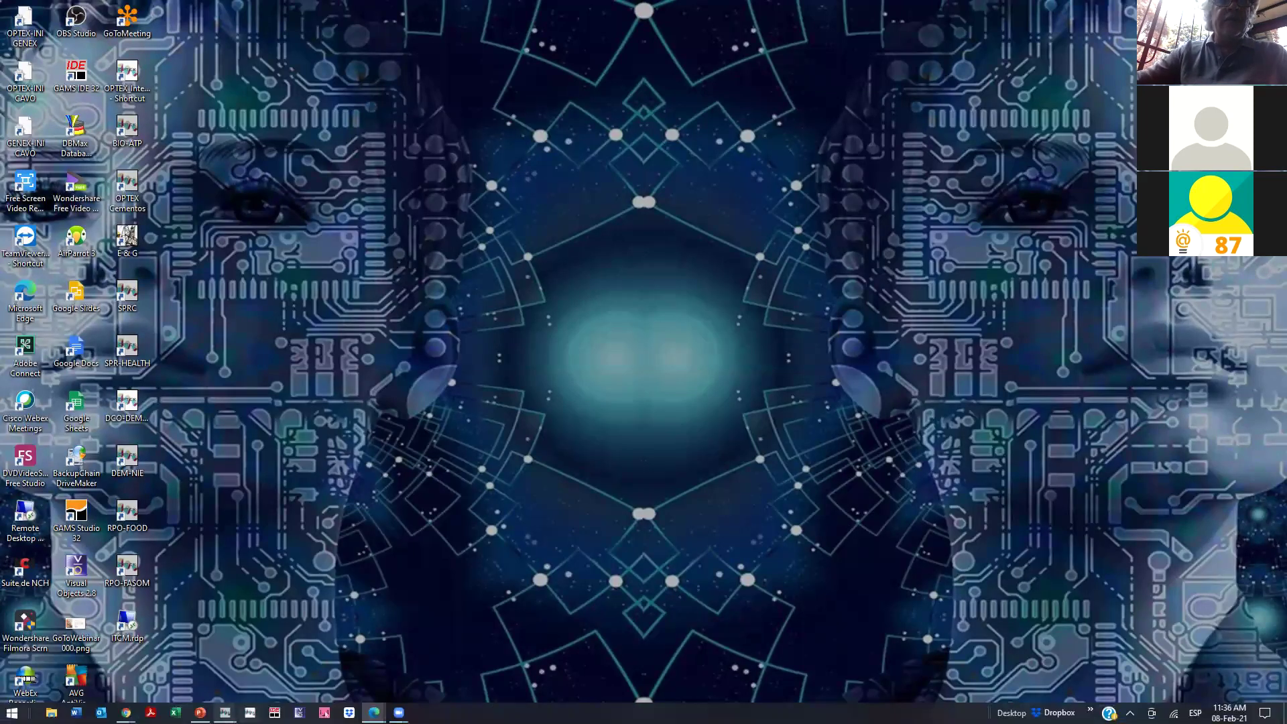
{"action": "mouse_move", "coordinate": [224, 712]}
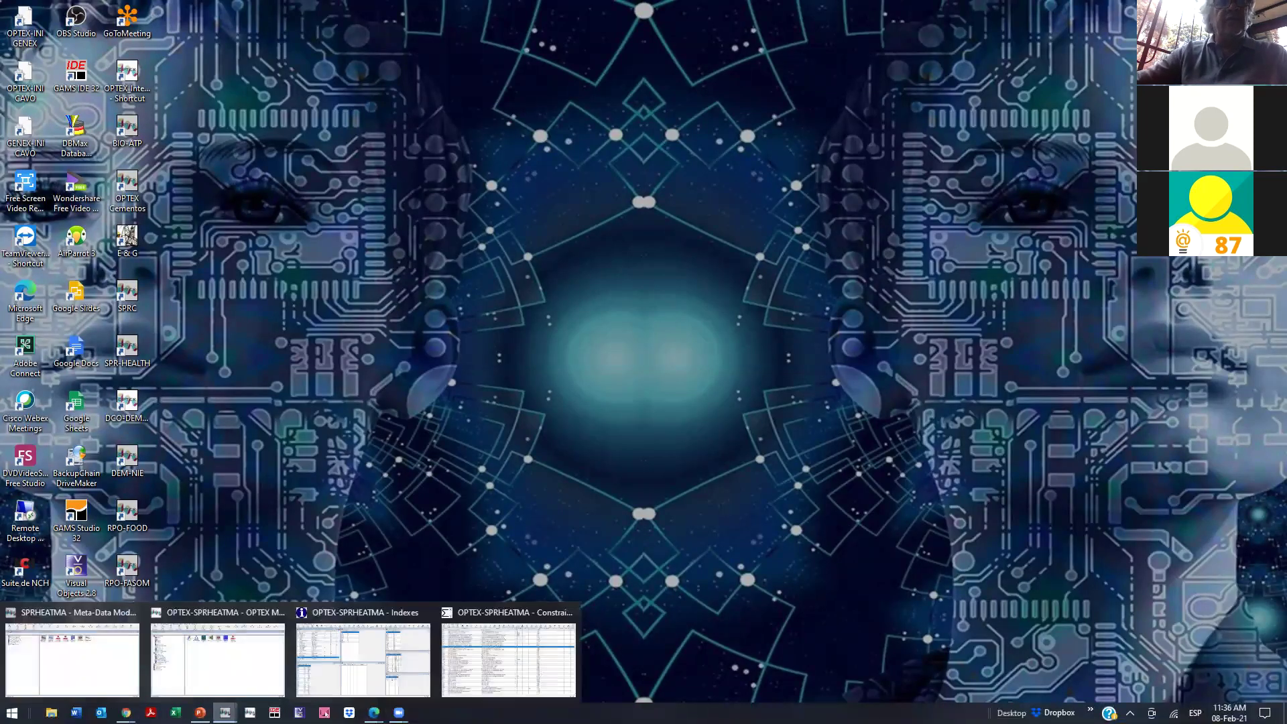
{"action": "left_click", "coordinate": [212, 674]}
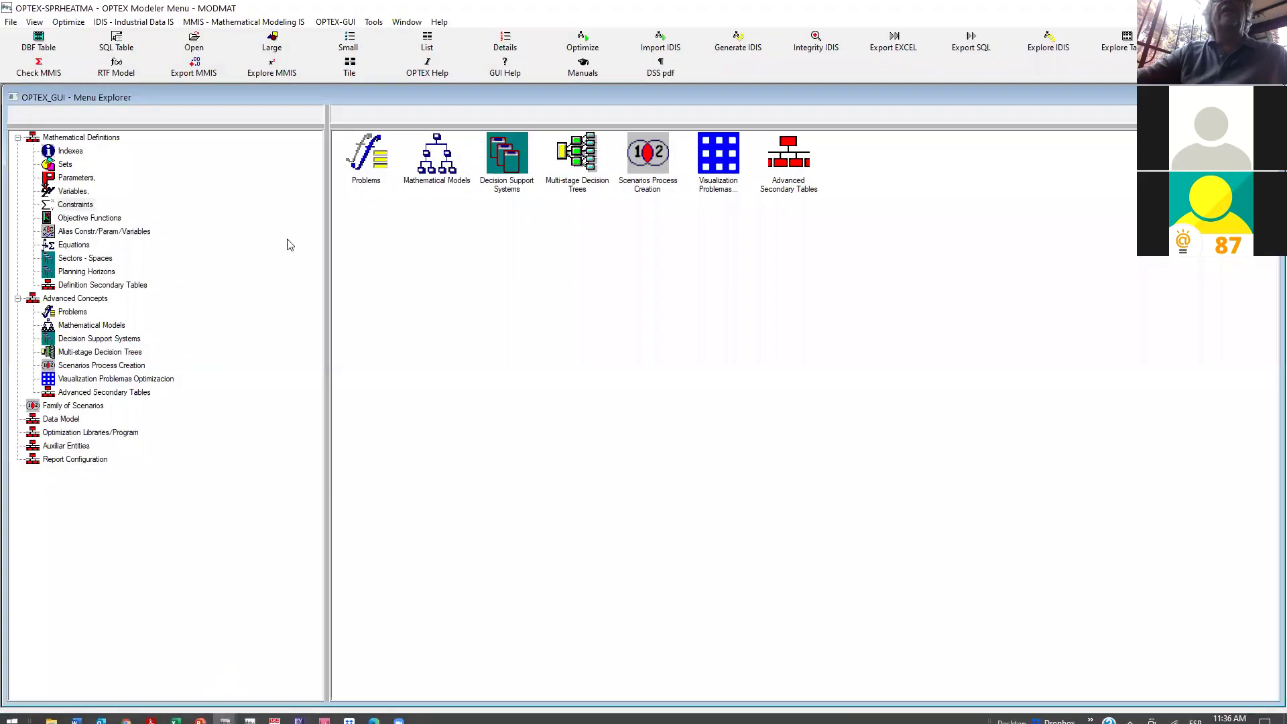
{"action": "double_click", "coordinate": [367, 159]}
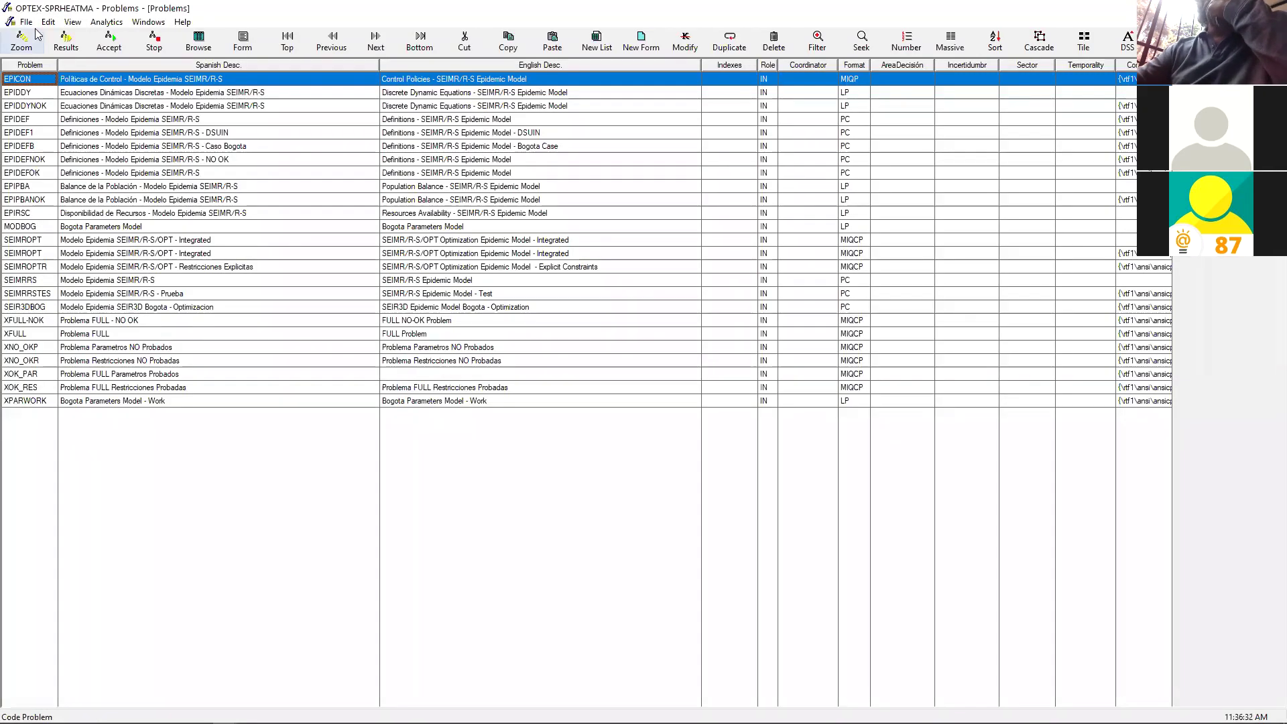
Open the Problem - Constraints table linked to the Problems table
{"action": "left_click", "coordinate": [22, 43]}
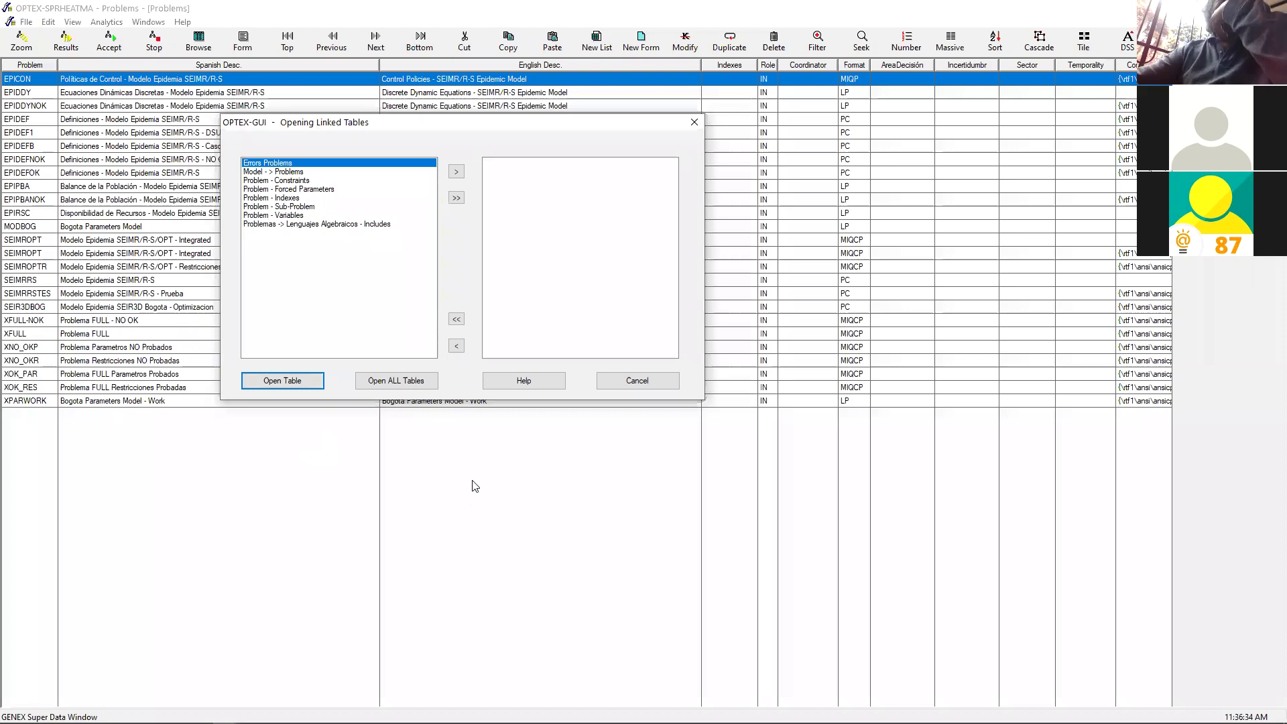
{"action": "left_click", "coordinate": [292, 181]}
{"action": "left_click", "coordinate": [456, 172]}
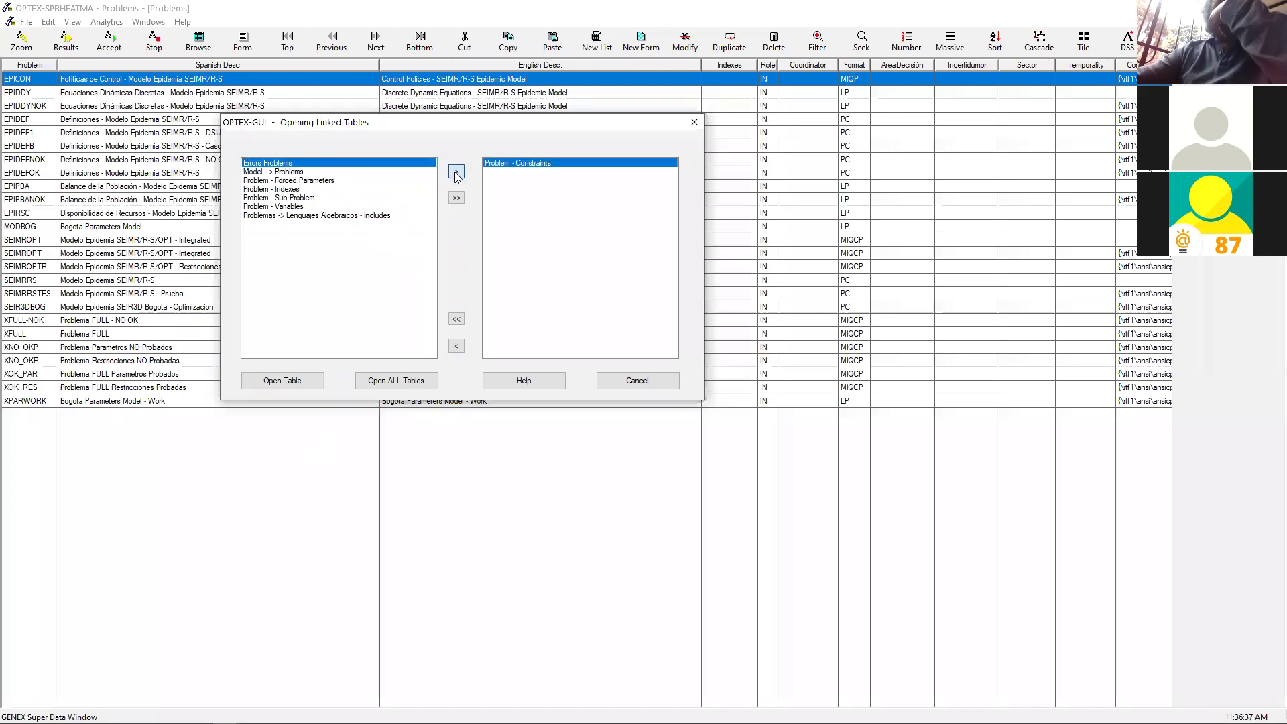
{"action": "left_click", "coordinate": [303, 386]}
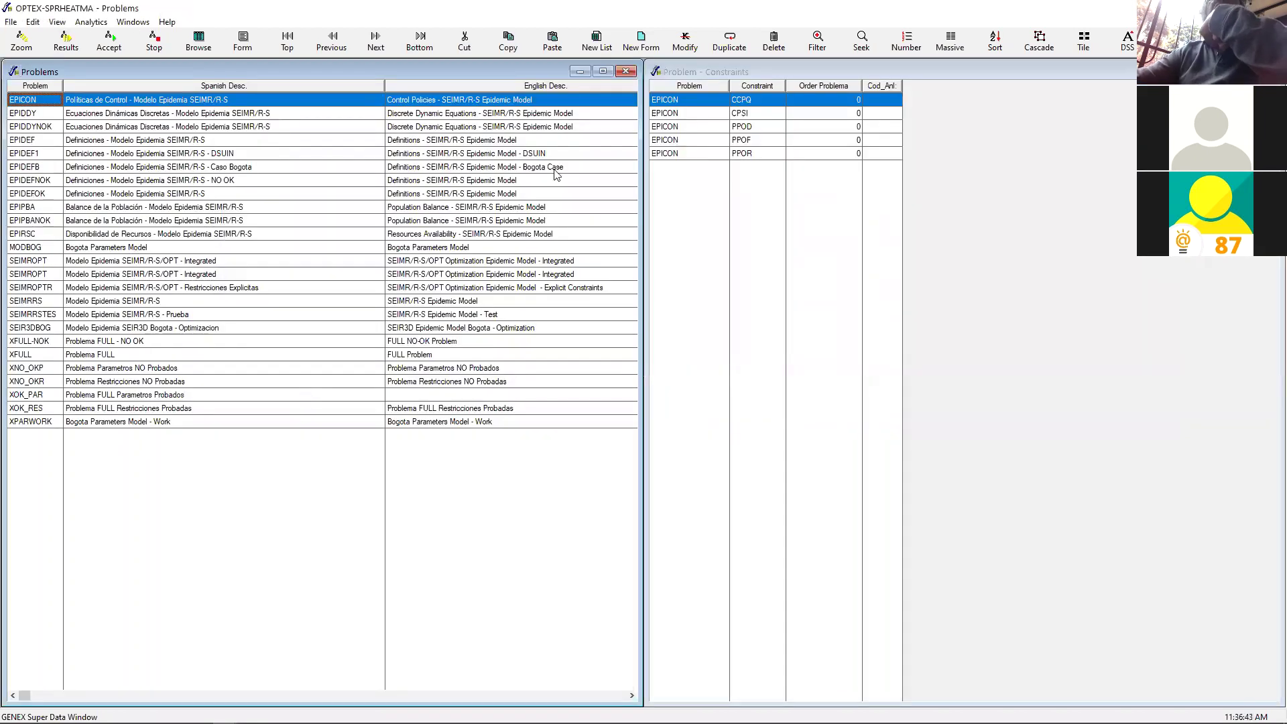
Select various problems throughout the Problems list, from EPIDDY to XPARWORK, and examine which constraints are linked to each one
{"action": "left_click", "coordinate": [162, 115]}
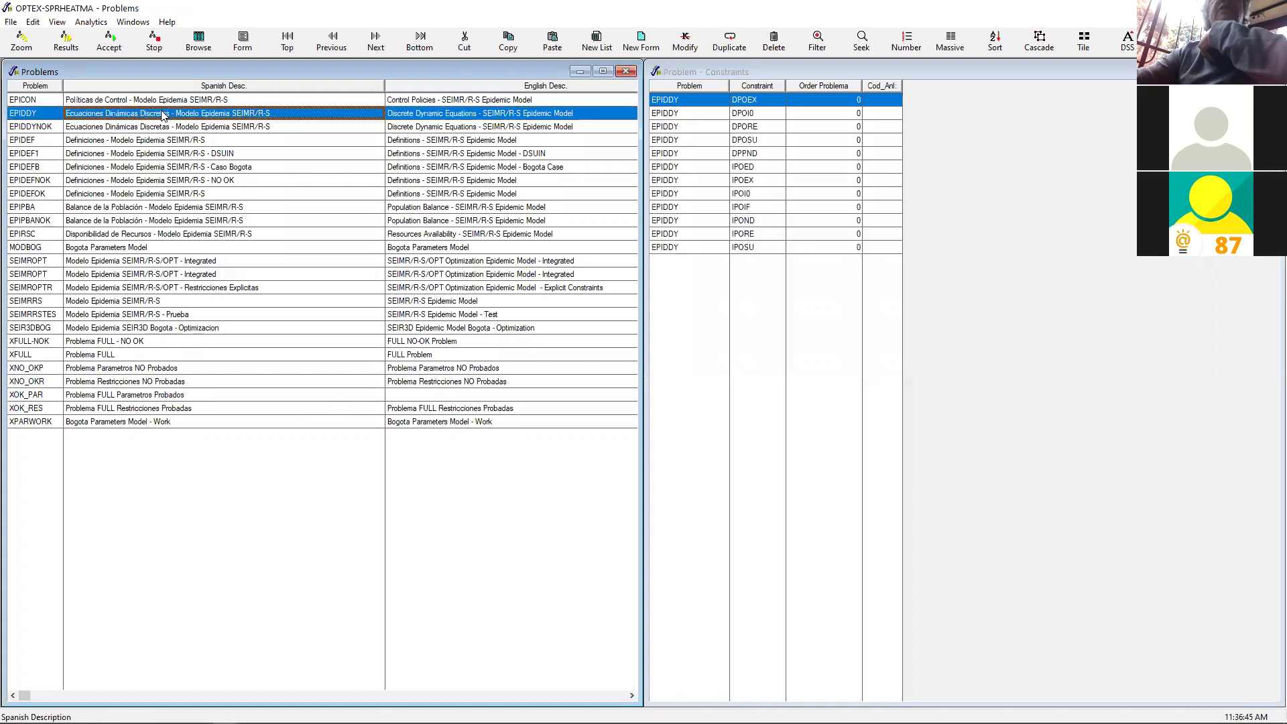
{"action": "left_click", "coordinate": [157, 154]}
{"action": "left_click", "coordinate": [168, 248]}
{"action": "left_click", "coordinate": [176, 367]}
{"action": "left_click", "coordinate": [170, 422]}
{"action": "left_click", "coordinate": [154, 373]}
{"action": "left_click", "coordinate": [158, 303]}
{"action": "left_click", "coordinate": [176, 194]}
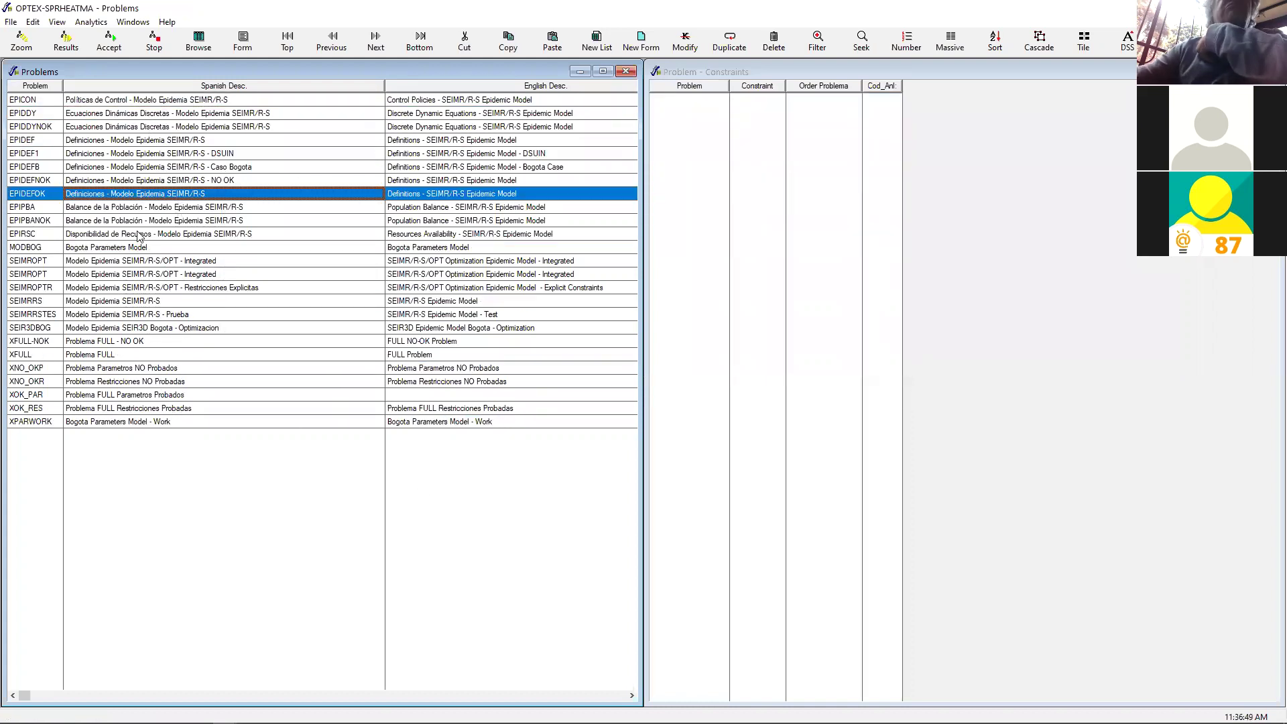
{"action": "left_click", "coordinate": [141, 235]}
{"action": "left_click", "coordinate": [143, 305]}
{"action": "left_click", "coordinate": [145, 343]}
{"action": "left_click", "coordinate": [140, 382]}
{"action": "left_click", "coordinate": [139, 422]}
{"action": "left_click", "coordinate": [139, 380]}
{"action": "left_click", "coordinate": [162, 275]}
{"action": "left_click", "coordinate": [193, 193]}
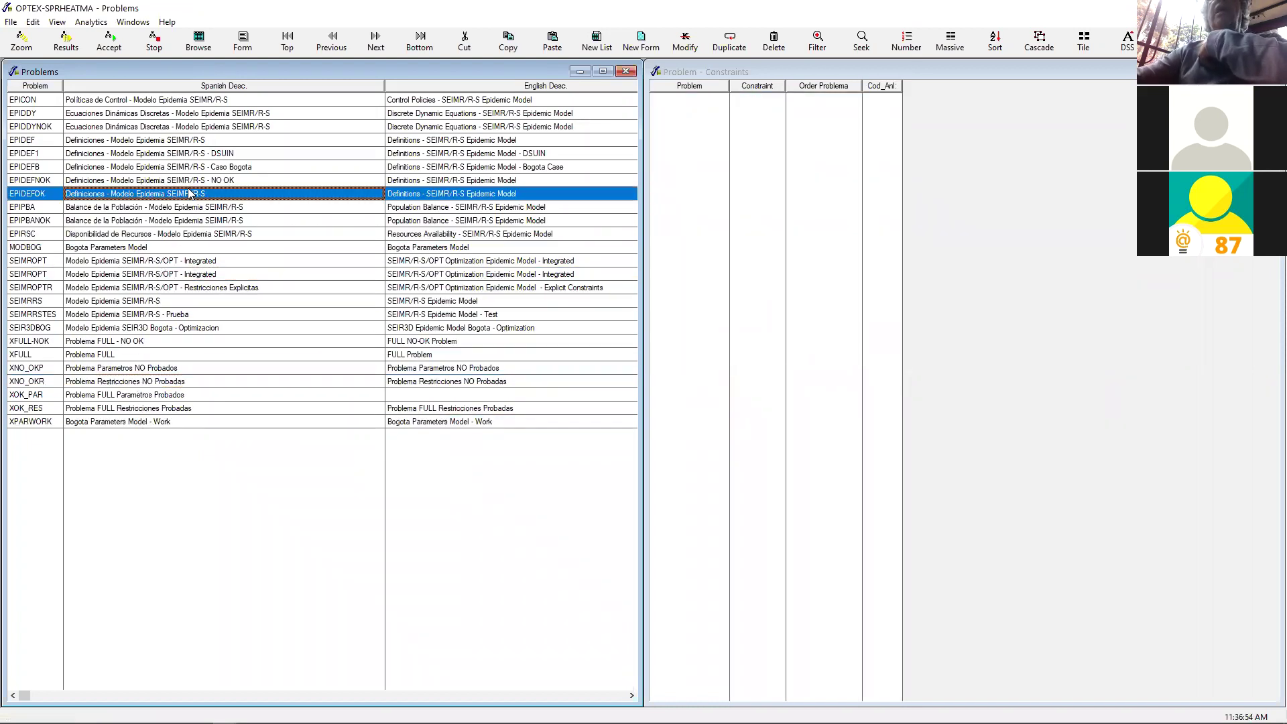
Go through the problems one by one from EPICON to MODBOG and back to EPIRSC, examining each problem's linked constraints
{"action": "left_click", "coordinate": [179, 102]}
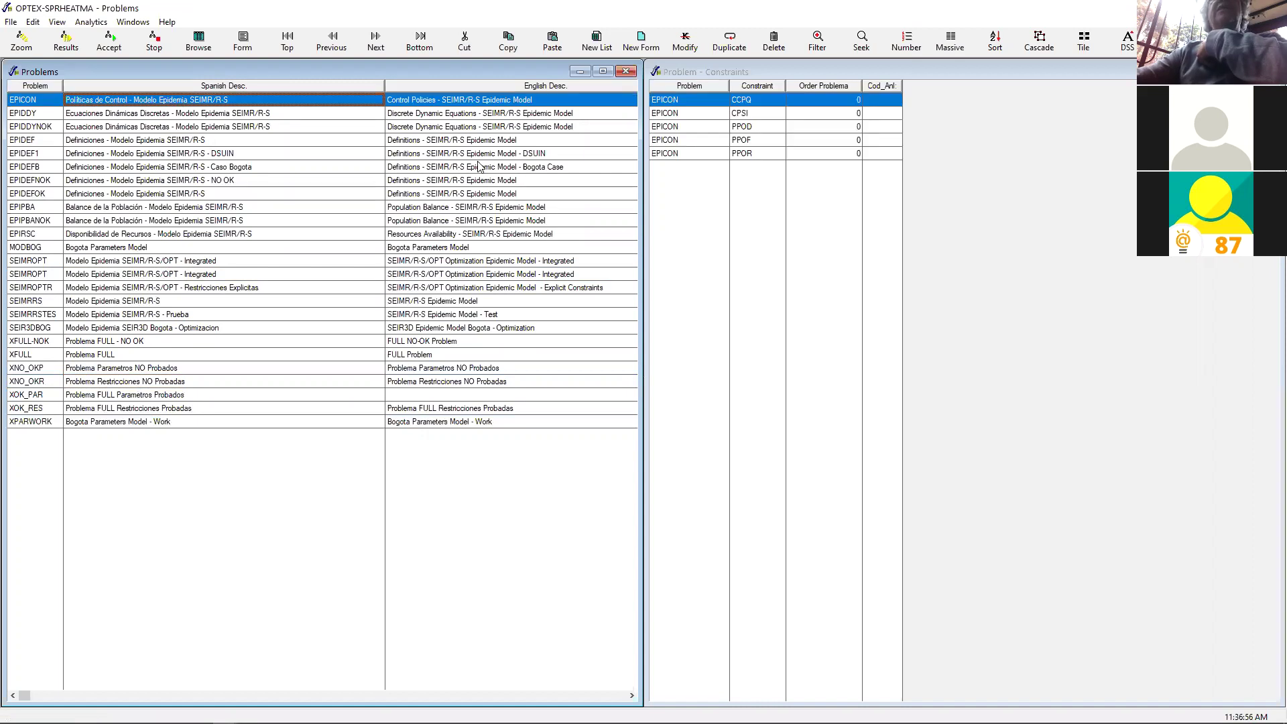
{"action": "key", "text": "Down"}
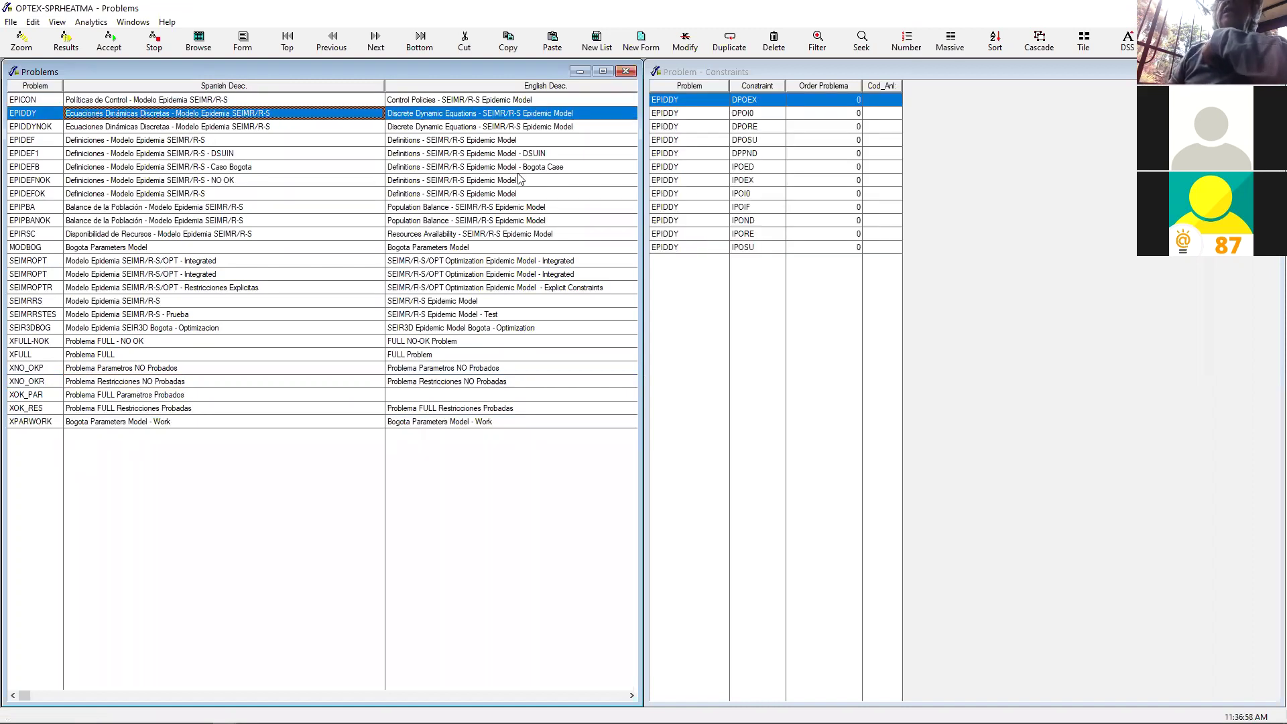
{"action": "key", "text": "Down"}
{"action": "key", "text": "Down"}
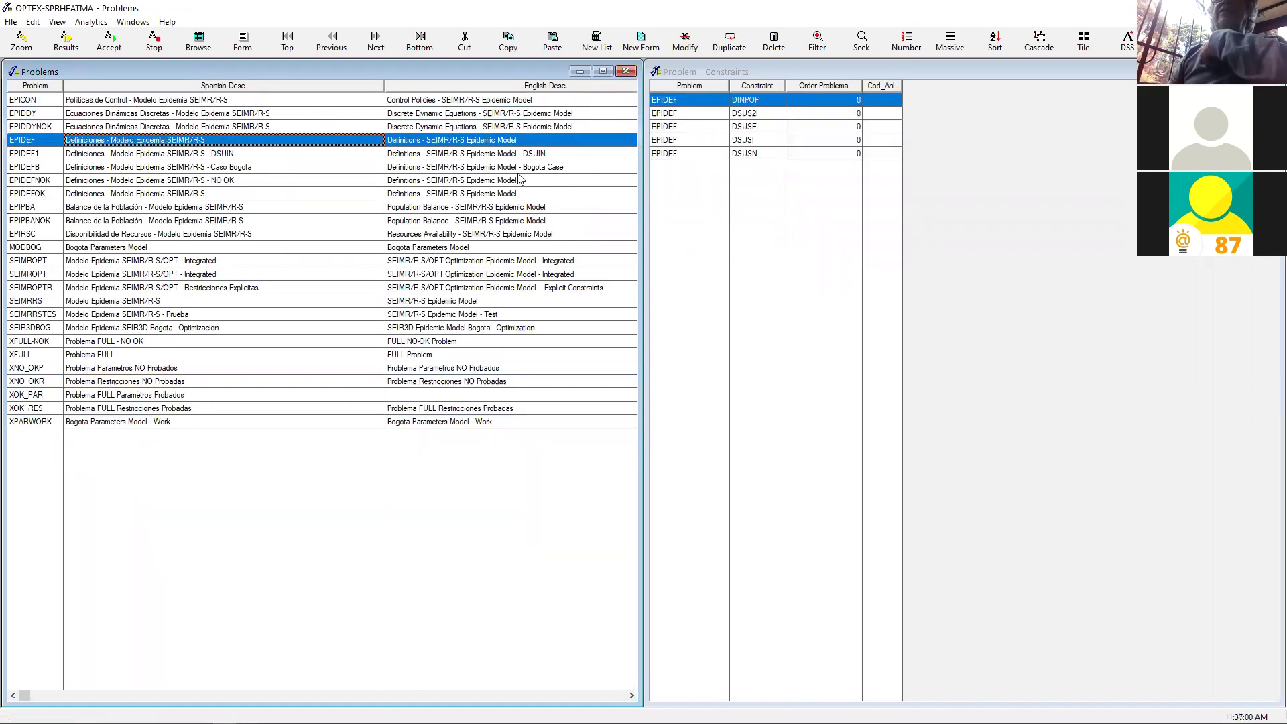
{"action": "key", "text": "Down"}
{"action": "key", "text": "Up"}
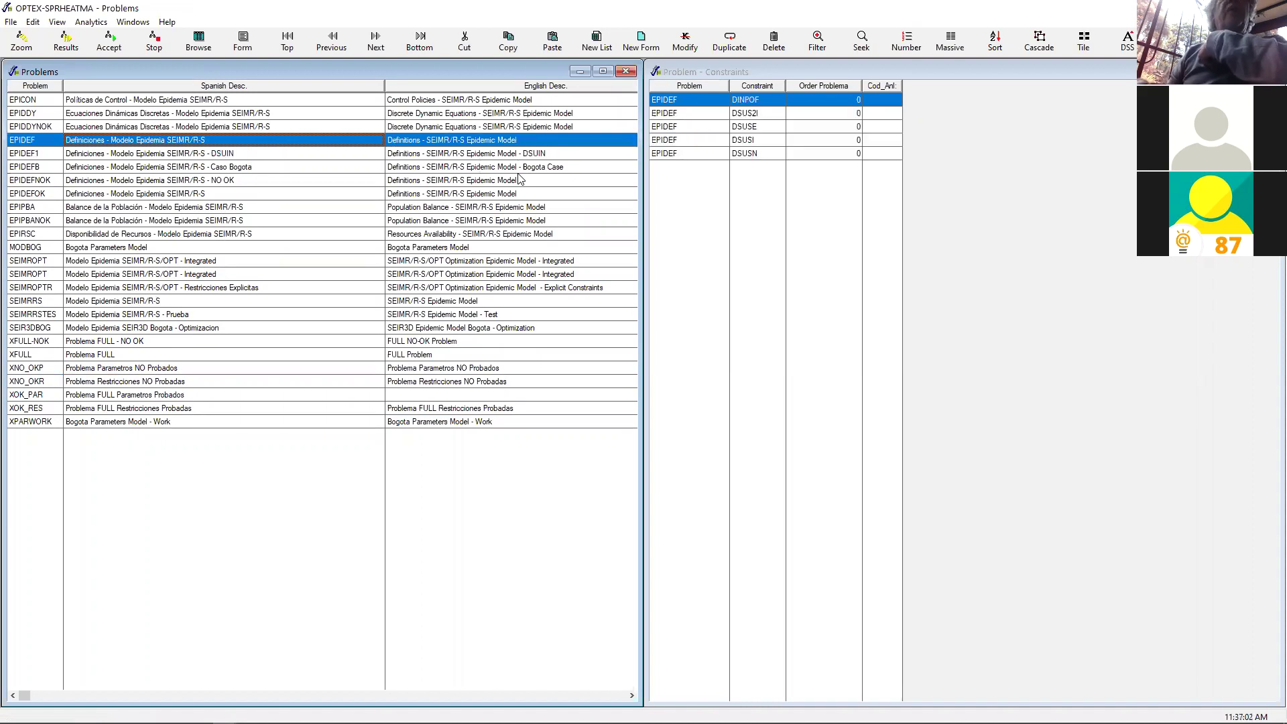
{"action": "key", "text": "Down"}
{"action": "key", "text": "Down"}
{"action": "key", "text": "Down"}
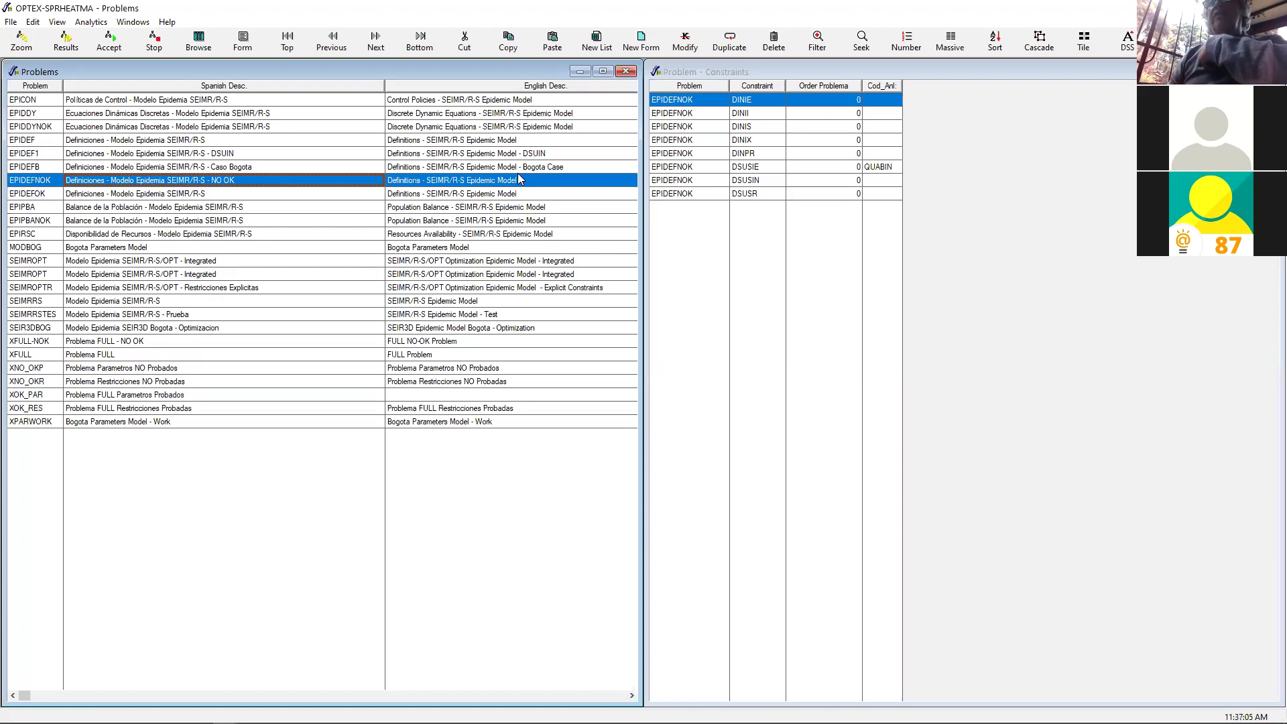
{"action": "key", "text": "Down"}
{"action": "key", "text": "Down"}
{"action": "key", "text": "Down"}
{"action": "key", "text": "Down"}
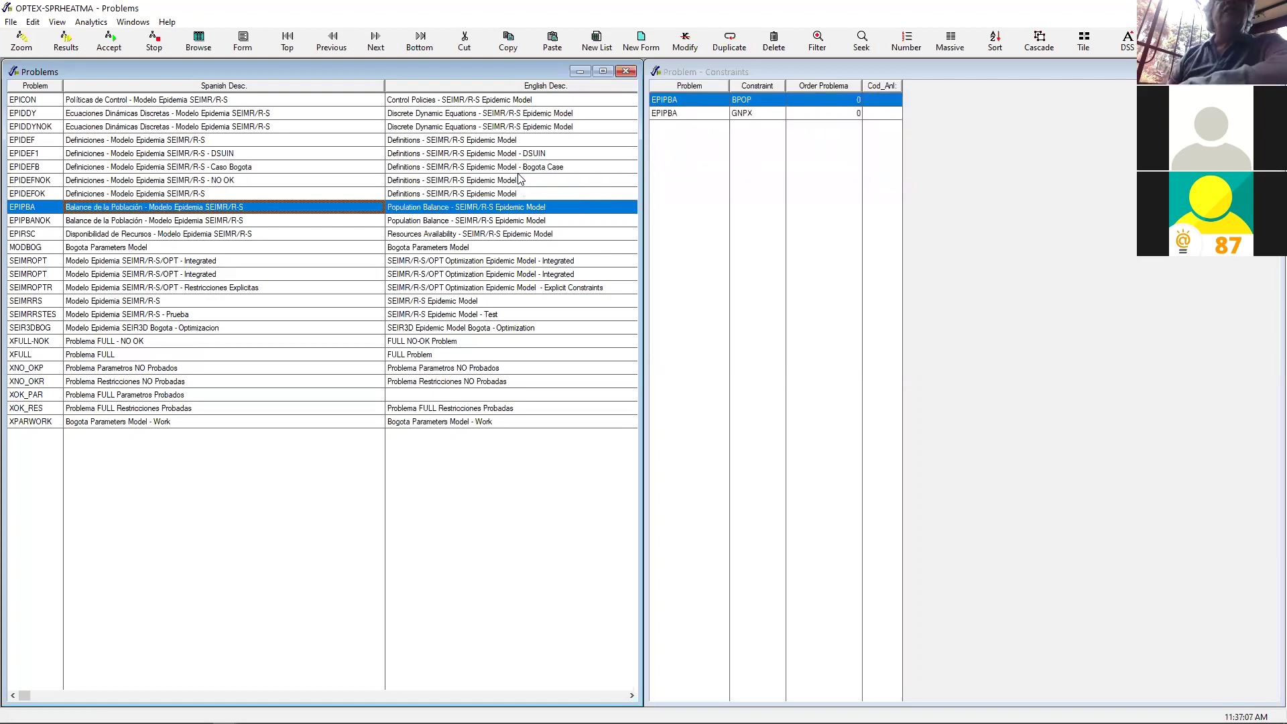
{"action": "key", "text": "Down"}
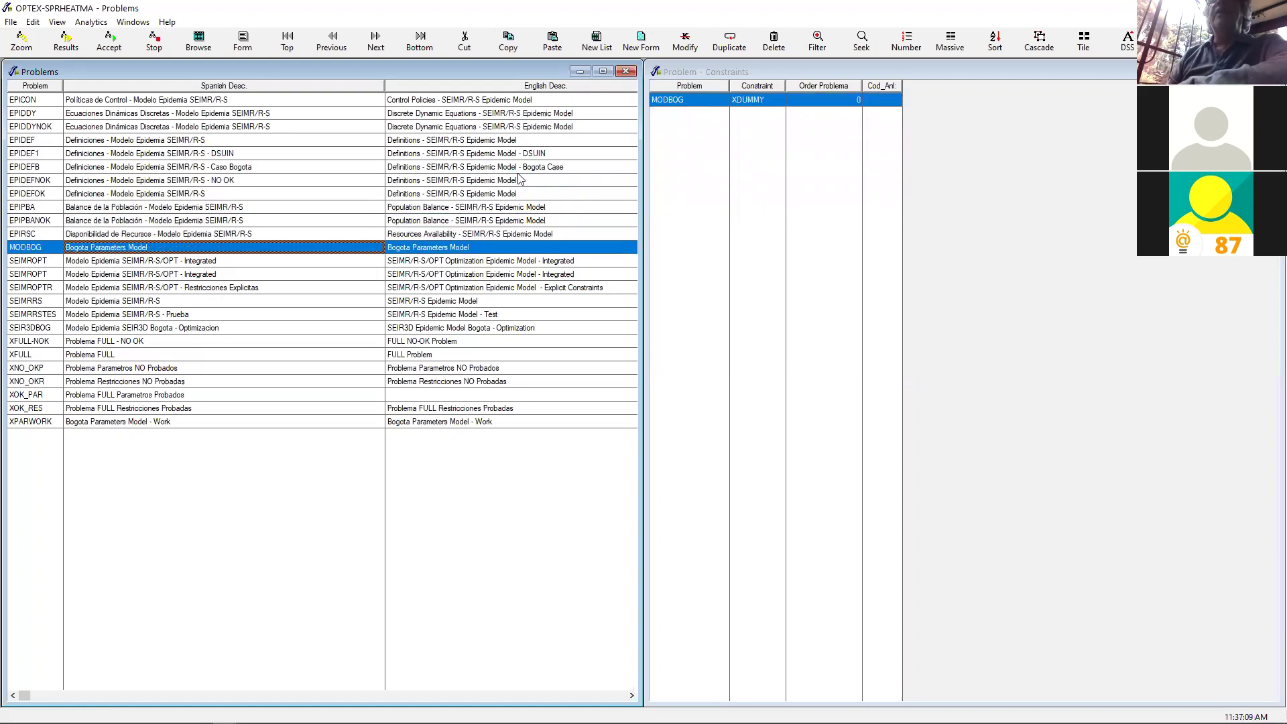
{"action": "key", "text": "Up"}
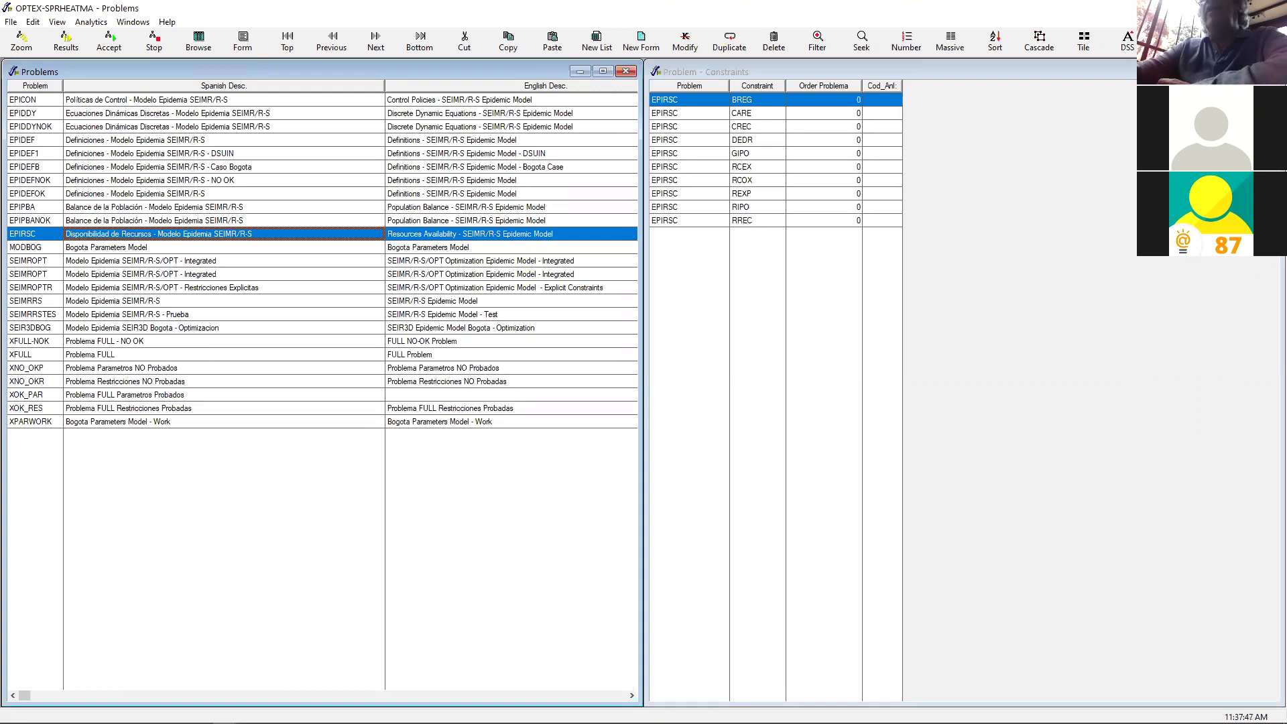
Close the Problems table and open the Mathematical Models table together with its linked Model - > Problems table
{"action": "key", "text": "alt+F4"}
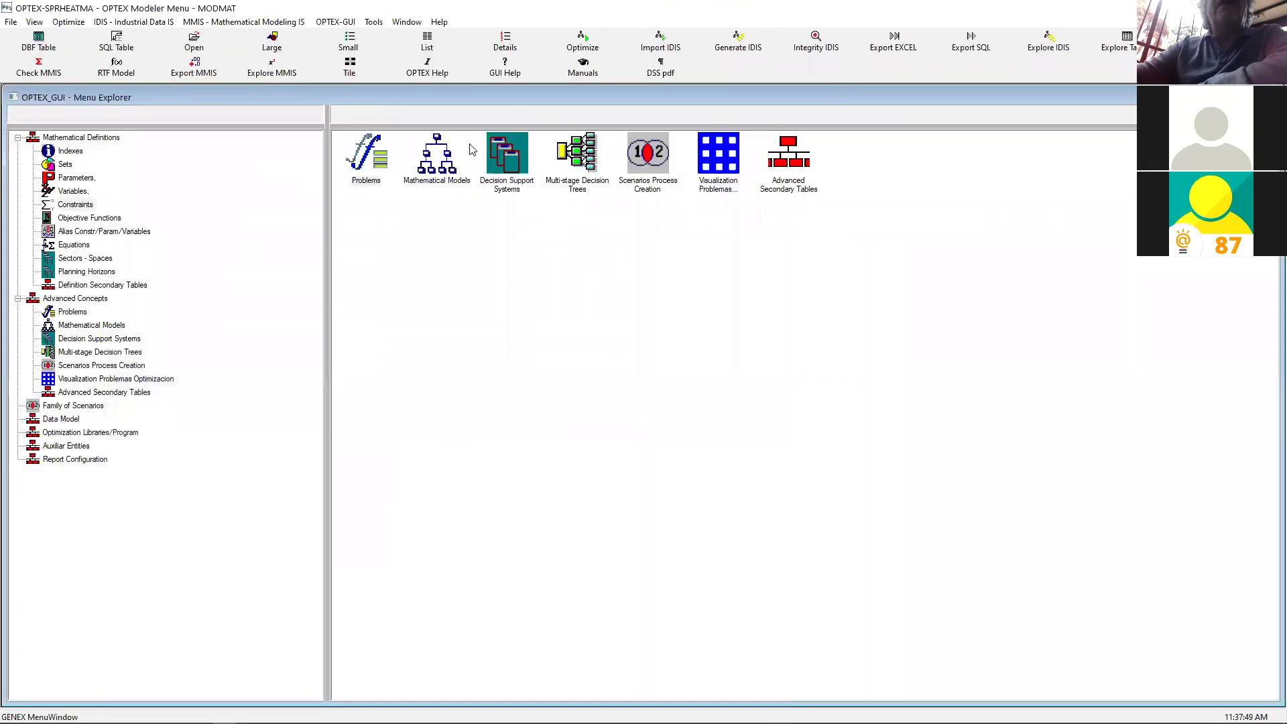
{"action": "double_click", "coordinate": [438, 153]}
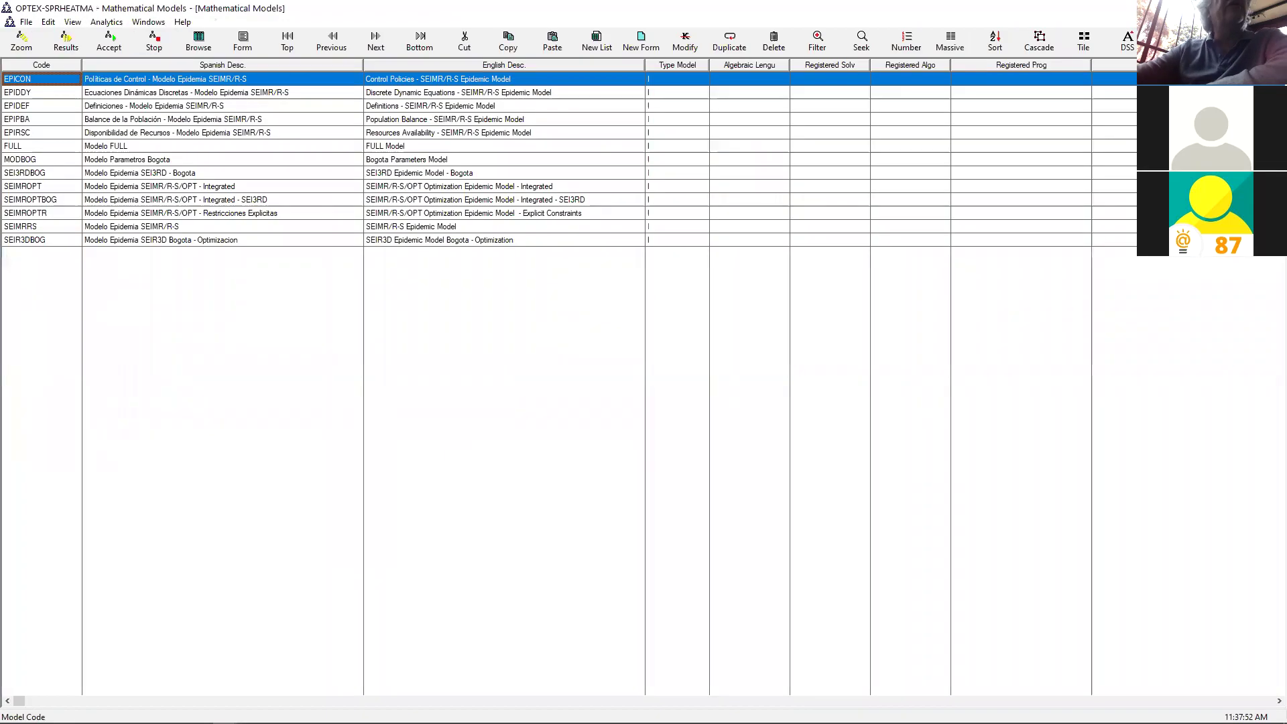
{"action": "left_click", "coordinate": [22, 40]}
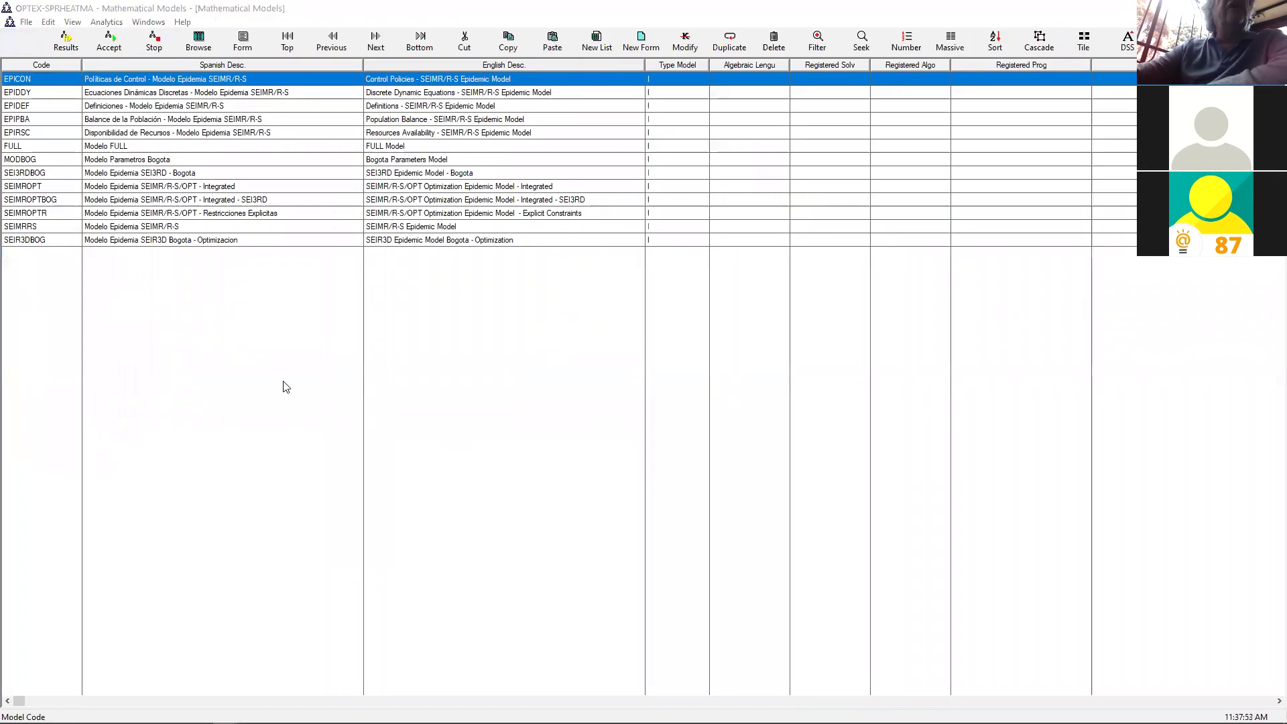
{"action": "left_click", "coordinate": [280, 181]}
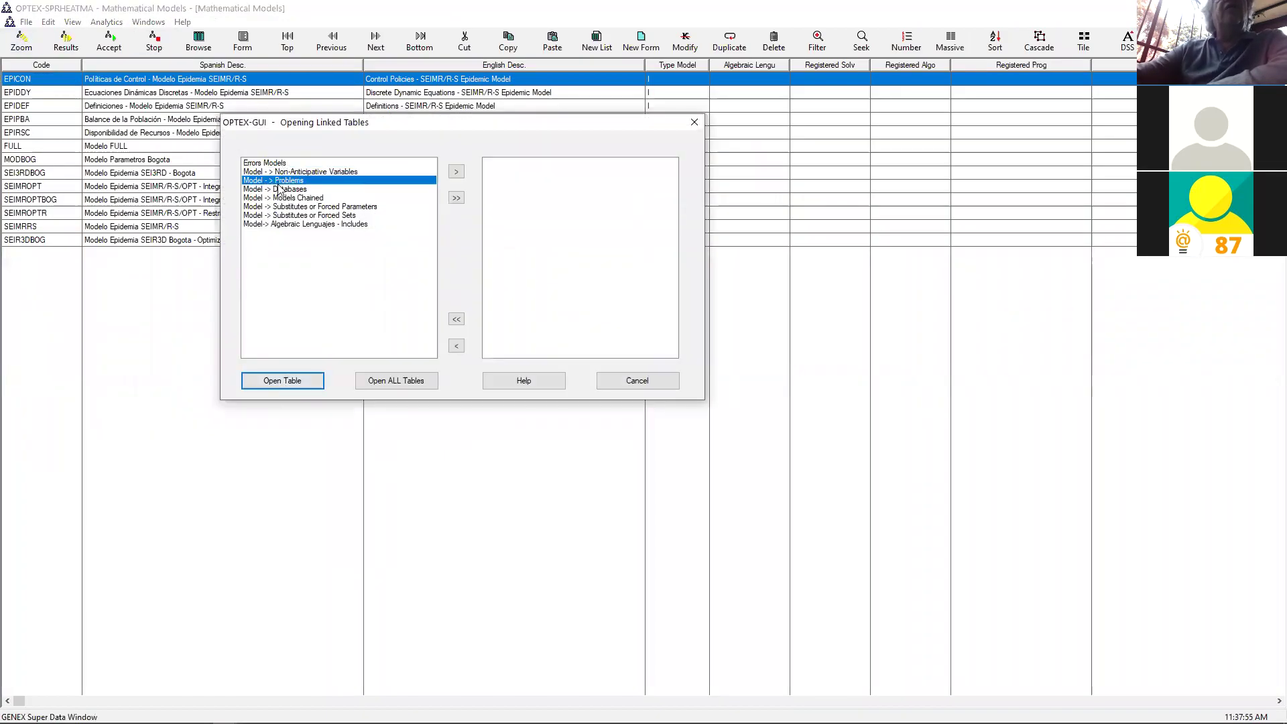
{"action": "left_click", "coordinate": [455, 172]}
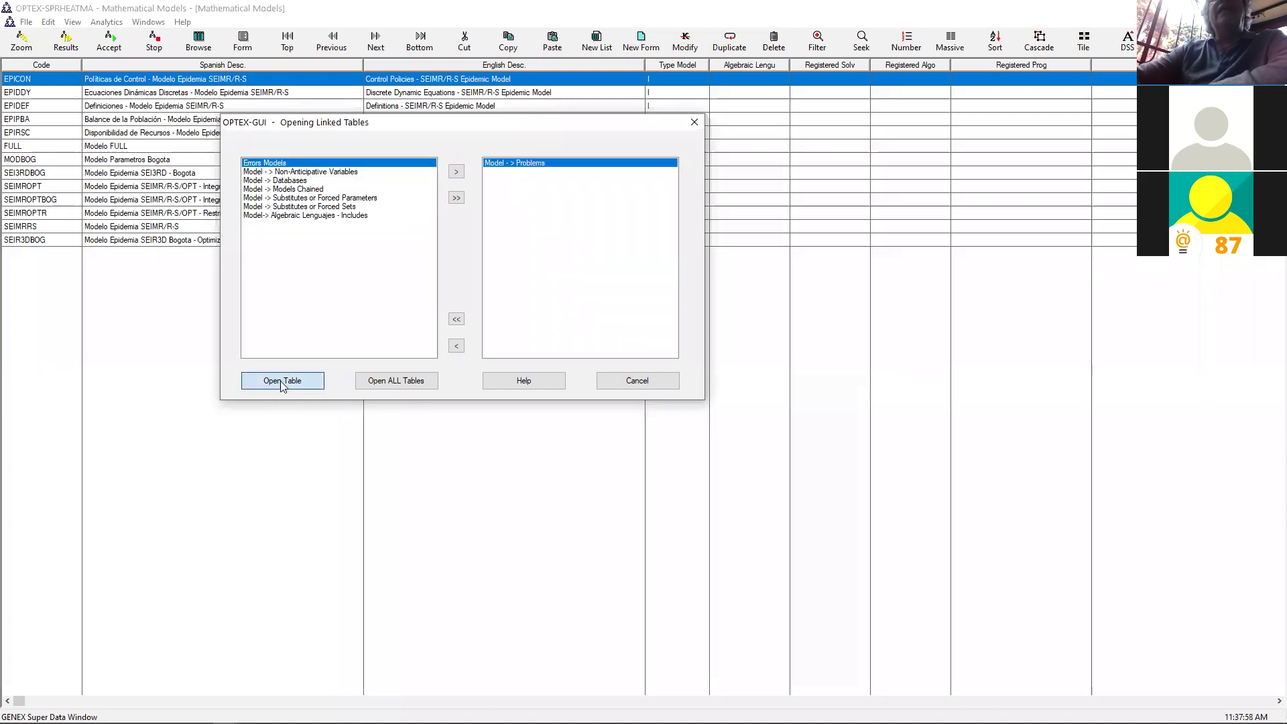
{"action": "left_click", "coordinate": [281, 382]}
Browse the Mathematical Models list, including EPIPBA, SEIR3DBOG and SEIMROPTBOG, and examine which problems make up each model
{"action": "left_click", "coordinate": [256, 127]}
{"action": "left_click", "coordinate": [249, 208]}
{"action": "left_click", "coordinate": [243, 247]}
{"action": "left_click", "coordinate": [257, 141]}
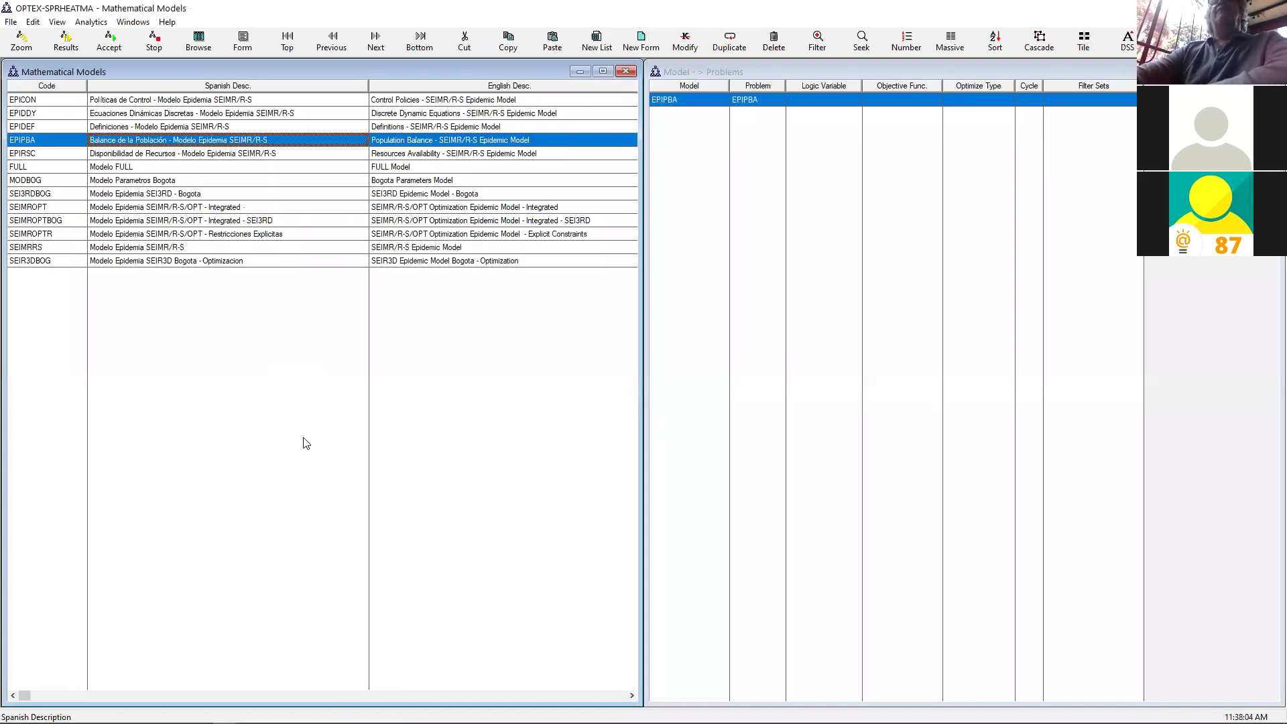
{"action": "left_click", "coordinate": [203, 262]}
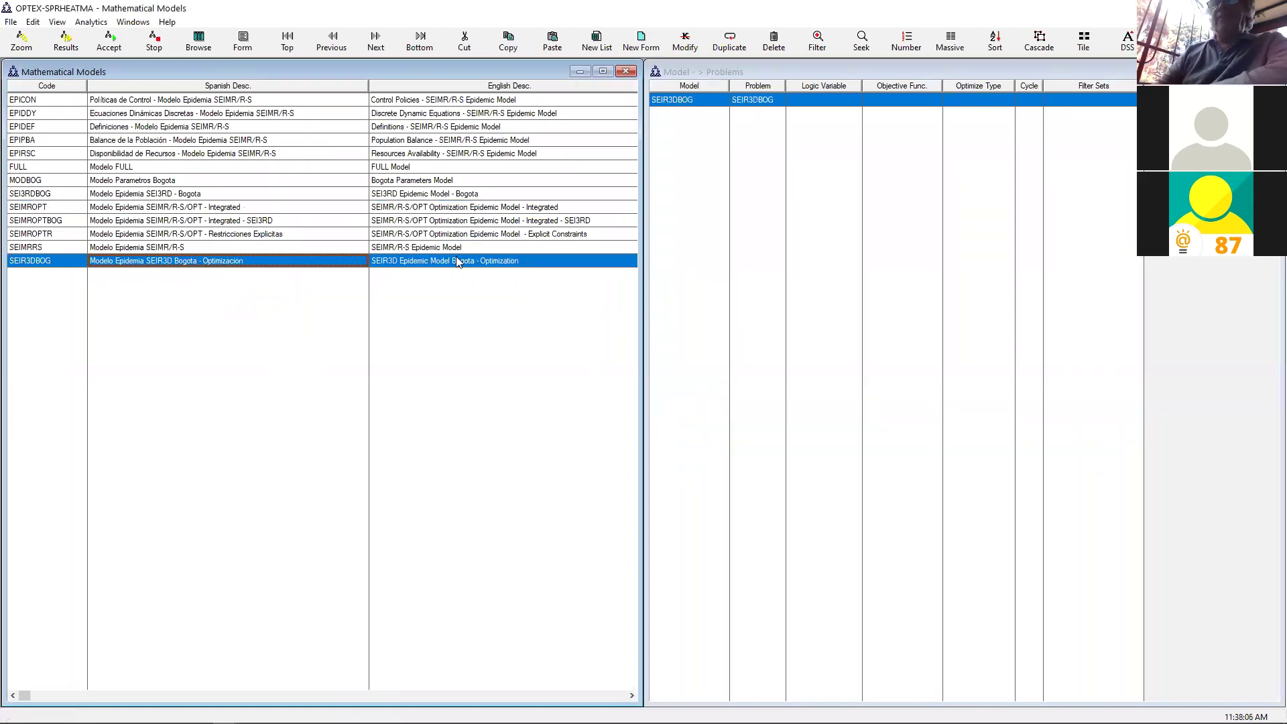
{"action": "key", "text": "Up"}
{"action": "key", "text": "Up"}
{"action": "key", "text": "Up"}
{"action": "key", "text": "Up"}
{"action": "key", "text": "Up"}
{"action": "key", "text": "Up"}
{"action": "key", "text": "Up"}
{"action": "key", "text": "Up"}
{"action": "key", "text": "Up"}
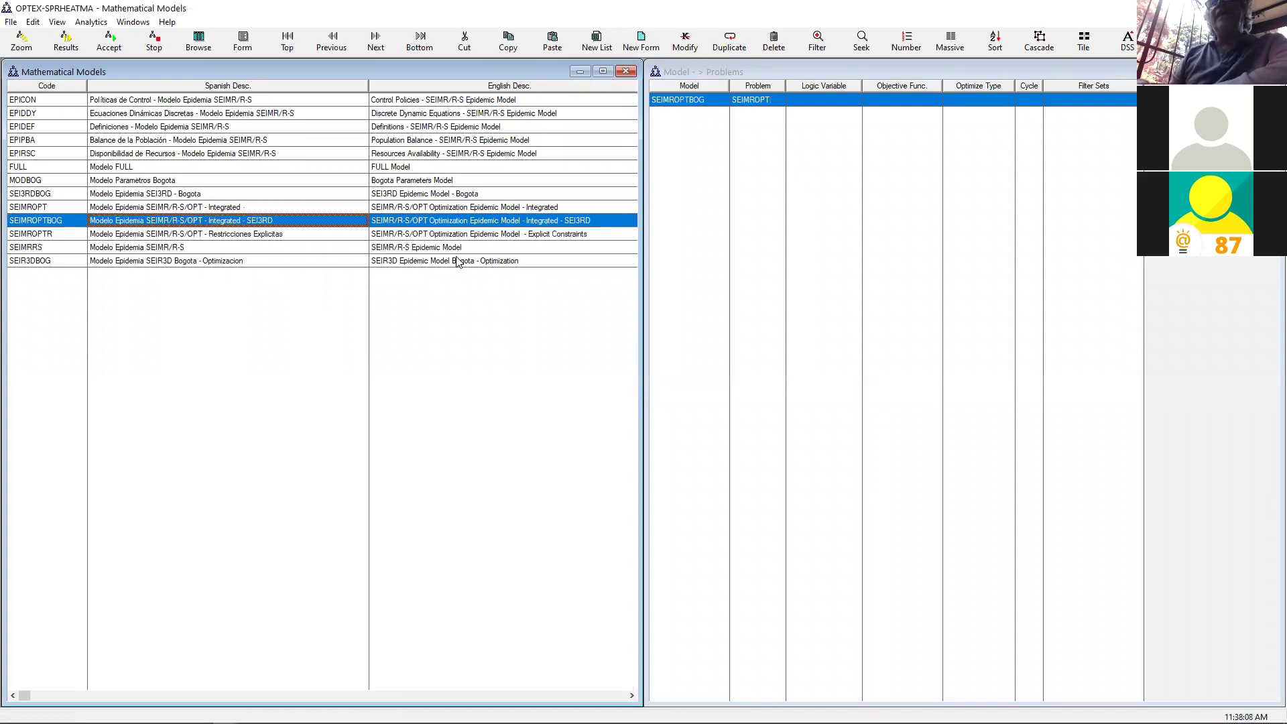
Examine the problem linked to the EPICON model and close the Mathematical Models table
{"action": "key", "text": "Up"}
{"action": "key", "text": "Up"}
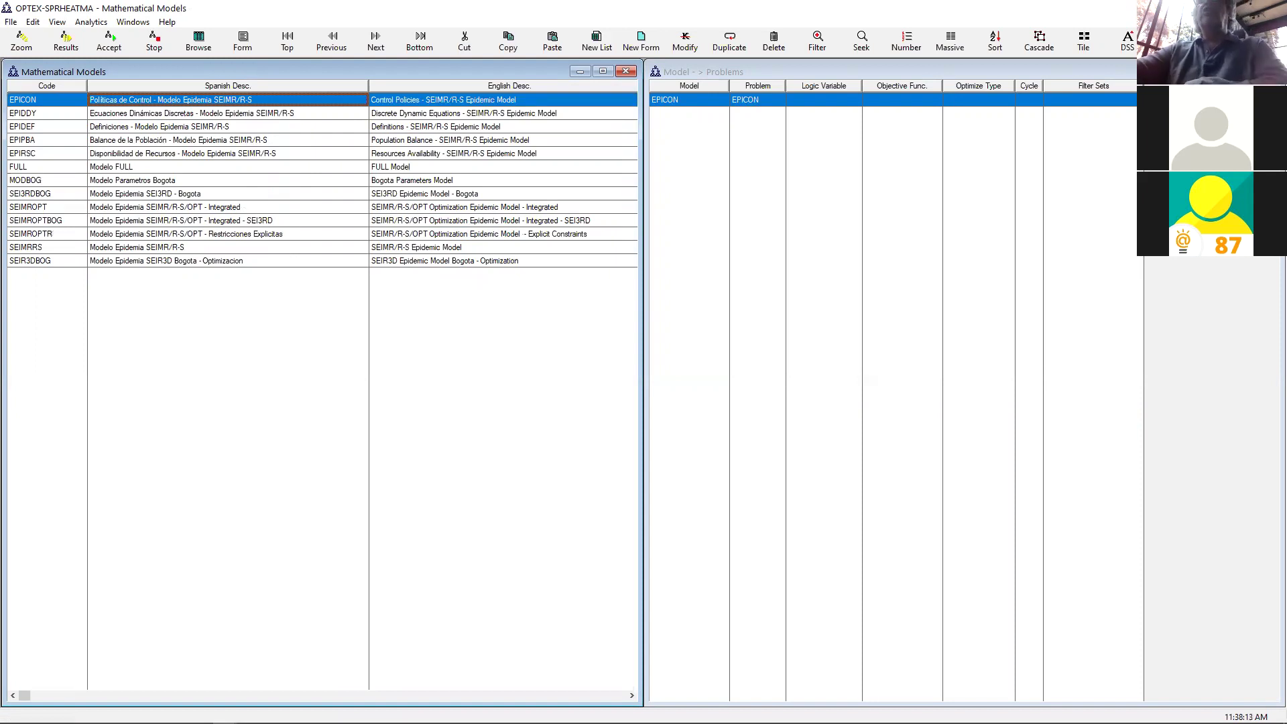
{"action": "key", "text": "Escape"}
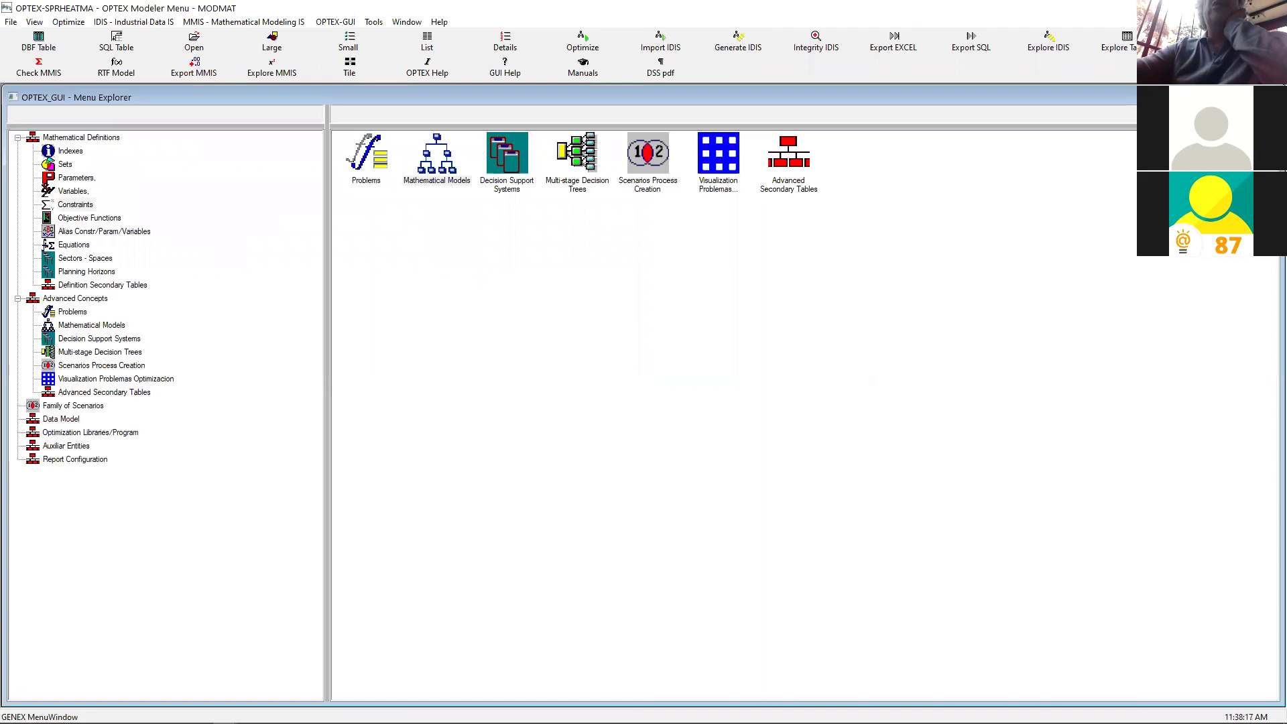
Launch the E&G application from the desktop, log in with the preset user, and open its SIMM - Modelos Matemáticos modeler
{"action": "key", "text": "super+d"}
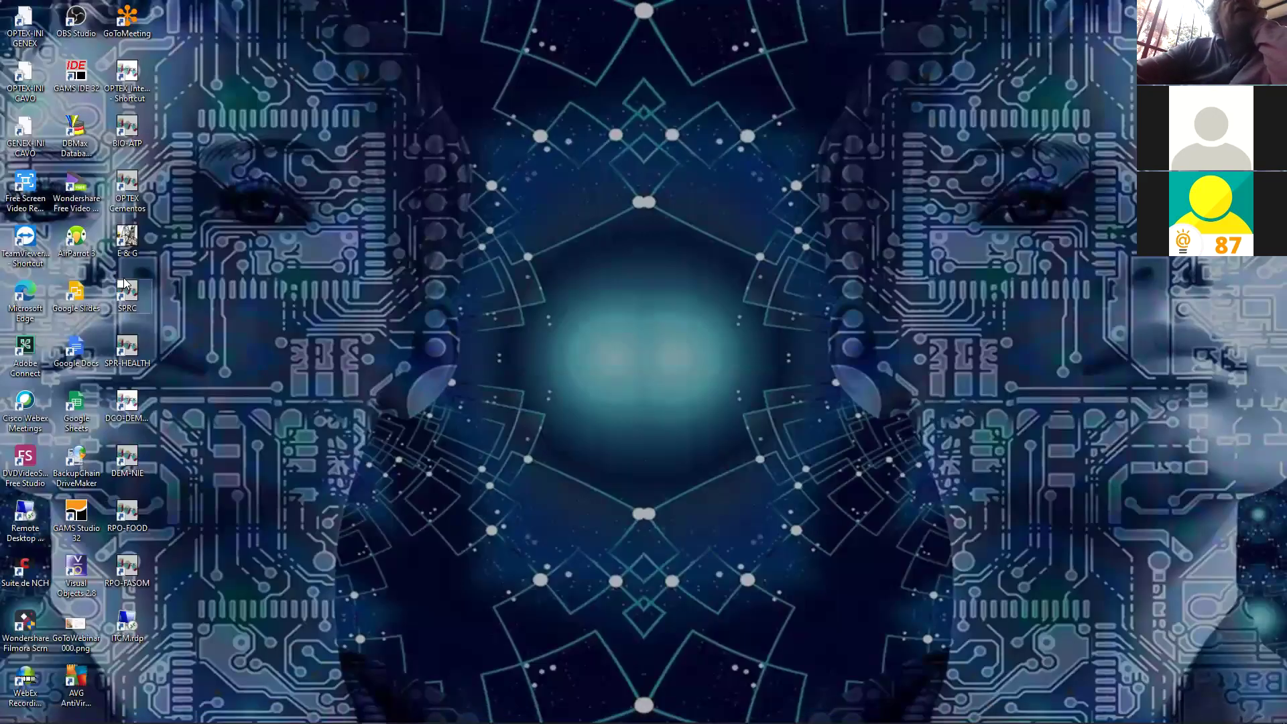
{"action": "double_click", "coordinate": [133, 240]}
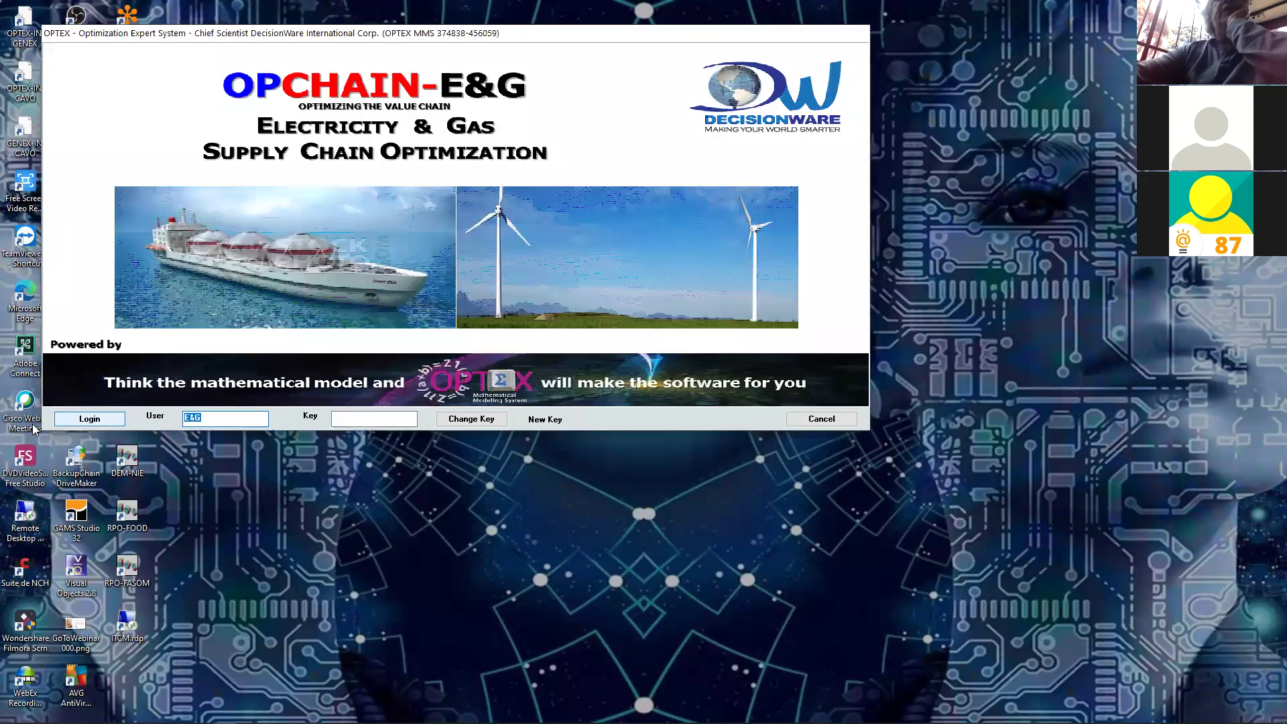
{"action": "left_click", "coordinate": [99, 419]}
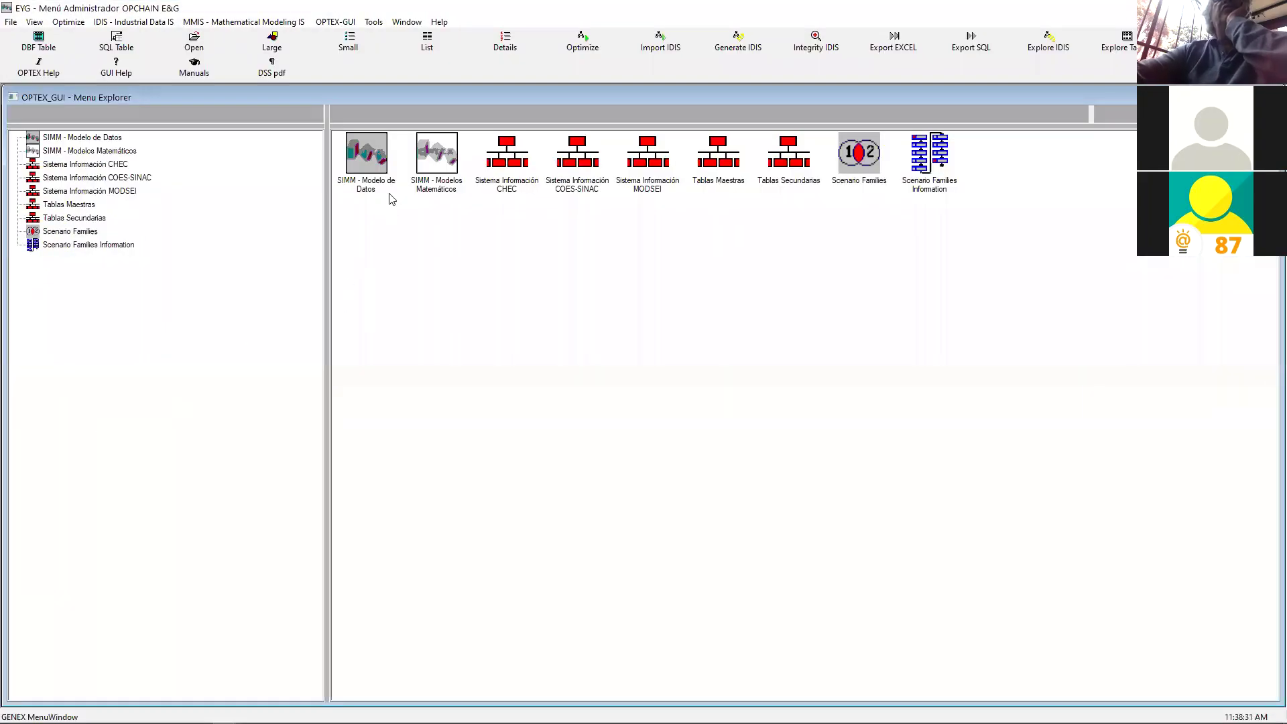
{"action": "double_click", "coordinate": [449, 165]}
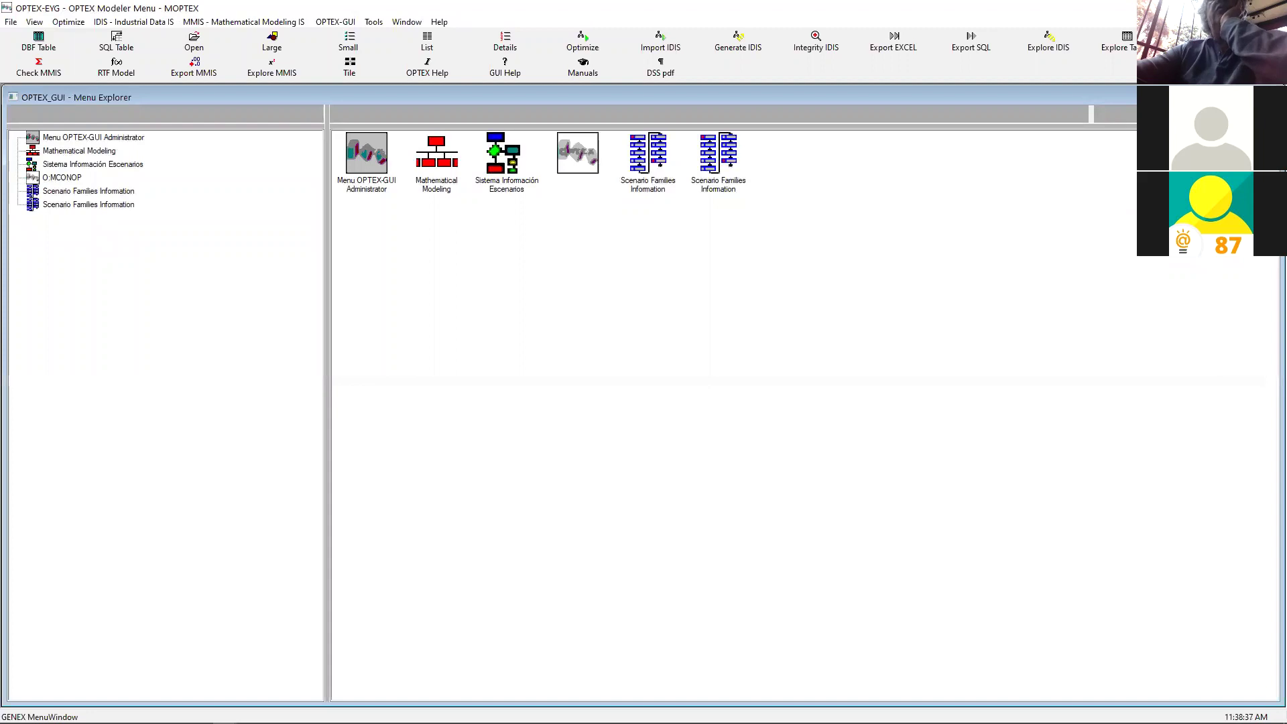
{"action": "left_click", "coordinate": [1277, 8]}
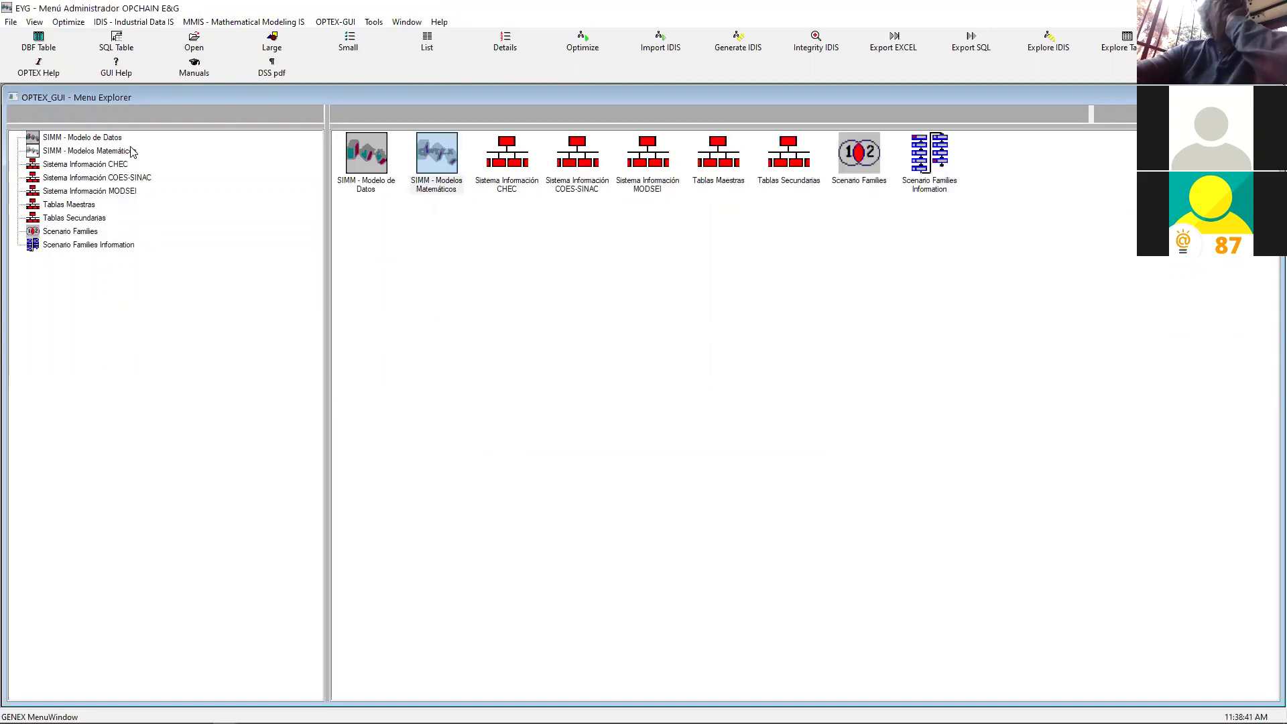
{"action": "left_click", "coordinate": [81, 151]}
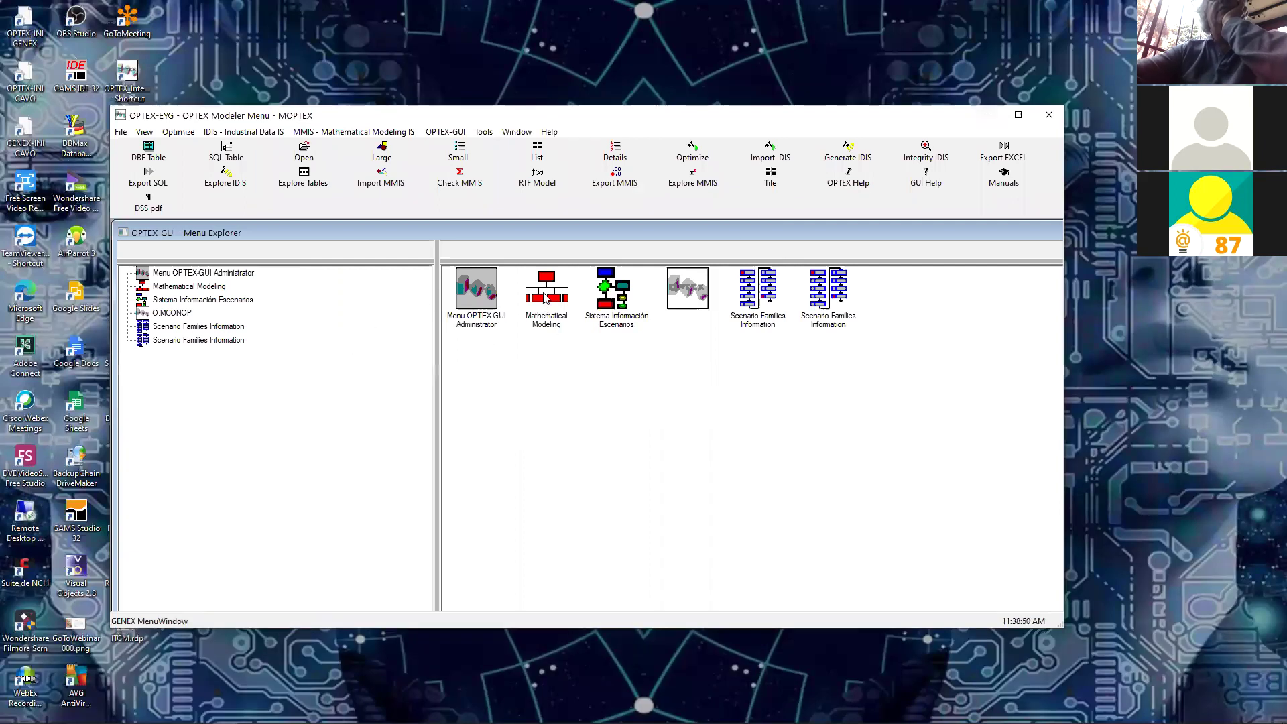
Open the Mathematical Models table under Advanced Concepts, collapsing its English Desc. column and narrowing Registered Prog
{"action": "double_click", "coordinate": [544, 294]}
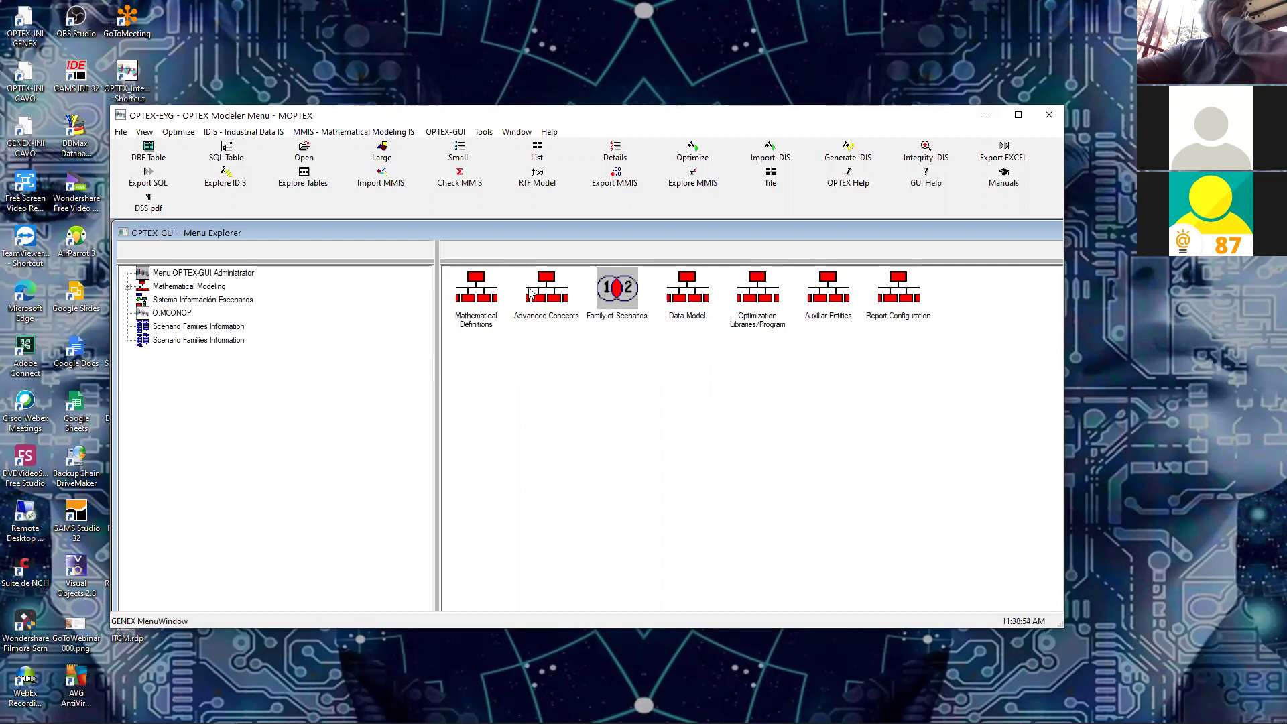
{"action": "double_click", "coordinate": [544, 286]}
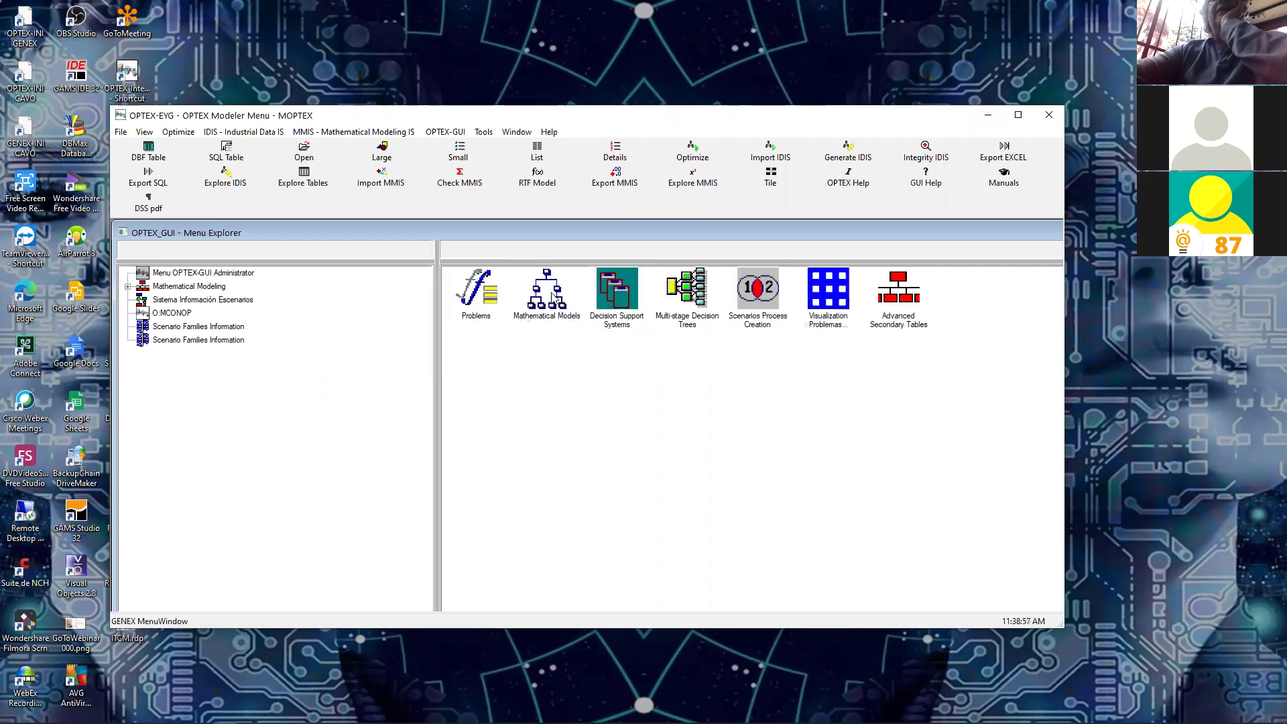
{"action": "double_click", "coordinate": [551, 294]}
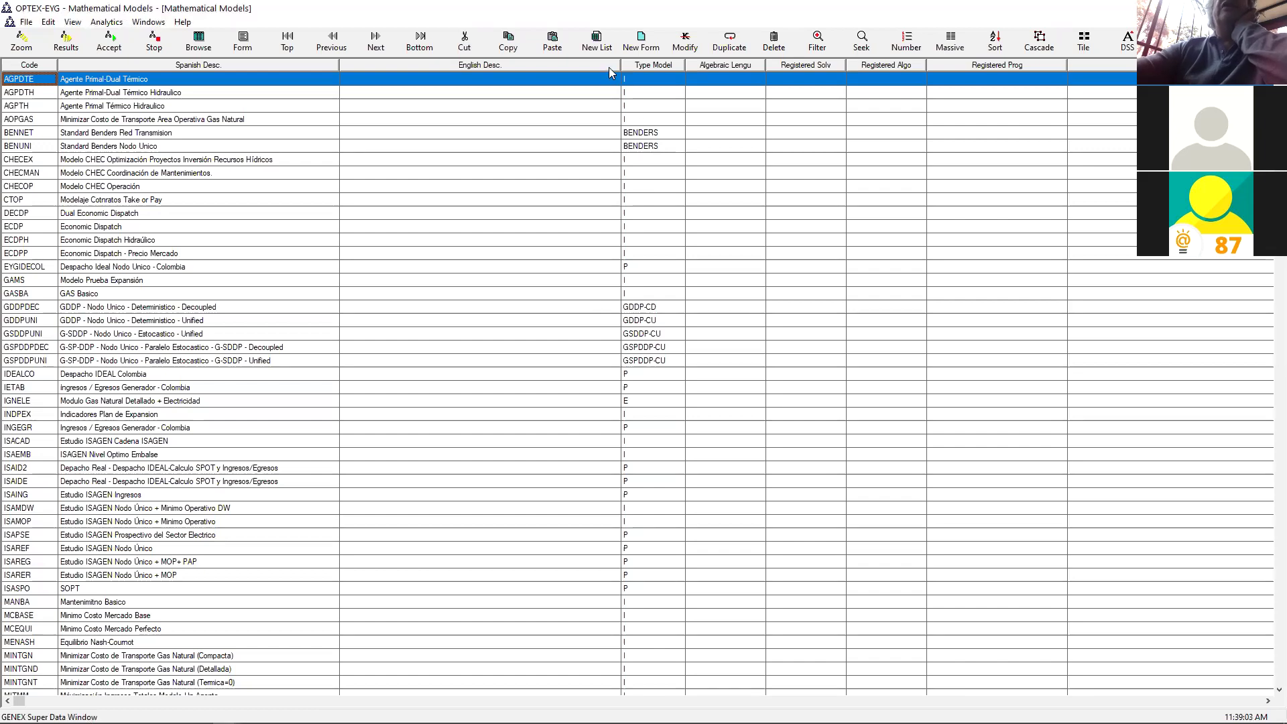
{"action": "mouse_move", "coordinate": [339, 98]}
{"action": "left_mouse_down"}
{"action": "mouse_move", "coordinate": [311, 97]}
{"action": "mouse_move", "coordinate": [334, 99]}
{"action": "left_mouse_up"}
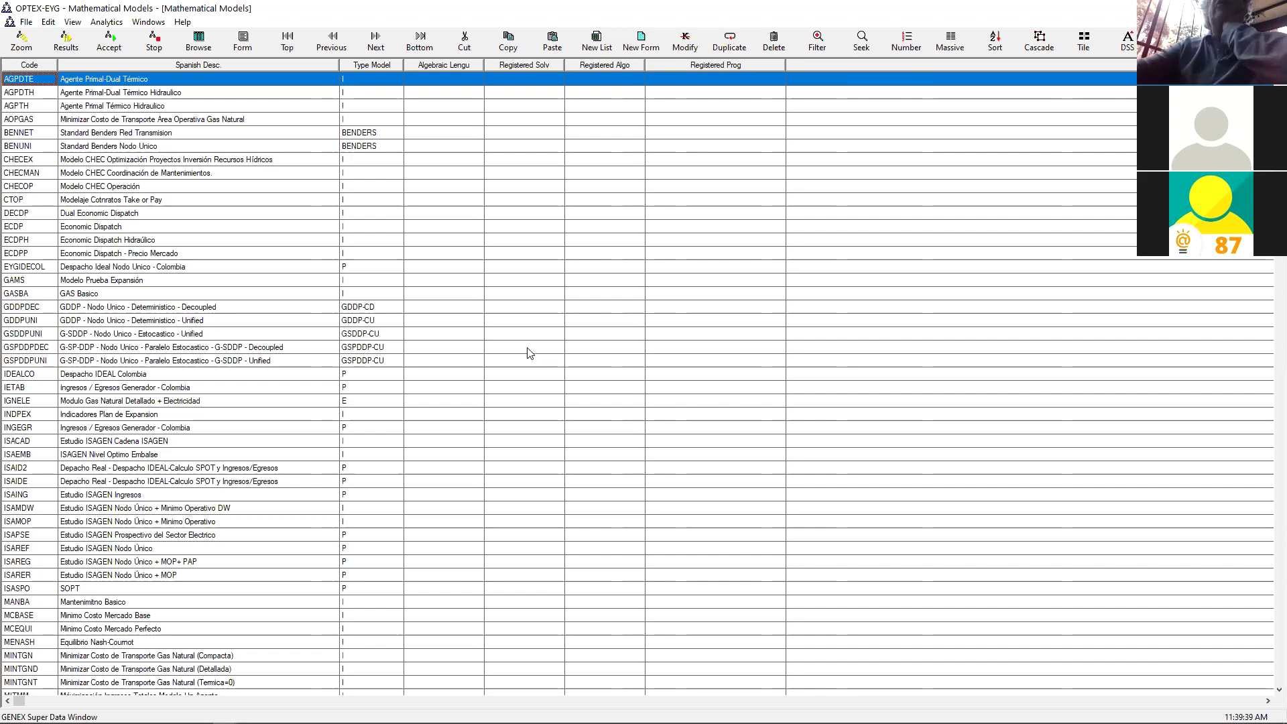
{"action": "left_click_drag", "start_coordinate": [783, 69], "coordinate": [705, 69]}
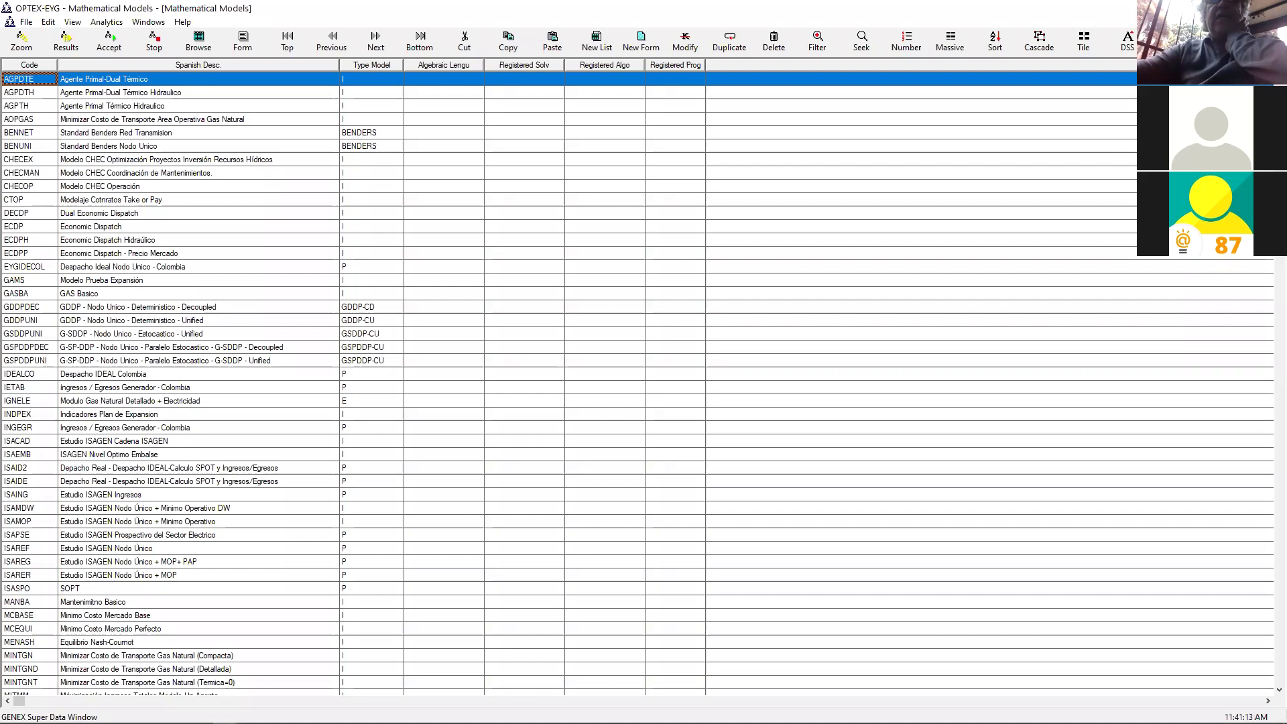
Switch to the OPTEX Optimization Expert System window and examine its large-scale Benders methodology settings
{"action": "mouse_move", "coordinate": [300, 717]}
{"action": "left_click", "coordinate": [251, 712]}
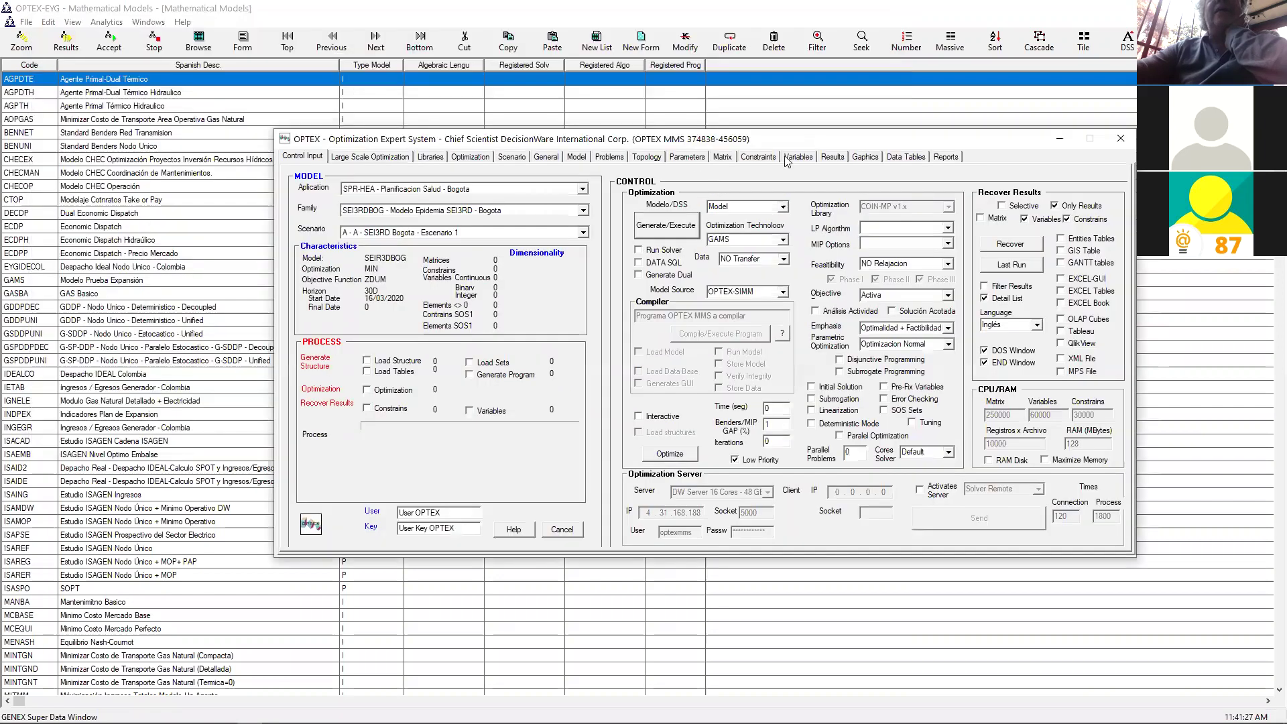
{"action": "left_click", "coordinate": [377, 157]}
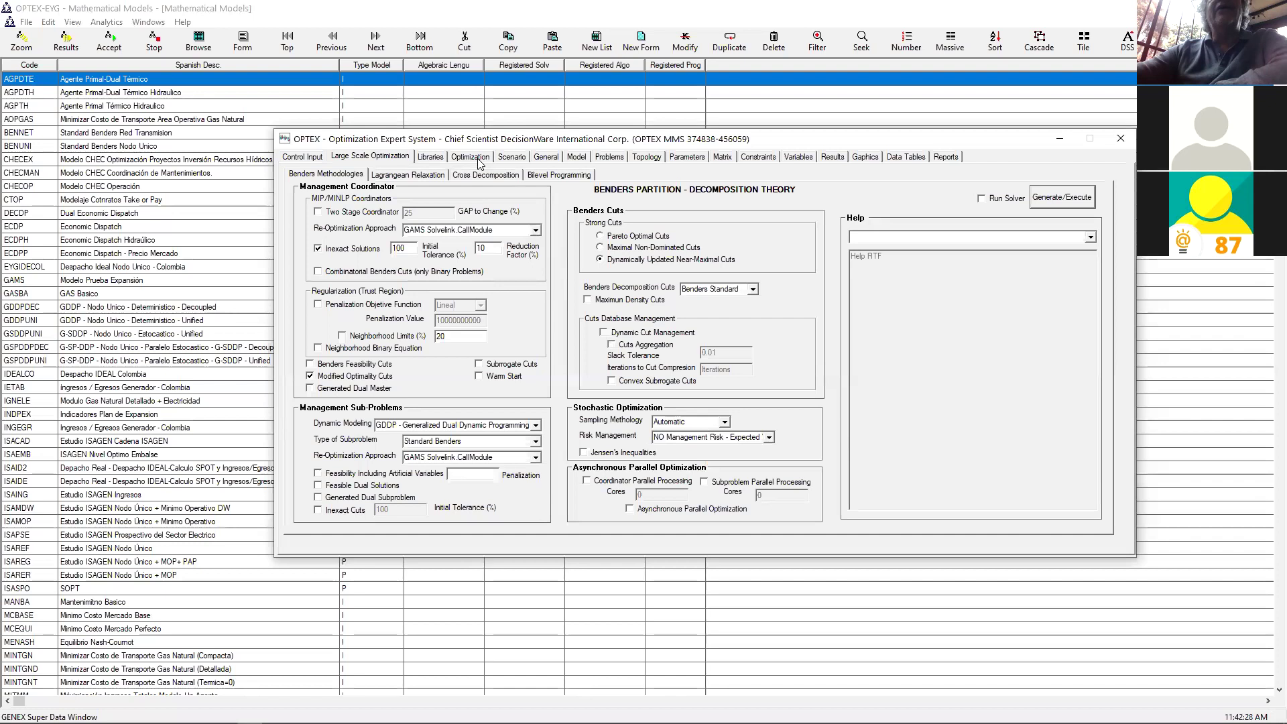
Display all option parameters of the CPLEX 64 bits v12.2 library and examine entries such as Barrier maximum correction limit and absolute MIP gap tolerance
{"action": "left_click", "coordinate": [432, 161]}
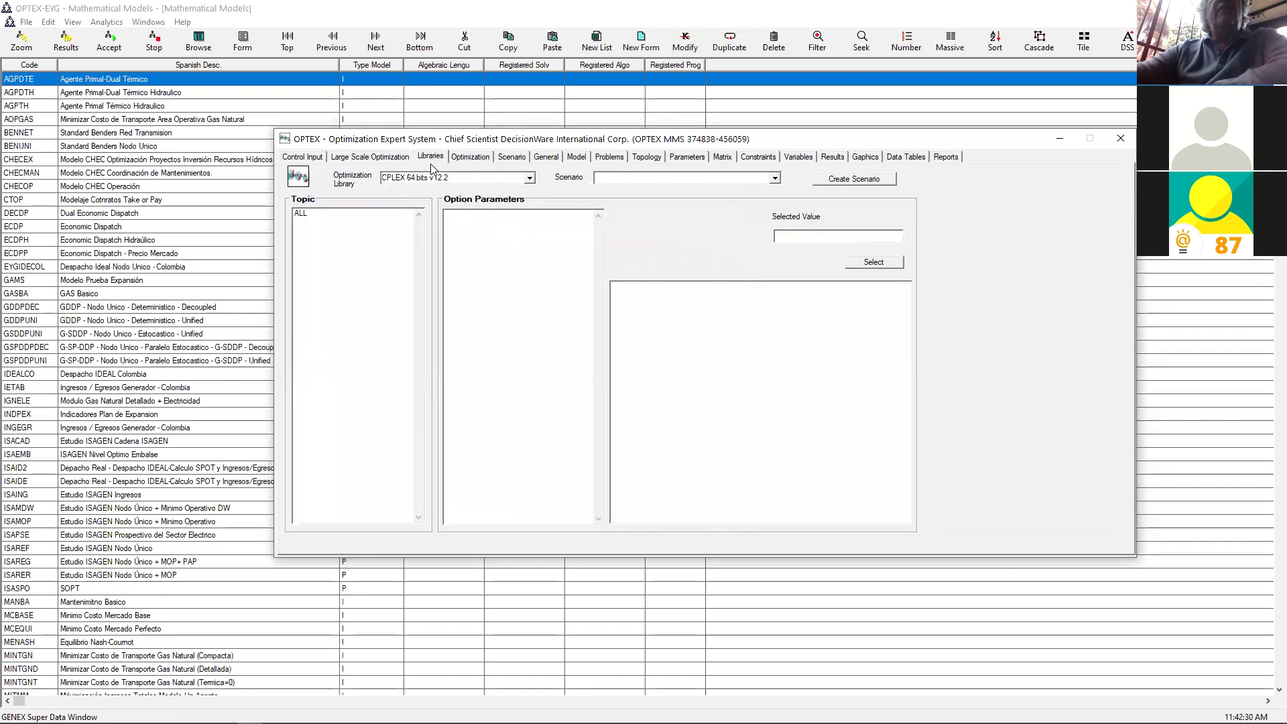
{"action": "left_click", "coordinate": [297, 214]}
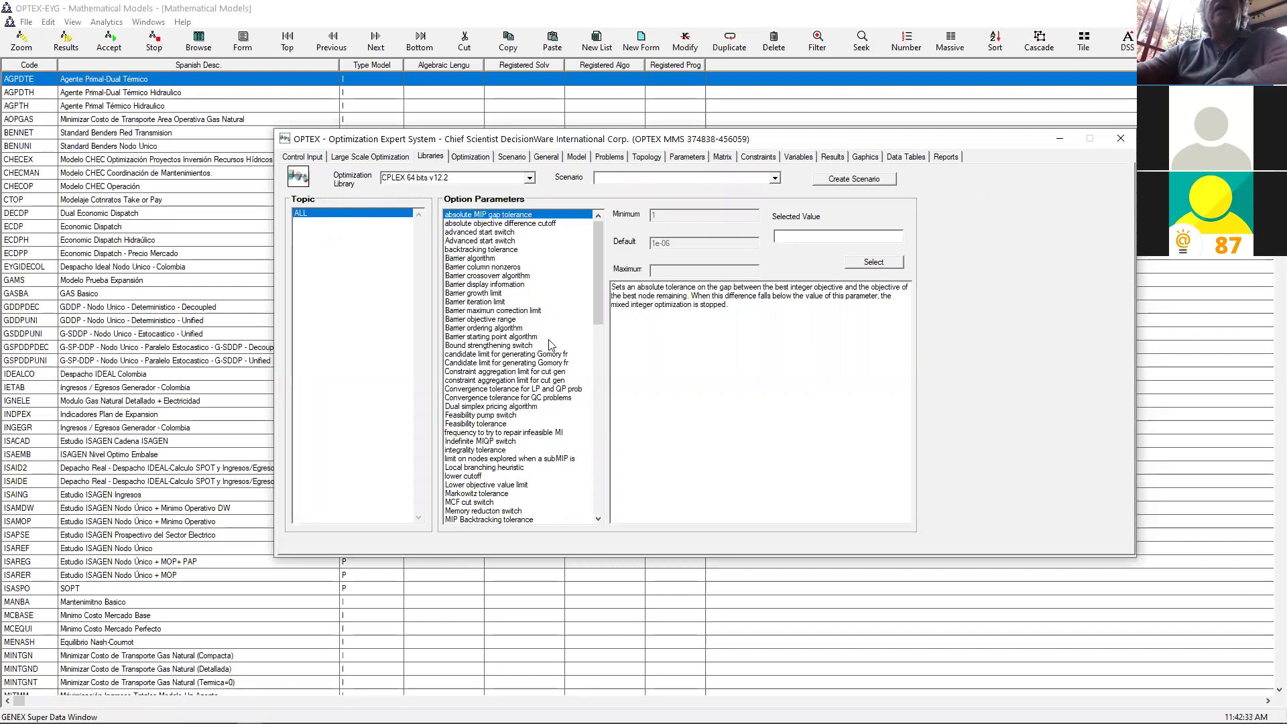
{"action": "left_click", "coordinate": [483, 319]}
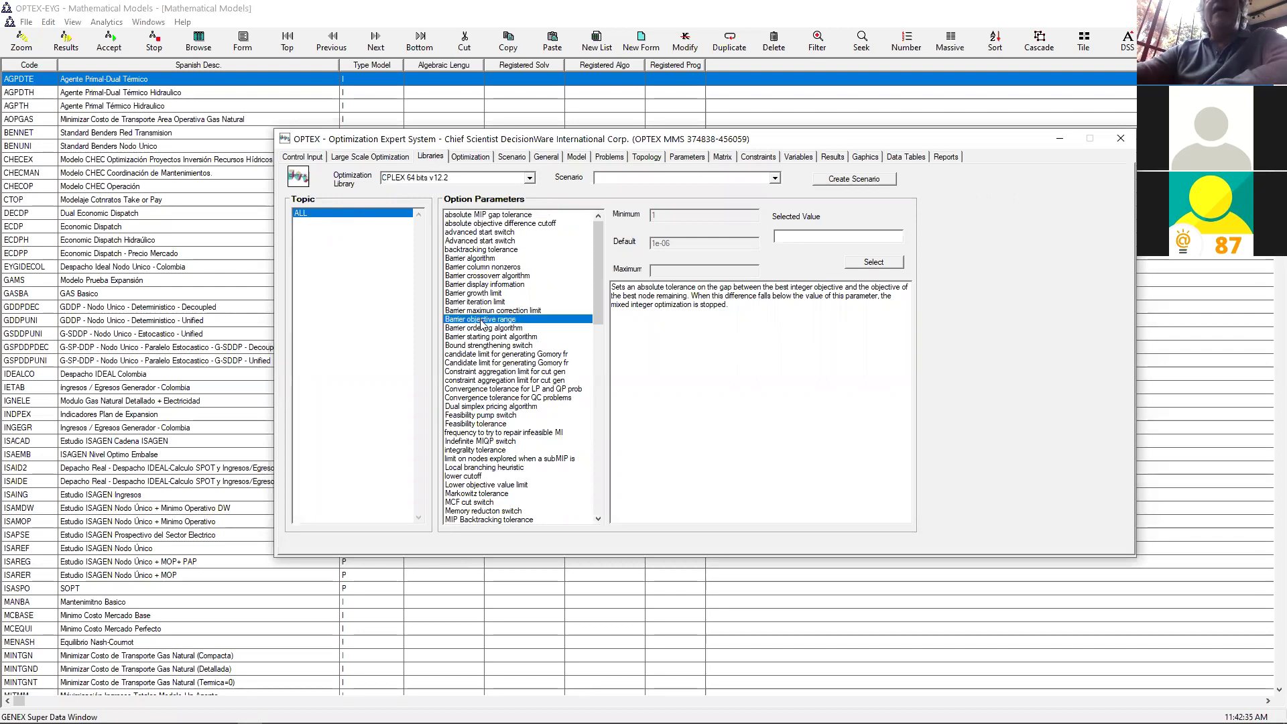
{"action": "left_click", "coordinate": [487, 372]}
{"action": "left_click", "coordinate": [489, 423]}
{"action": "left_click", "coordinate": [472, 311]}
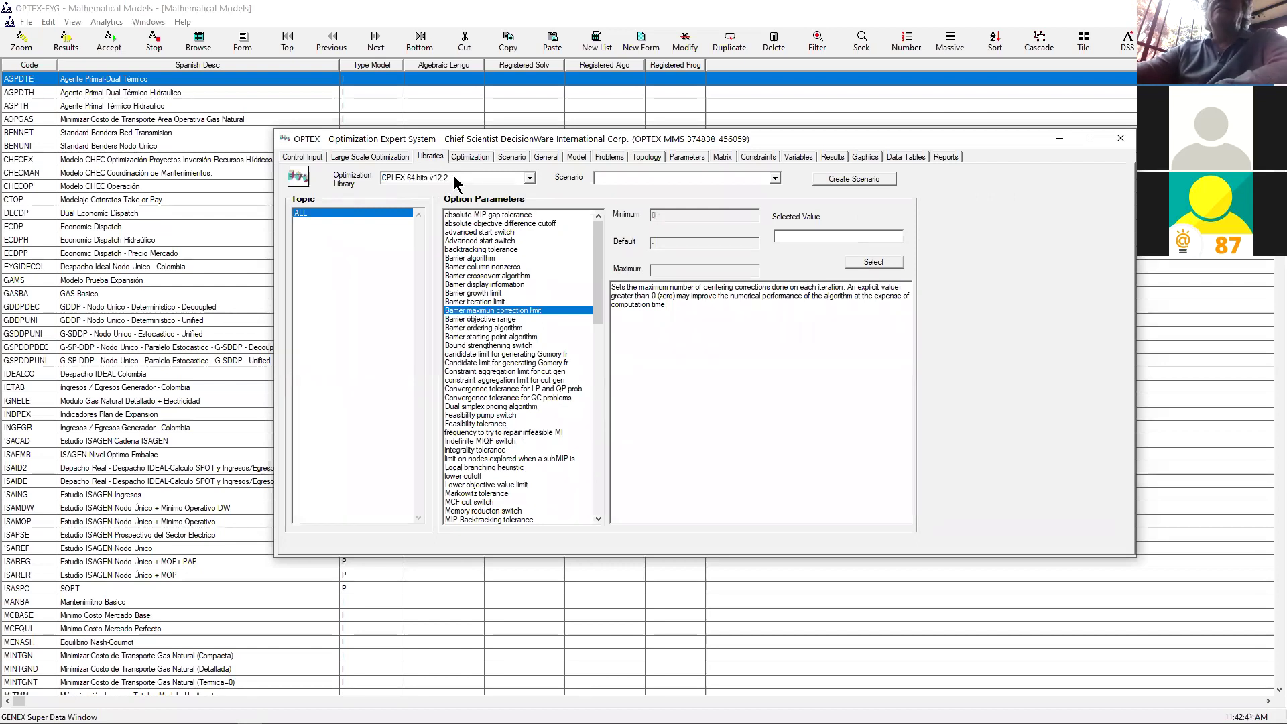
{"action": "left_click", "coordinate": [481, 215]}
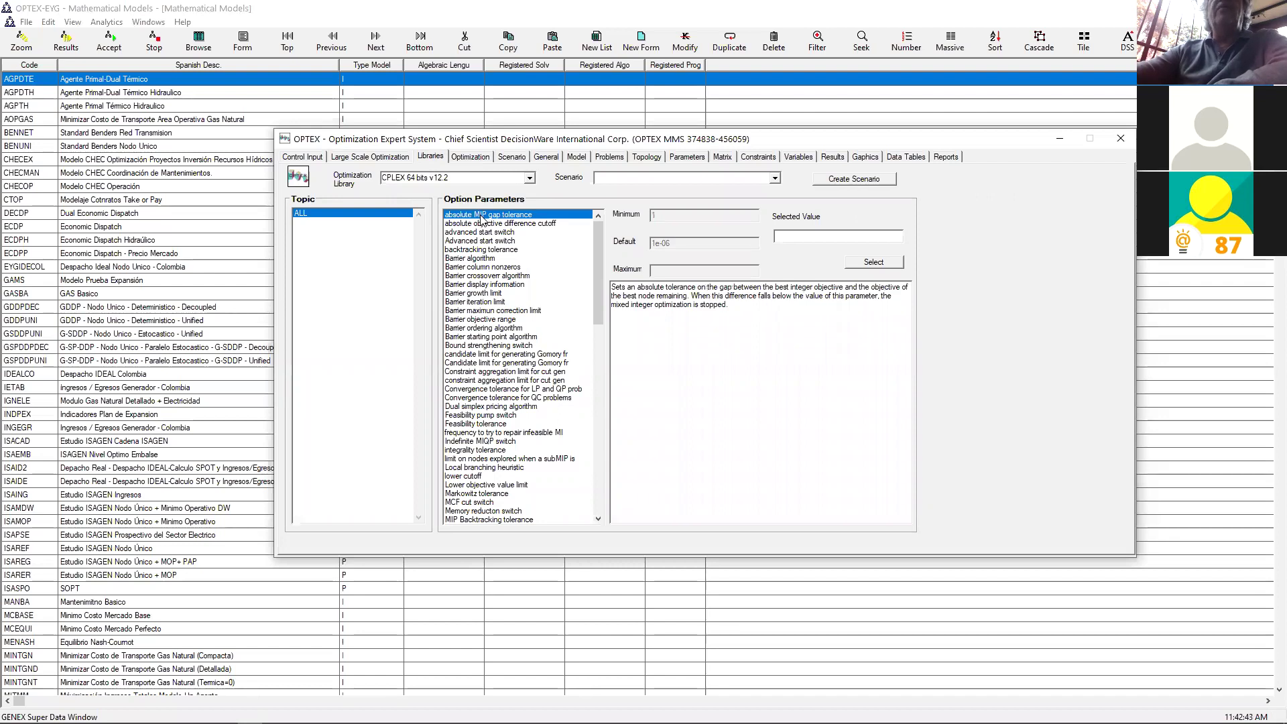
{"action": "left_click_drag", "start_coordinate": [598, 284], "coordinate": [571, 520]}
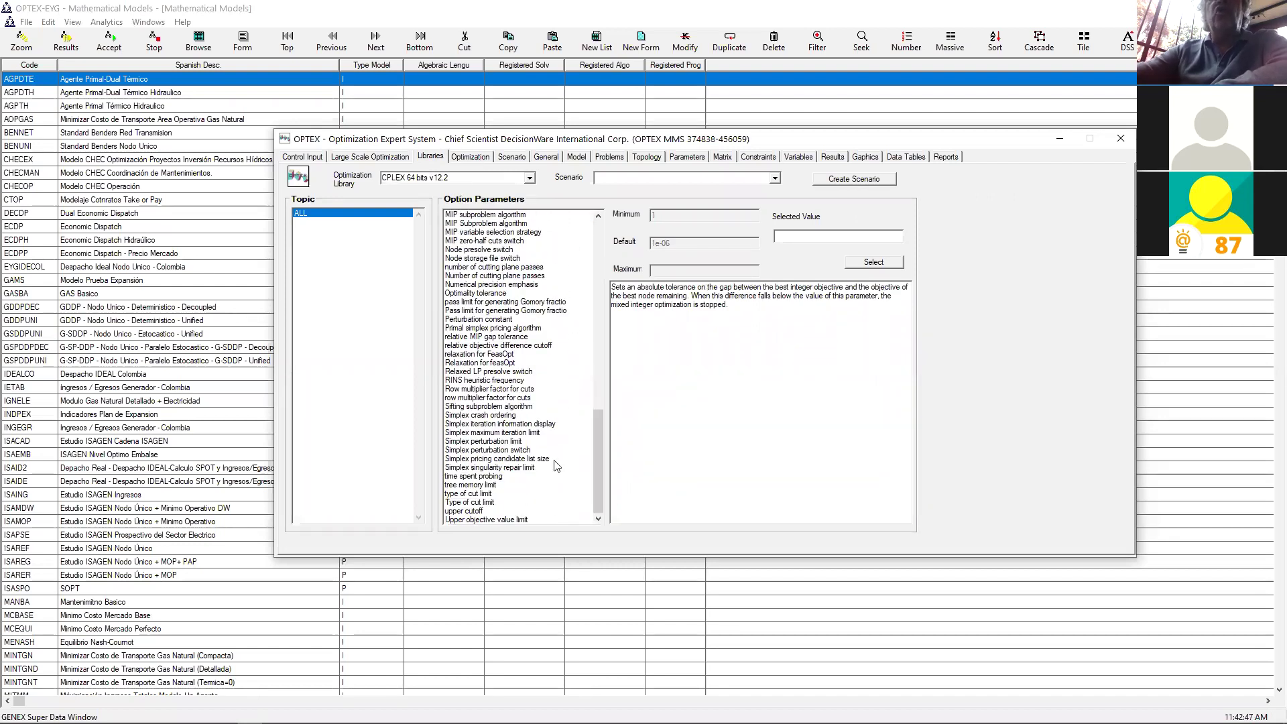
{"action": "left_click_drag", "start_coordinate": [600, 462], "coordinate": [507, 245]}
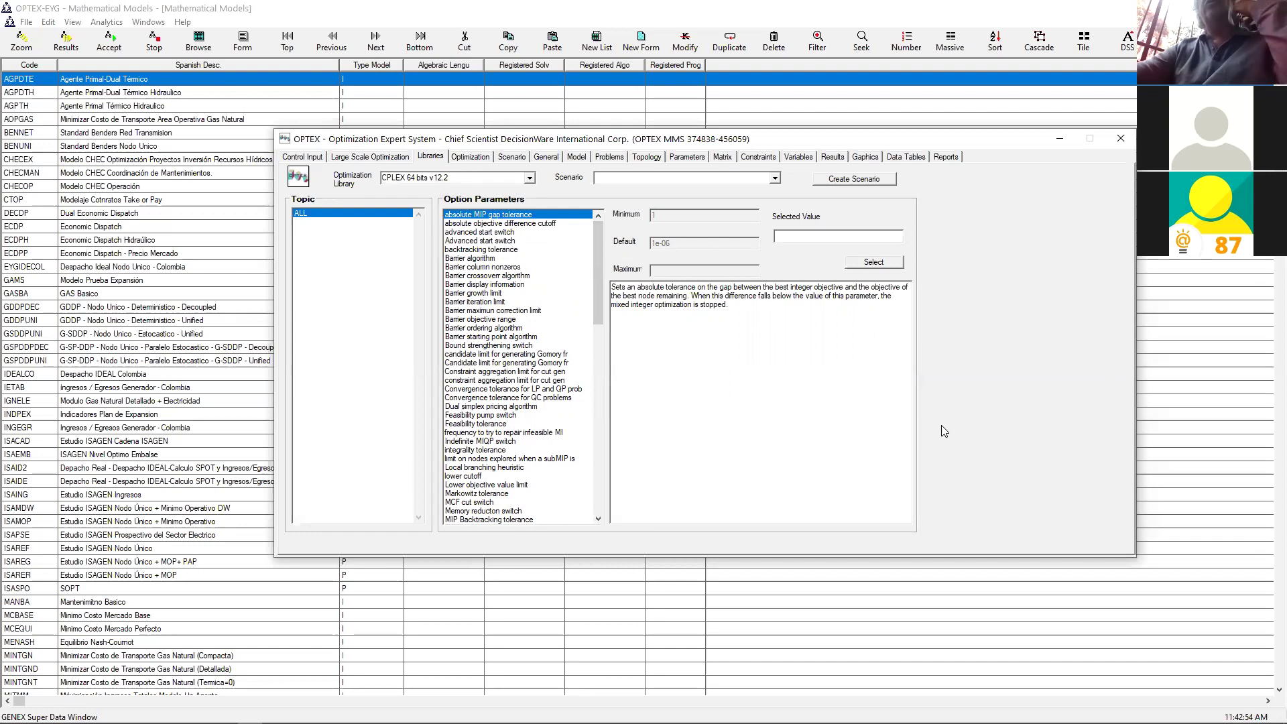
Examine the CPLEX descriptions for constraint aggregation limit, Barrier growth limit, Advanced start switch and the Gomory candidate limit
{"action": "left_click", "coordinate": [467, 372]}
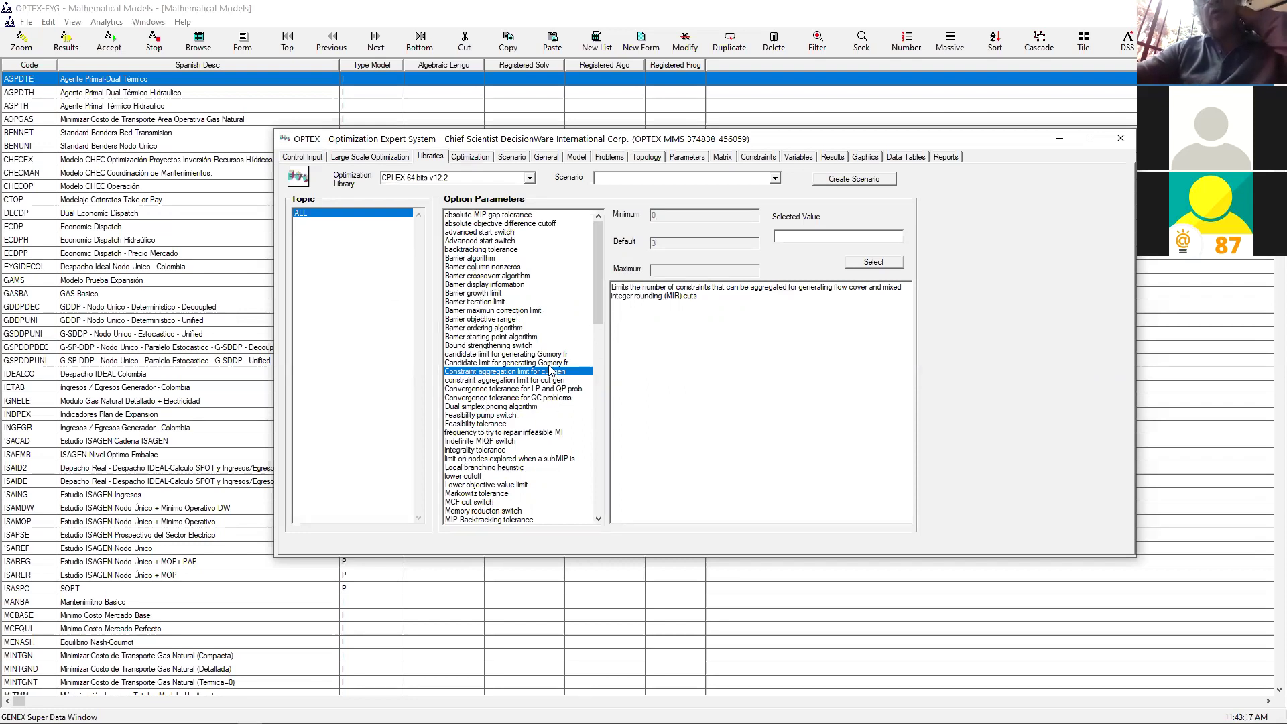
{"action": "left_click", "coordinate": [494, 294]}
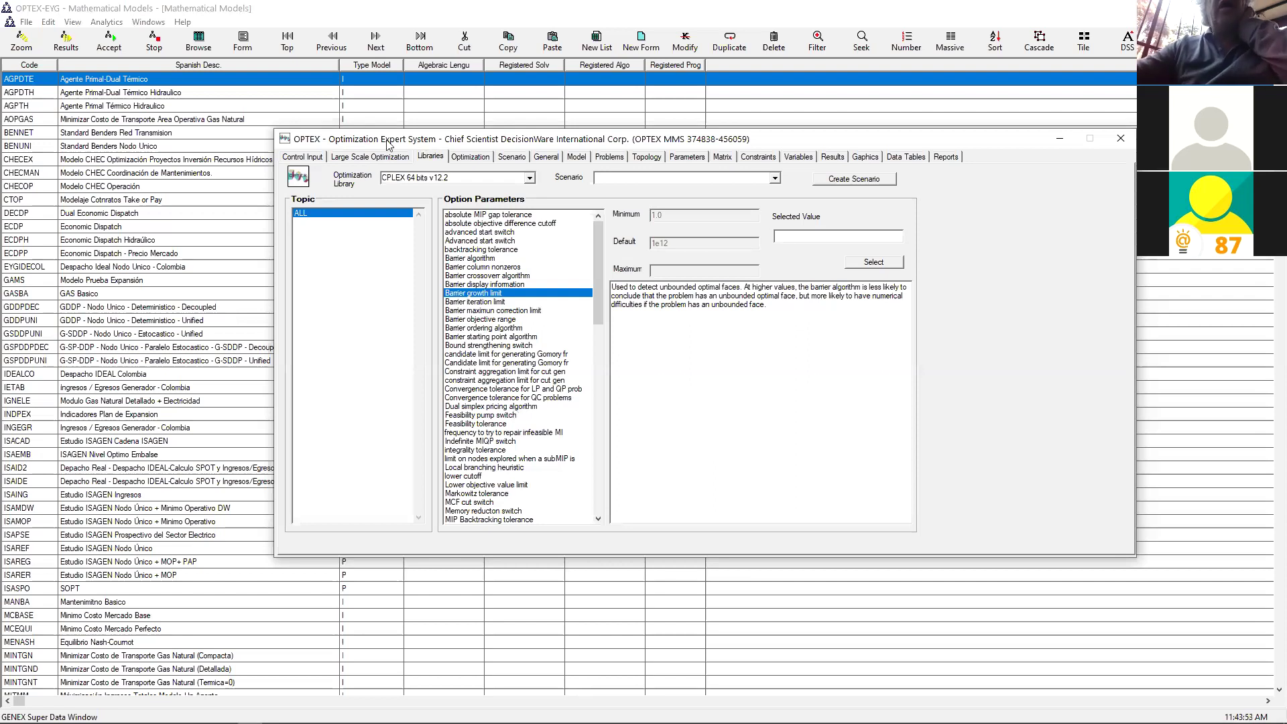
{"action": "left_click", "coordinate": [480, 240]}
{"action": "left_click", "coordinate": [480, 293]}
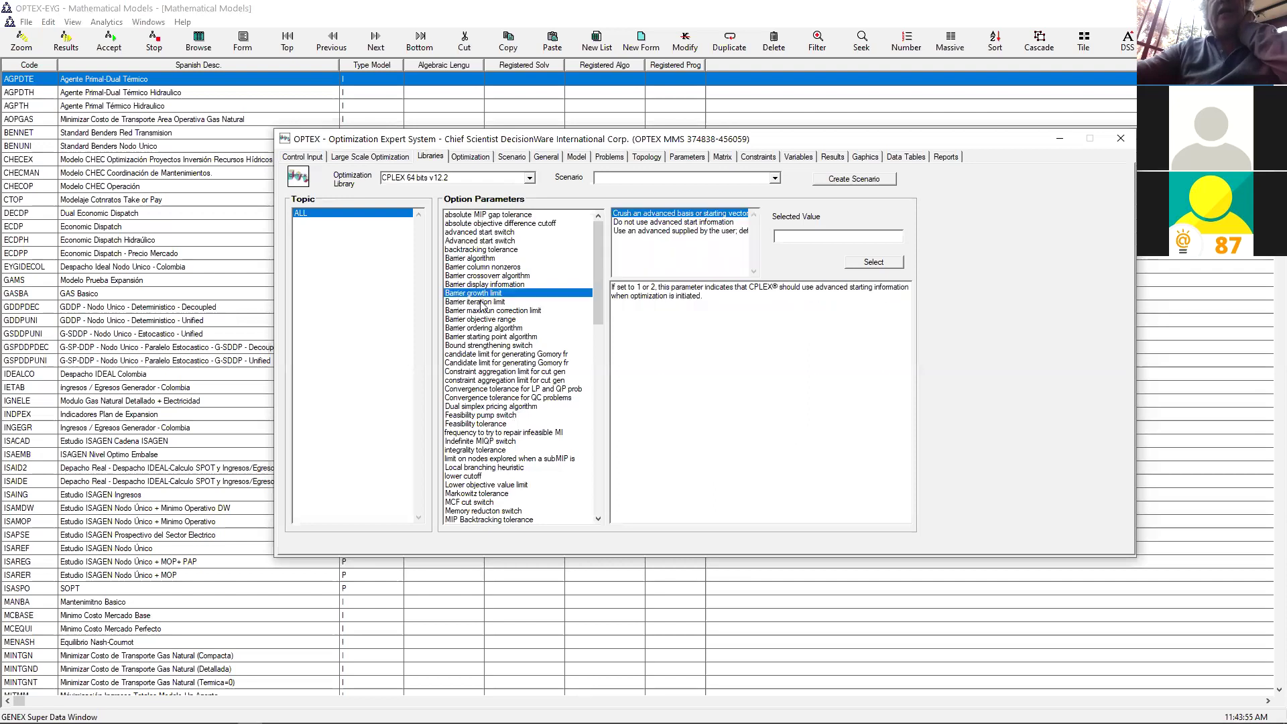
{"action": "left_click", "coordinate": [472, 362]}
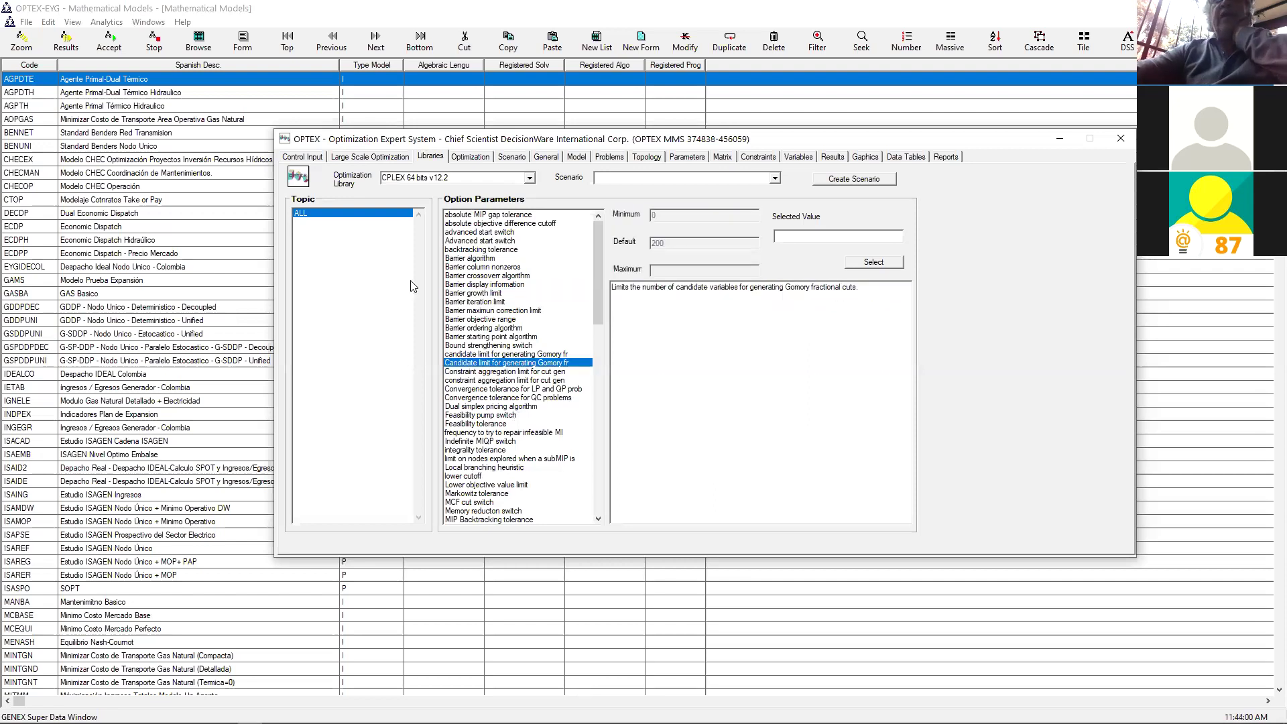
Review the Lagrangean Relaxation, Cross Decomposition, Bilevel Programming and Benders pages for large-scale optimization, and close the optimization window
{"action": "left_click", "coordinate": [381, 158]}
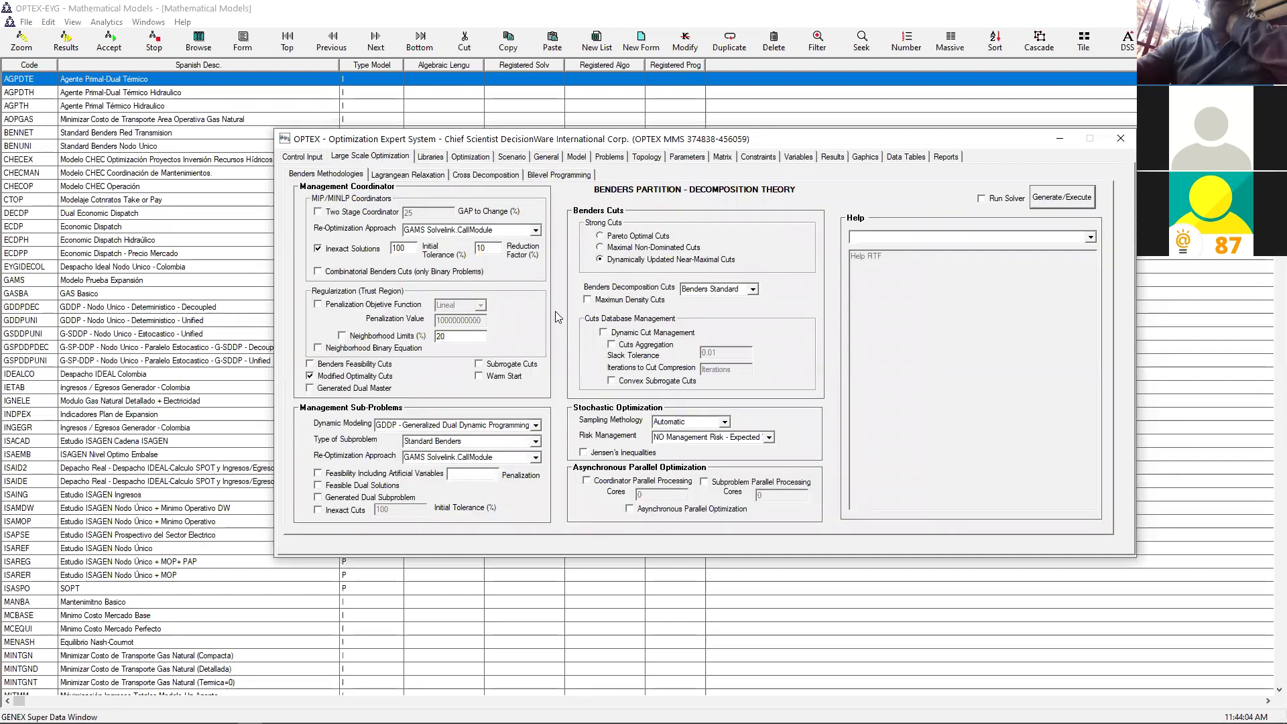
{"action": "left_click", "coordinate": [406, 177]}
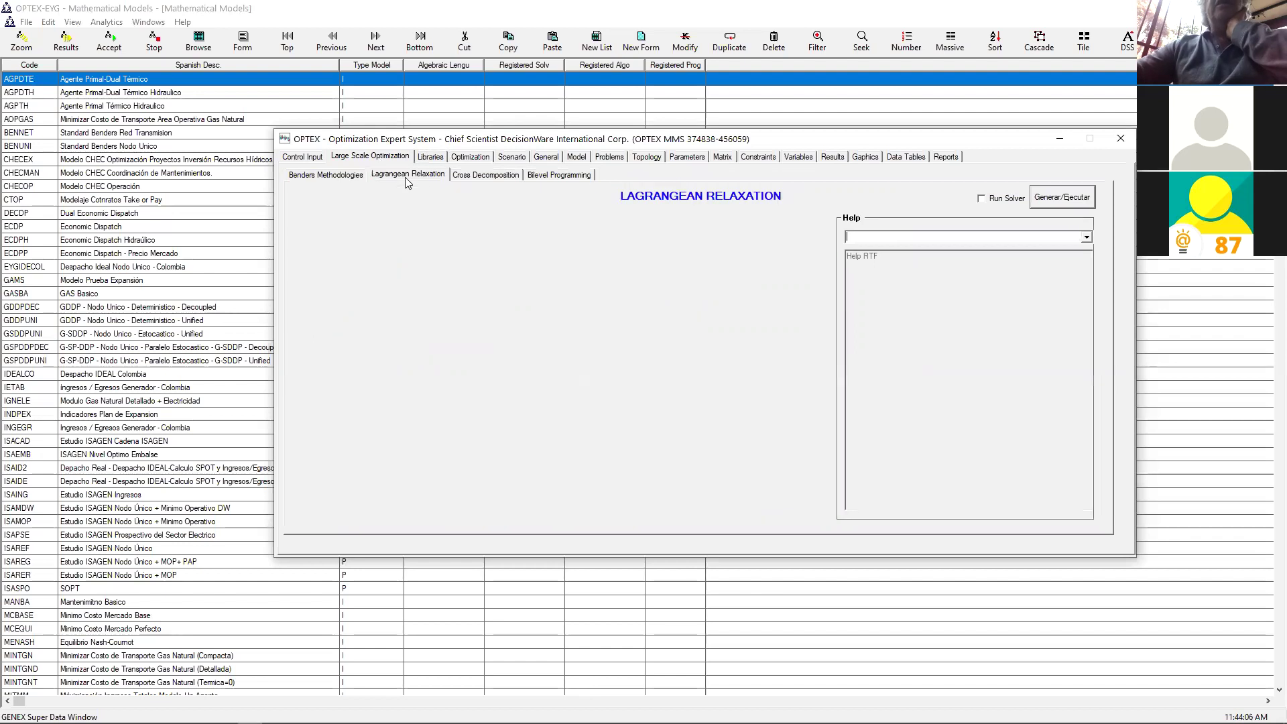
{"action": "left_click", "coordinate": [485, 175]}
{"action": "left_click", "coordinate": [554, 177]}
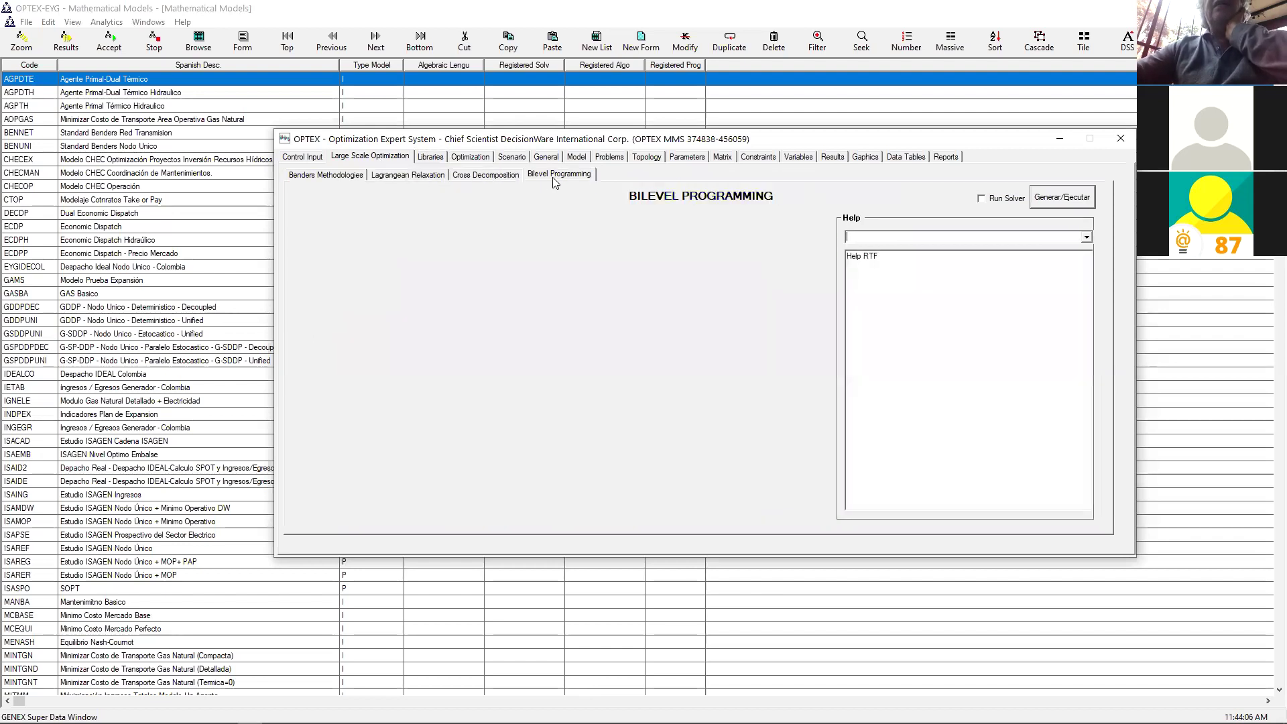
{"action": "left_click", "coordinate": [508, 176]}
{"action": "left_click", "coordinate": [429, 176]}
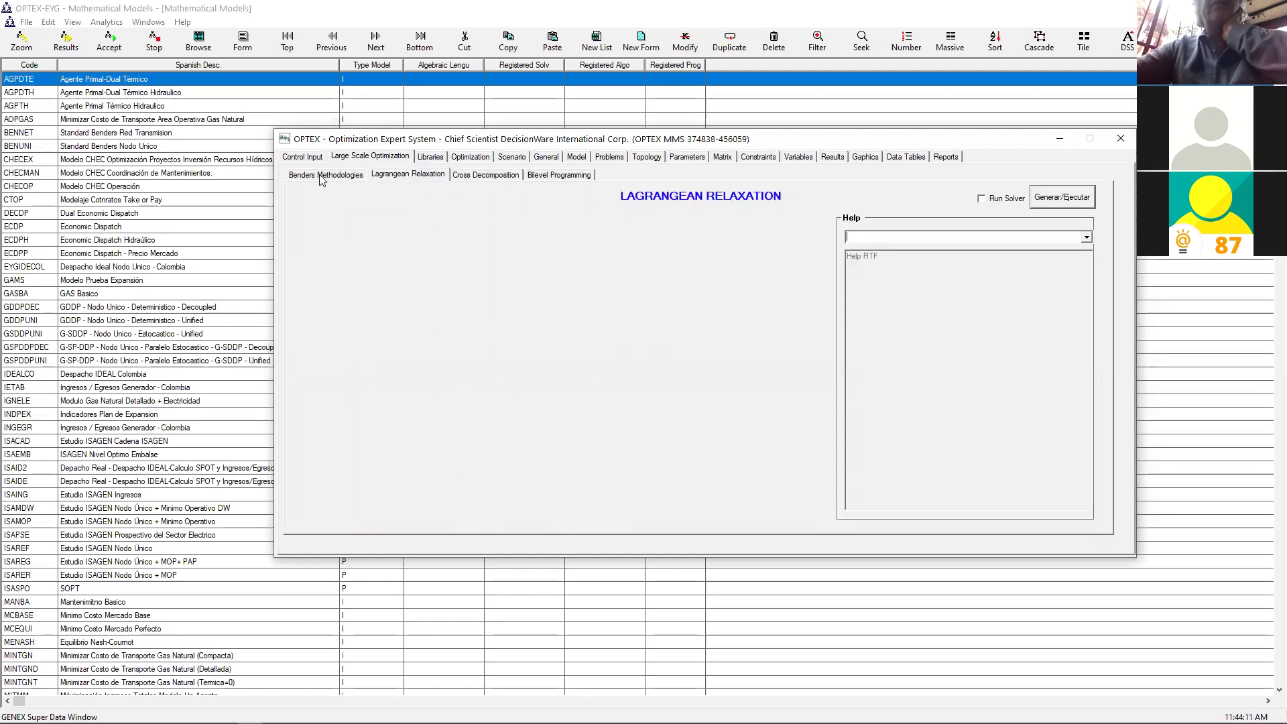
{"action": "left_click", "coordinate": [351, 176]}
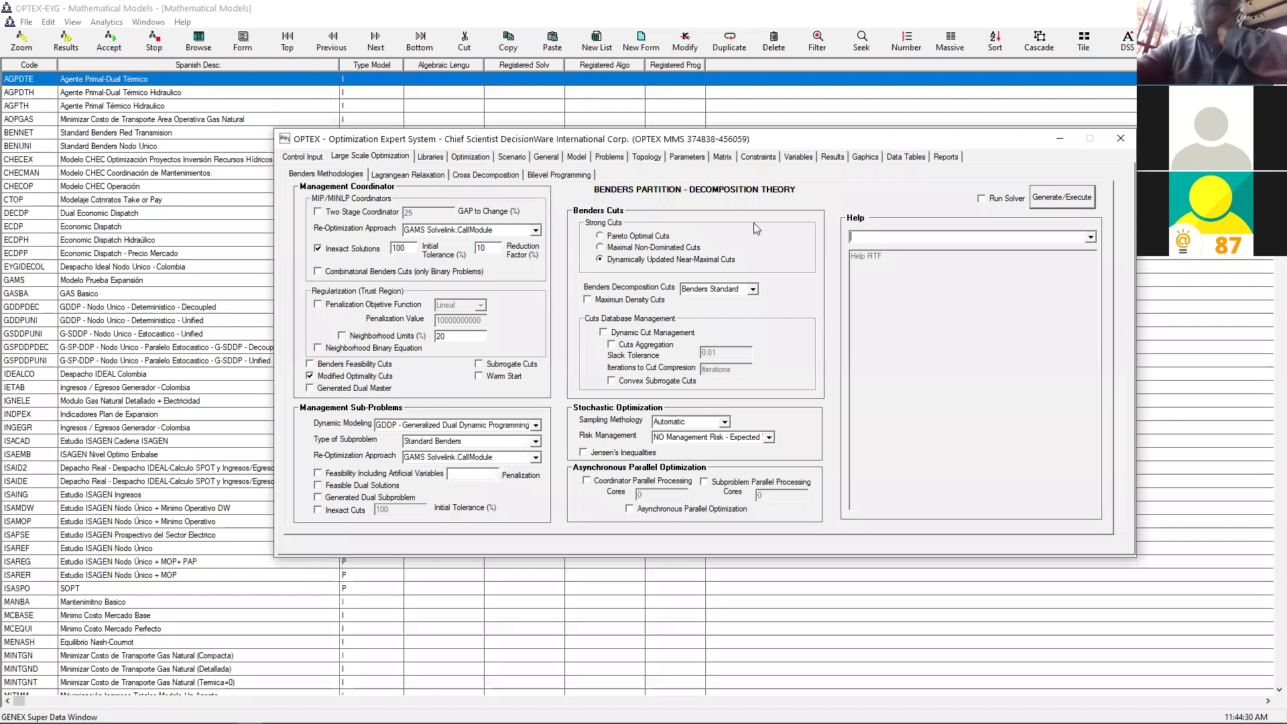
{"action": "left_click", "coordinate": [1125, 138]}
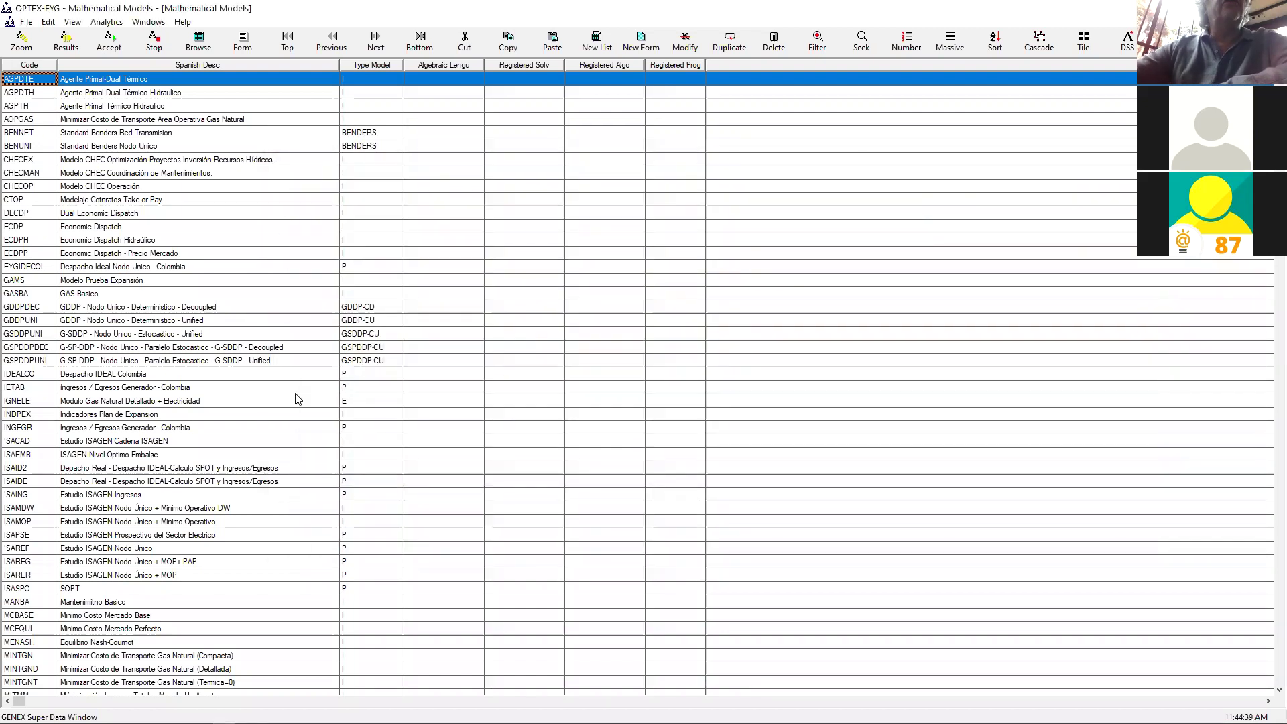
Select the BENNET and BENUNI models in the Mathematical Models table and examine their model type
{"action": "left_click", "coordinate": [132, 148]}
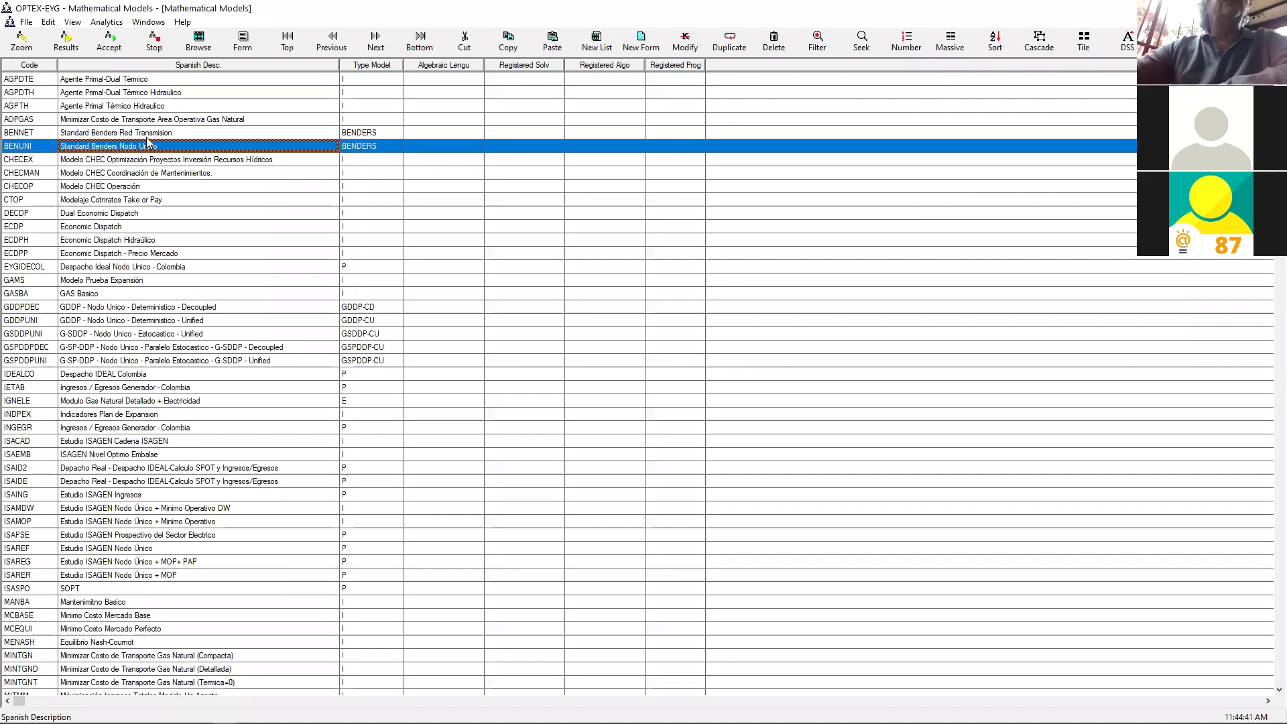
{"action": "left_click", "coordinate": [151, 134]}
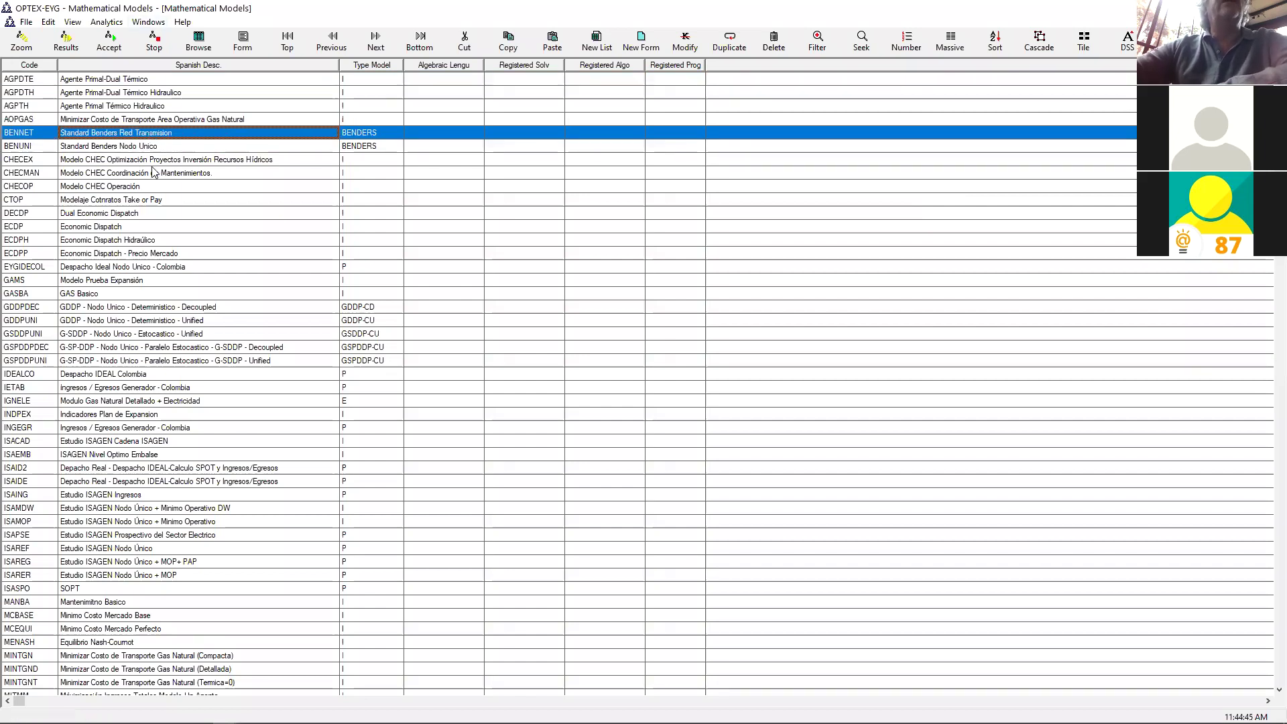
{"action": "left_click", "coordinate": [379, 136]}
{"action": "left_click", "coordinate": [142, 148]}
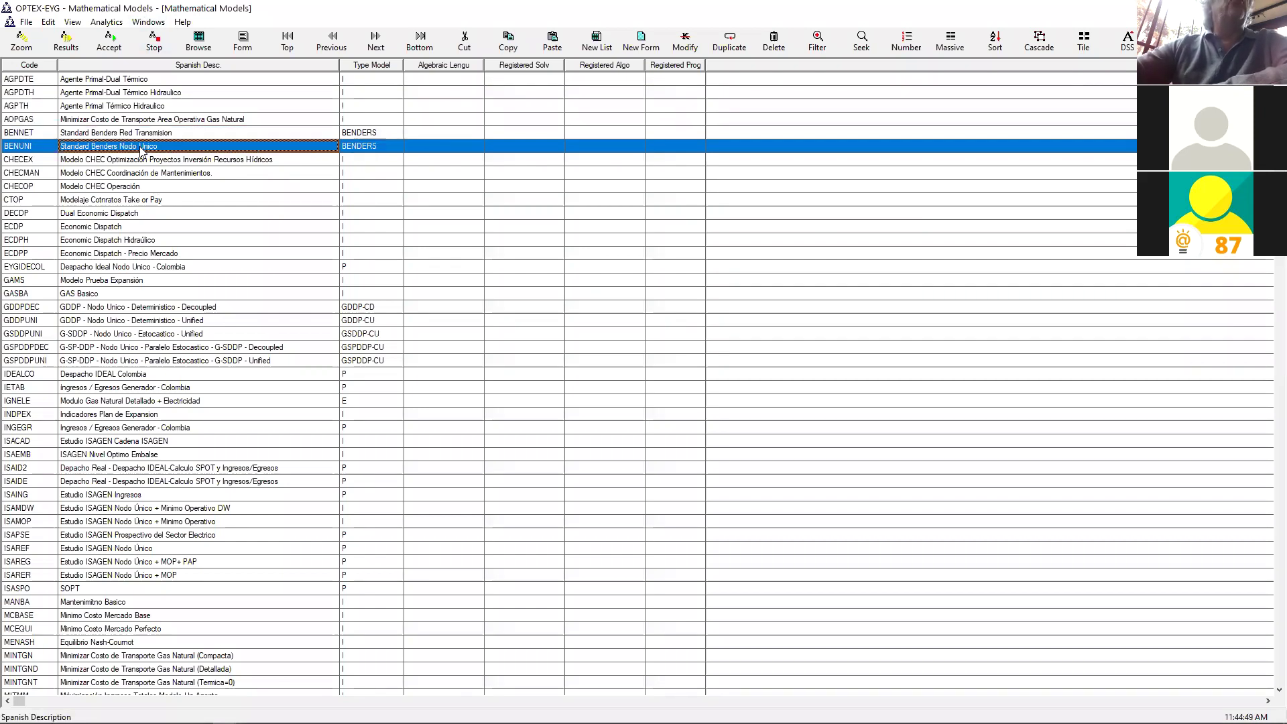
Select the GDDPDEC model, open its linked Model -> Problems table and dismiss the index table error
{"action": "left_click", "coordinate": [161, 135]}
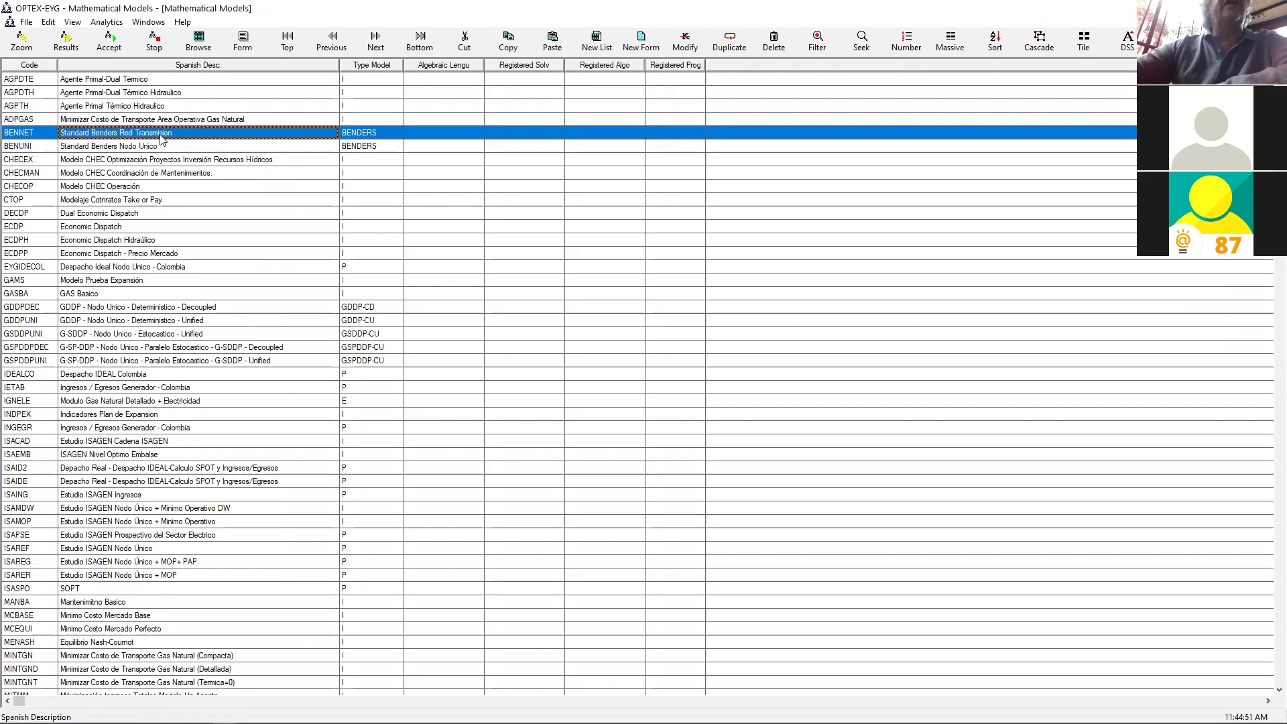
{"action": "left_click", "coordinate": [366, 309]}
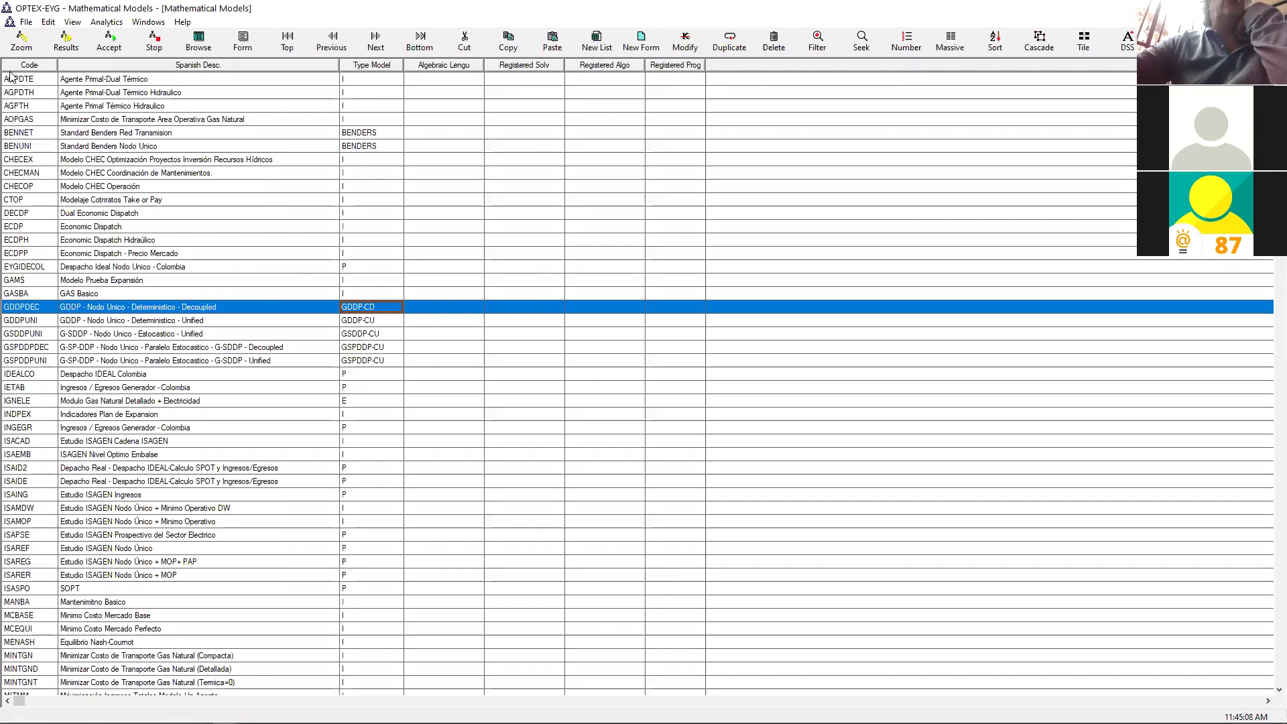
{"action": "left_click", "coordinate": [22, 42]}
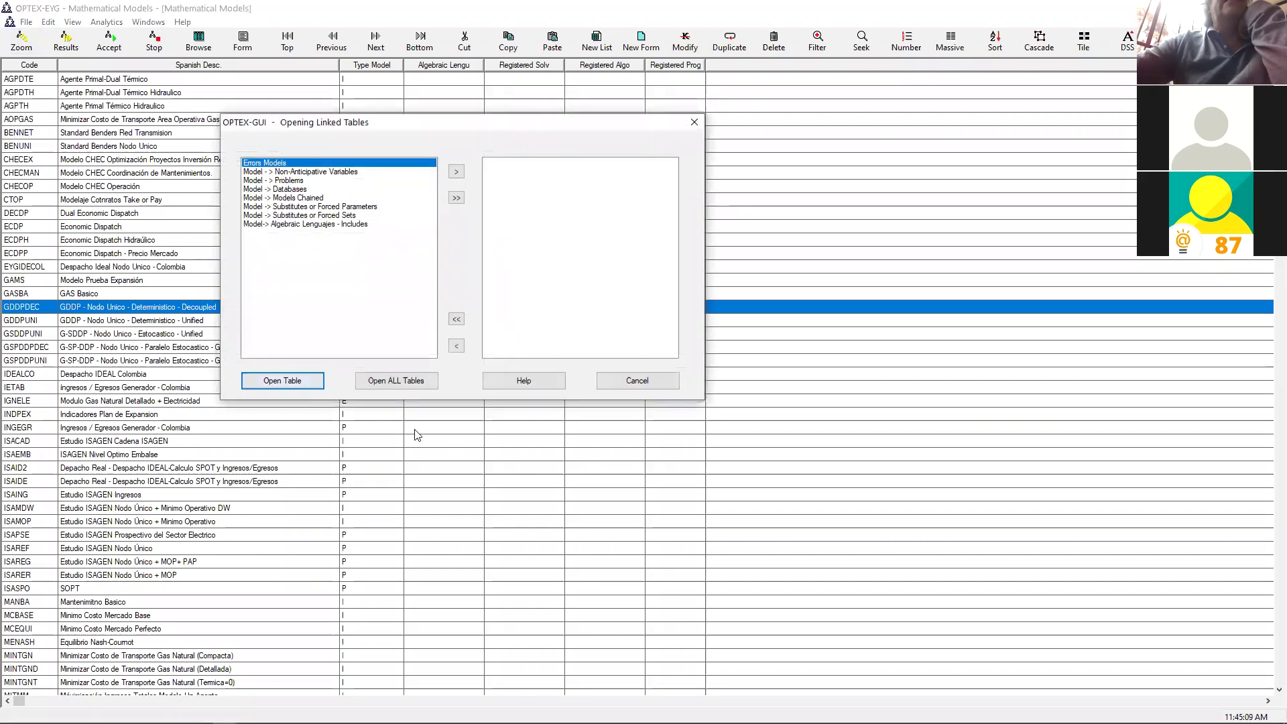
{"action": "double_click", "coordinate": [285, 181]}
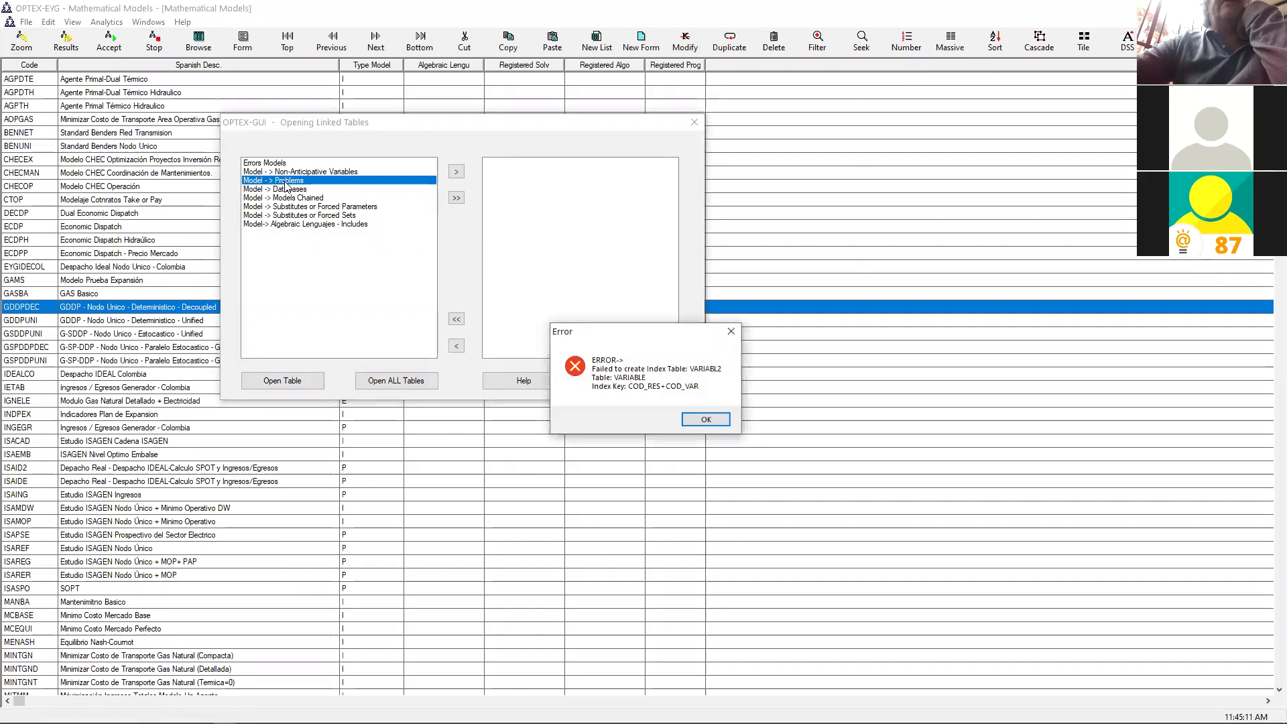
{"action": "left_click", "coordinate": [705, 420]}
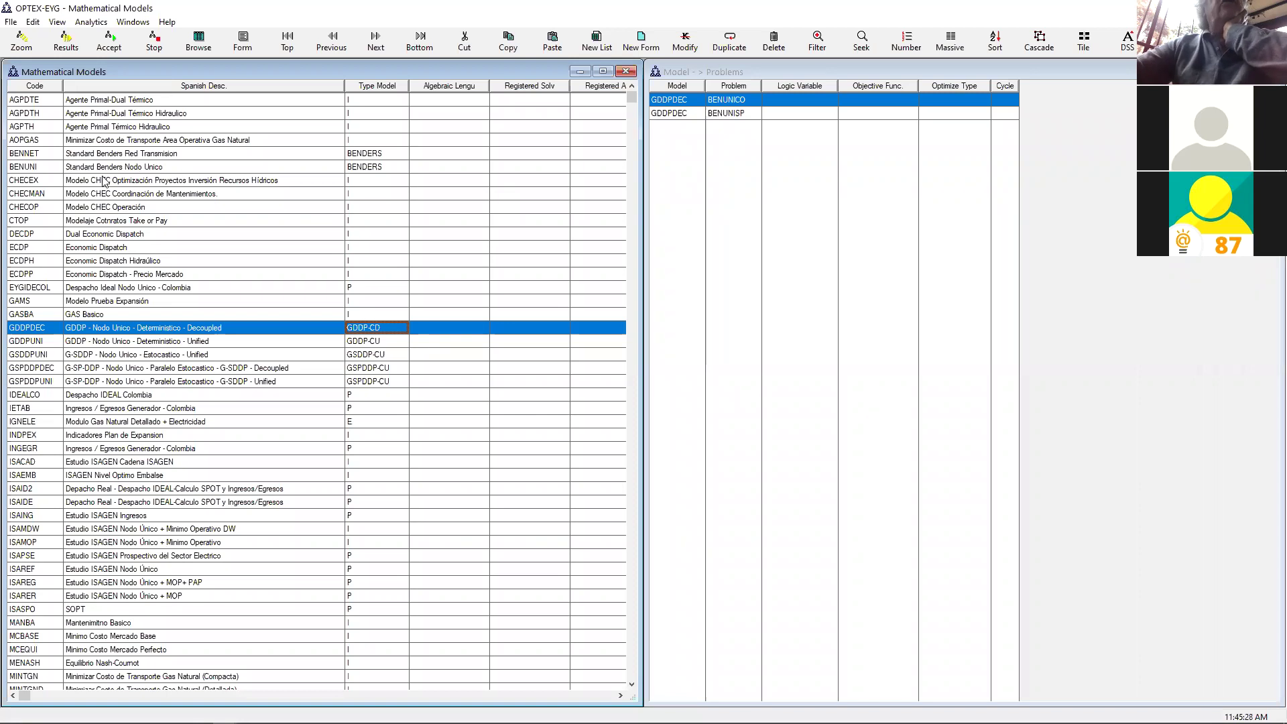
Examine the problems linked to the BENNET model, including BENNETCO and BENNETSP, and those linked to BENUNI
{"action": "left_click", "coordinate": [205, 155]}
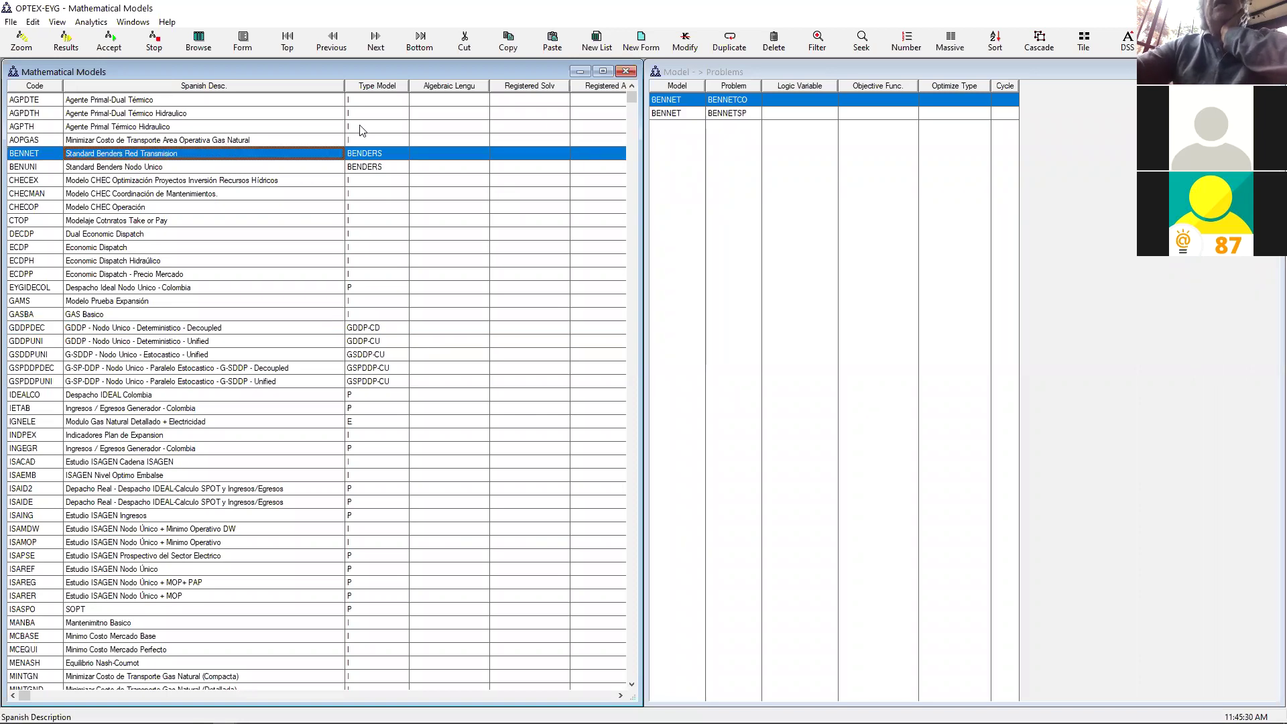
{"action": "left_click", "coordinate": [748, 102]}
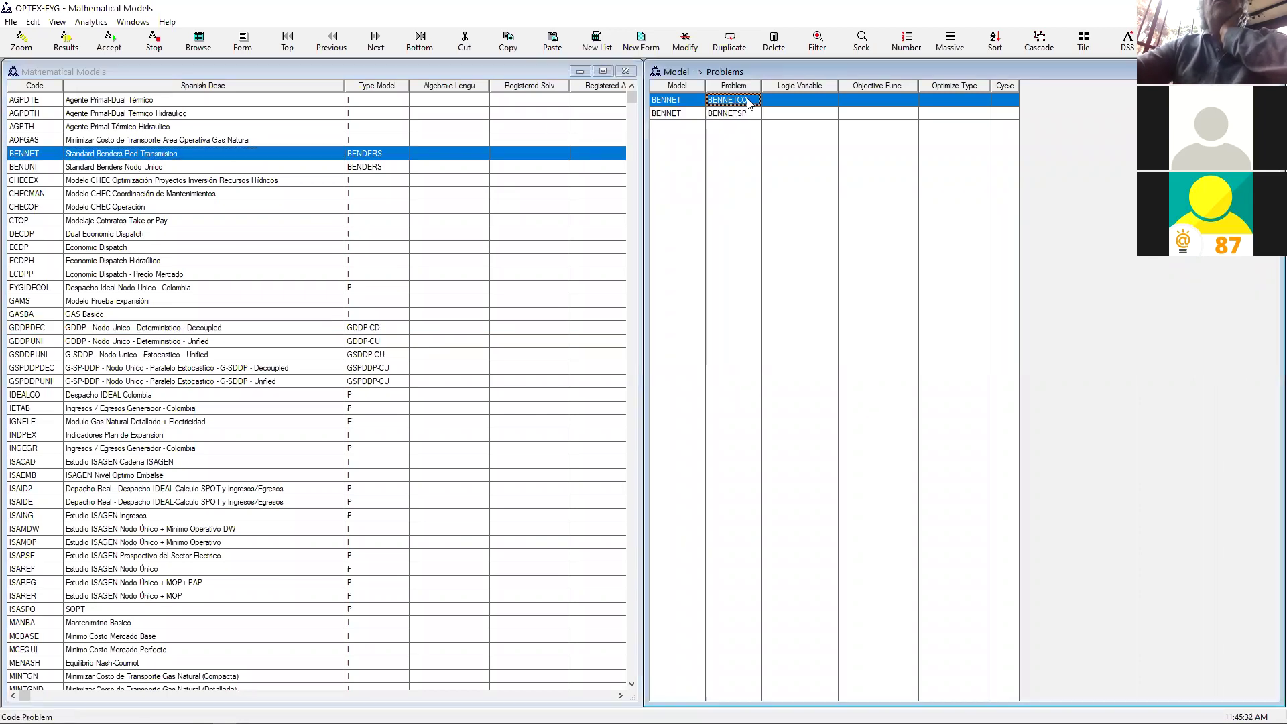
{"action": "left_click", "coordinate": [746, 114]}
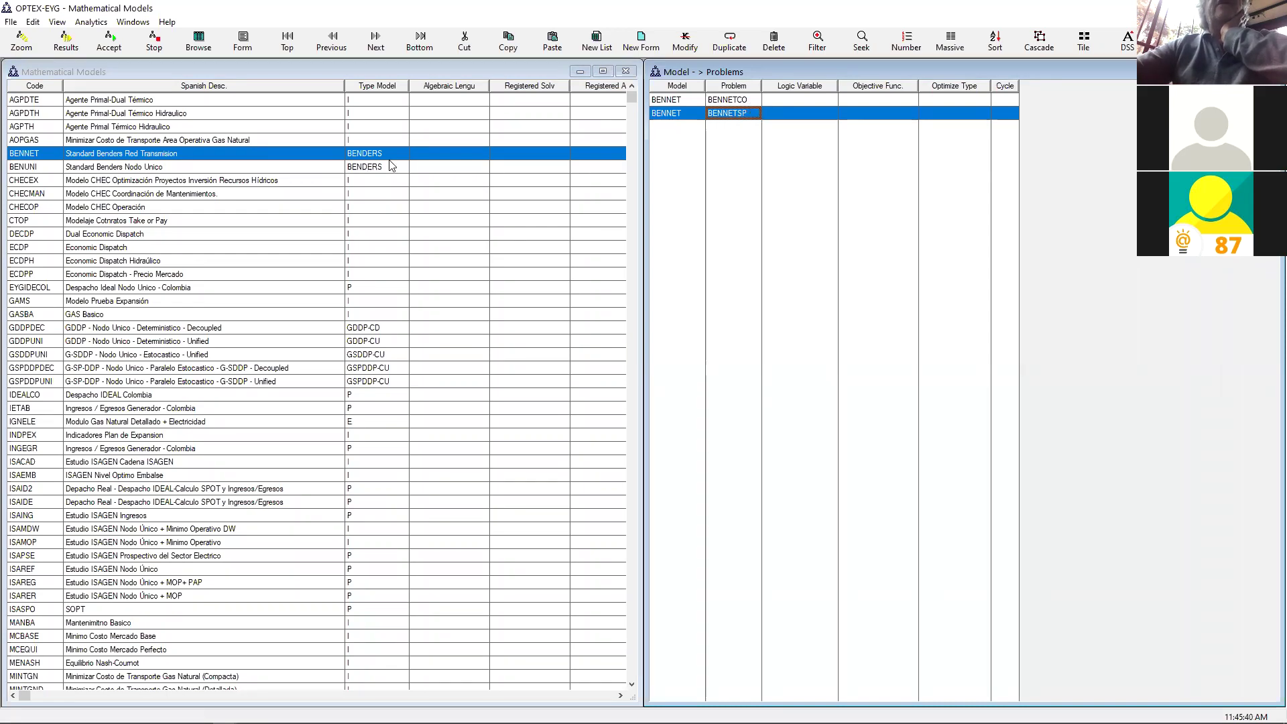
{"action": "left_click", "coordinate": [368, 168]}
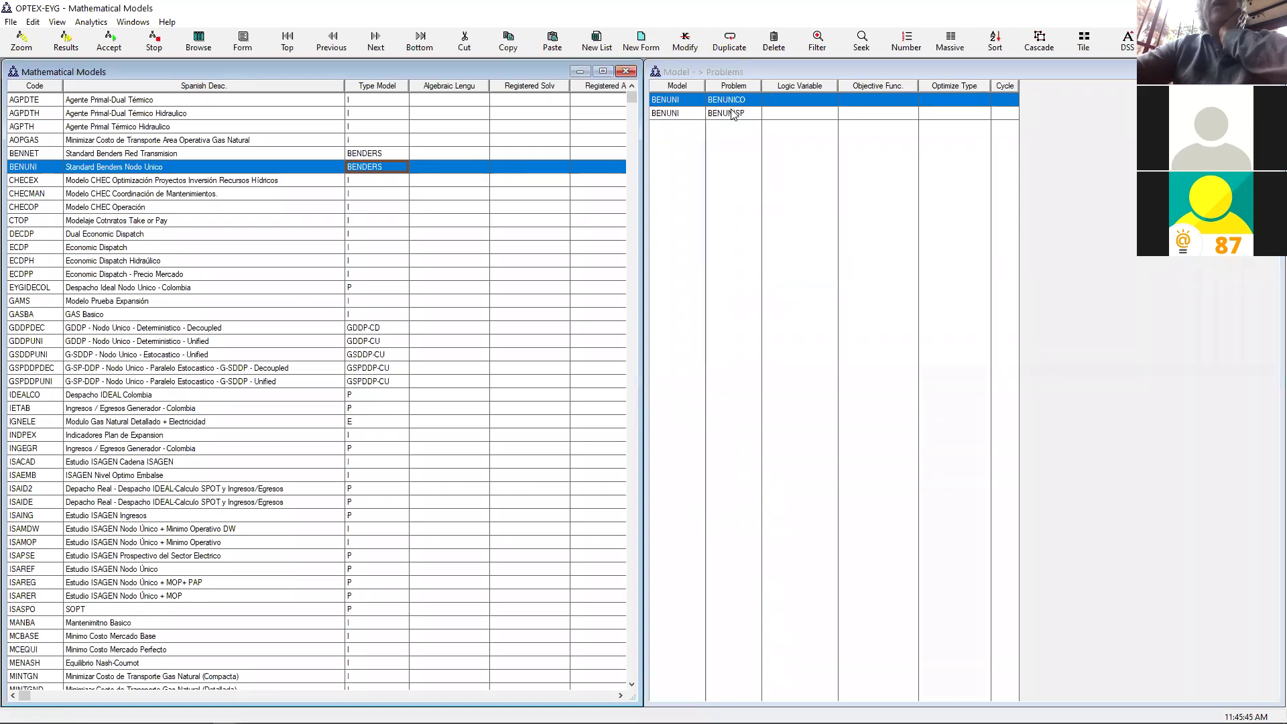
{"action": "left_click", "coordinate": [732, 114]}
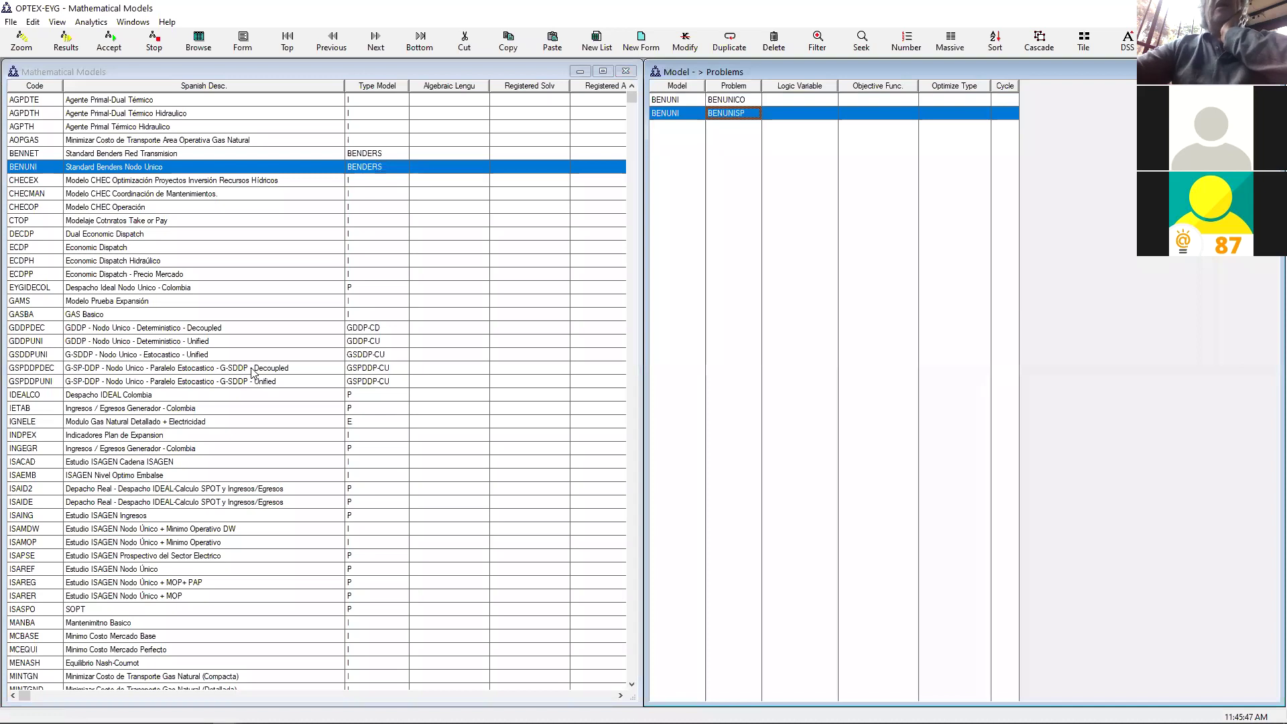
Compare the linked problems of the GDDPDEC and GDDPUNI models with those of the BENUNI and BENNET models
{"action": "left_click", "coordinate": [364, 330]}
{"action": "left_click", "coordinate": [363, 342]}
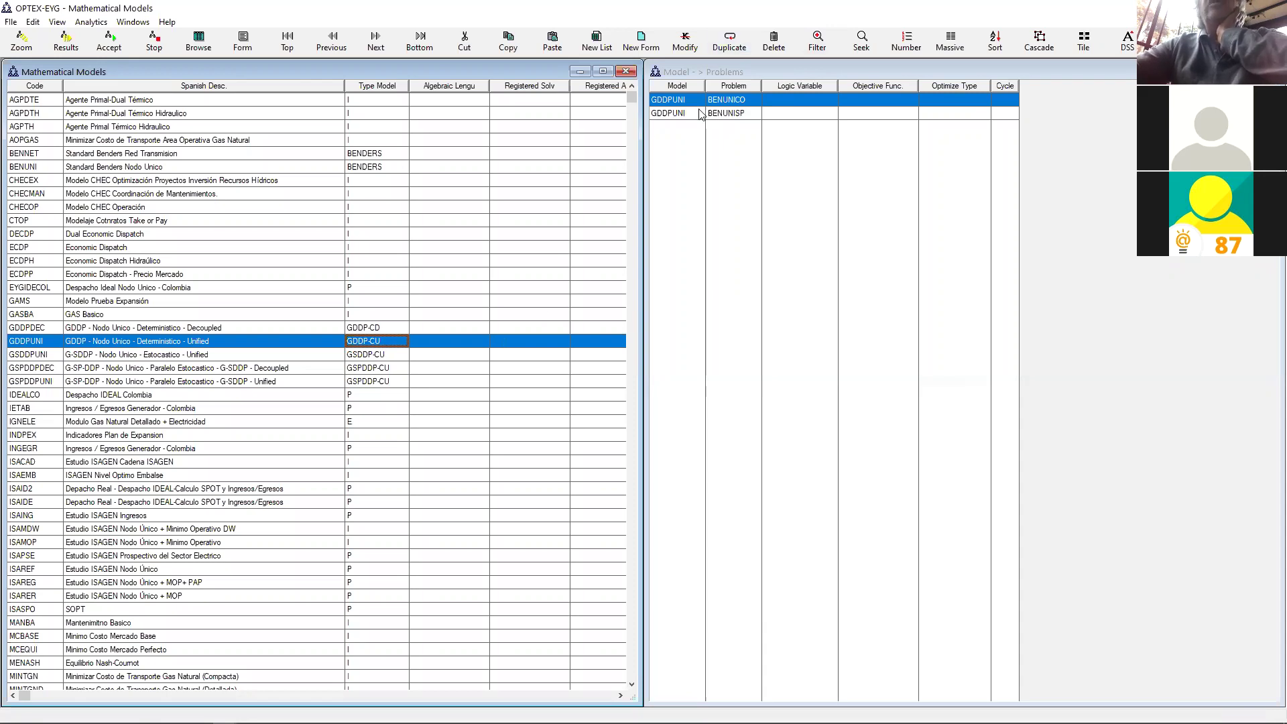
{"action": "left_click", "coordinate": [362, 153]}
{"action": "left_click", "coordinate": [357, 168]}
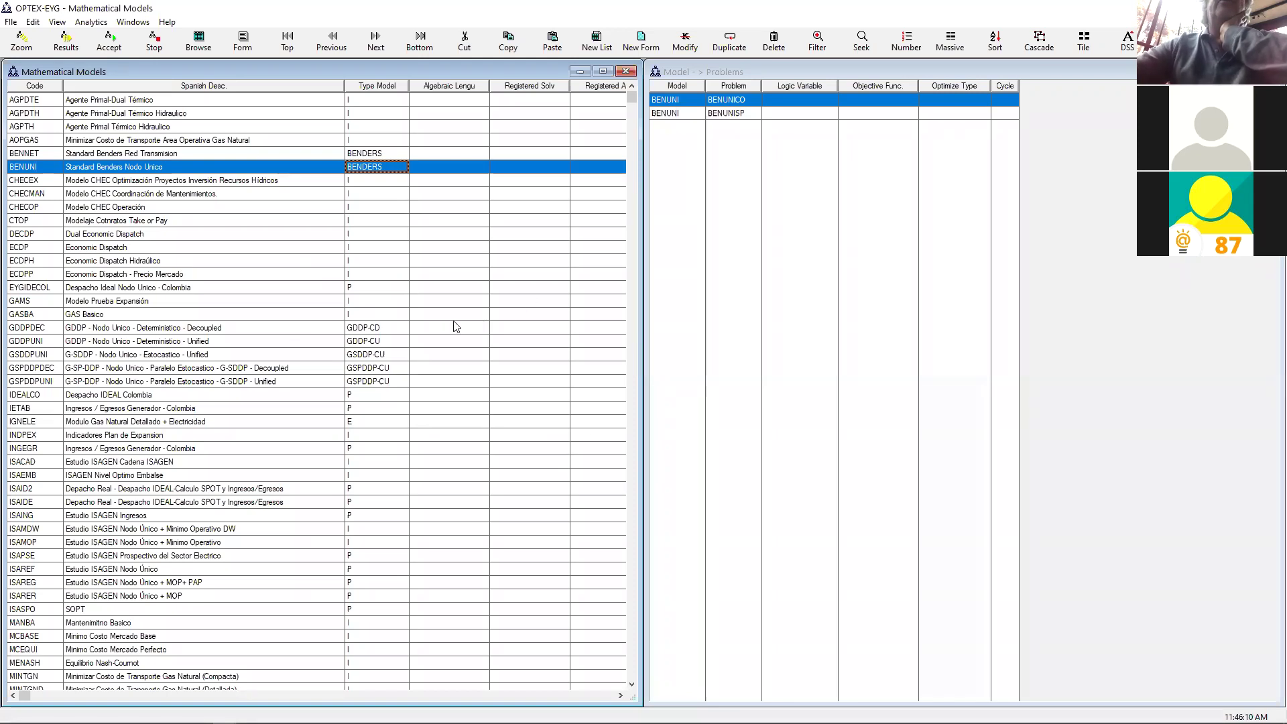
{"action": "left_click", "coordinate": [376, 155]}
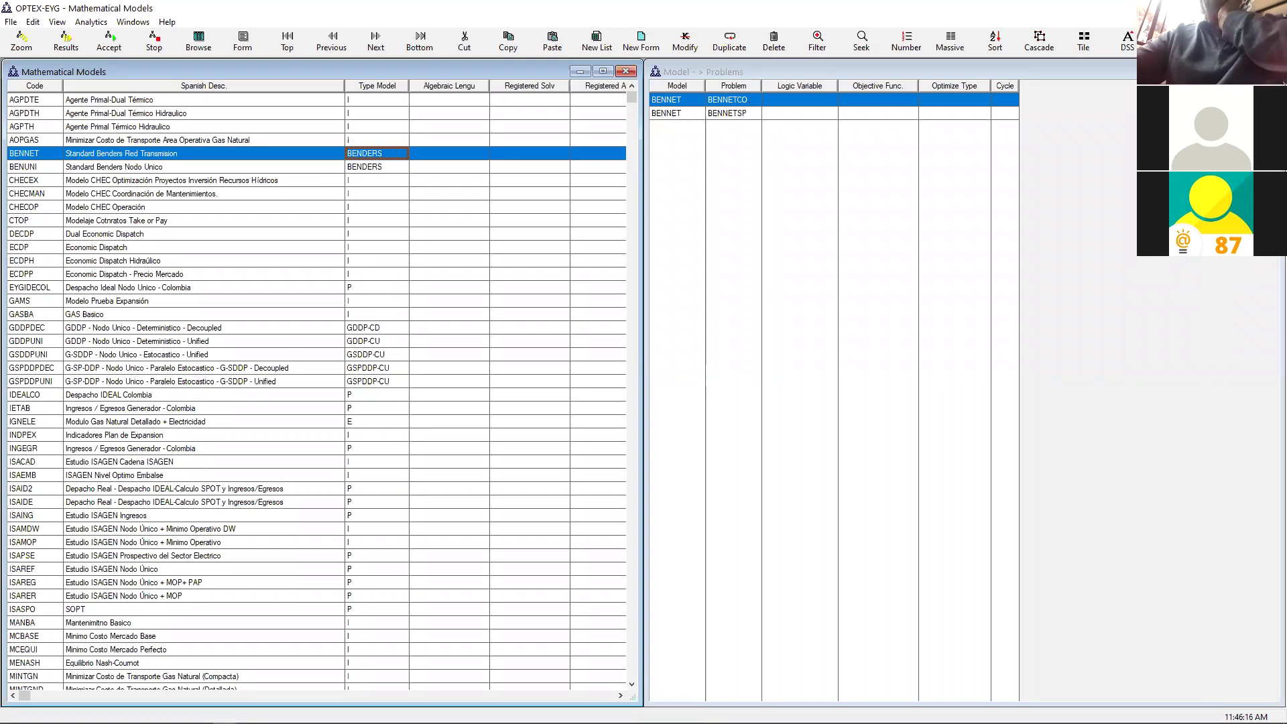
Close the Mathematical Models window and maximize both the OPTEX Modeler Menu and its Menu Explorer
{"action": "key", "text": "alt+F4"}
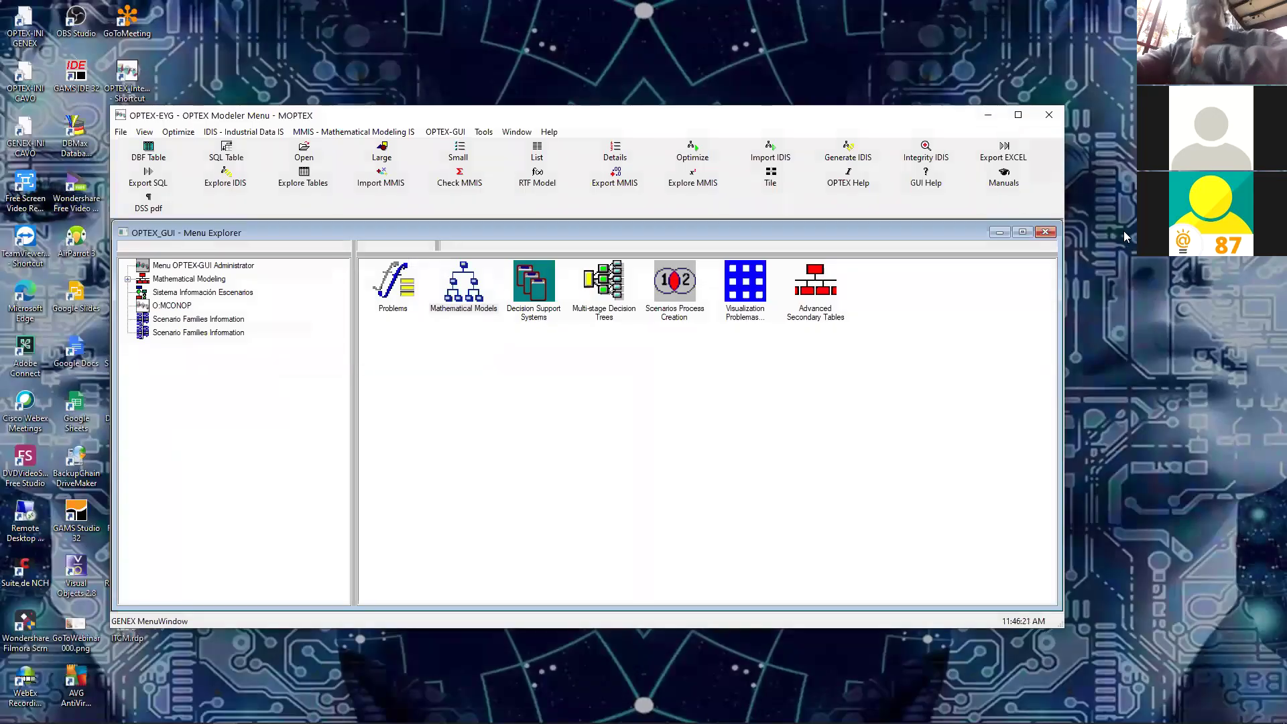
{"action": "left_click", "coordinate": [1017, 115]}
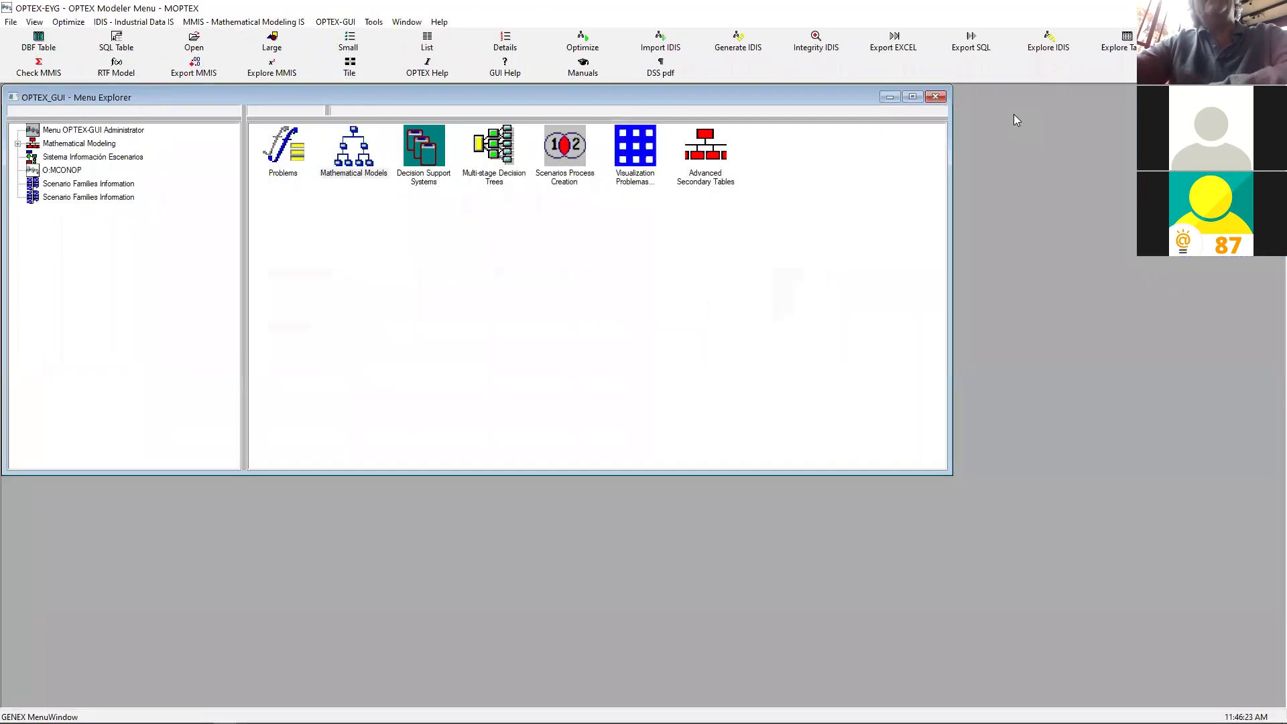
{"action": "left_click", "coordinate": [912, 97]}
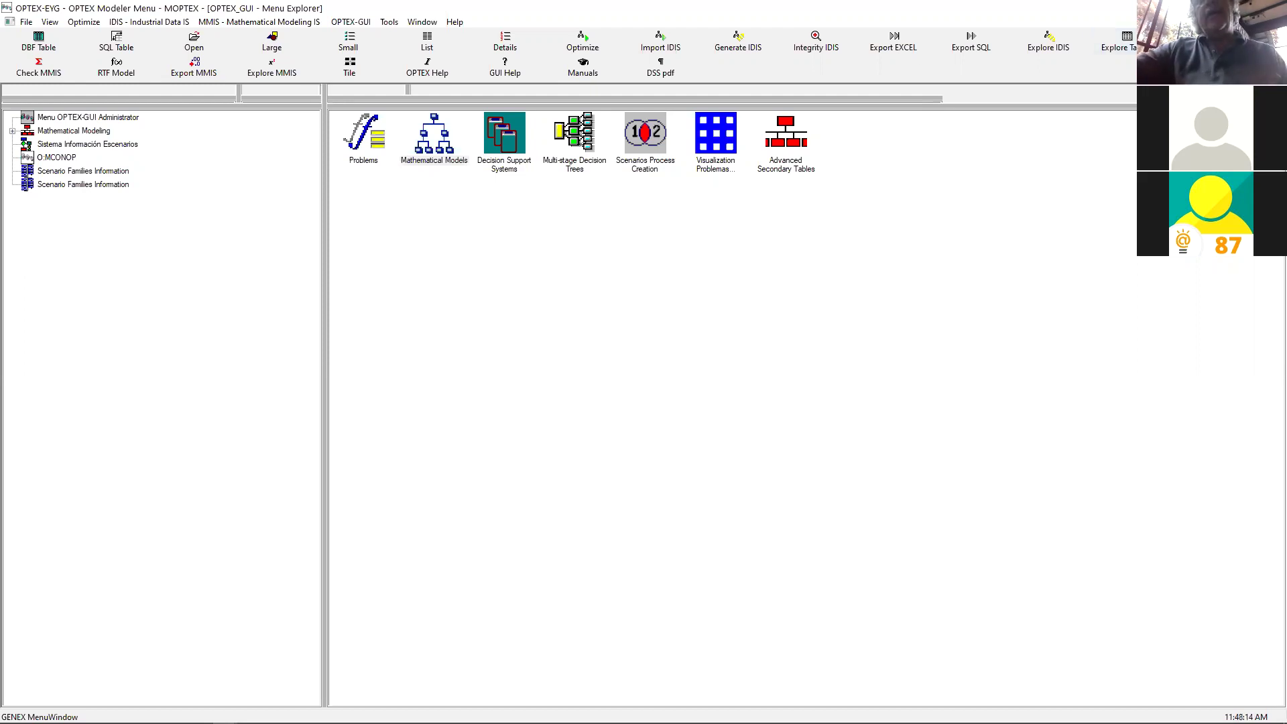
Show the desktop, switch to the OPTEX Optimization Expert System and review the available optimization technologies, keeping GAMS
{"action": "key", "text": "super+d"}
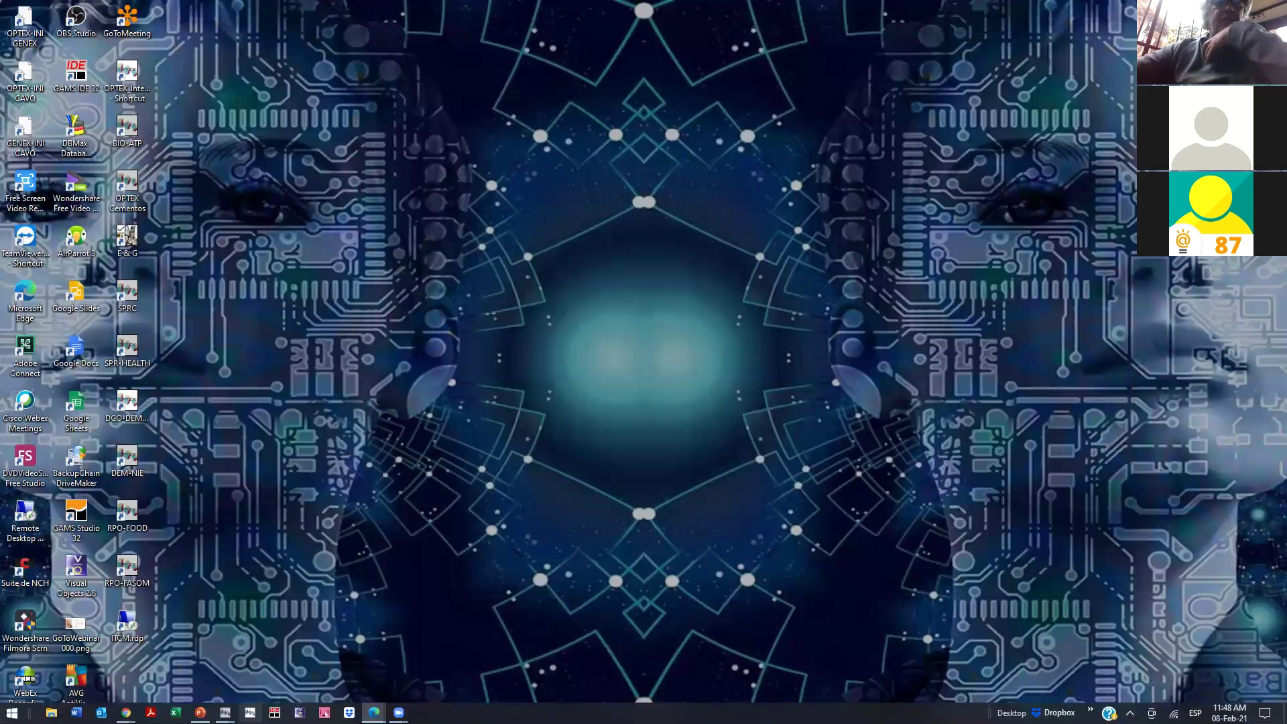
{"action": "mouse_move", "coordinate": [226, 712]}
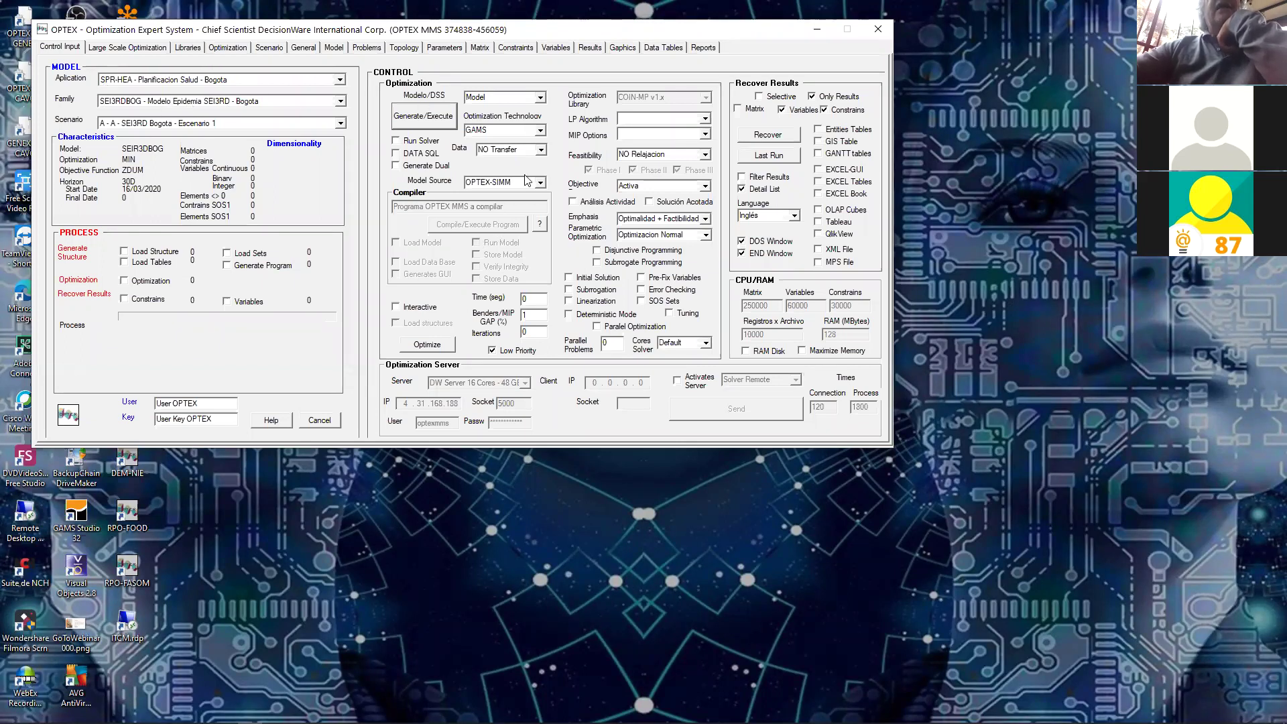
{"action": "left_click", "coordinate": [542, 132]}
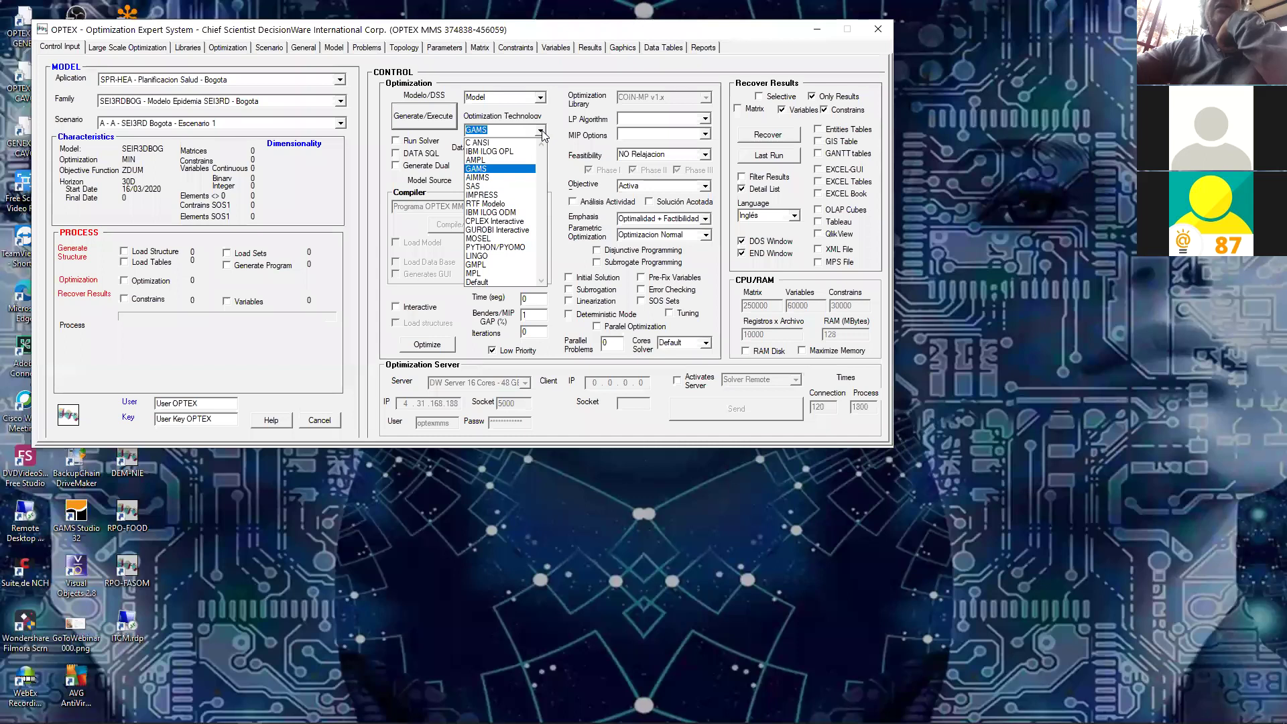
{"action": "left_click", "coordinate": [542, 132]}
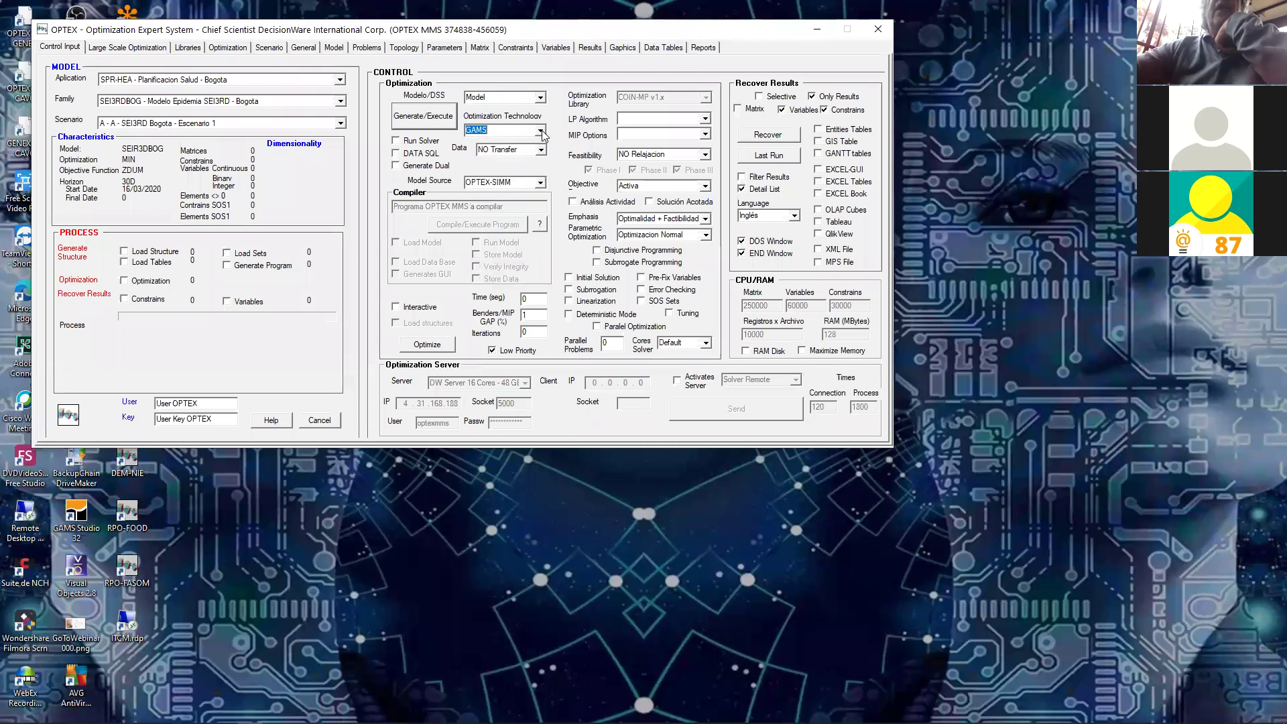
Try to generate the GAMS model for the SPR-HEA - Planificacion Salud - Bogota application and dismiss the error messages
{"action": "left_click", "coordinate": [429, 118]}
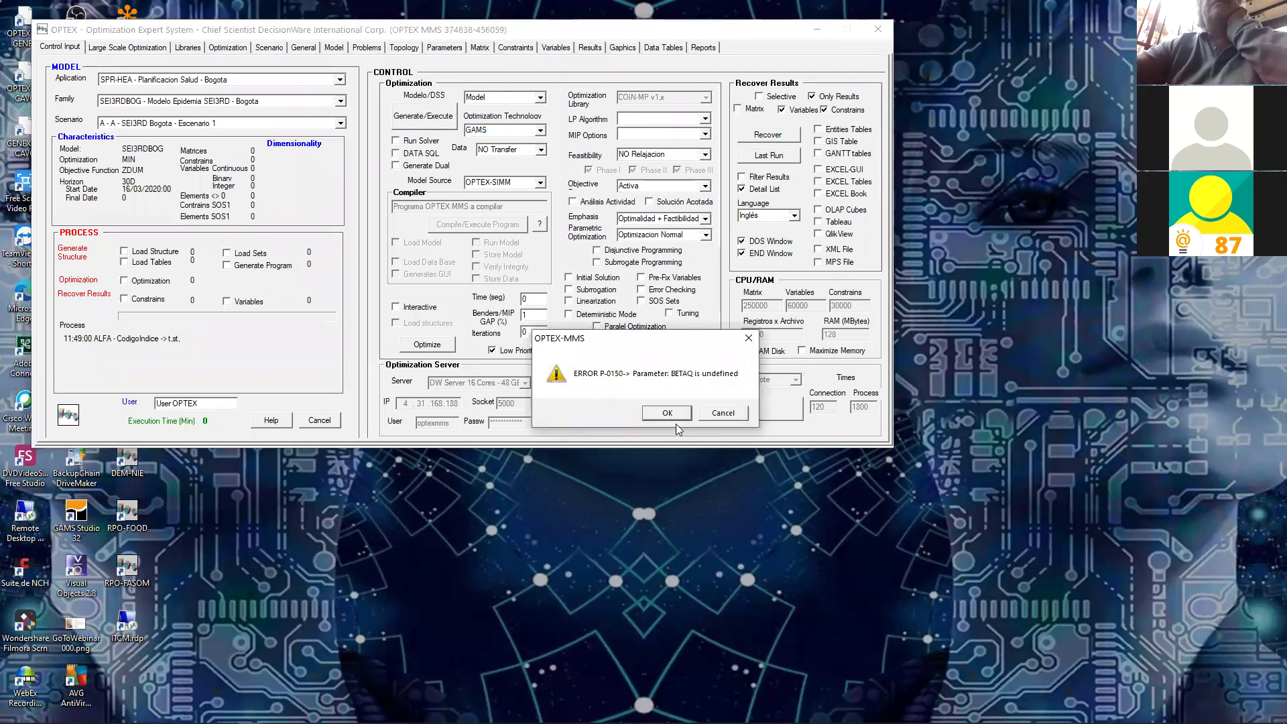
{"action": "left_click", "coordinate": [669, 417]}
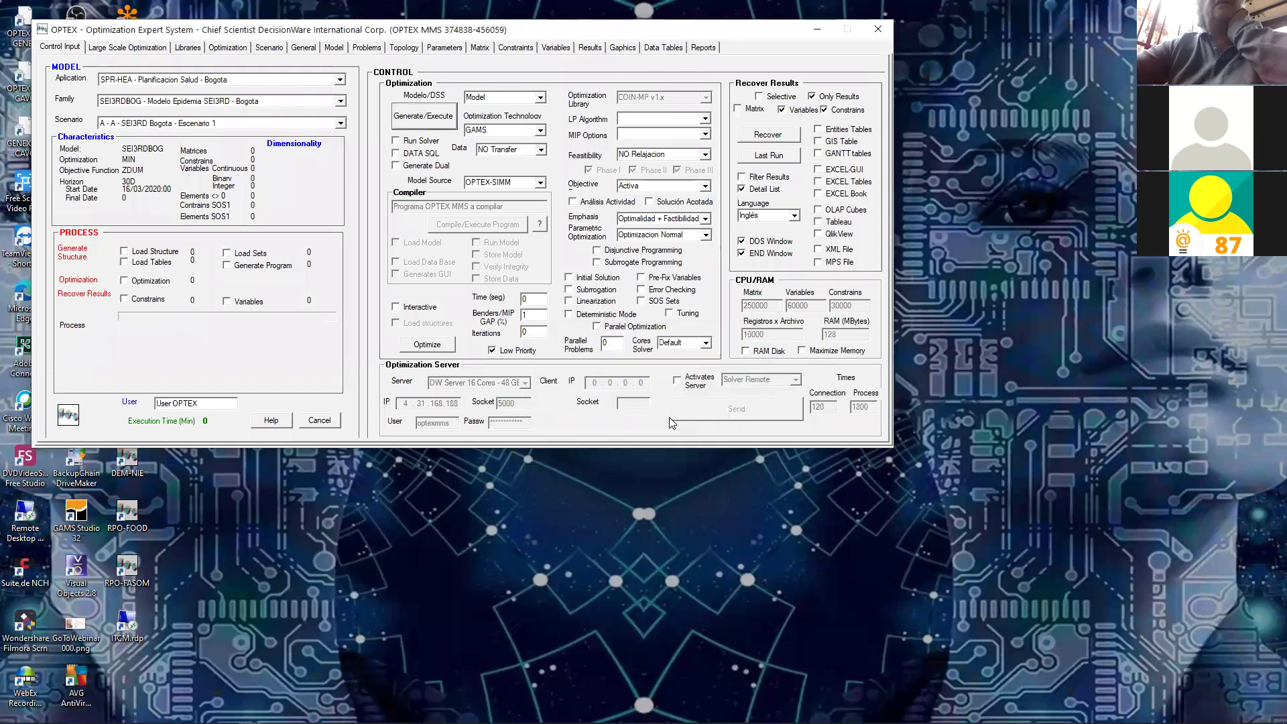
{"action": "left_click", "coordinate": [681, 412]}
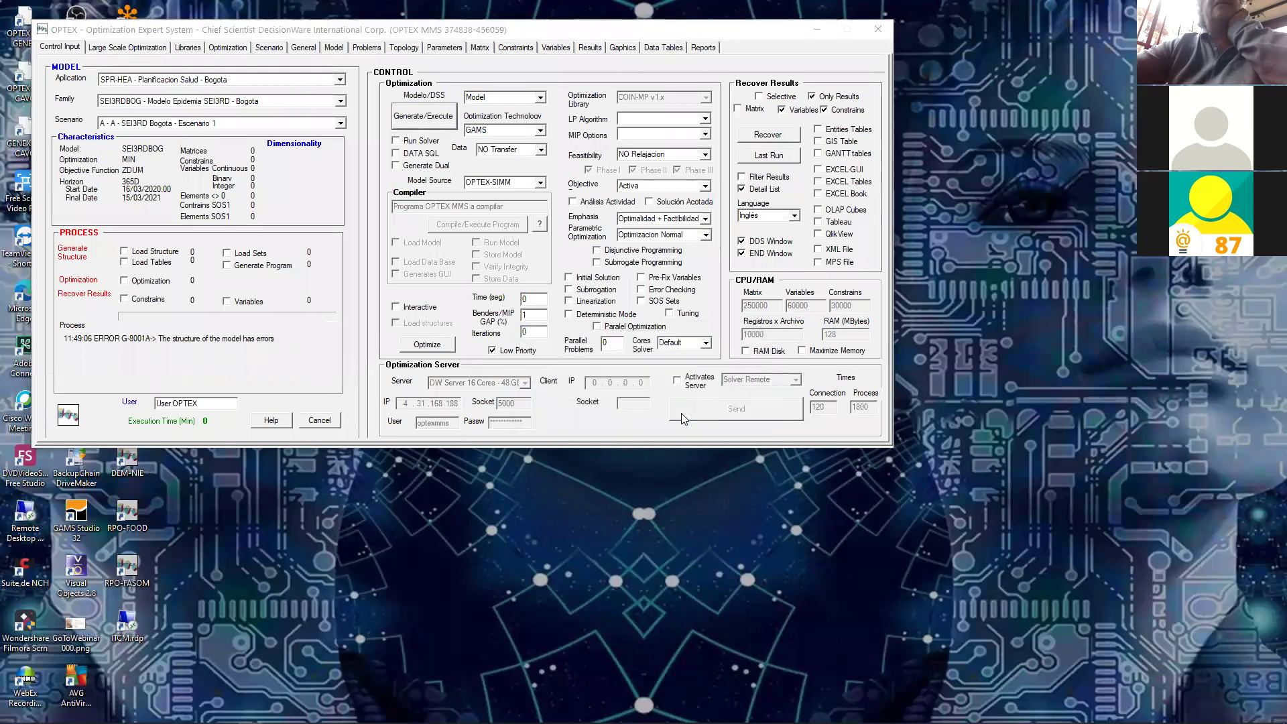
{"action": "left_click", "coordinate": [736, 414]}
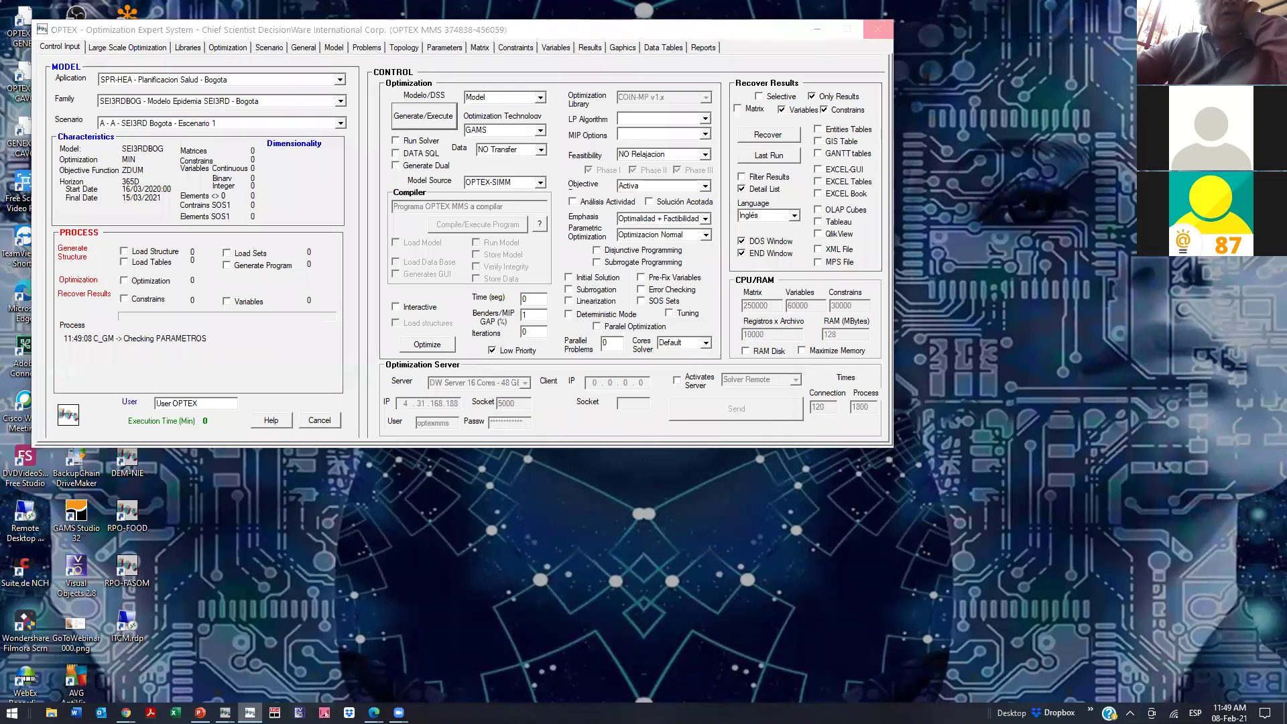
Start a new OPTEX Solver instance, choose the VRP - Ruteo Minero application and generate its GAMS program
{"action": "right_click", "coordinate": [249, 712]}
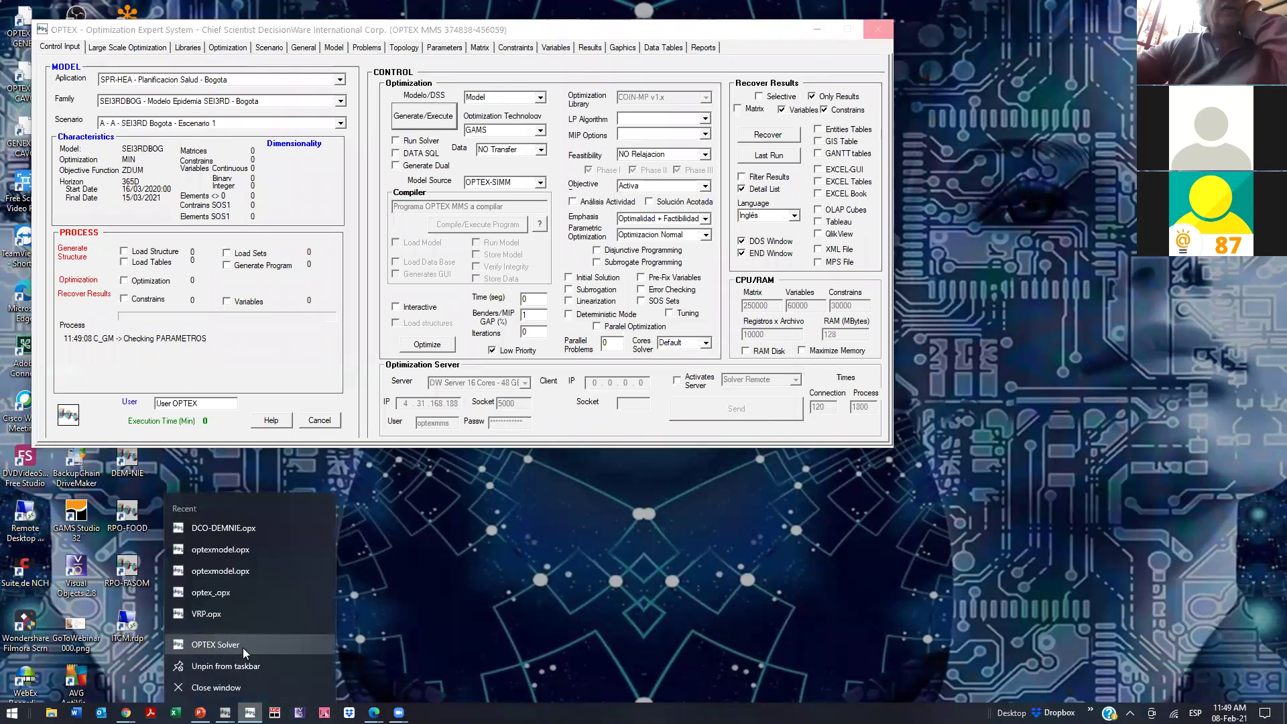
{"action": "left_click", "coordinate": [243, 646]}
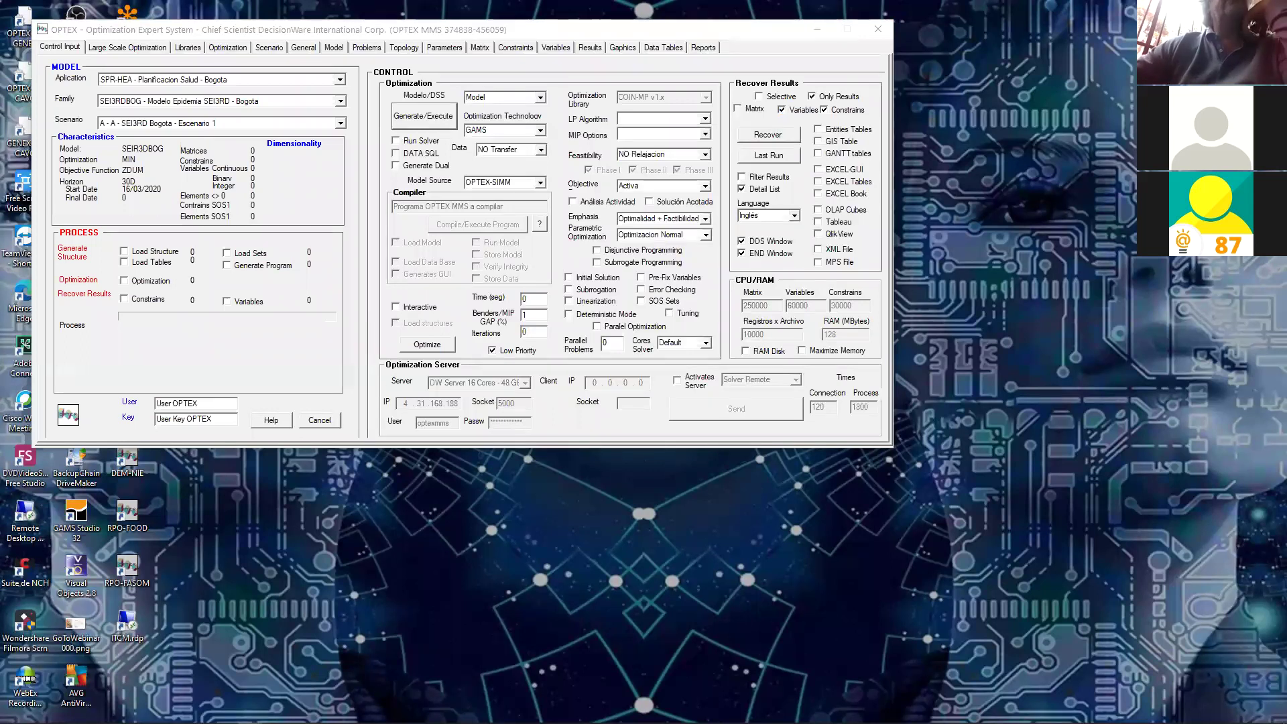
{"action": "left_click", "coordinate": [340, 80]}
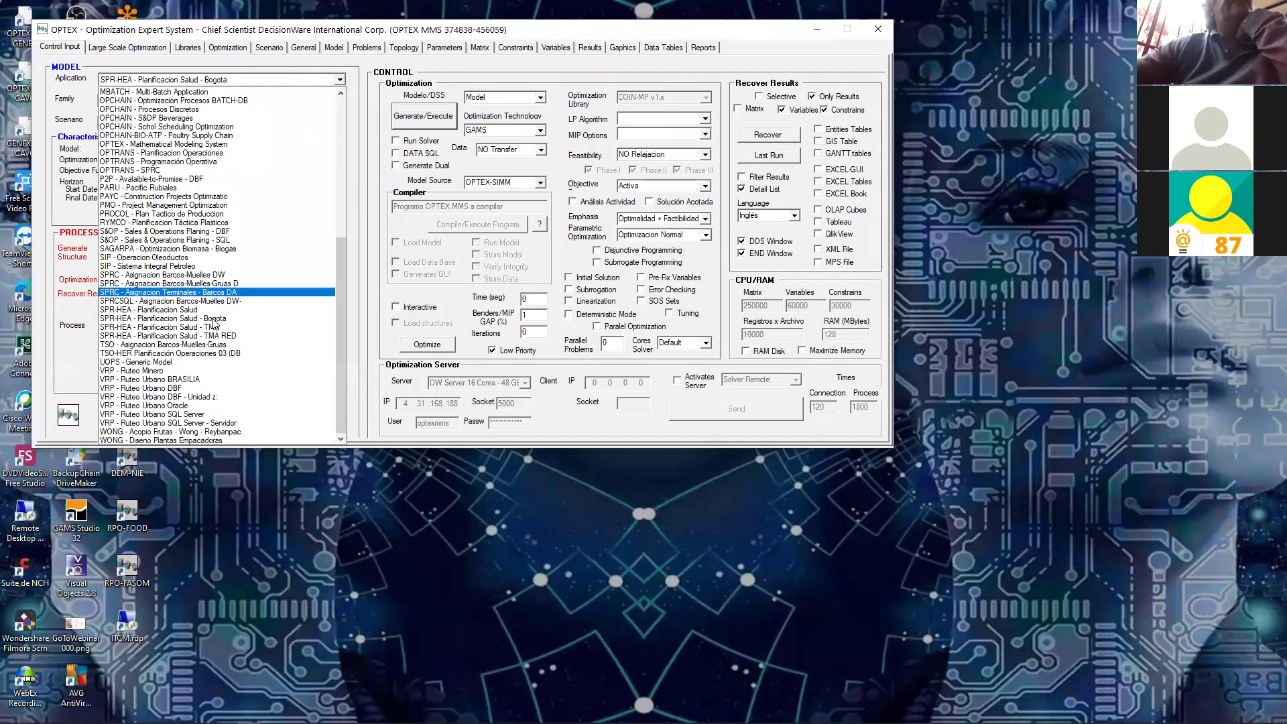
{"action": "left_click", "coordinate": [172, 371]}
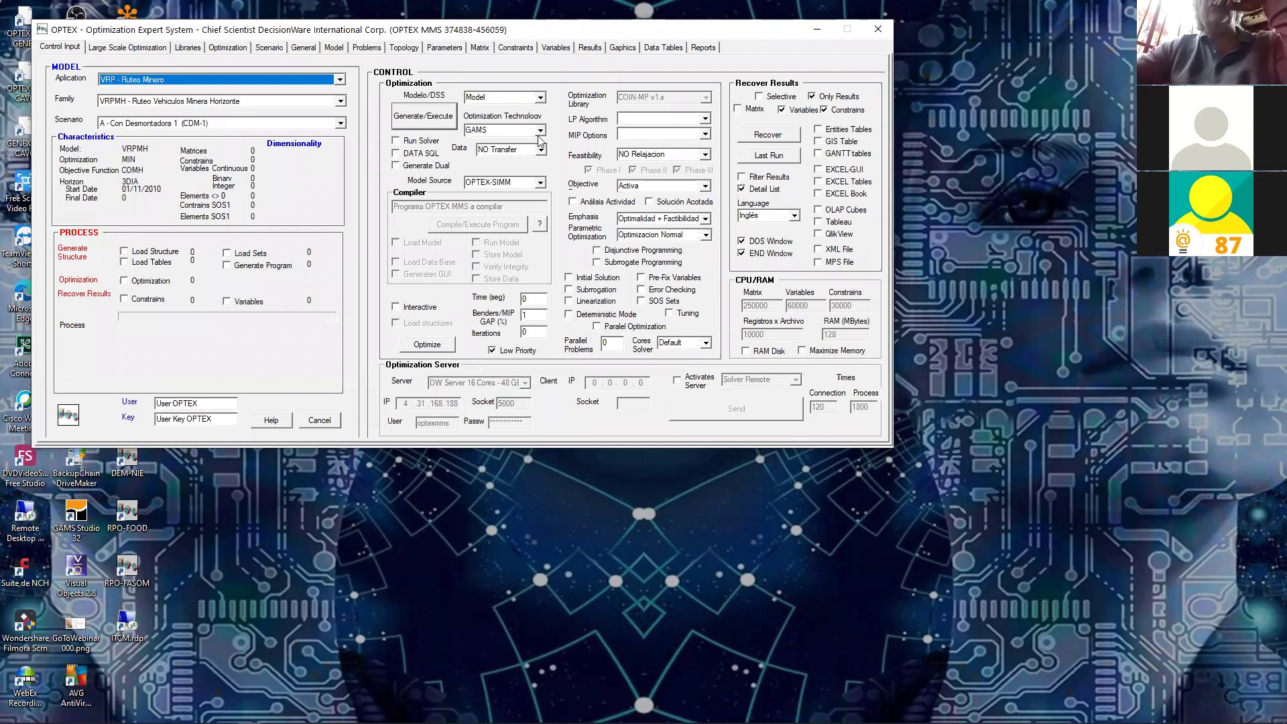
{"action": "left_click", "coordinate": [442, 121]}
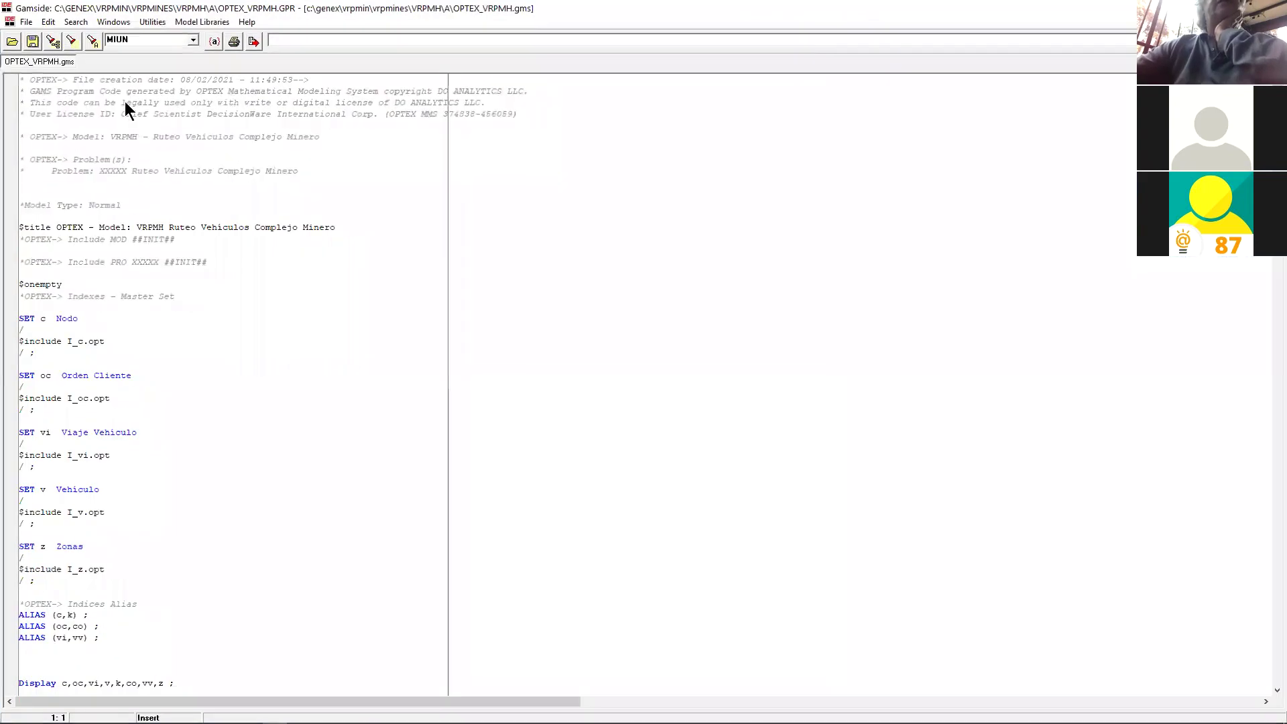
Highlight the creation time and date in the header of the generated OPTEX_VRPMH.gms file
{"action": "left_click", "coordinate": [250, 79]}
{"action": "left_click", "coordinate": [339, 79], "text": "shift"}
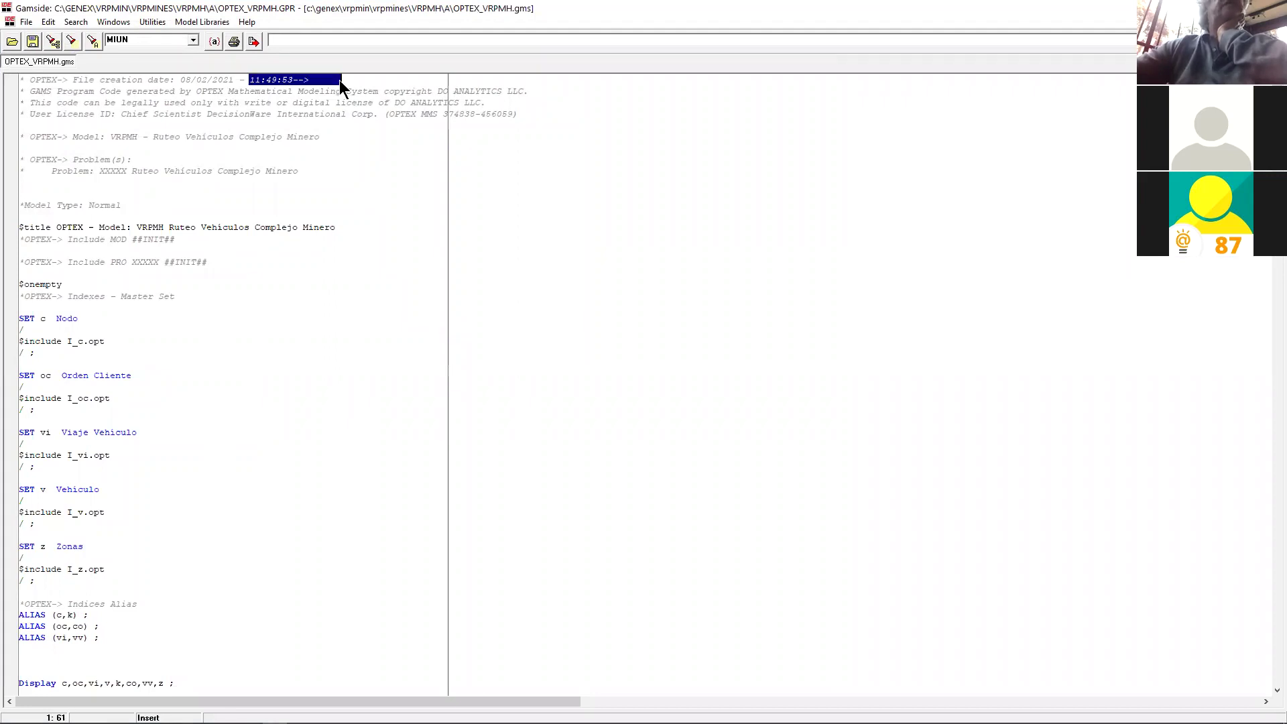
{"action": "left_click_drag", "start_coordinate": [181, 79], "coordinate": [235, 79]}
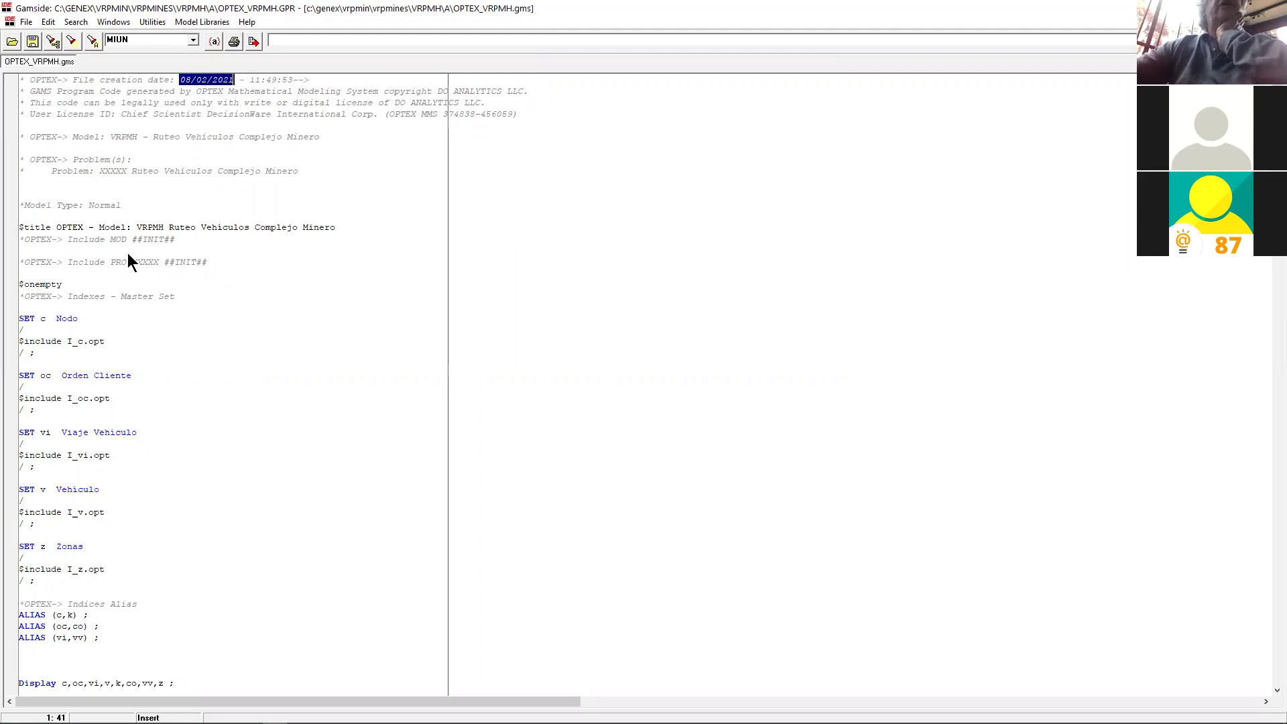
Examine the set, calculated parameter and constraint definitions in the generated VRPMH GAMS code
{"action": "scroll", "coordinate": [147, 429], "scroll_direction": "down", "scroll_amount": 15}
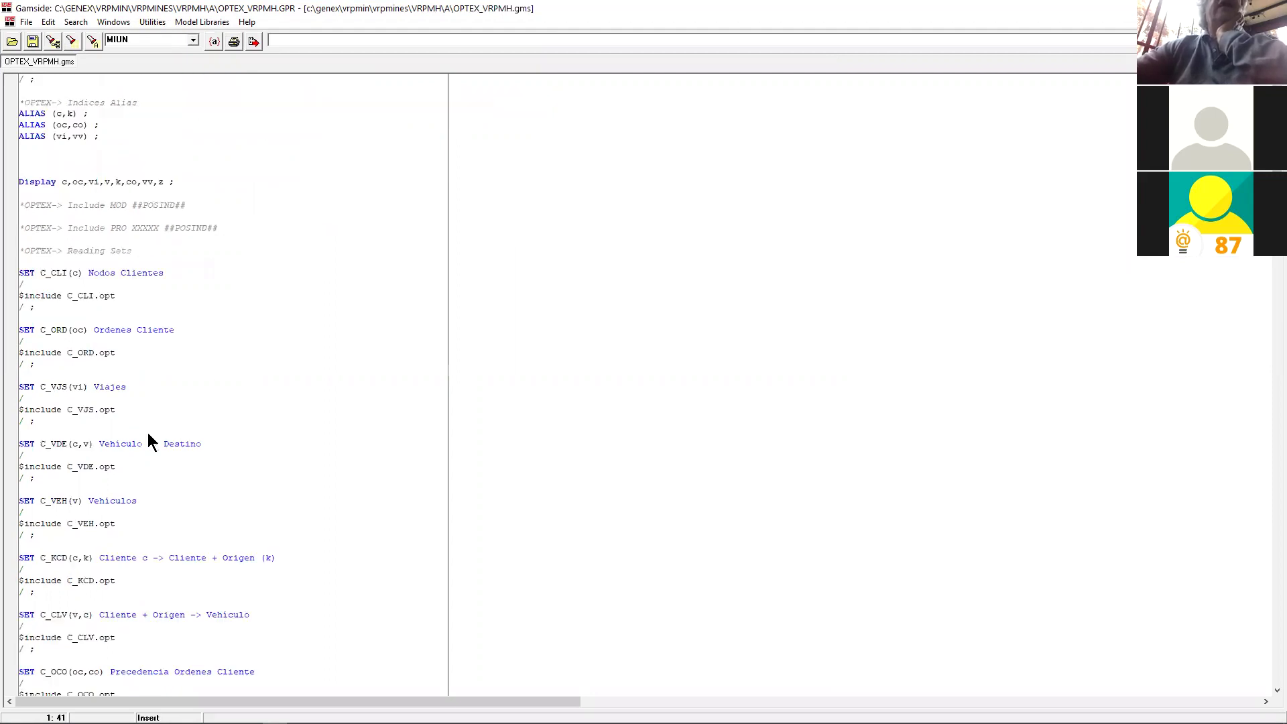
{"action": "scroll", "coordinate": [148, 432], "scroll_direction": "down", "scroll_amount": 8}
{"action": "scroll", "coordinate": [393, 273], "scroll_direction": "down", "scroll_amount": 13}
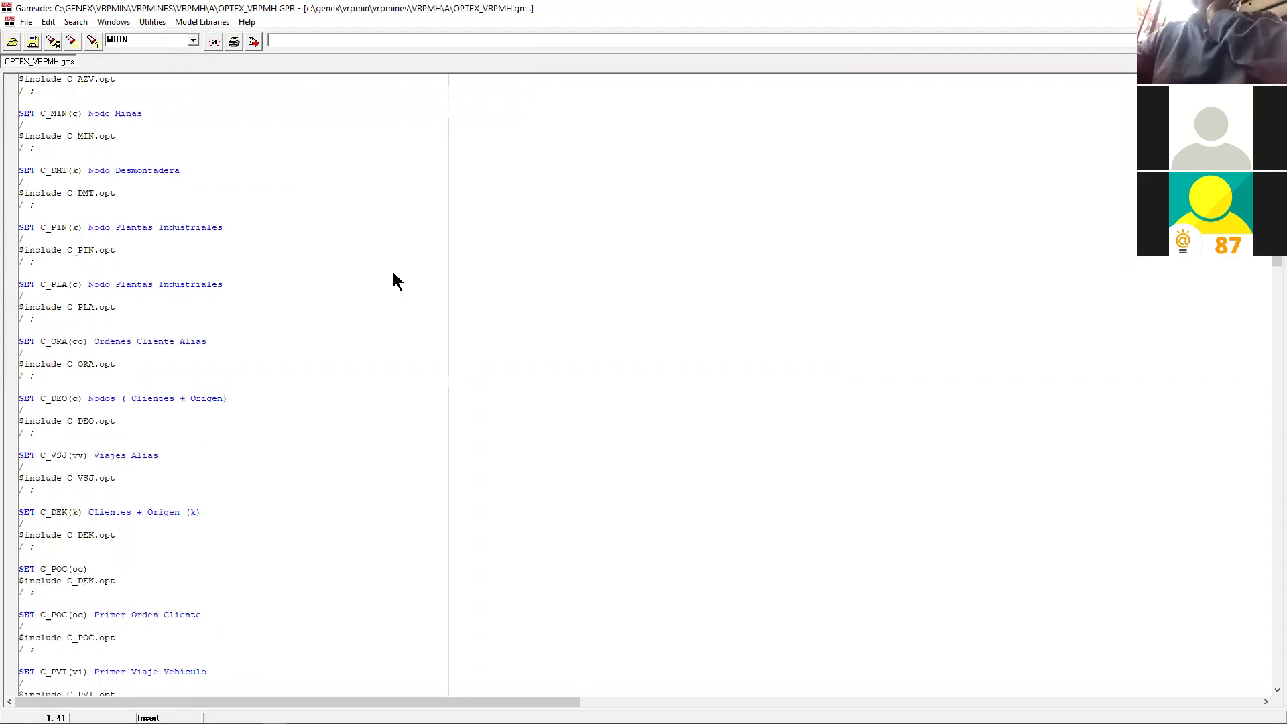
{"action": "scroll", "coordinate": [392, 271], "scroll_direction": "down", "scroll_amount": 10}
{"action": "scroll", "coordinate": [392, 271], "scroll_direction": "down", "scroll_amount": 17}
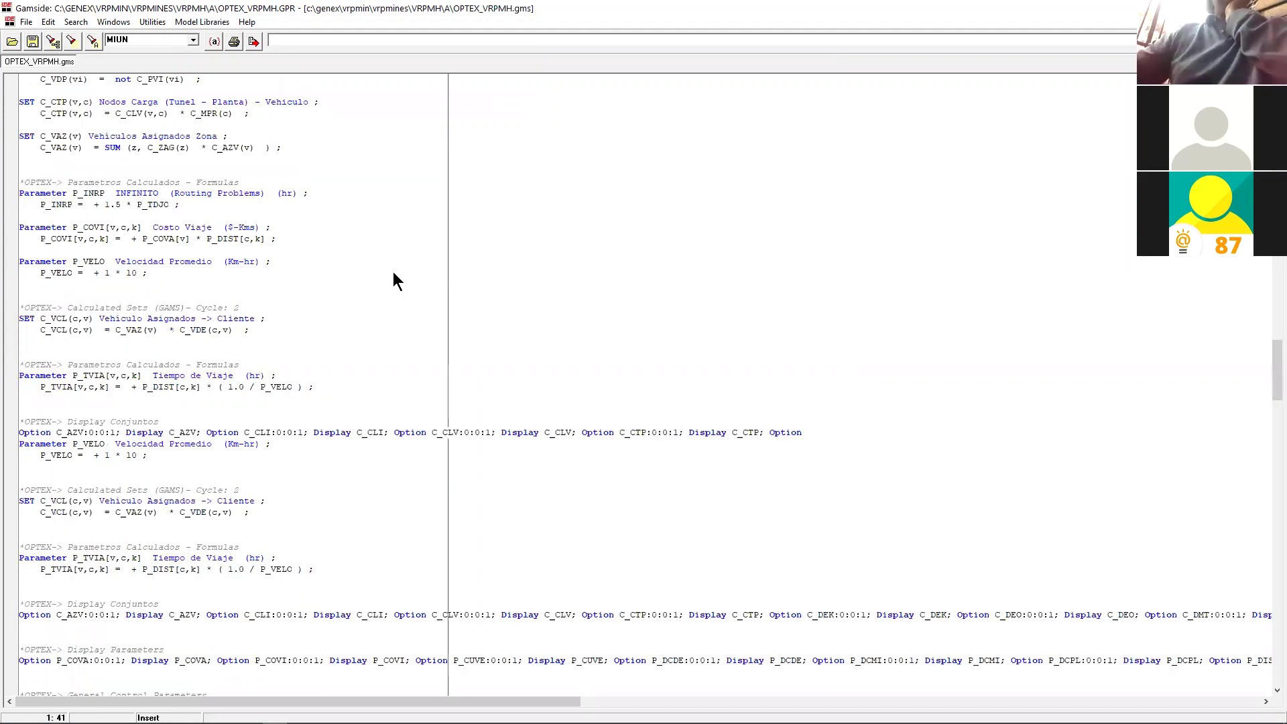
{"action": "scroll", "coordinate": [392, 272], "scroll_direction": "down", "scroll_amount": 15}
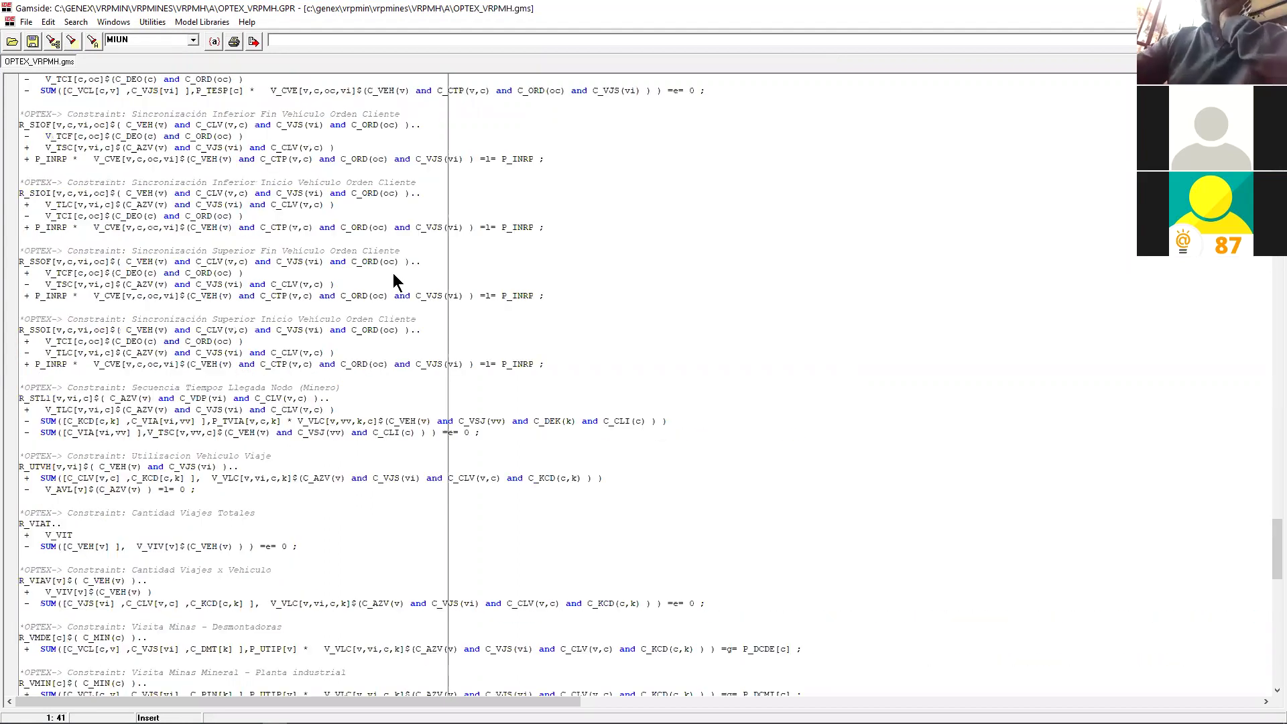
Examine the remaining constraints and the MODEL and SOLVE statements at the end of the VRPMH GAMS code
{"action": "scroll", "coordinate": [393, 272], "scroll_direction": "down", "scroll_amount": 10}
{"action": "scroll", "coordinate": [393, 264], "scroll_direction": "down", "scroll_amount": 9}
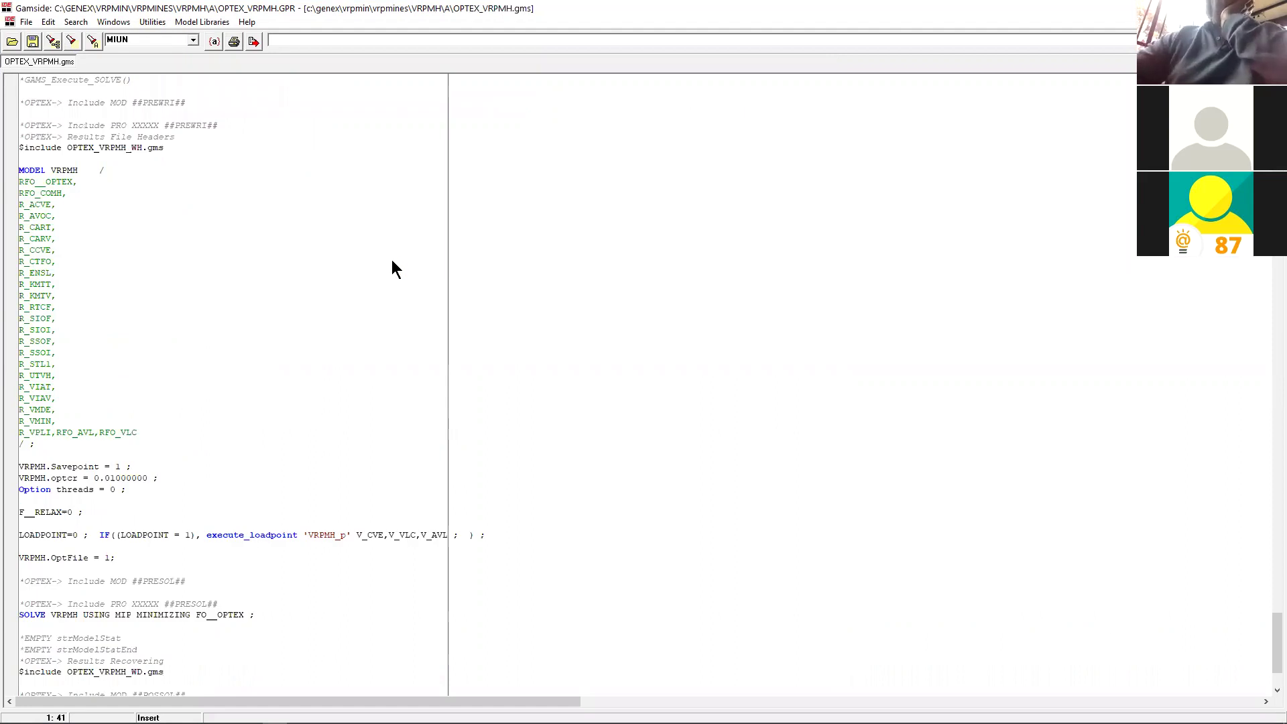
{"action": "scroll", "coordinate": [395, 272], "scroll_direction": "up", "scroll_amount": 4}
{"action": "scroll", "coordinate": [397, 271], "scroll_direction": "down", "scroll_amount": 7}
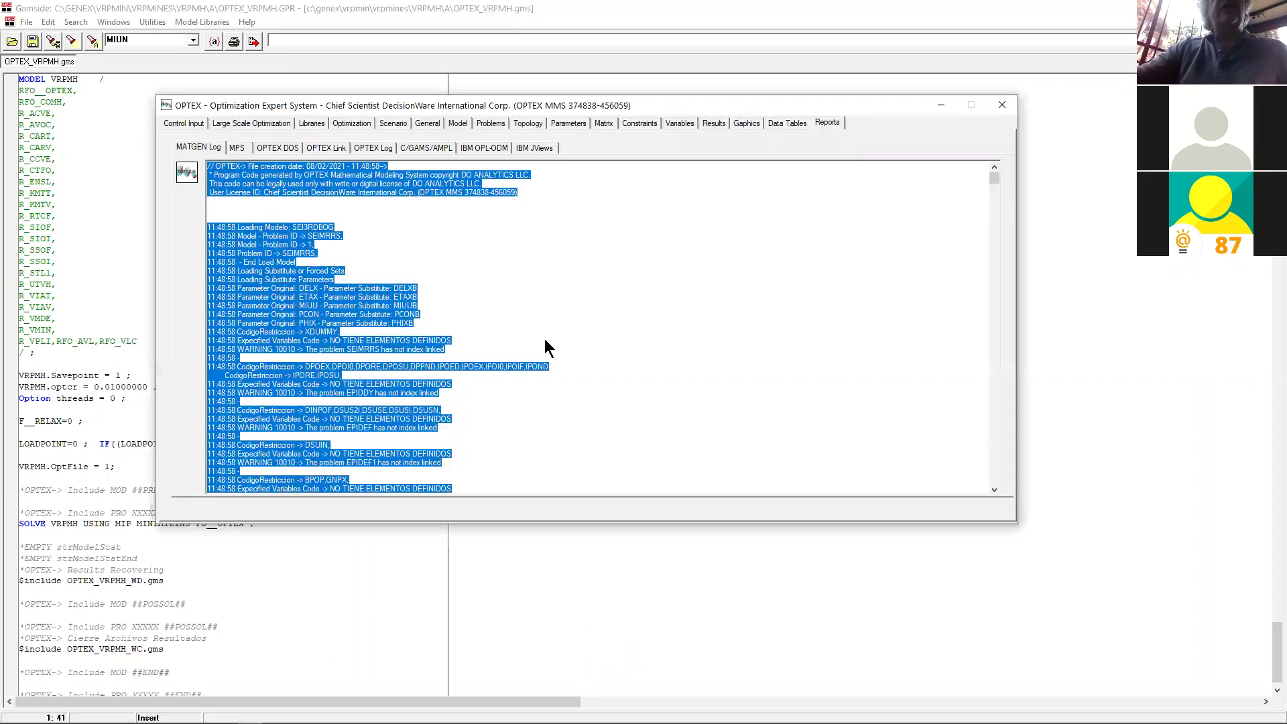
Close the OPTEX window showing the MATGEN log and run the OPTEX_VRPMH.gms model in GAMS
{"action": "left_click", "coordinate": [382, 268]}
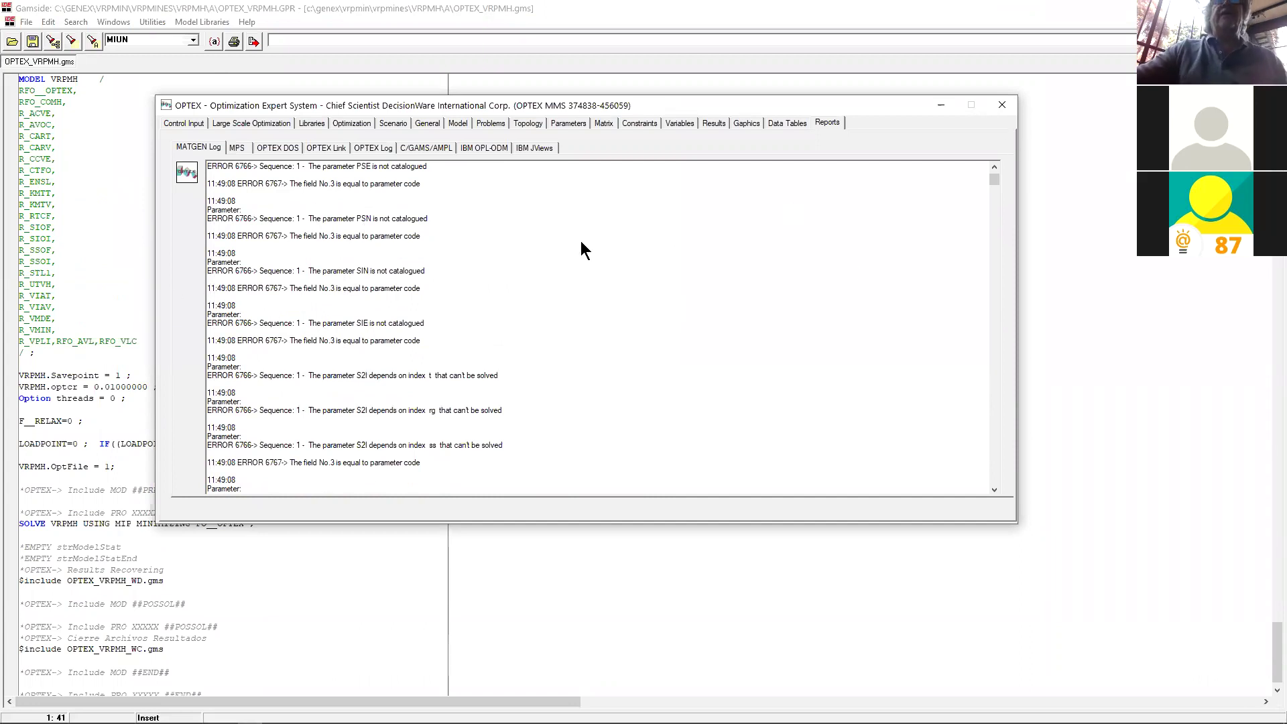
{"action": "left_click", "coordinate": [1001, 111]}
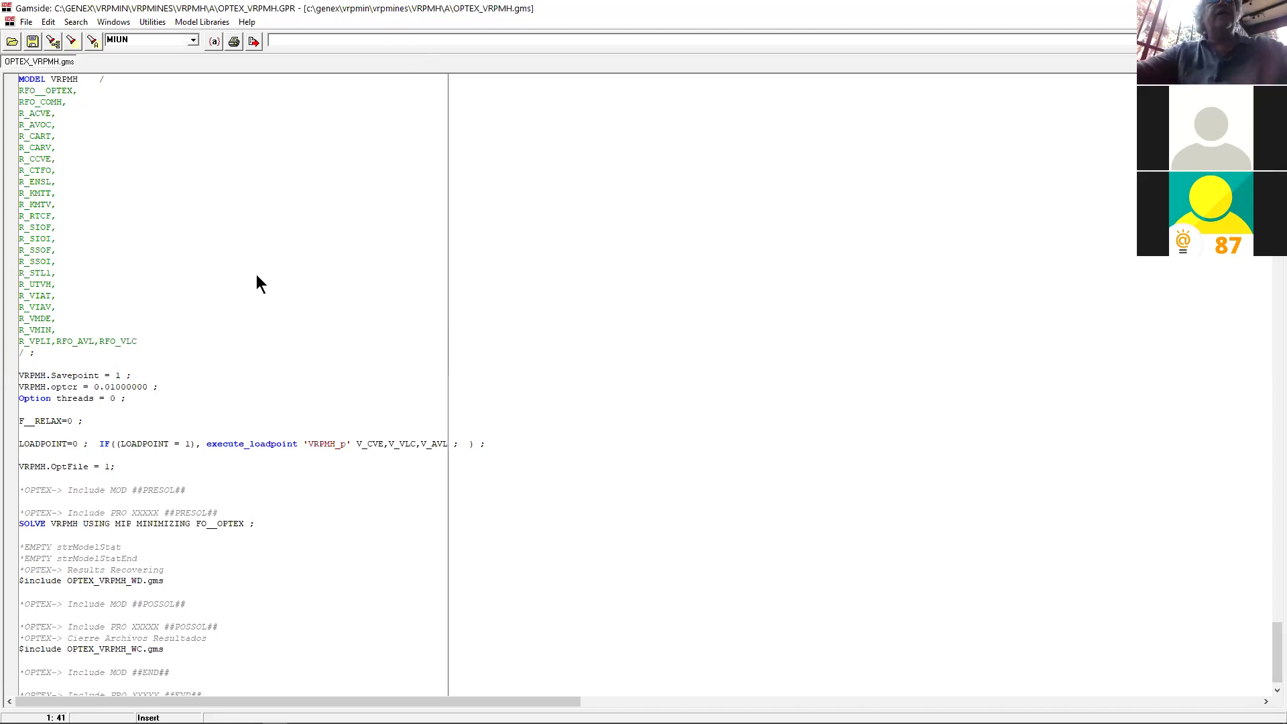
{"action": "left_click", "coordinate": [259, 44]}
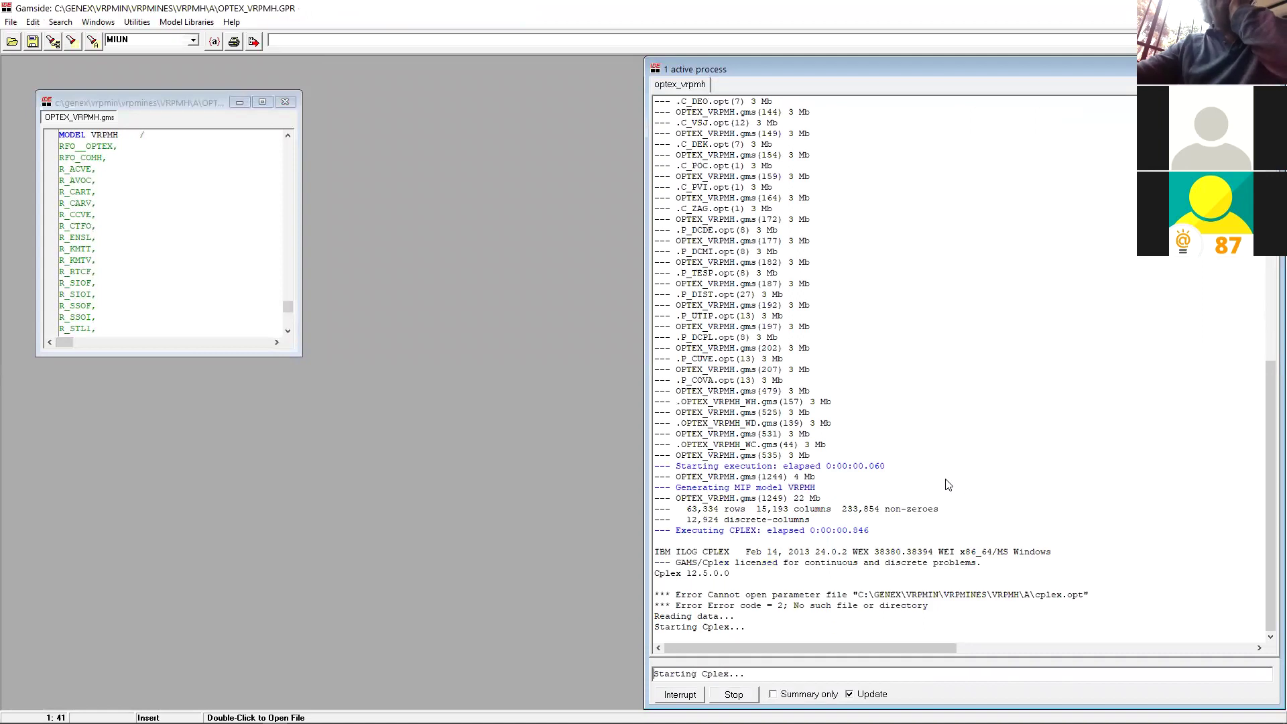
Tile the OPTEX_VRPMH.gms code window and the solver process window vertically, side by side
{"action": "left_click", "coordinate": [263, 102]}
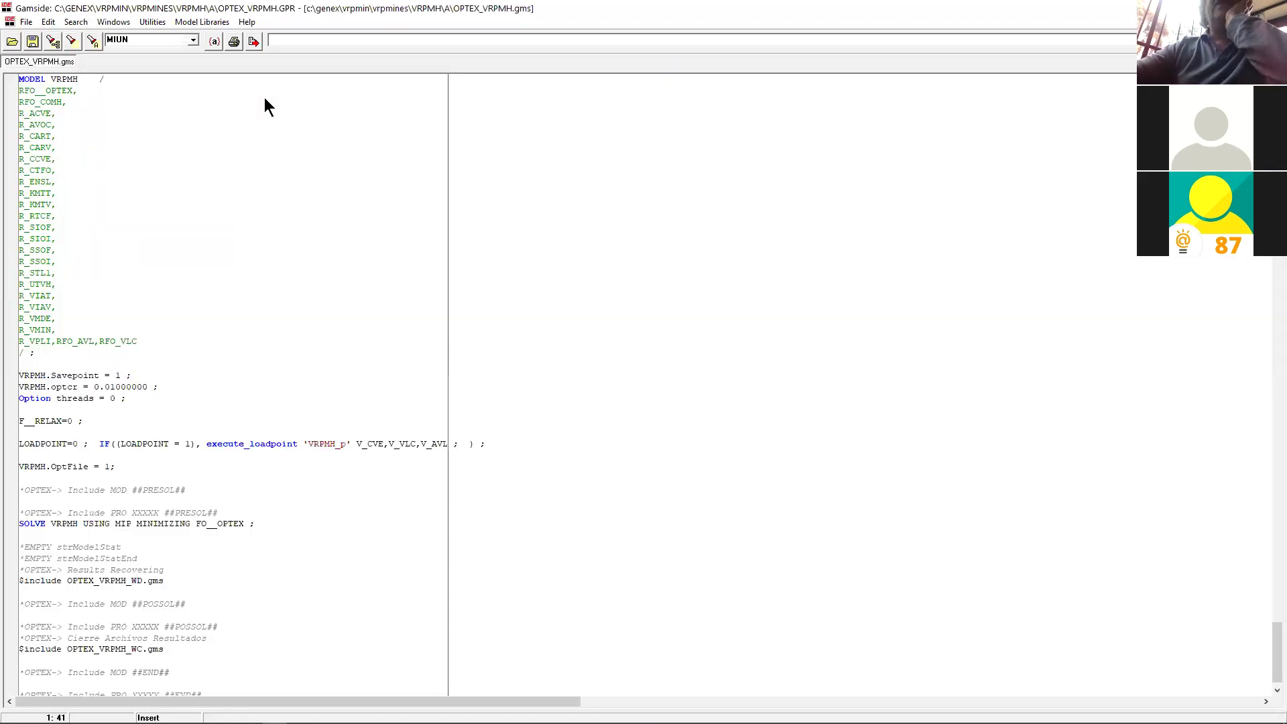
{"action": "left_click", "coordinate": [71, 60]}
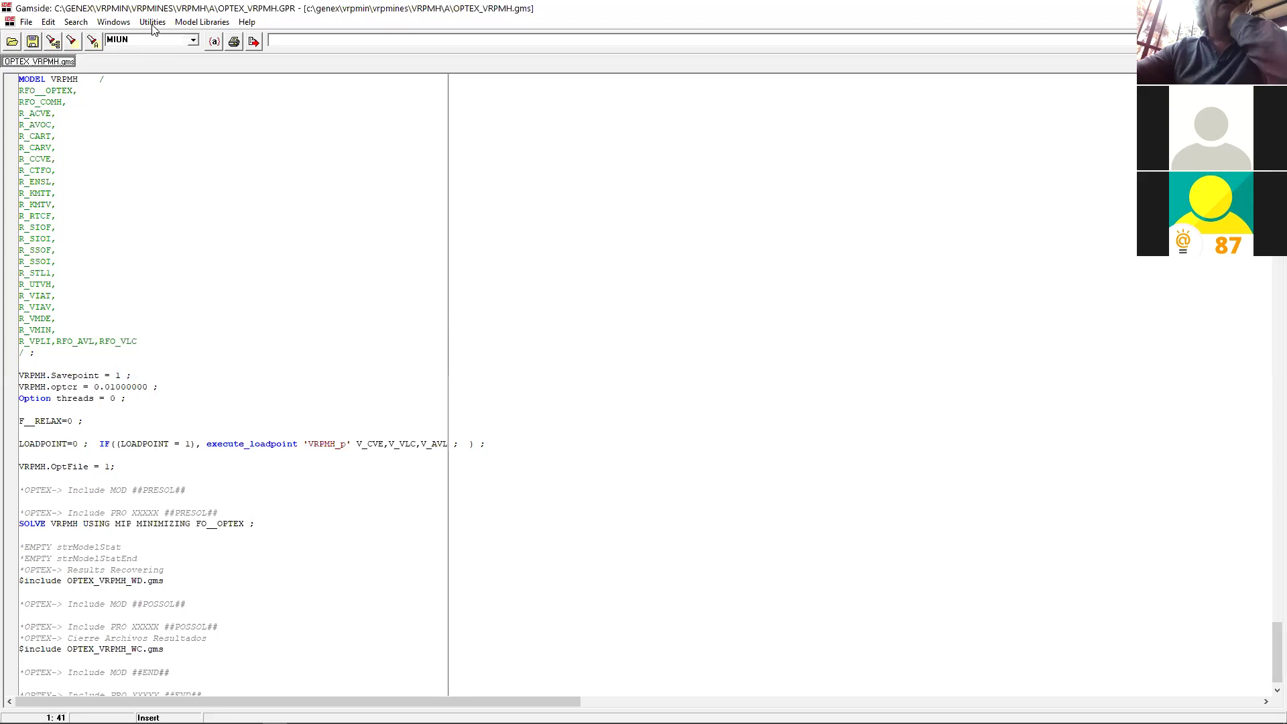
{"action": "left_click", "coordinate": [107, 26]}
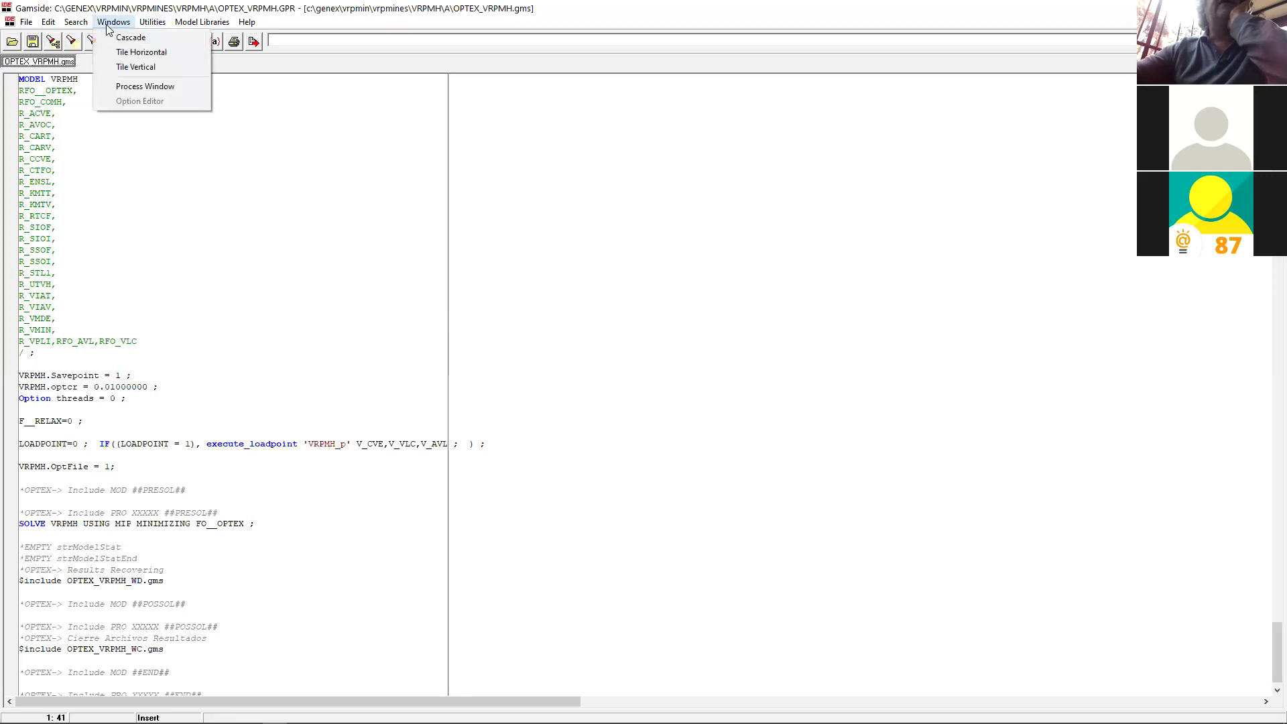
{"action": "left_click", "coordinate": [144, 71]}
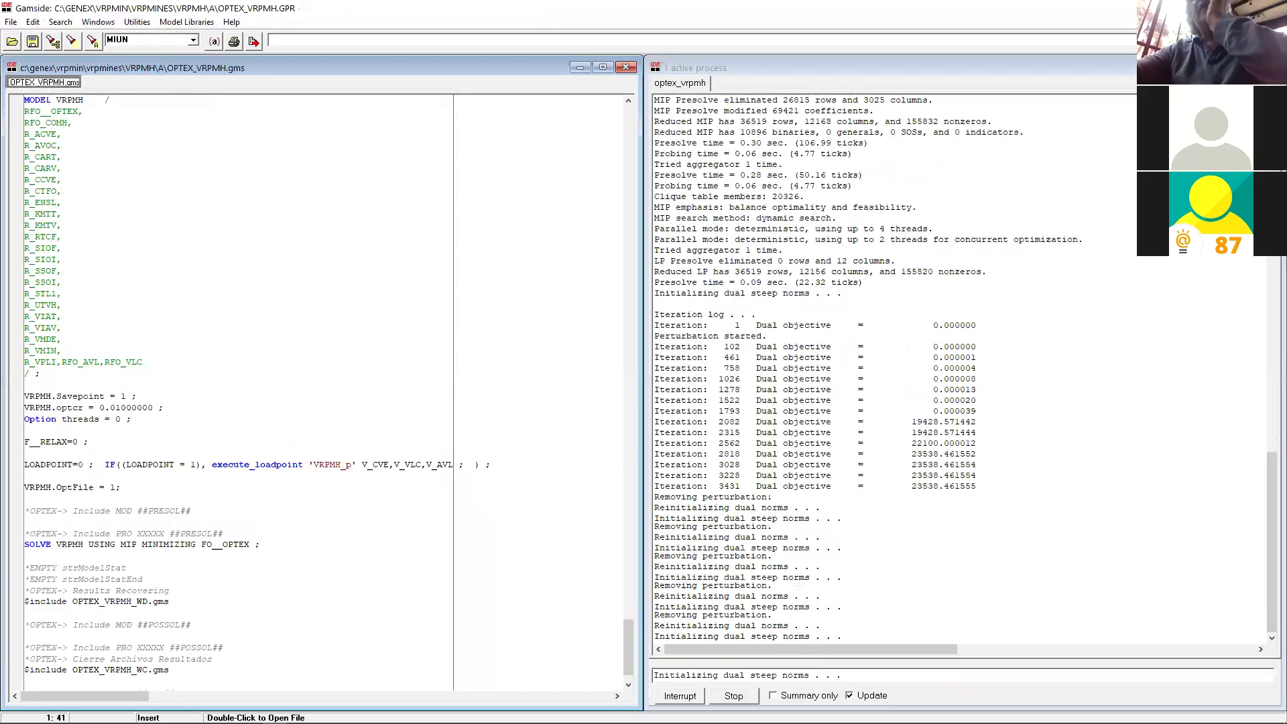
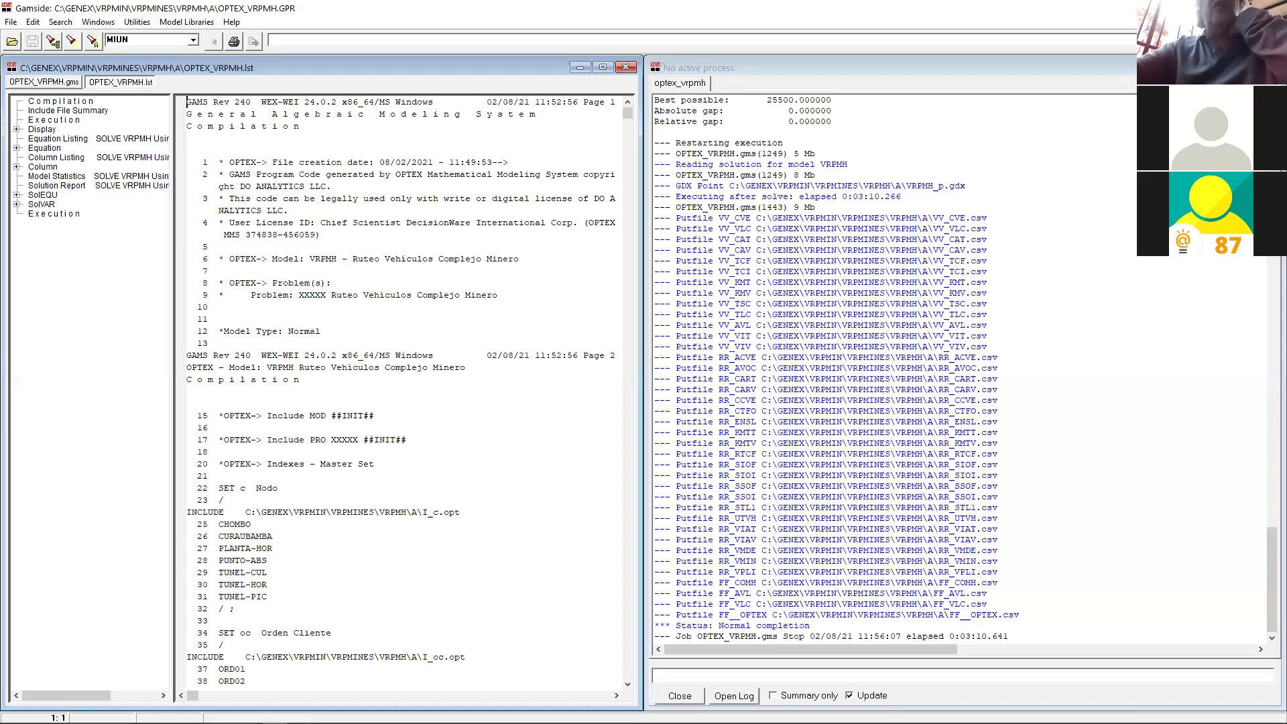
Review the OPTEX_VRPMH.gms code from its header through sets, parameters and constraints to the objective function equations and model definition
{"action": "left_click", "coordinate": [62, 83]}
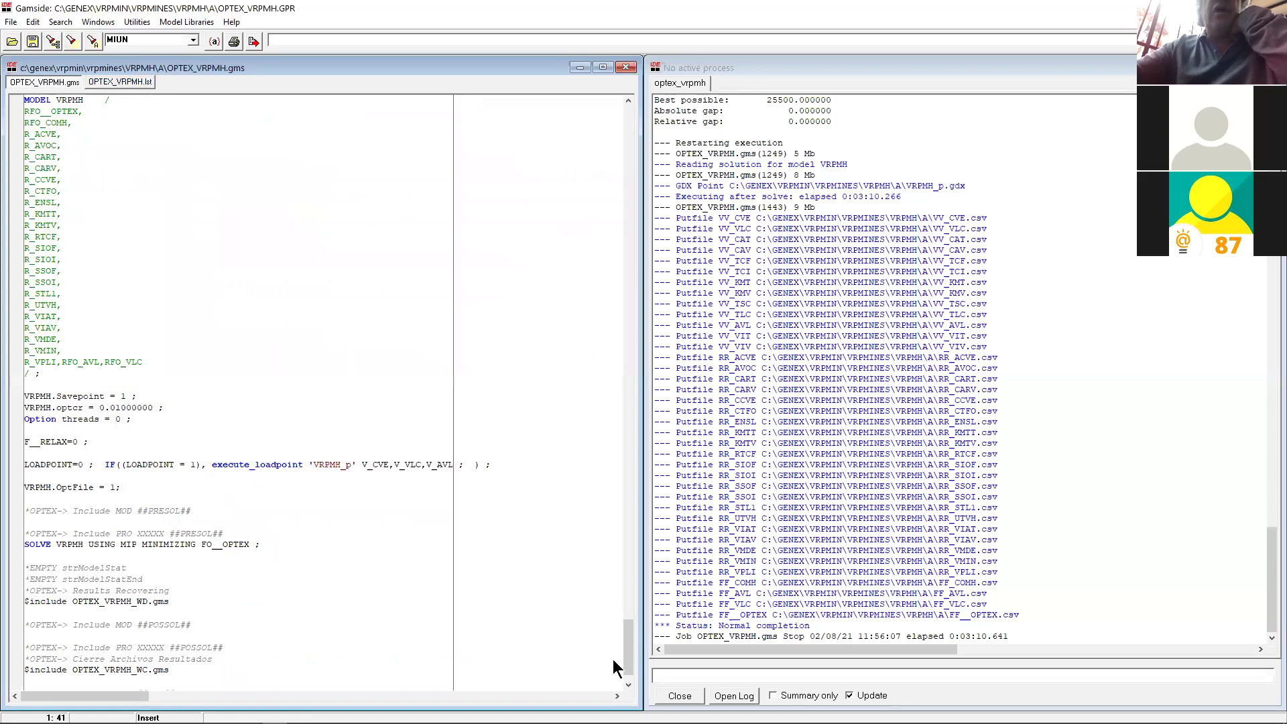
{"action": "left_click_drag", "start_coordinate": [628, 657], "coordinate": [627, 127]}
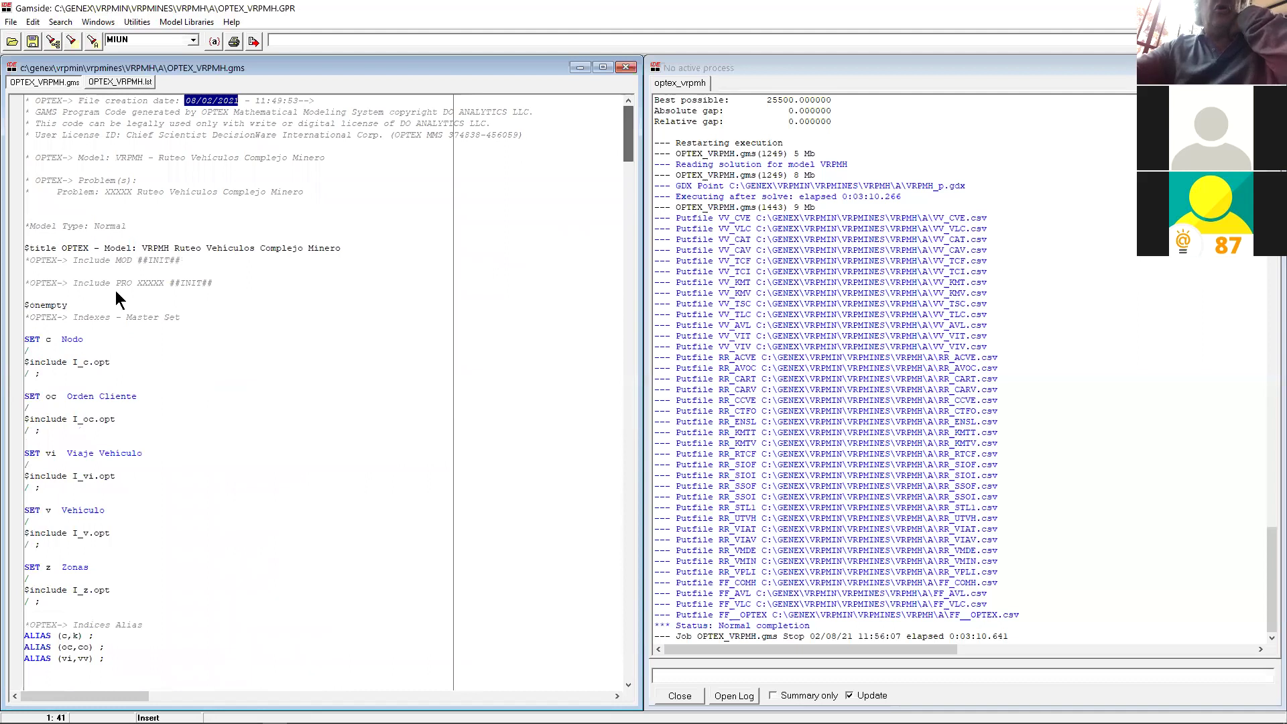
{"action": "scroll", "coordinate": [115, 291], "scroll_direction": "down", "scroll_amount": 20}
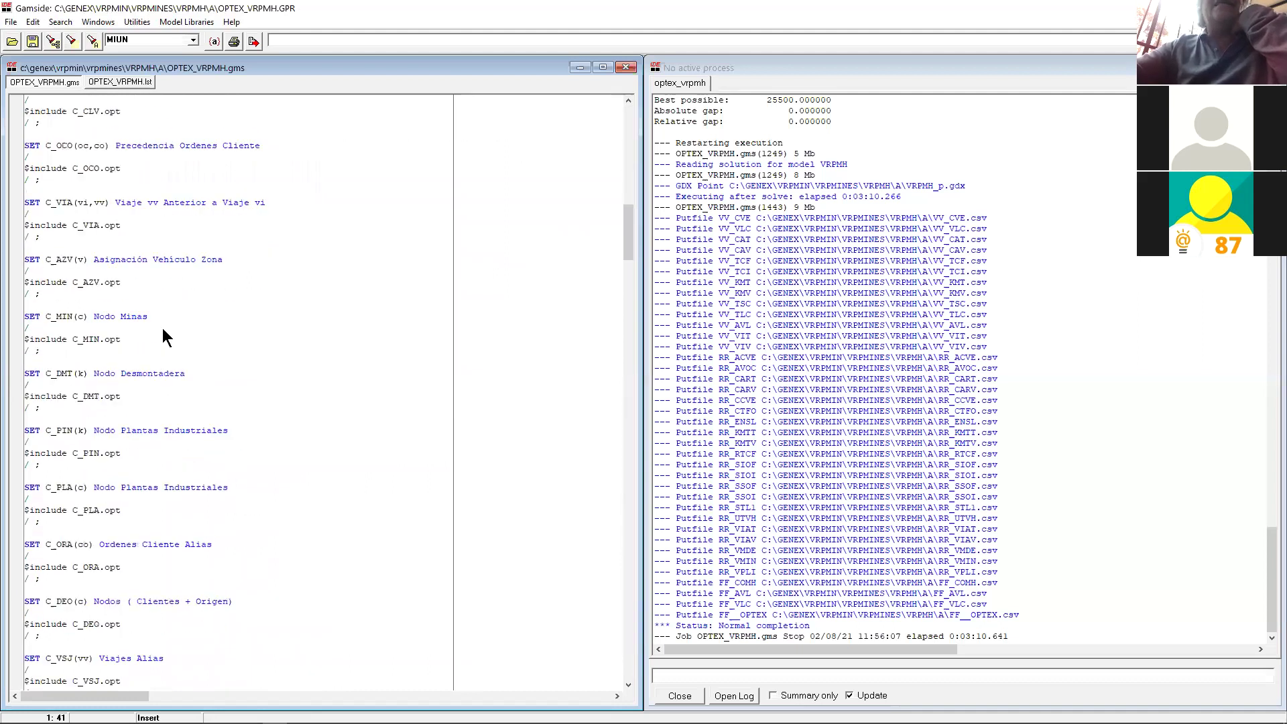
{"action": "scroll", "coordinate": [166, 431], "scroll_direction": "down", "scroll_amount": 20}
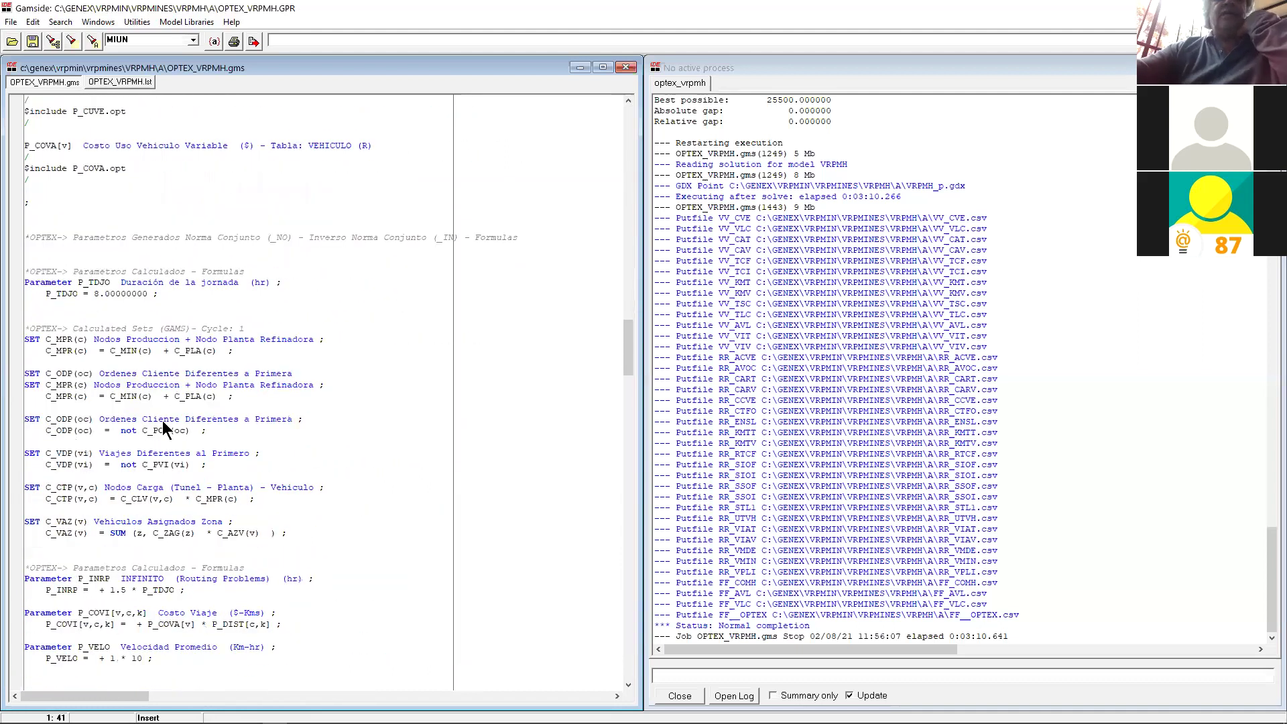
{"action": "scroll", "coordinate": [163, 420], "scroll_direction": "down", "scroll_amount": 20}
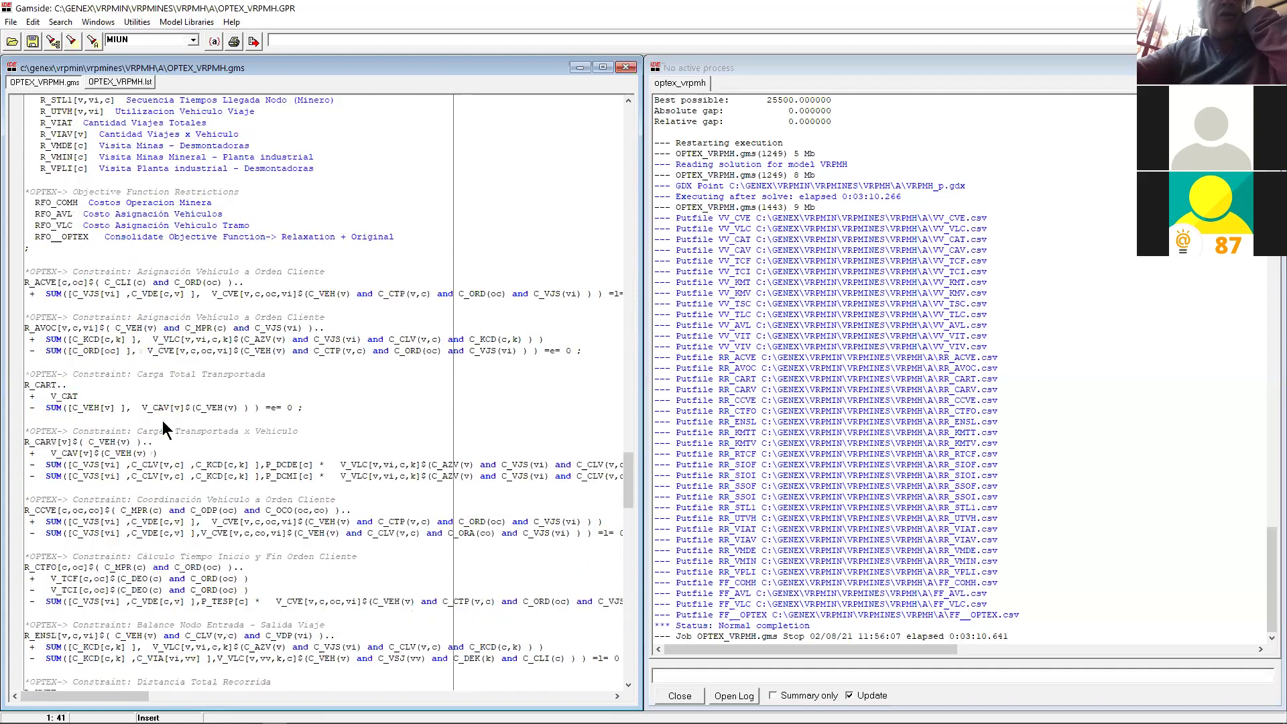
{"action": "scroll", "coordinate": [151, 460], "scroll_direction": "down", "scroll_amount": 20}
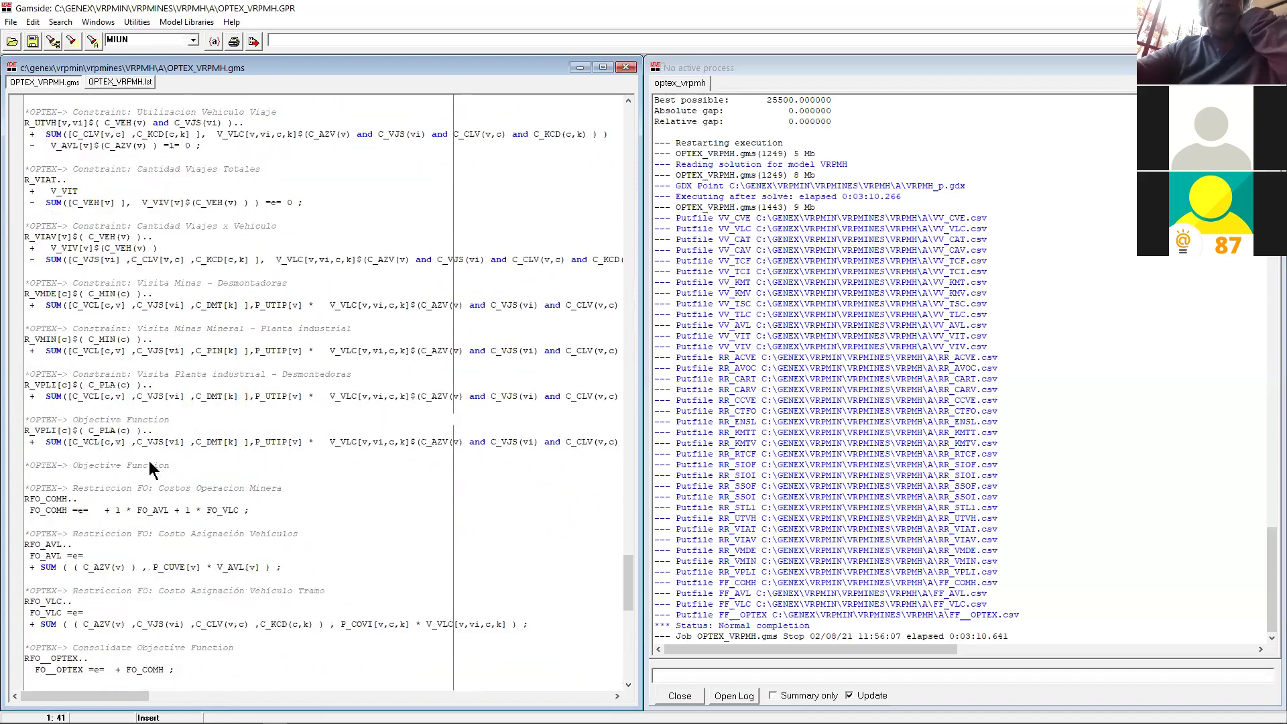
{"action": "scroll", "coordinate": [149, 468], "scroll_direction": "down", "scroll_amount": 20}
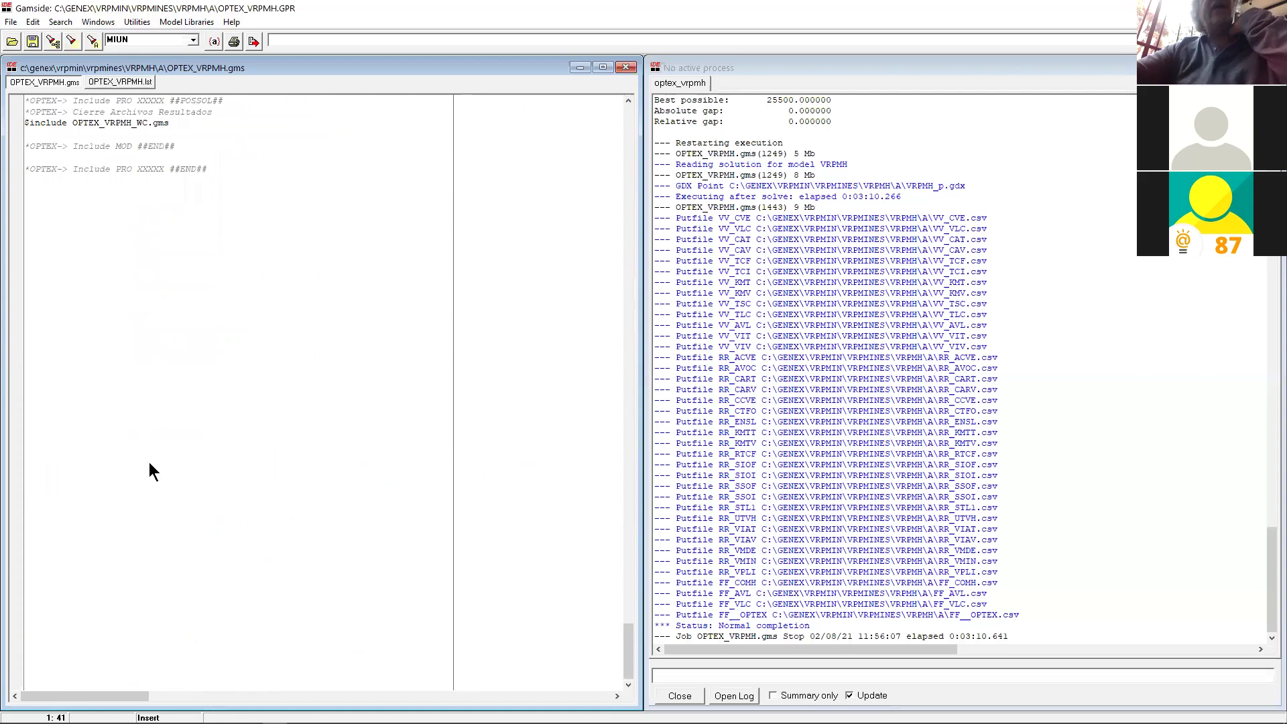
{"action": "scroll", "coordinate": [149, 471], "scroll_direction": "up", "scroll_amount": 20}
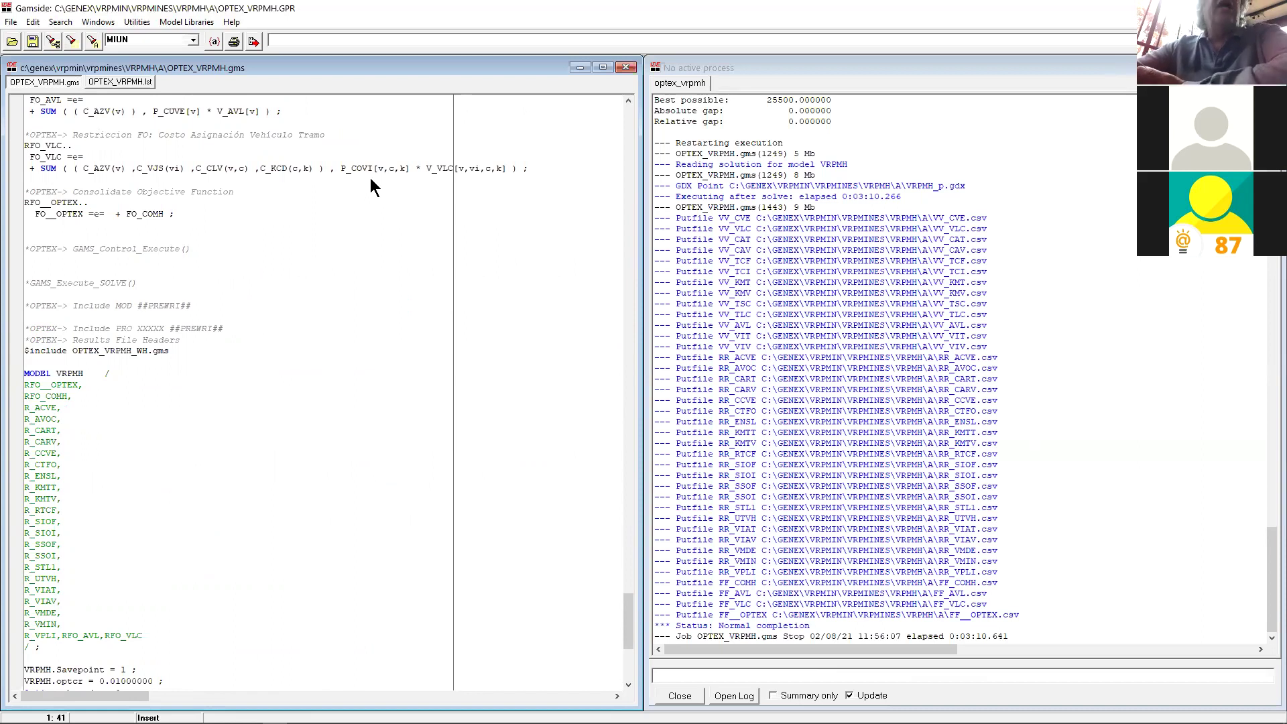
{"action": "scroll", "coordinate": [361, 214], "scroll_direction": "up", "scroll_amount": 2}
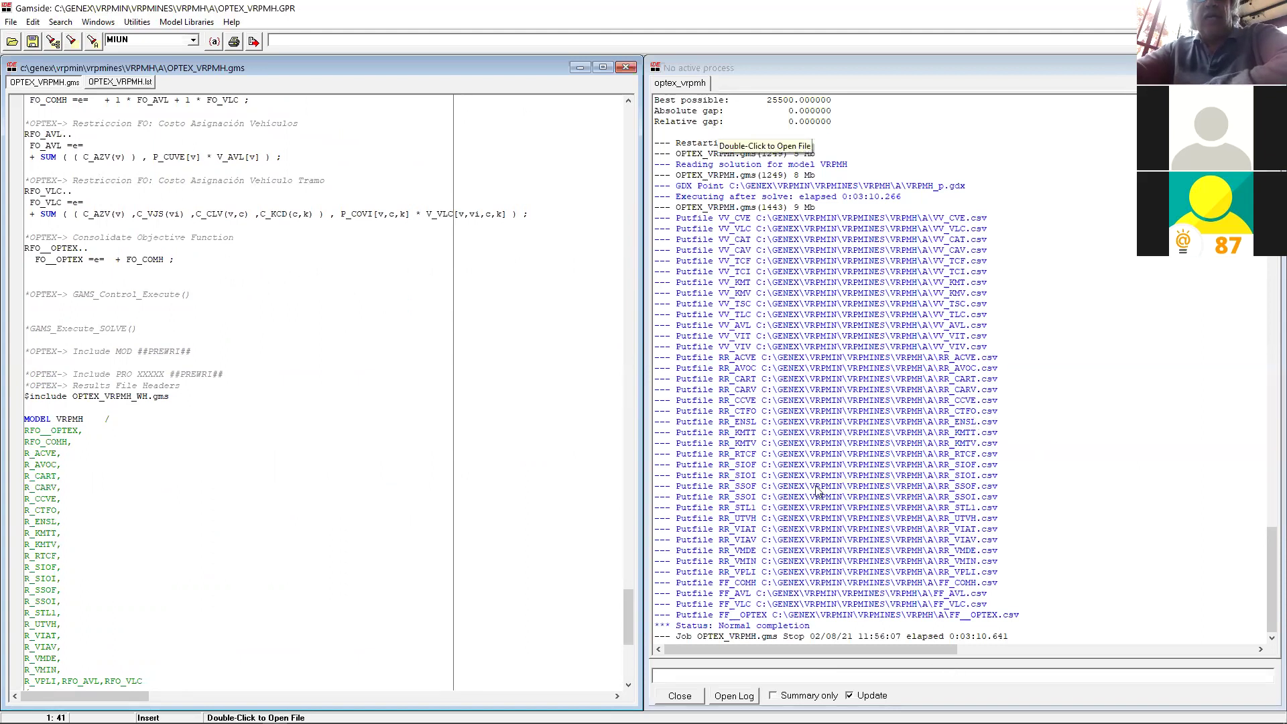
Open the RR_SIOF.csv result file from the process log and return to the OPTEX_VRPMH.gms code
{"action": "left_click", "coordinate": [910, 305]}
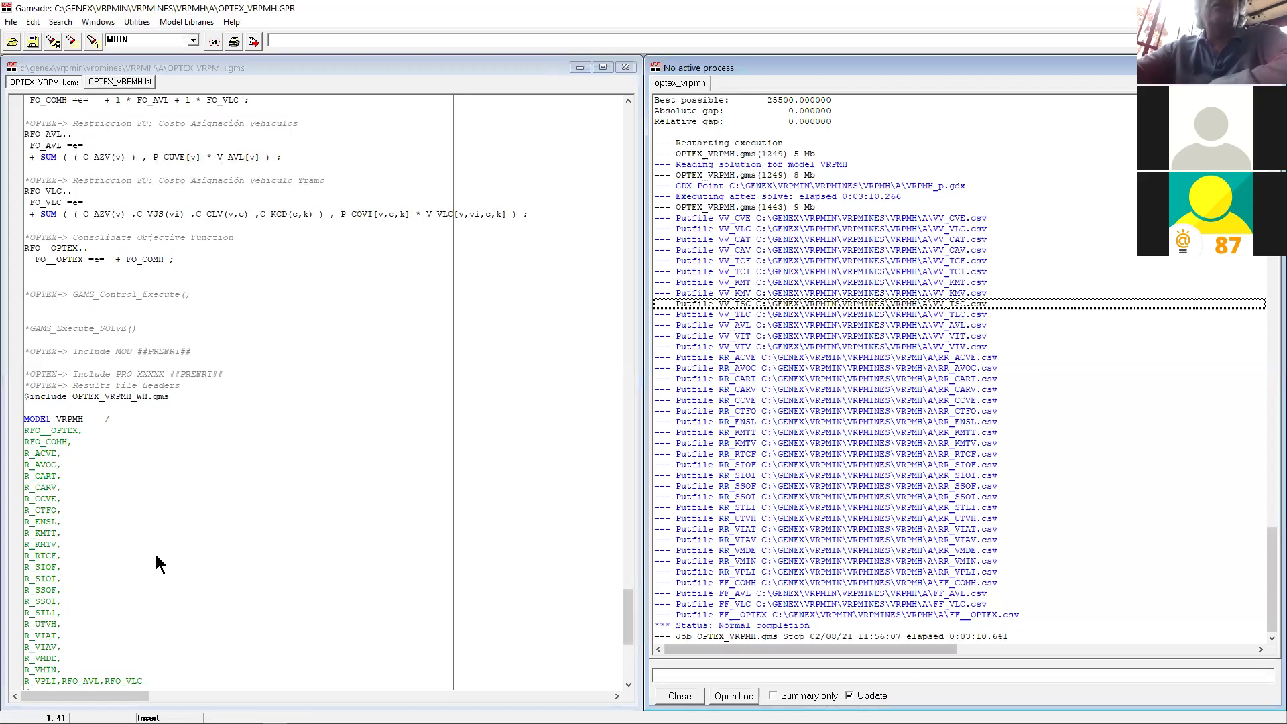
{"action": "double_click", "coordinate": [895, 464]}
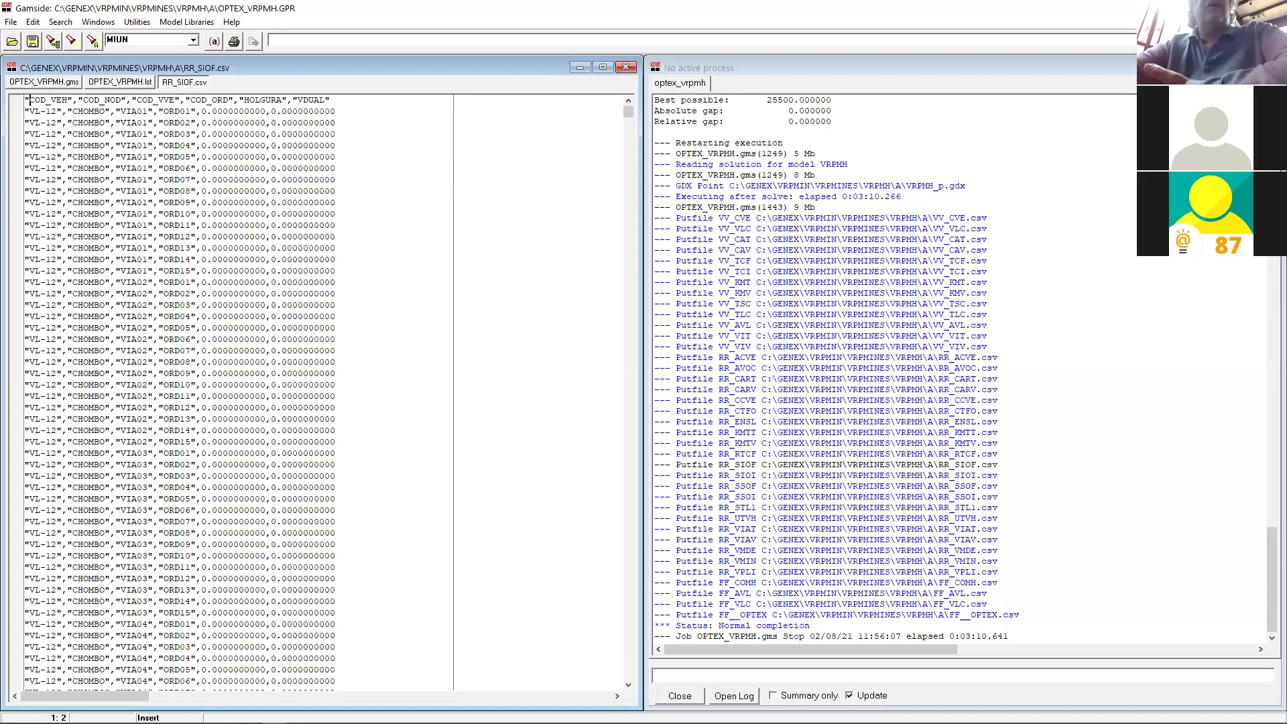
{"action": "left_click", "coordinate": [61, 83]}
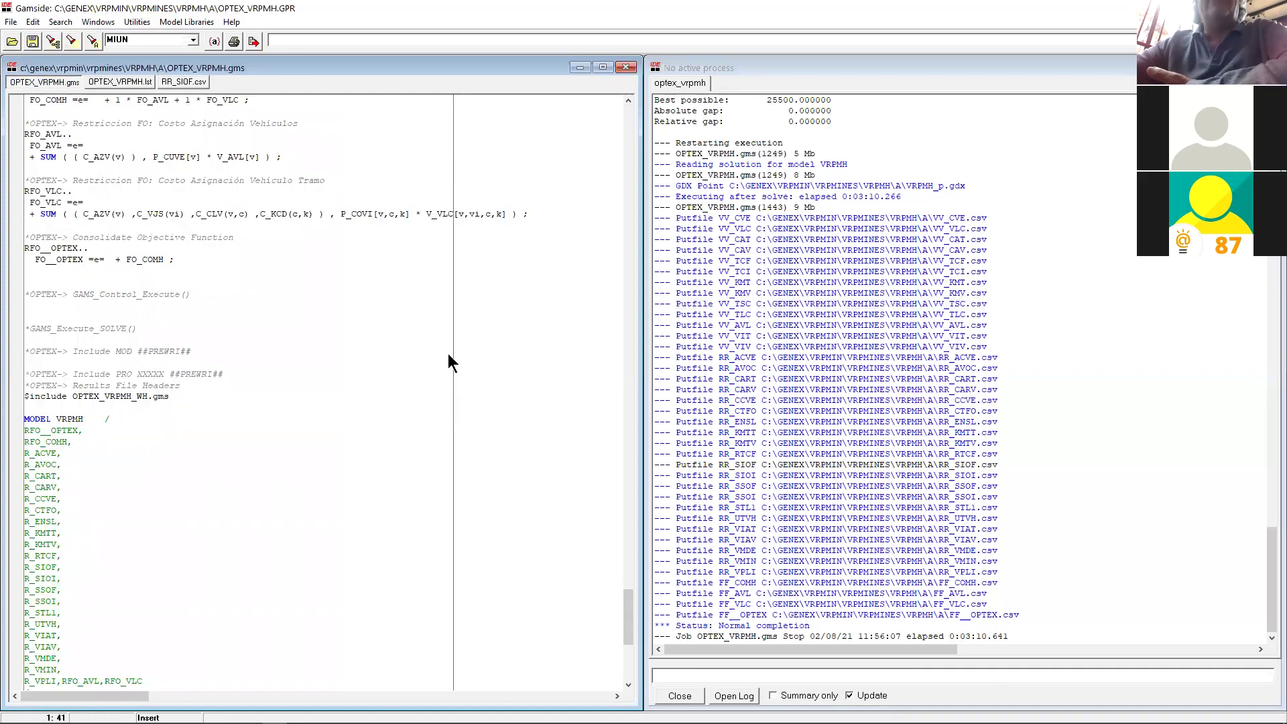
Examine the variable declarations, variable bounds, equation list and synchronization constraints in OPTEX_VRPMH.gms, then go back to its header
{"action": "left_click_drag", "start_coordinate": [622, 630], "coordinate": [632, 133]}
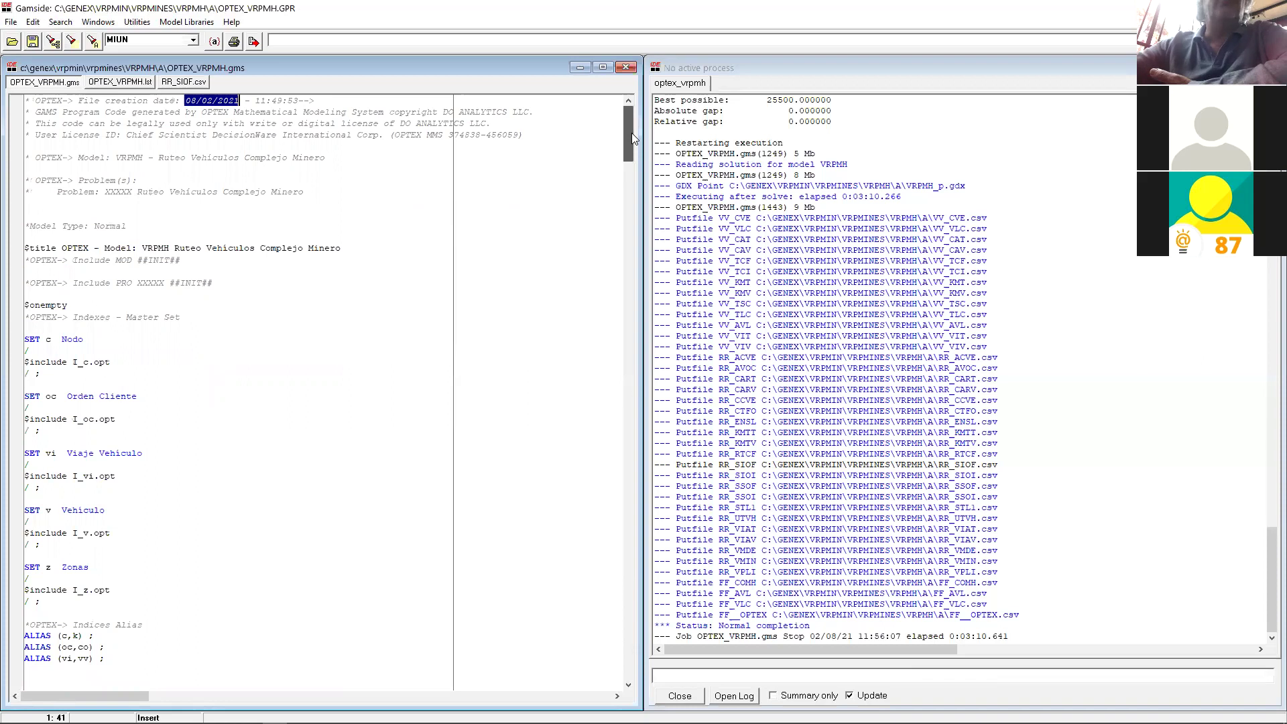
{"action": "left_click", "coordinate": [453, 319]}
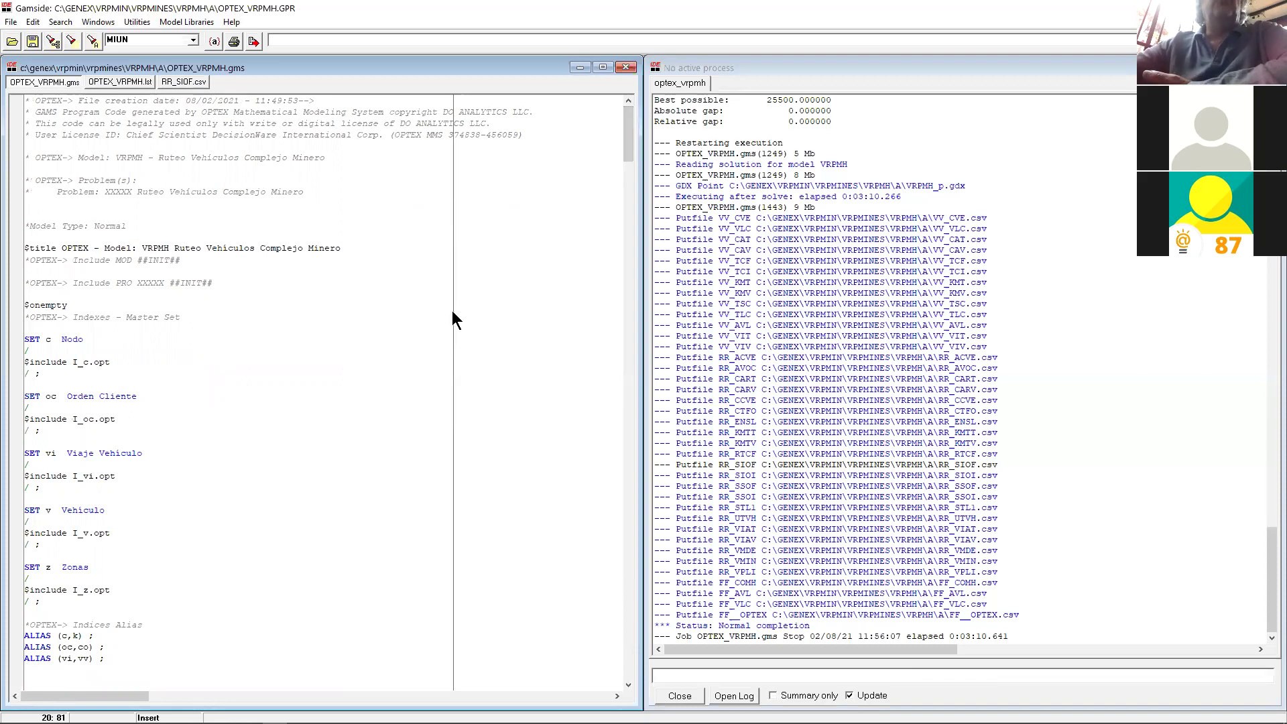
{"action": "scroll", "coordinate": [451, 311], "scroll_direction": "down", "scroll_amount": 20}
{"action": "scroll", "coordinate": [451, 311], "scroll_direction": "down", "scroll_amount": 20}
{"action": "scroll", "coordinate": [451, 310], "scroll_direction": "down", "scroll_amount": 20}
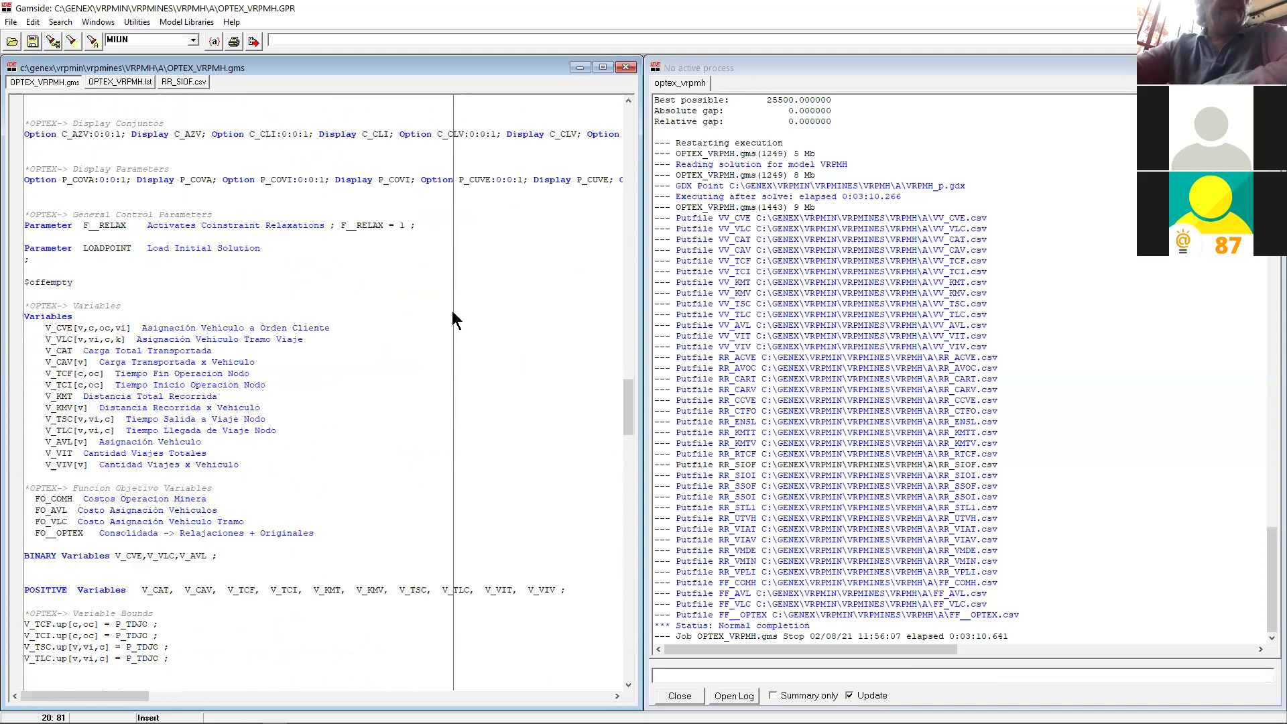
{"action": "scroll", "coordinate": [452, 318], "scroll_direction": "down", "scroll_amount": 4}
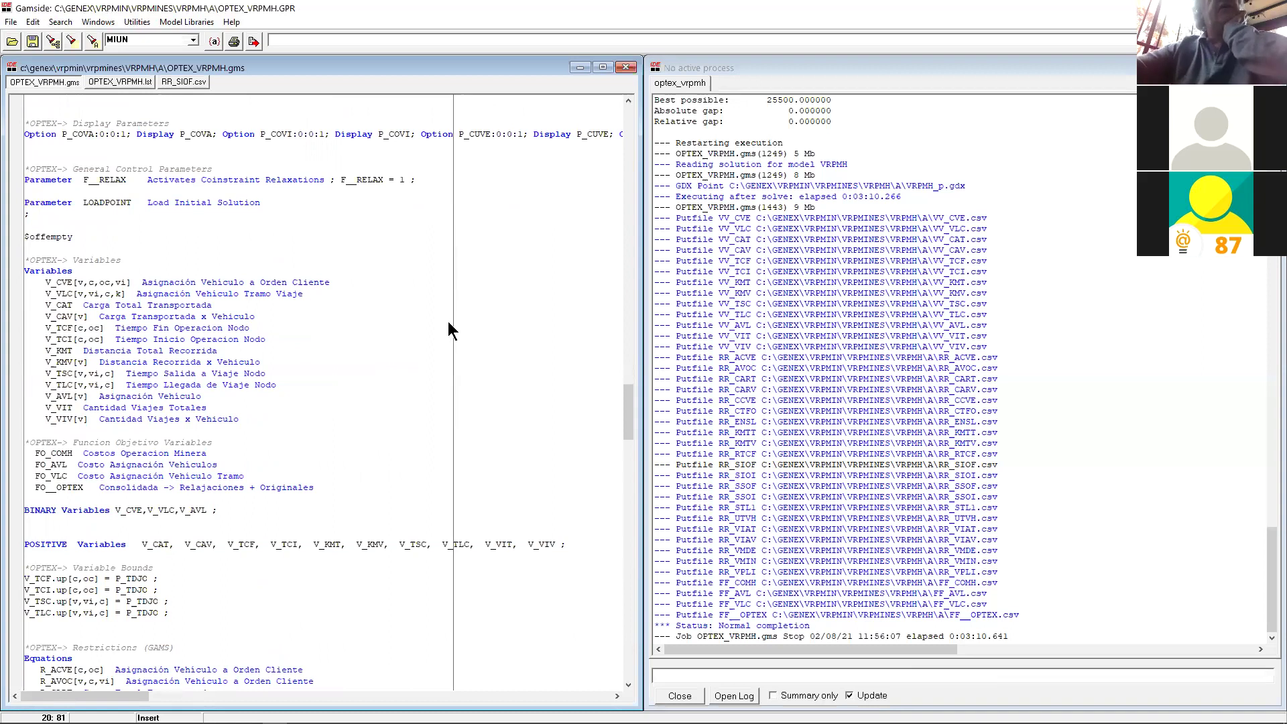
{"action": "scroll", "coordinate": [452, 329], "scroll_direction": "down", "scroll_amount": 7}
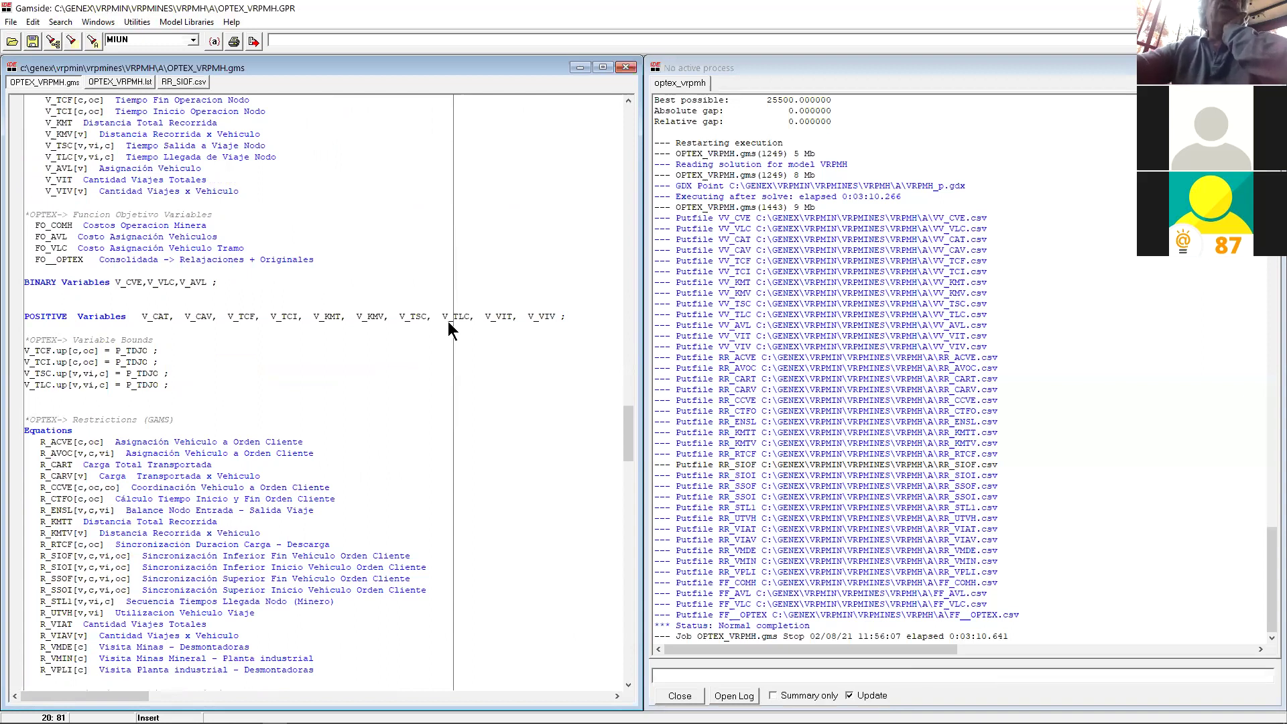
{"action": "scroll", "coordinate": [449, 328], "scroll_direction": "down", "scroll_amount": 15}
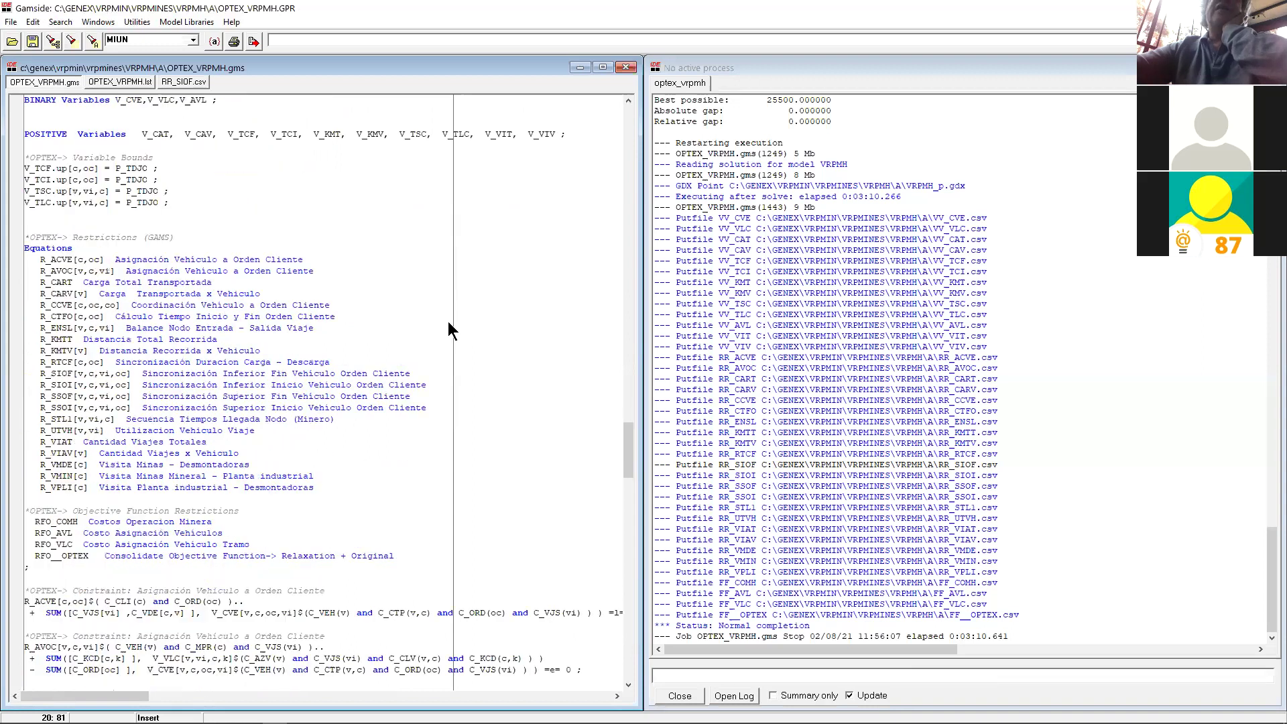
{"action": "scroll", "coordinate": [448, 324], "scroll_direction": "down", "scroll_amount": 1}
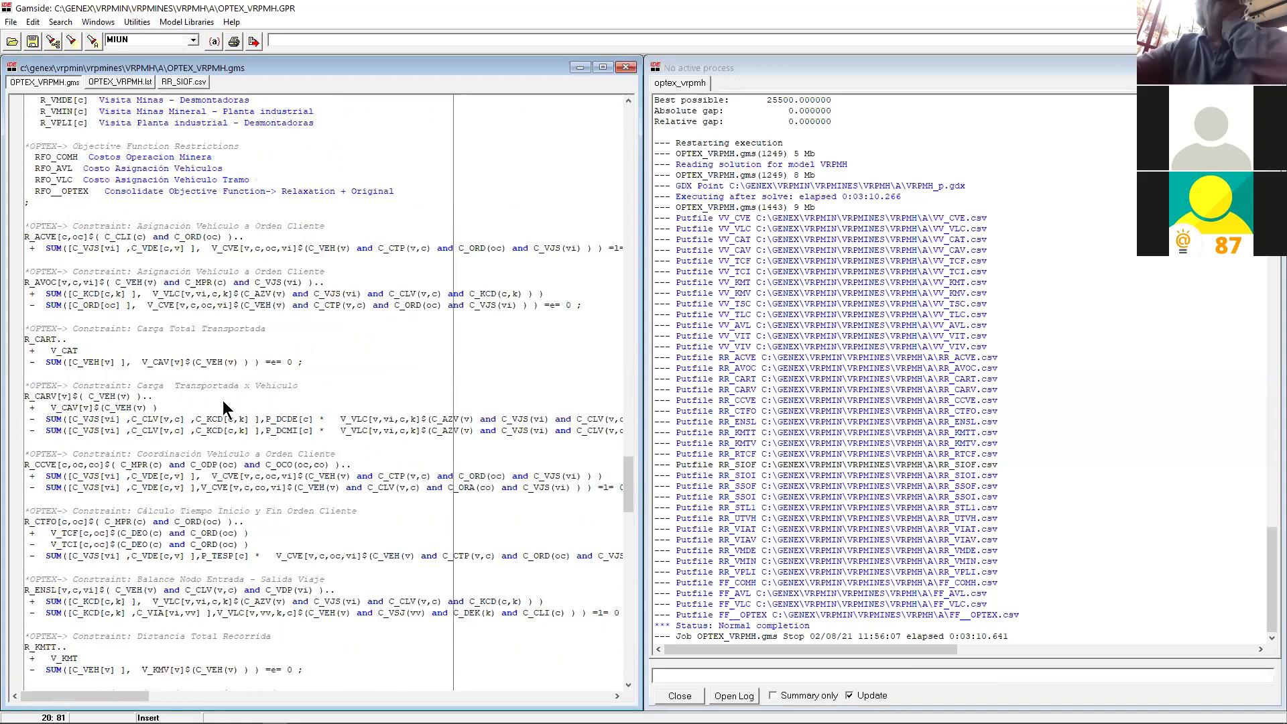
{"action": "scroll", "coordinate": [186, 161], "scroll_direction": "down", "scroll_amount": 9}
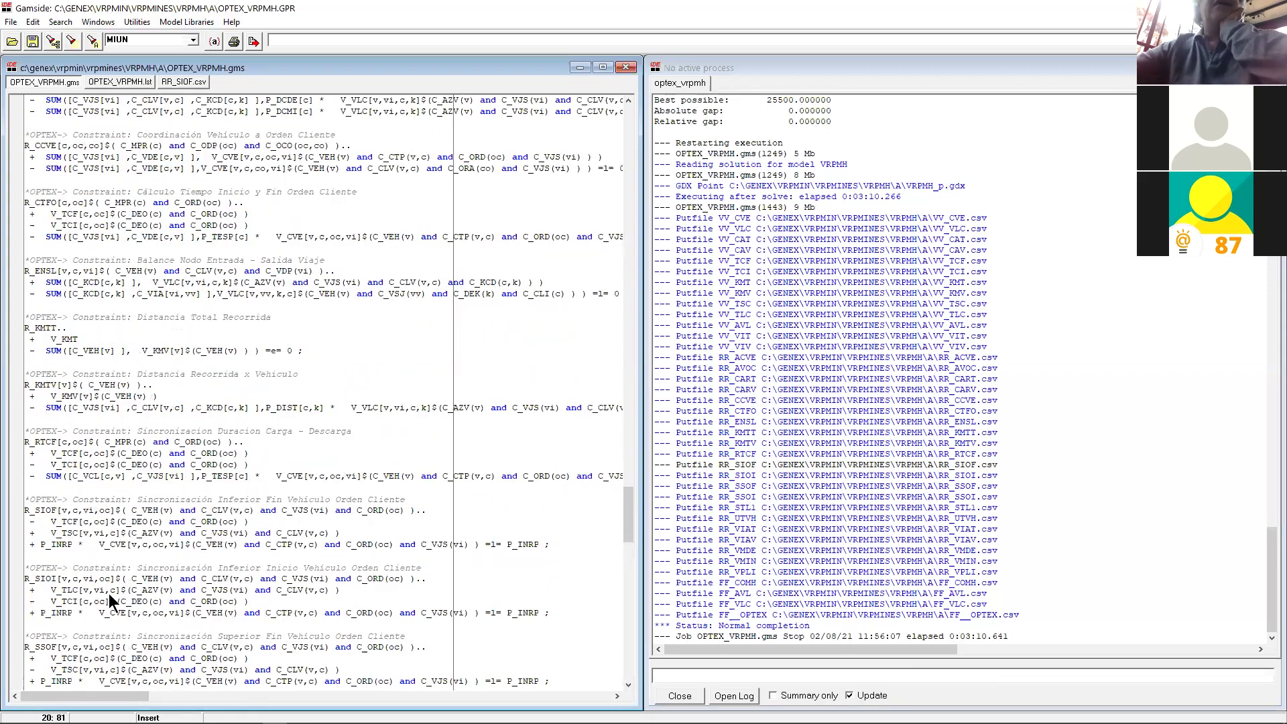
{"action": "scroll", "coordinate": [101, 513], "scroll_direction": "down", "scroll_amount": 7}
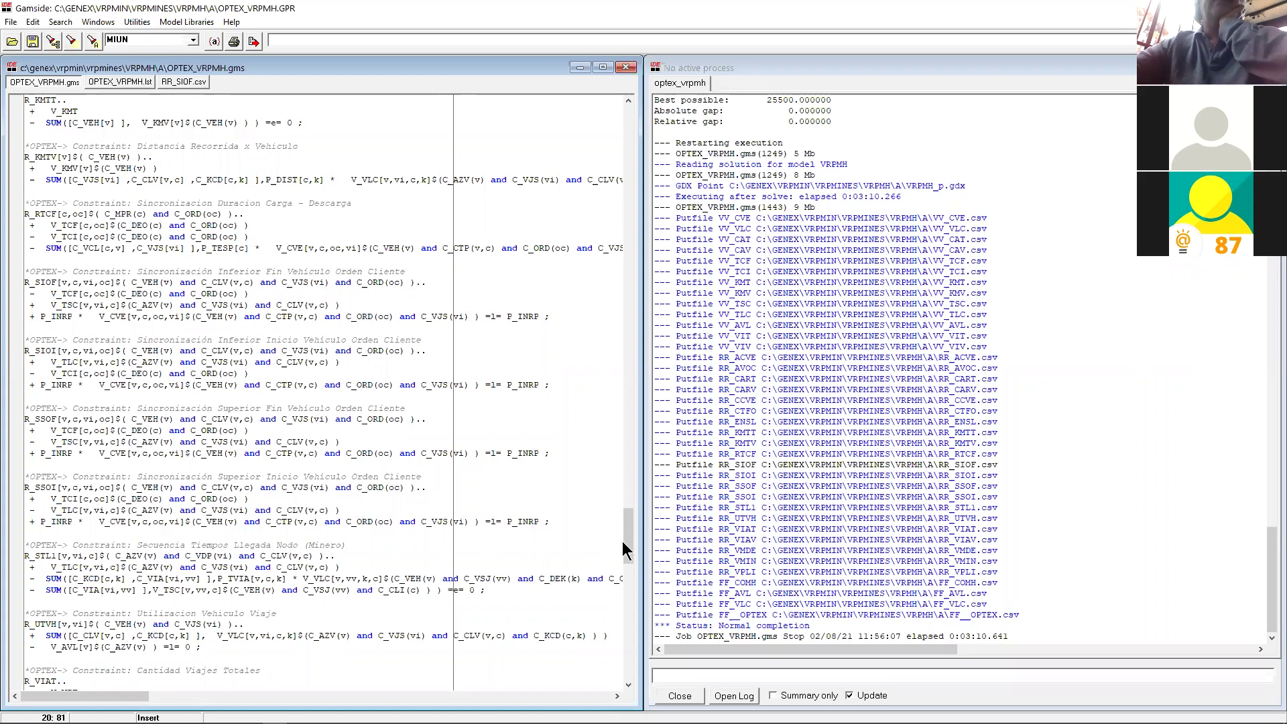
{"action": "left_click_drag", "start_coordinate": [627, 530], "coordinate": [620, 143]}
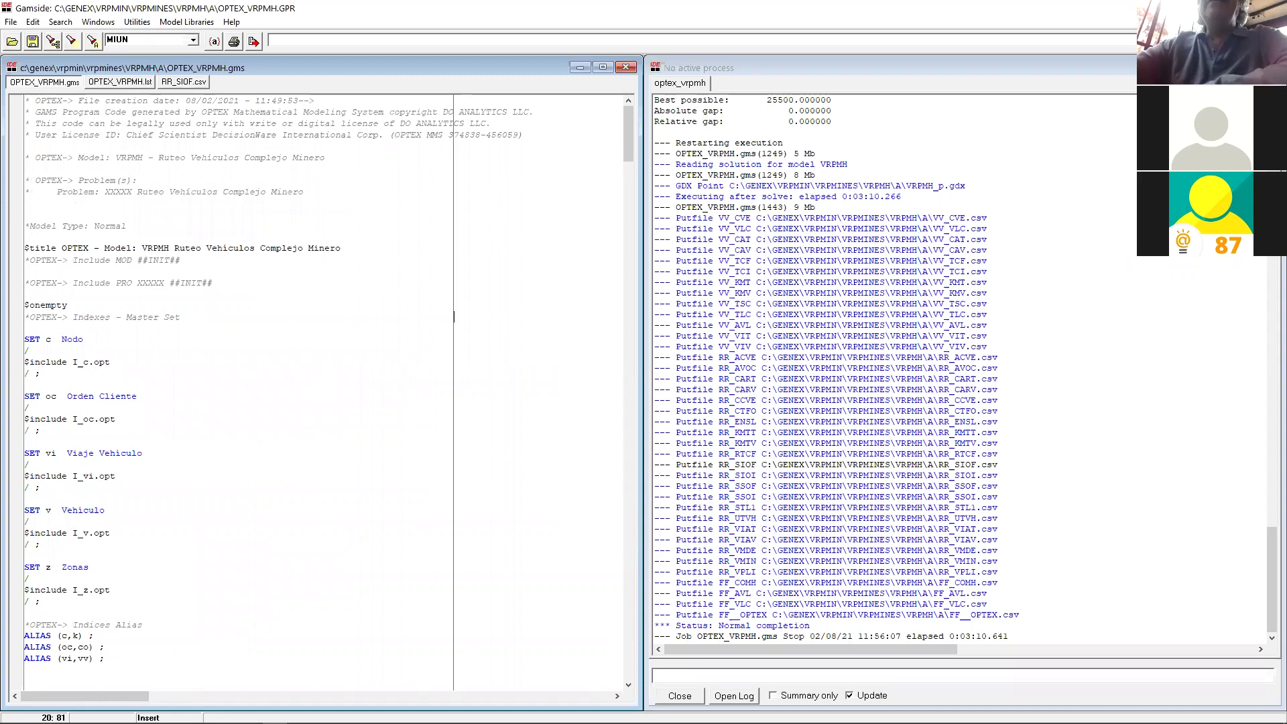
Clear the desktop and switch to the browser window with the LinkedIn article on the OPTEX short course, showing the suggested readings in item 4
{"action": "key", "text": "super+d"}
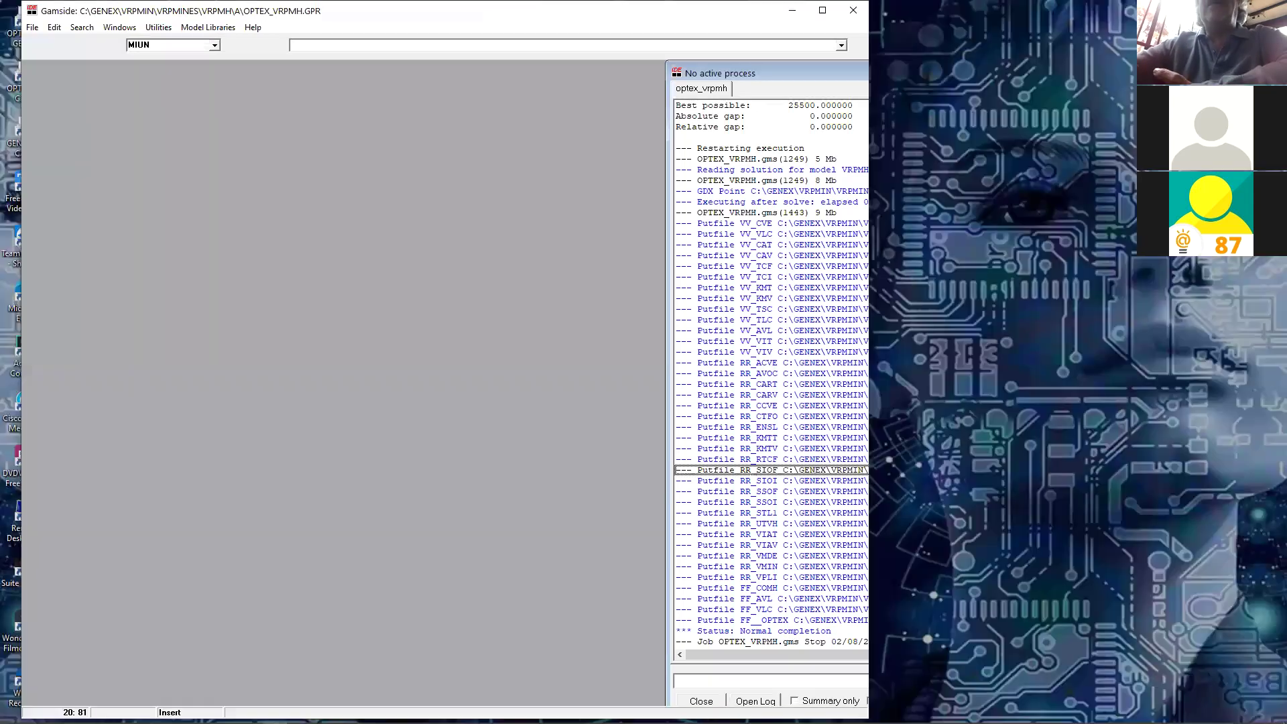
{"action": "mouse_move", "coordinate": [399, 714]}
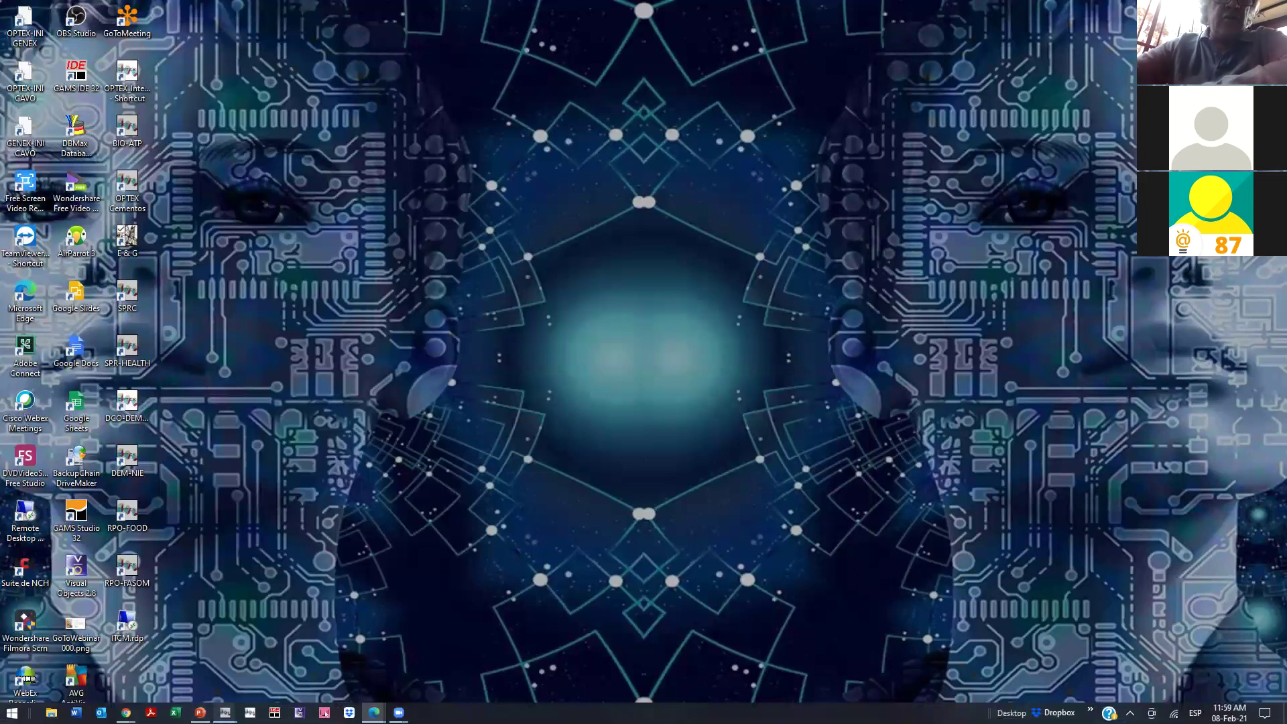
{"action": "mouse_move", "coordinate": [224, 713]}
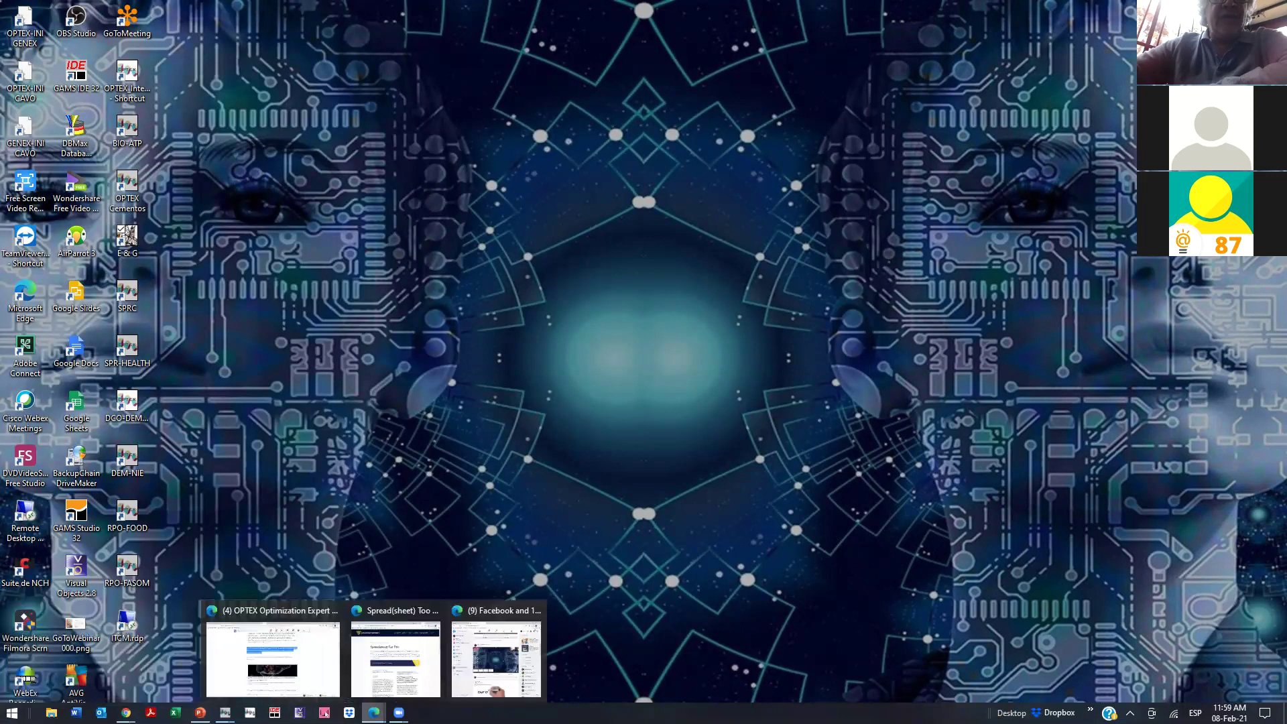
{"action": "left_click", "coordinate": [288, 677]}
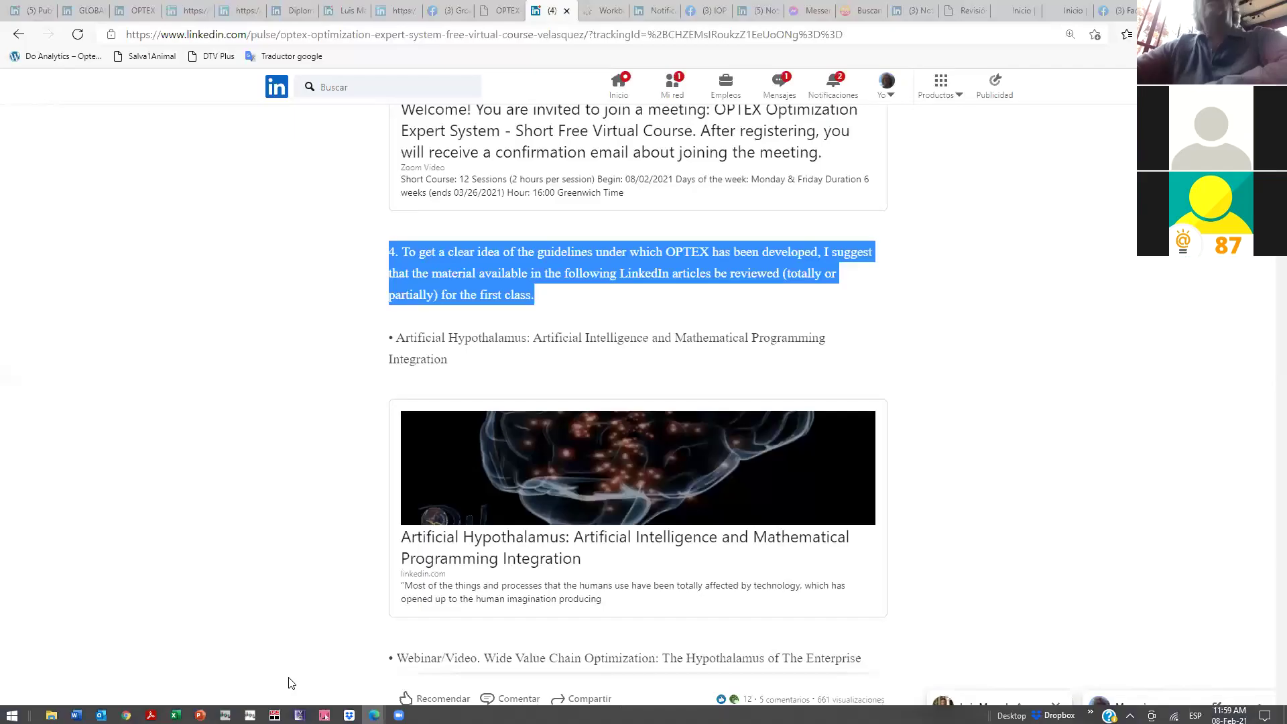
{"action": "scroll", "coordinate": [688, 467], "scroll_direction": "down", "scroll_amount": 2}
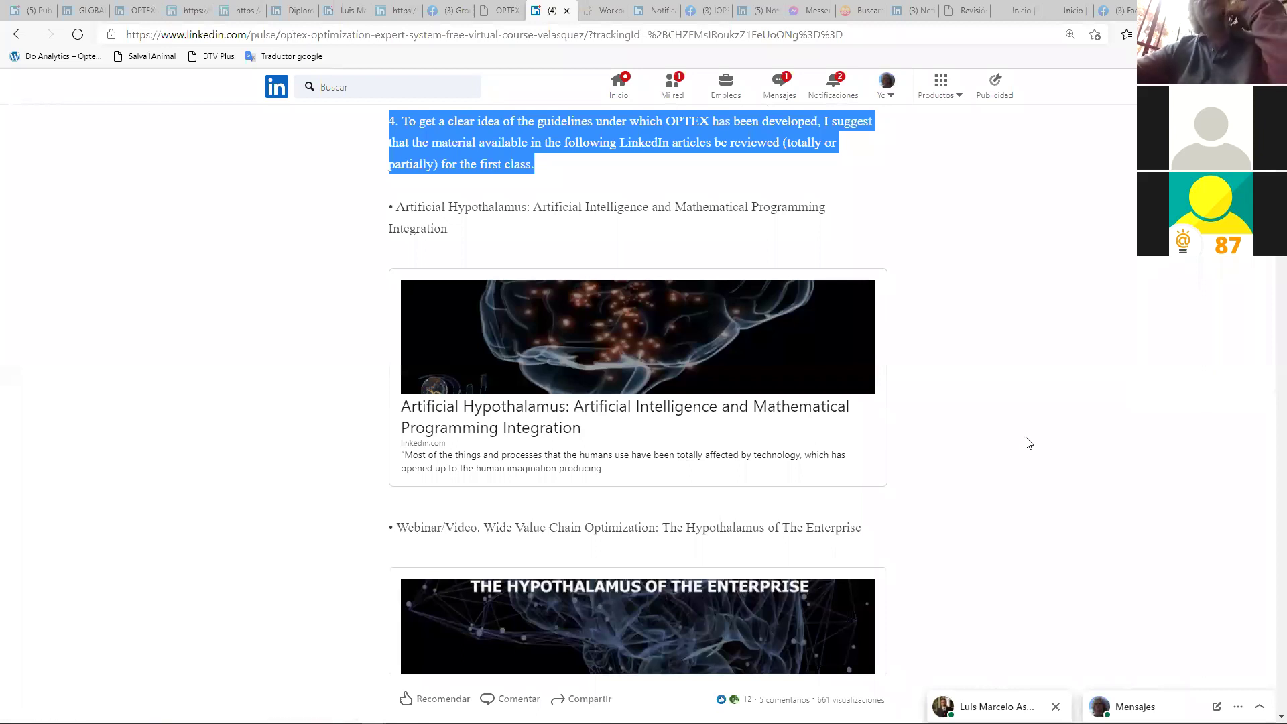
{"action": "scroll", "coordinate": [1028, 443], "scroll_direction": "up", "scroll_amount": 2}
{"action": "left_click", "coordinate": [1007, 321]}
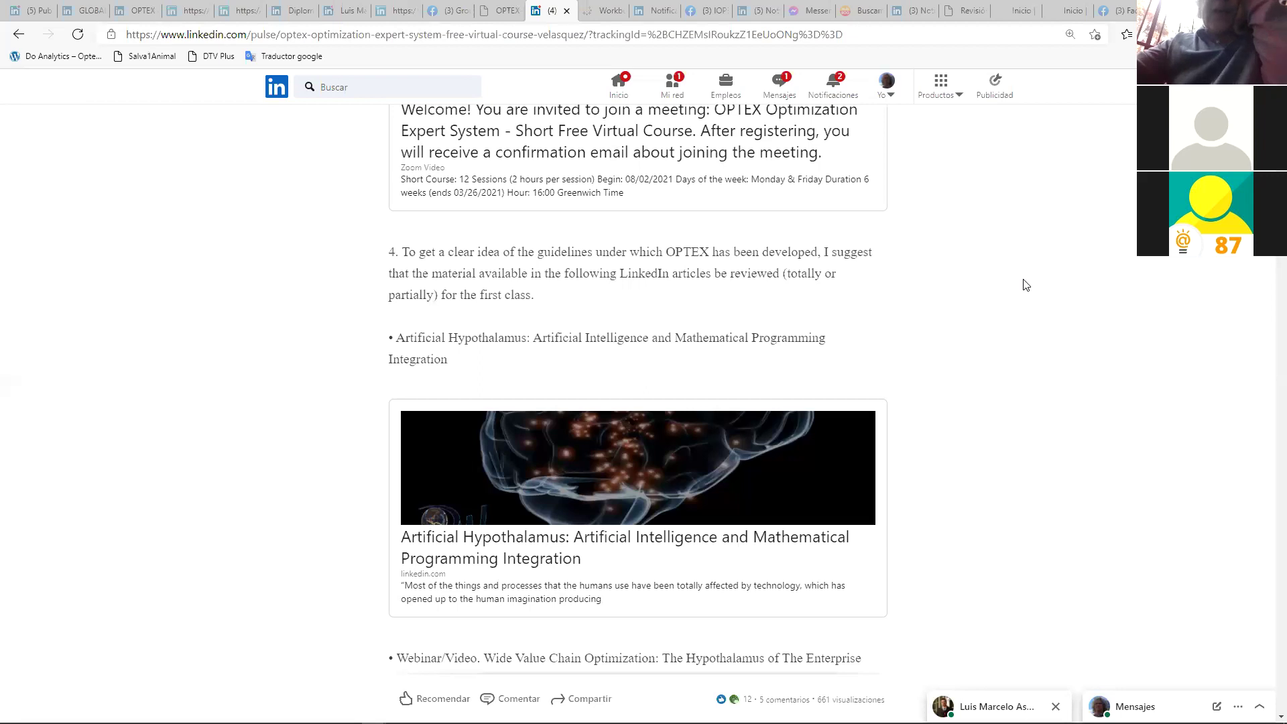
Review the article's short course requirements, covering enrollment, OPTEX installation and registration as a course assistant
{"action": "scroll", "coordinate": [1025, 285], "scroll_direction": "up", "scroll_amount": 4}
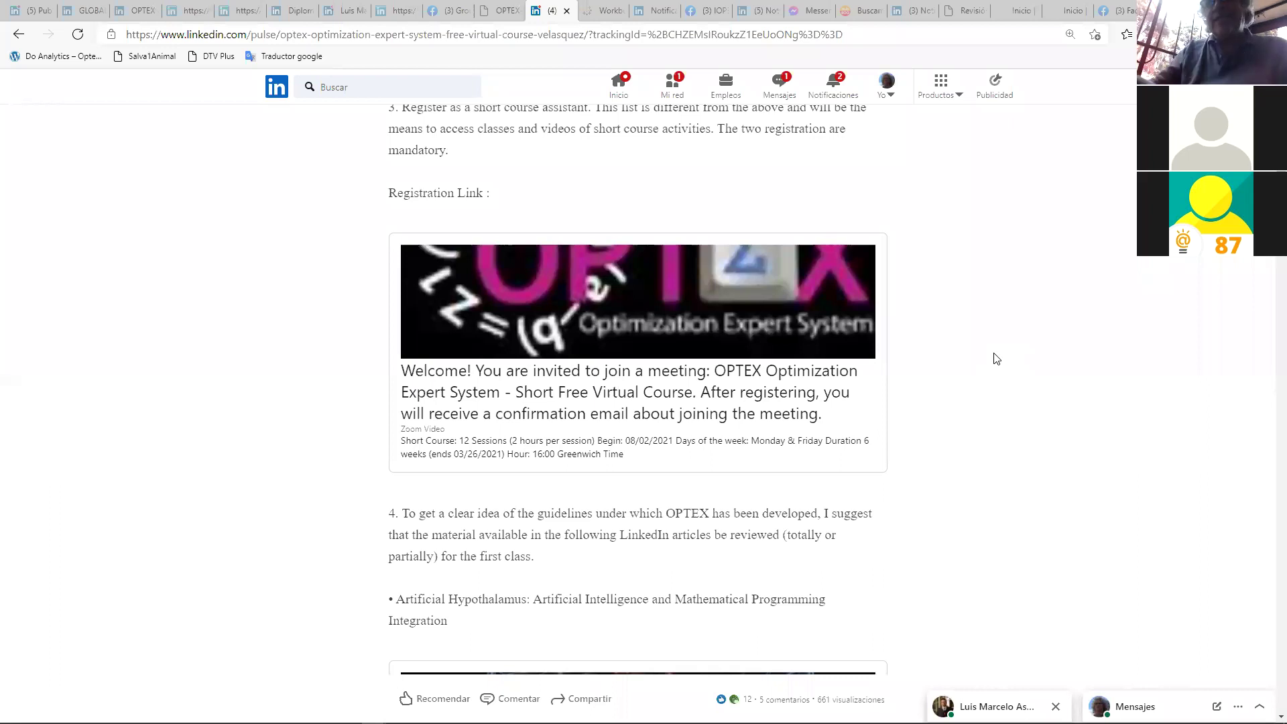
{"action": "scroll", "coordinate": [1020, 653], "scroll_direction": "up", "scroll_amount": 10}
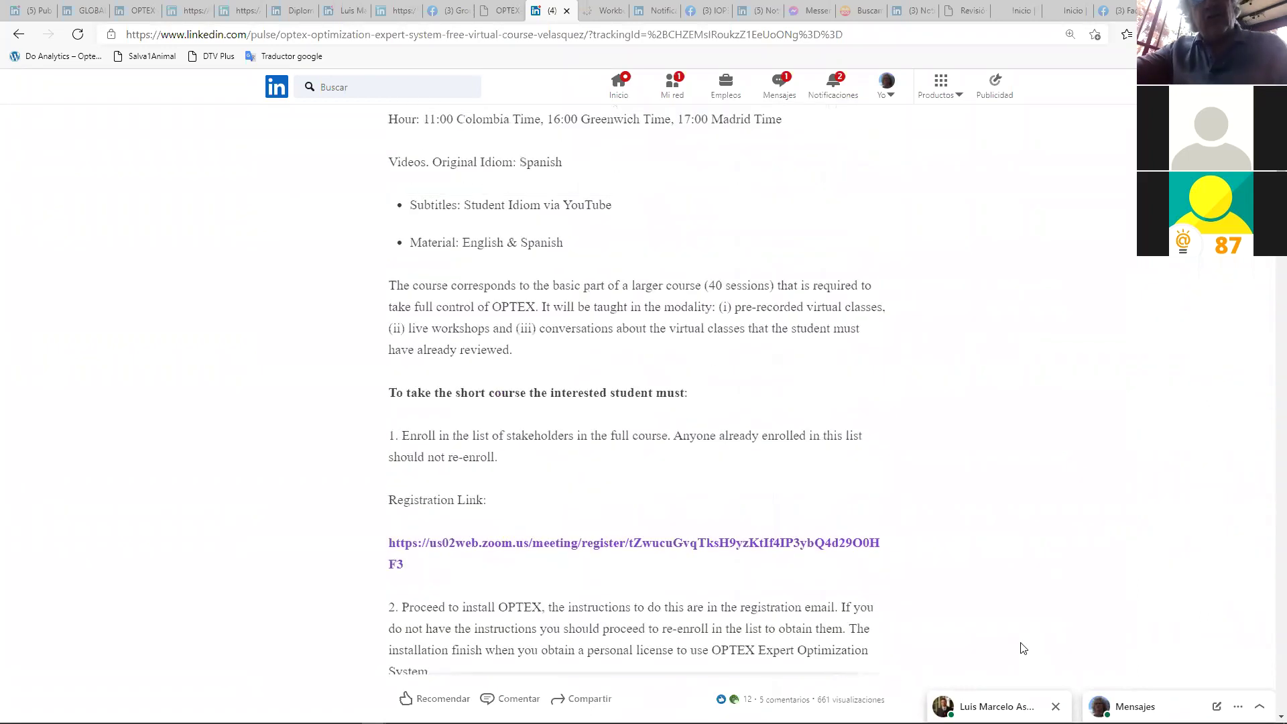
{"action": "scroll", "coordinate": [1023, 647], "scroll_direction": "down", "scroll_amount": 8}
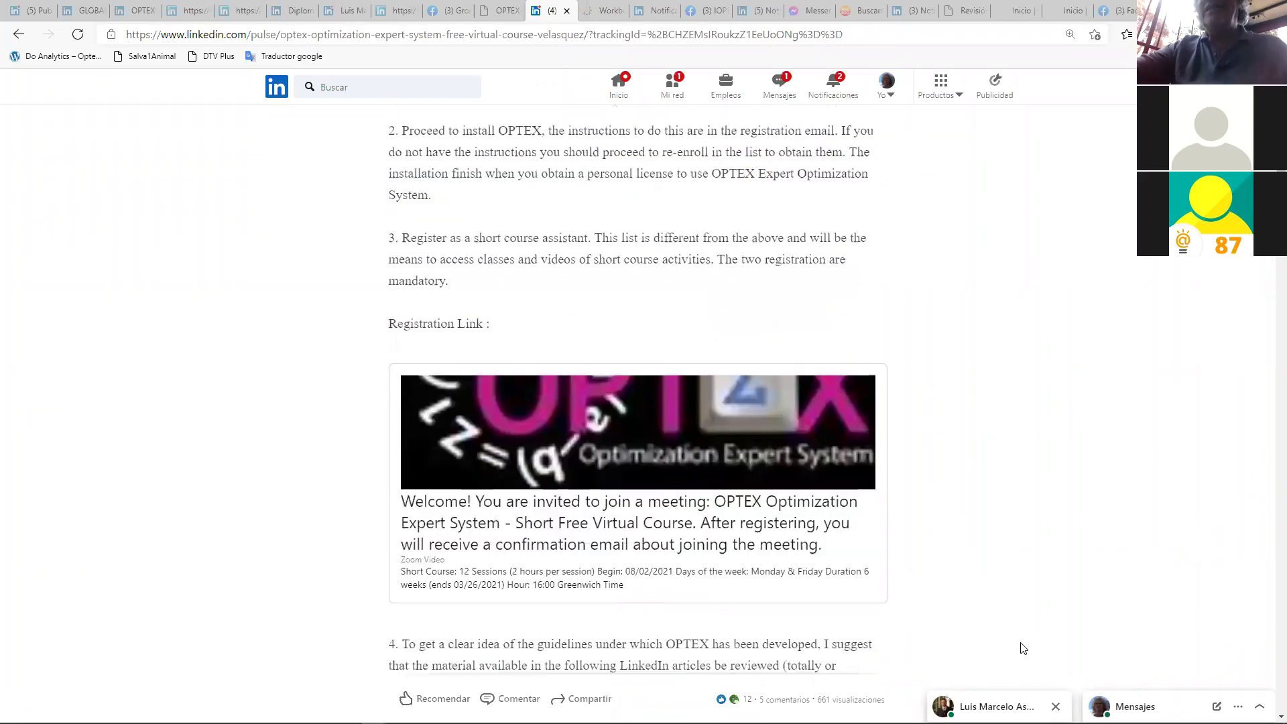
{"action": "scroll", "coordinate": [1022, 646], "scroll_direction": "down", "scroll_amount": 2}
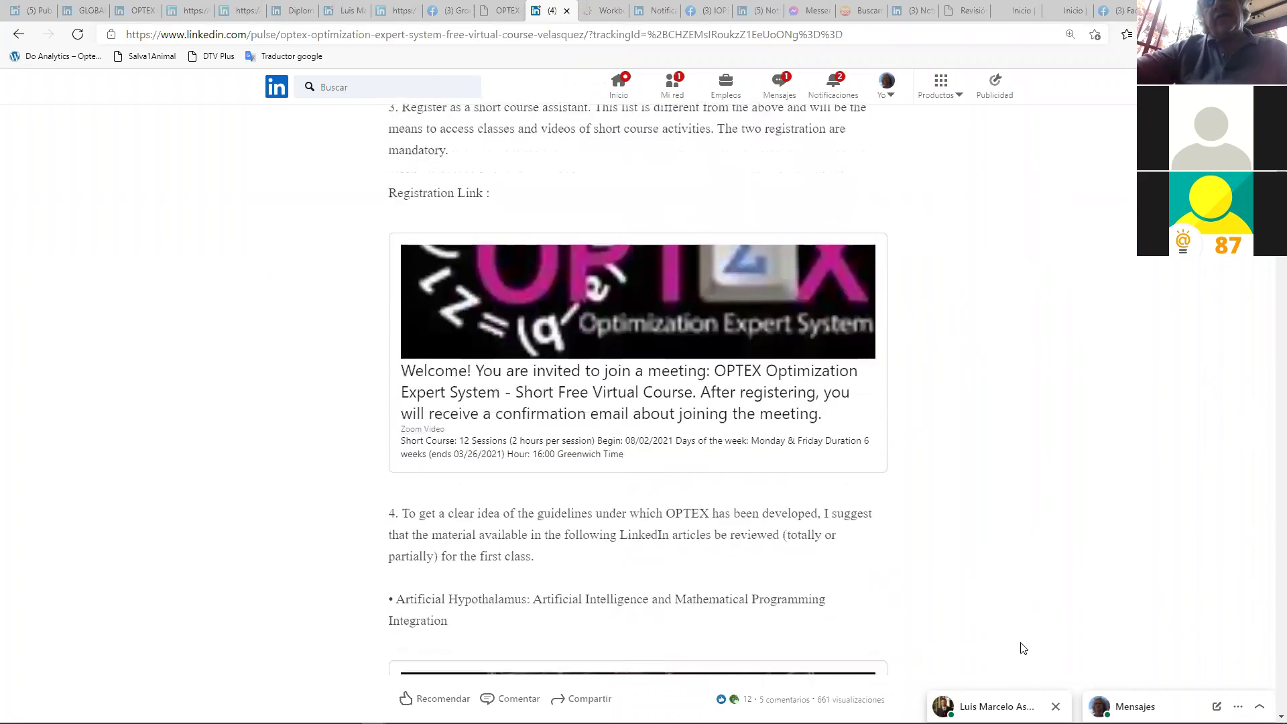
{"action": "scroll", "coordinate": [1022, 646], "scroll_direction": "down", "scroll_amount": 2}
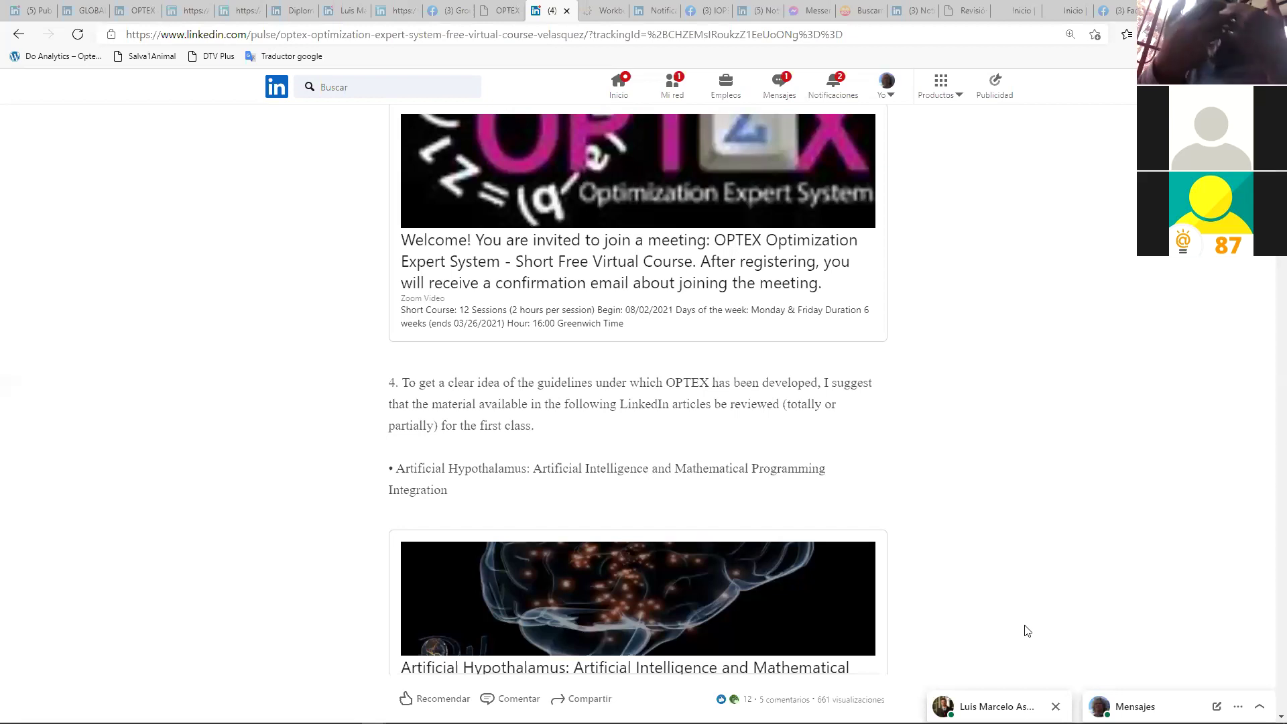
Switch to the OPTEX Optimization Expert System window and select the application E&G - Despacho Hidro-Termico-Gas
{"action": "mouse_move", "coordinate": [101, 712]}
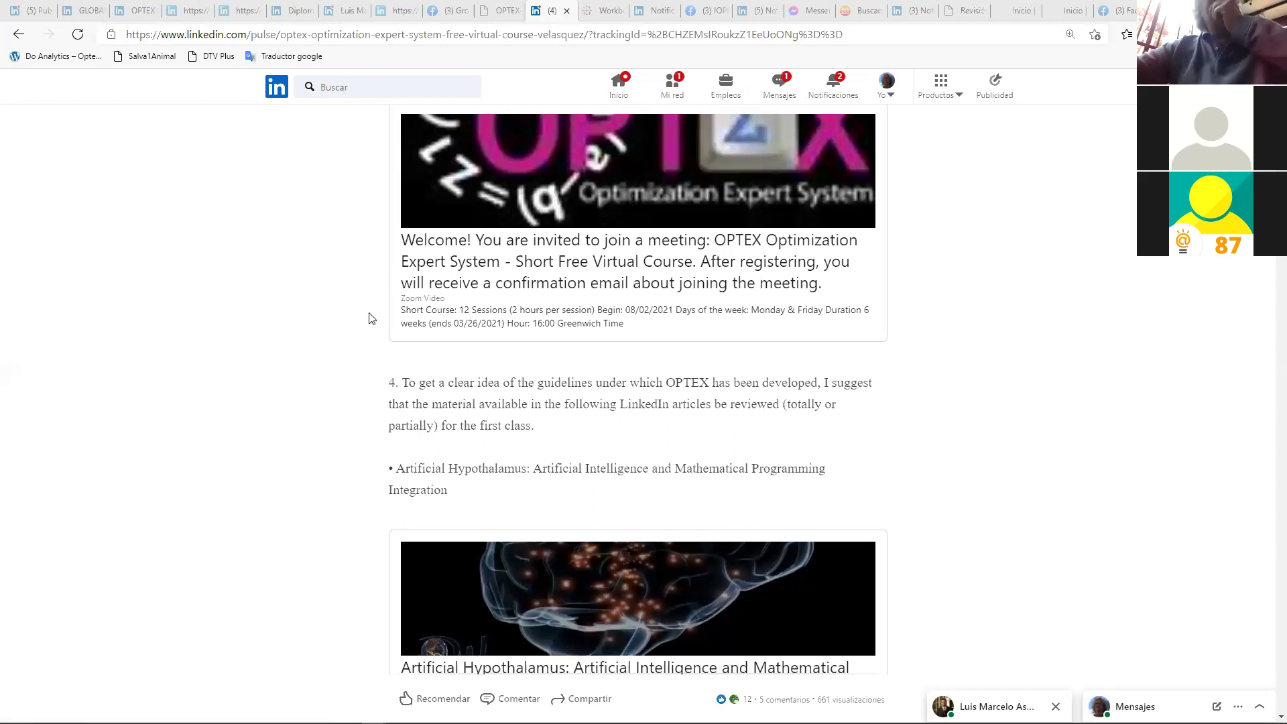
{"action": "key", "text": "alt+Tab"}
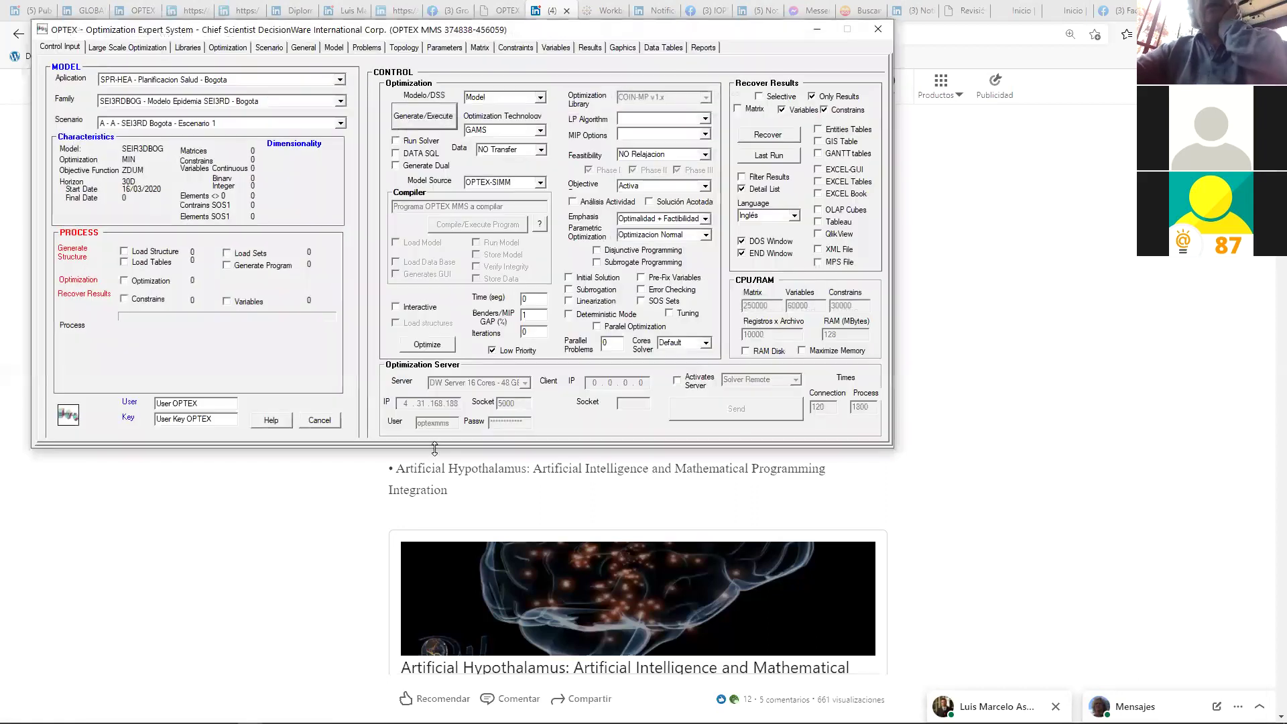
{"action": "left_click", "coordinate": [341, 80]}
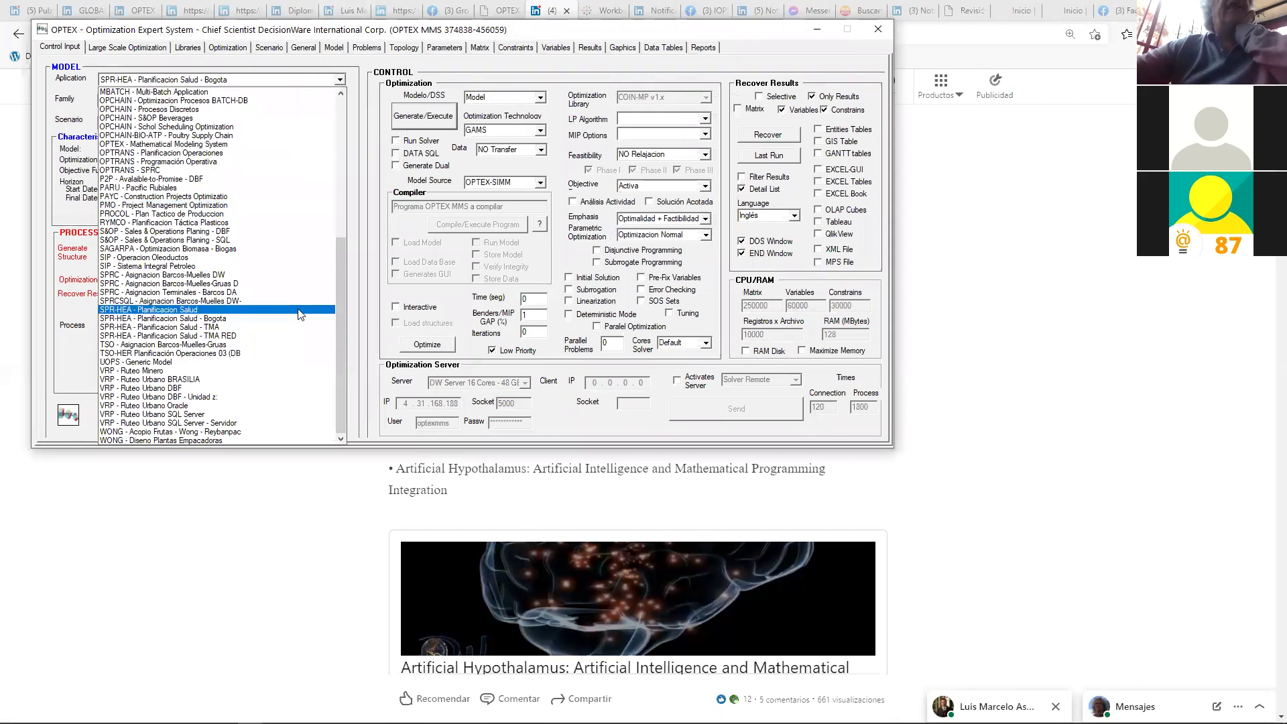
{"action": "scroll", "coordinate": [291, 215], "scroll_direction": "up", "scroll_amount": 1}
{"action": "scroll", "coordinate": [292, 215], "scroll_direction": "up", "scroll_amount": 5}
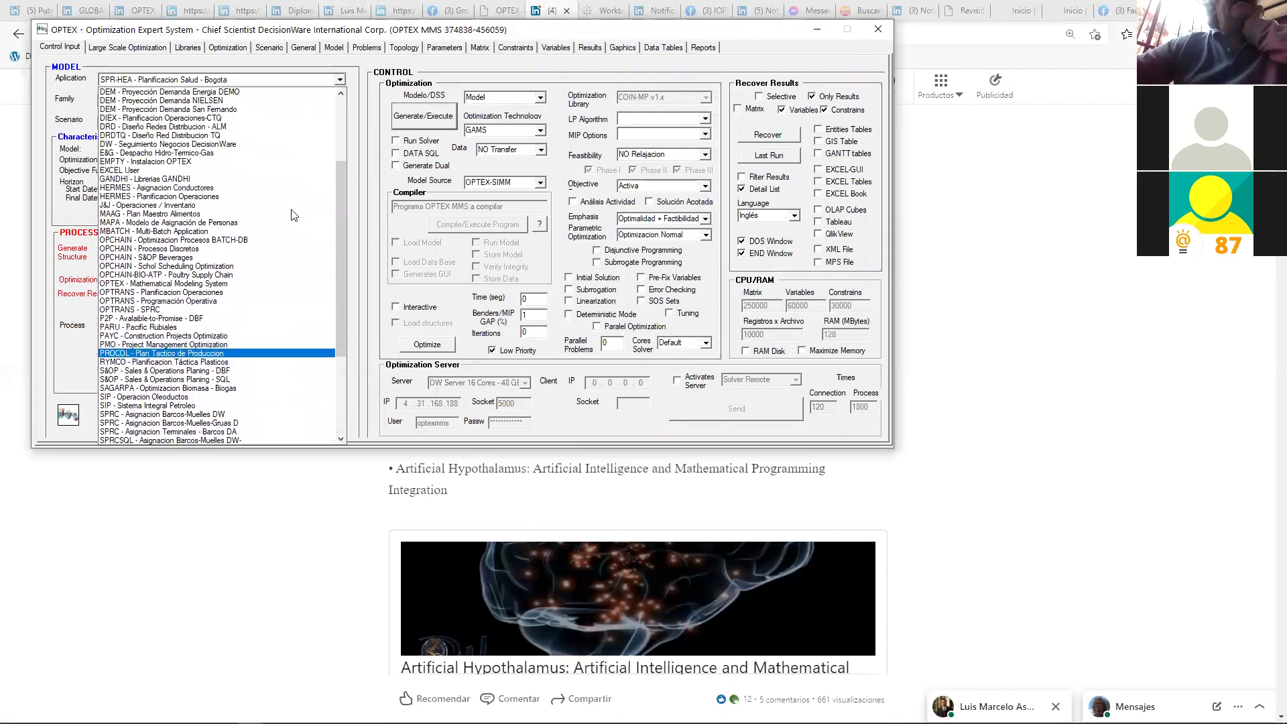
{"action": "scroll", "coordinate": [231, 253], "scroll_direction": "up", "scroll_amount": 3}
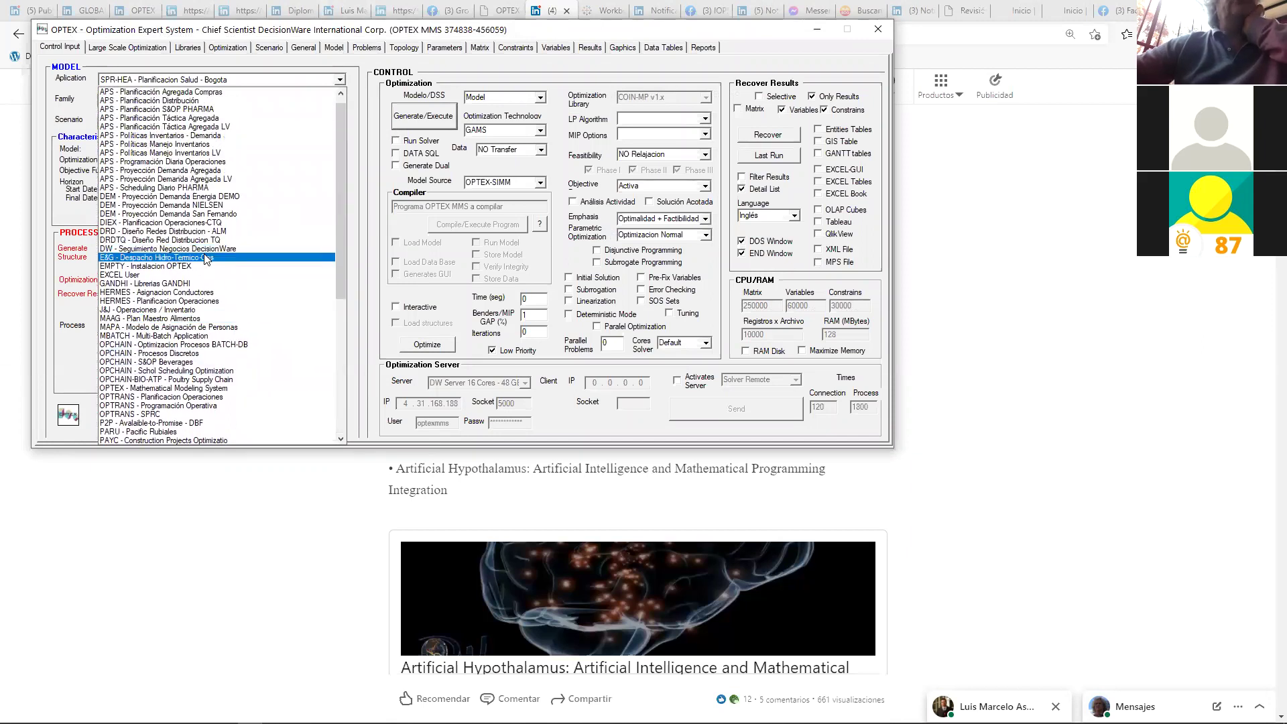
{"action": "left_click", "coordinate": [204, 257]}
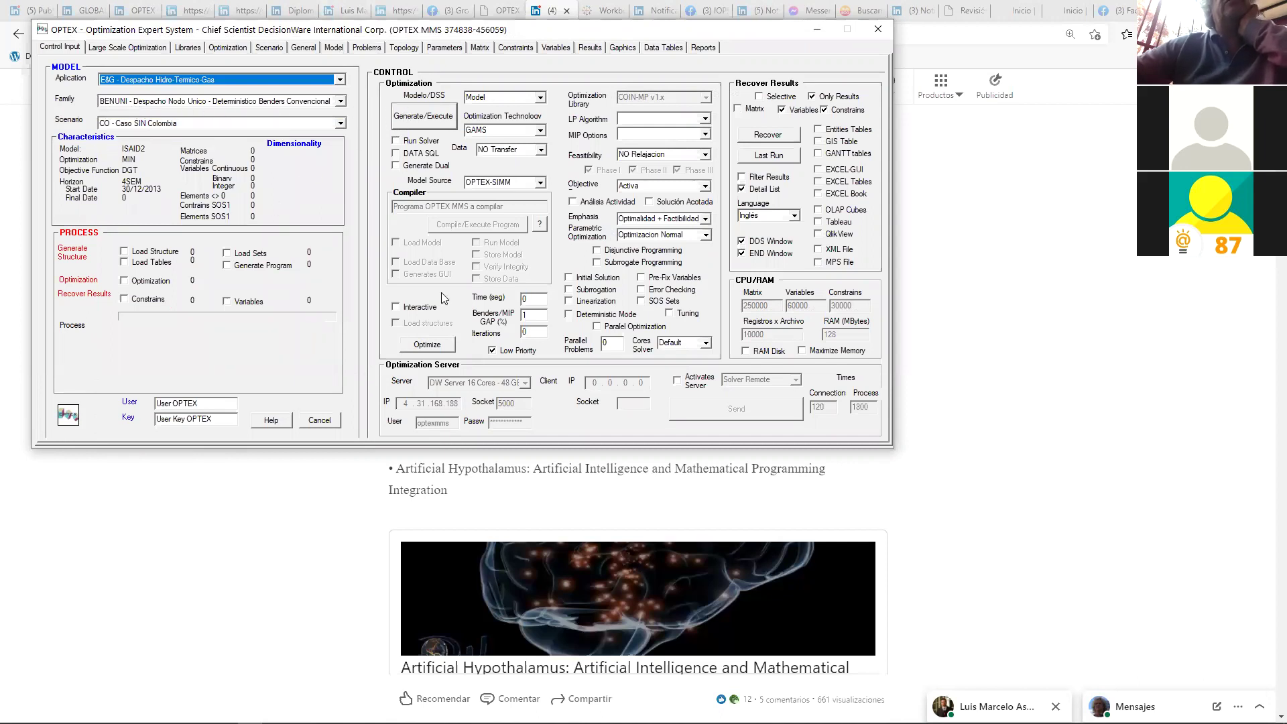
Try to generate the BENUNI model for the CO - Caso SIN Colombia scenario with GAMS as optimization technology
{"action": "left_click", "coordinate": [420, 118]}
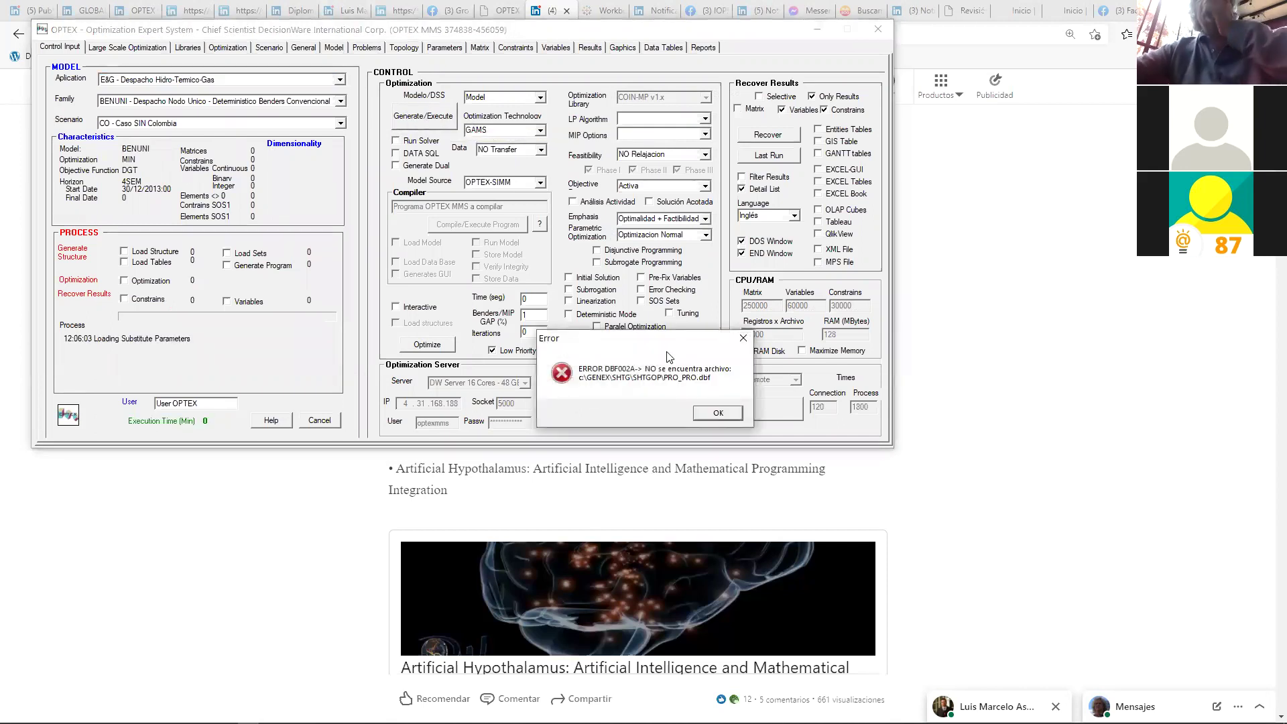
{"action": "left_click", "coordinate": [713, 413]}
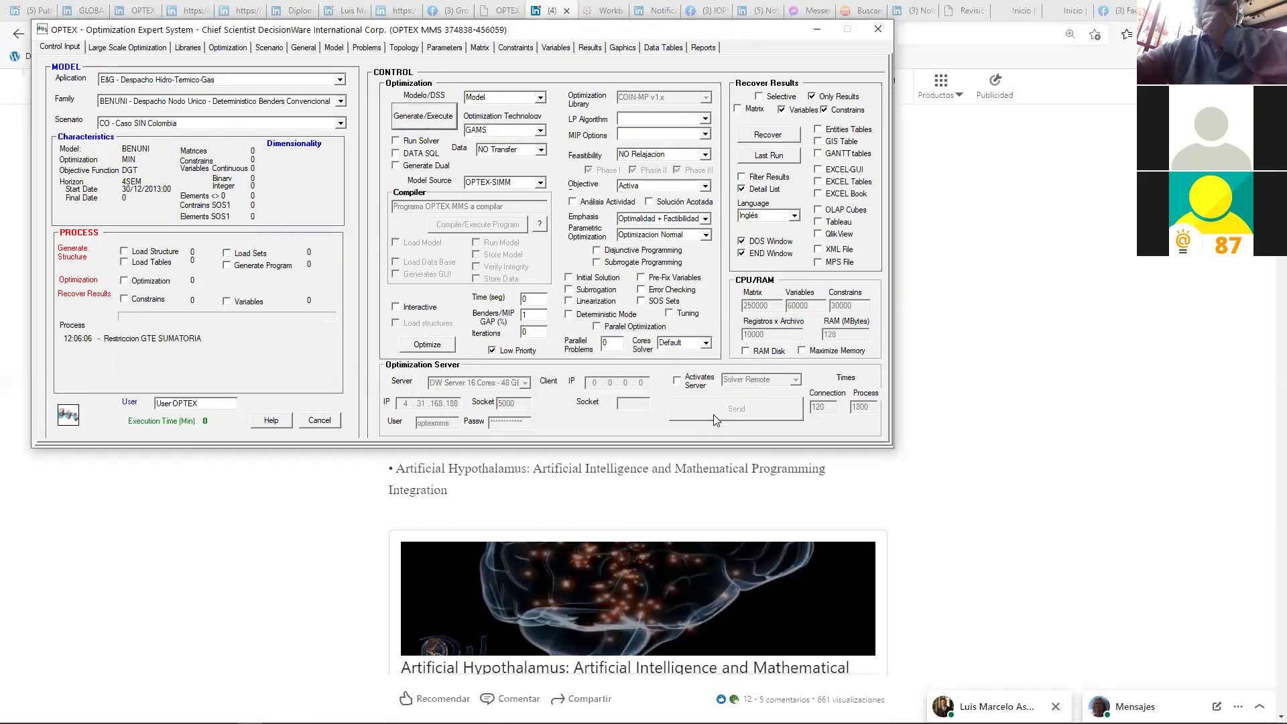
{"action": "left_click", "coordinate": [713, 419]}
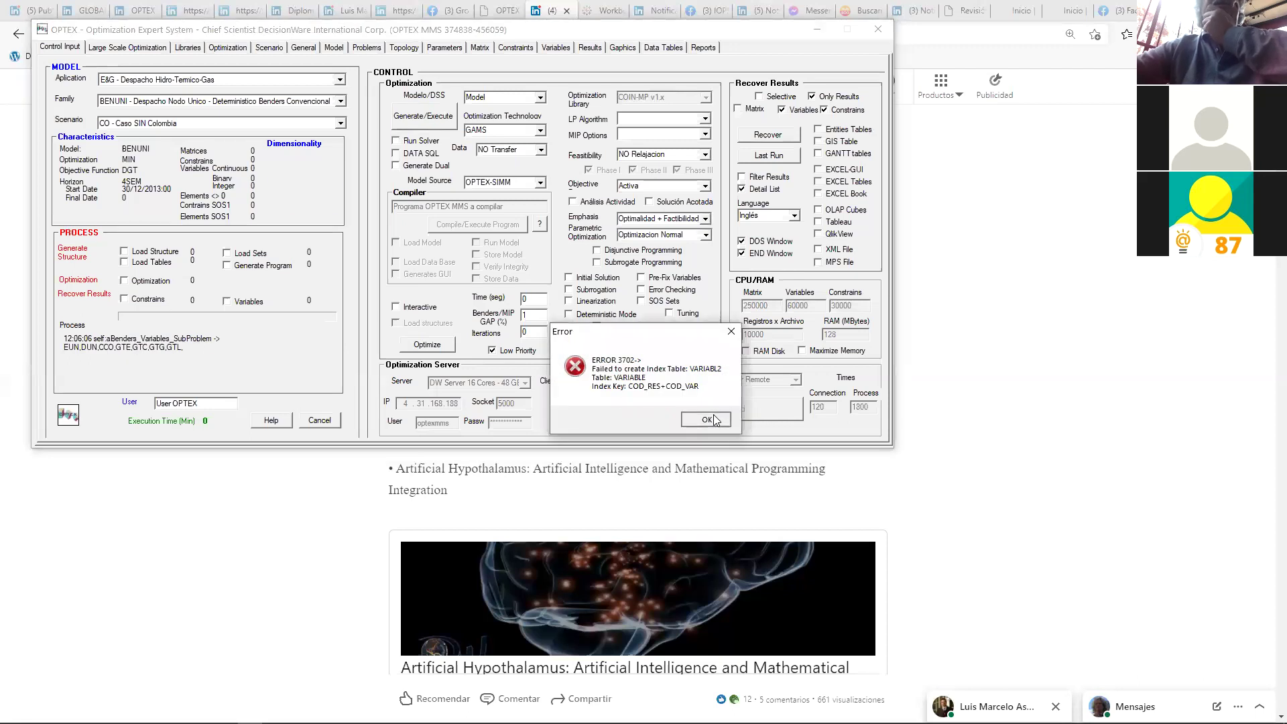
{"action": "left_click", "coordinate": [739, 433]}
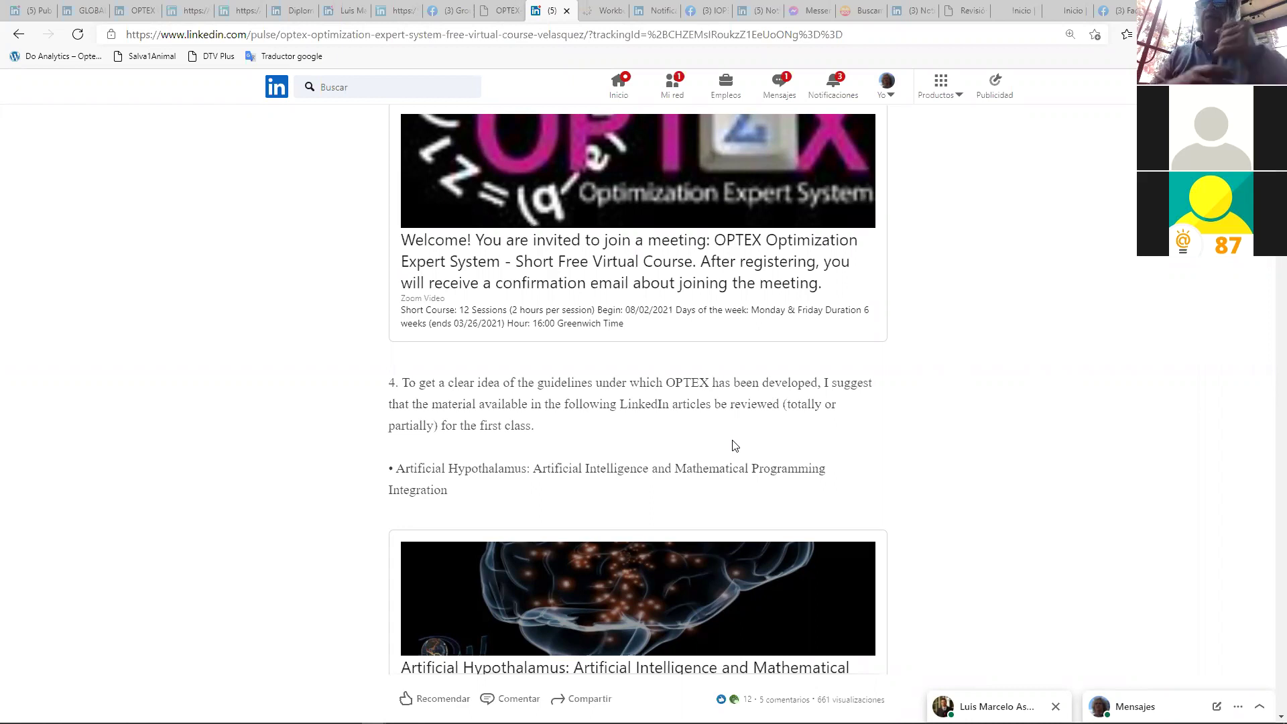
Switch to the OPTEX-EYG Modeler Menu window and narrow its navigation tree to give the icon area more room
{"action": "scroll", "coordinate": [704, 609], "scroll_direction": "down", "scroll_amount": 4}
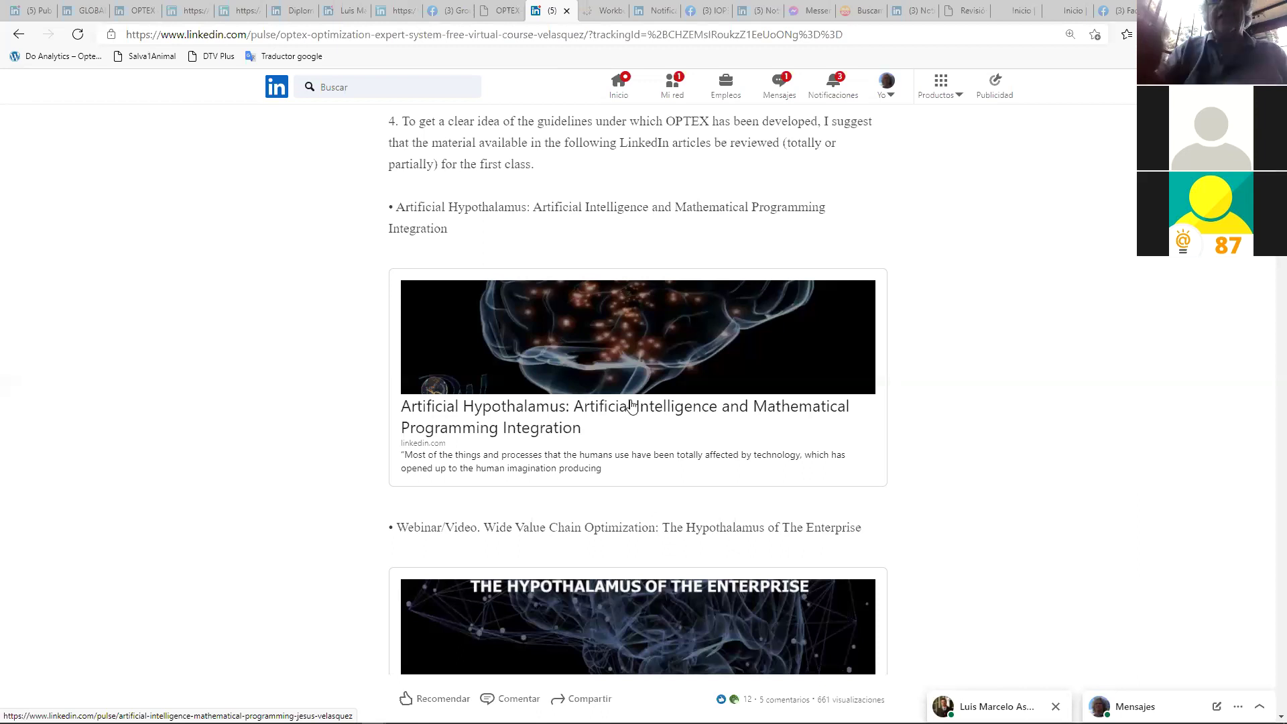
{"action": "mouse_move", "coordinate": [282, 718]}
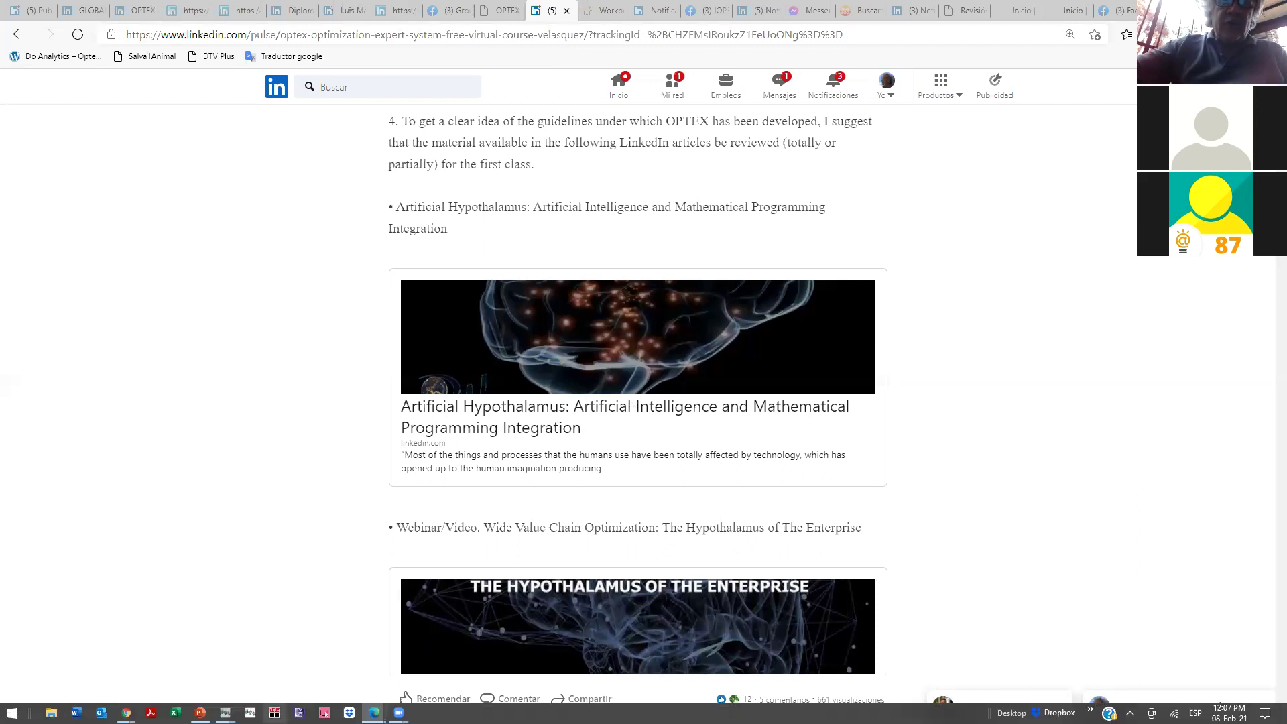
{"action": "mouse_move", "coordinate": [225, 712]}
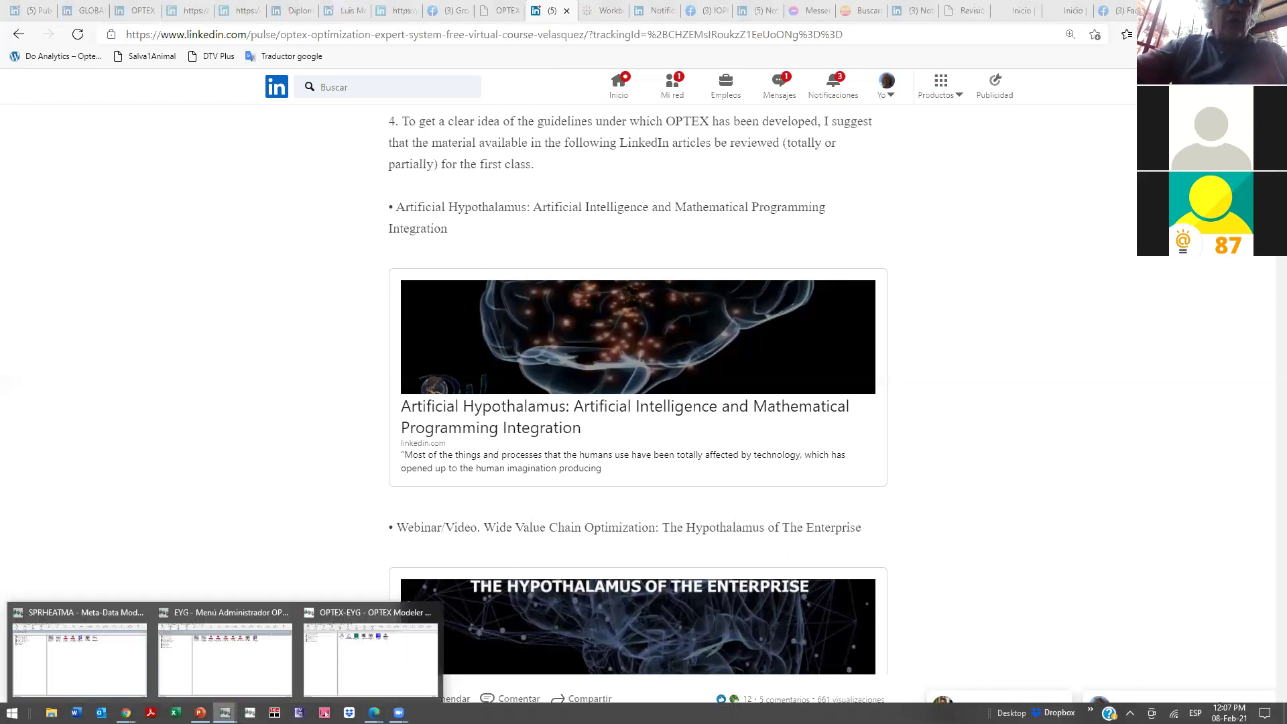
{"action": "left_click", "coordinate": [346, 668]}
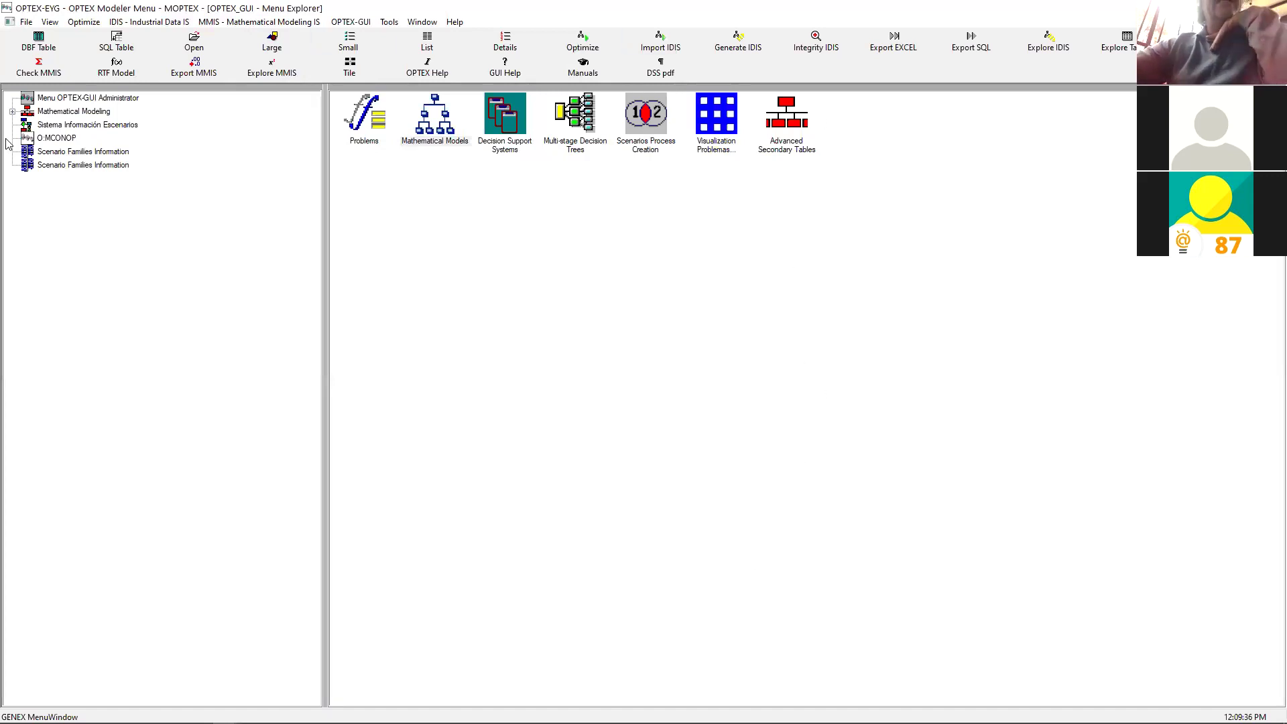
{"action": "left_click_drag", "start_coordinate": [324, 221], "coordinate": [202, 256]}
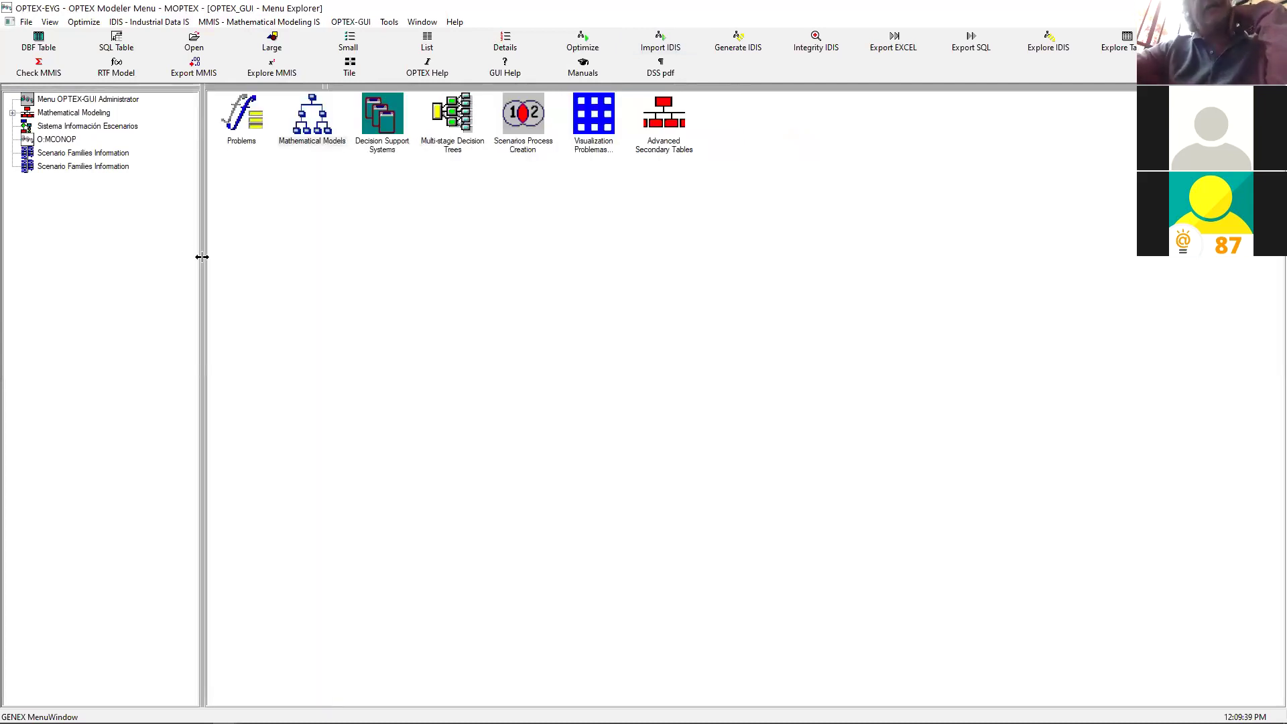
{"action": "left_click_drag", "start_coordinate": [201, 256], "coordinate": [251, 269]}
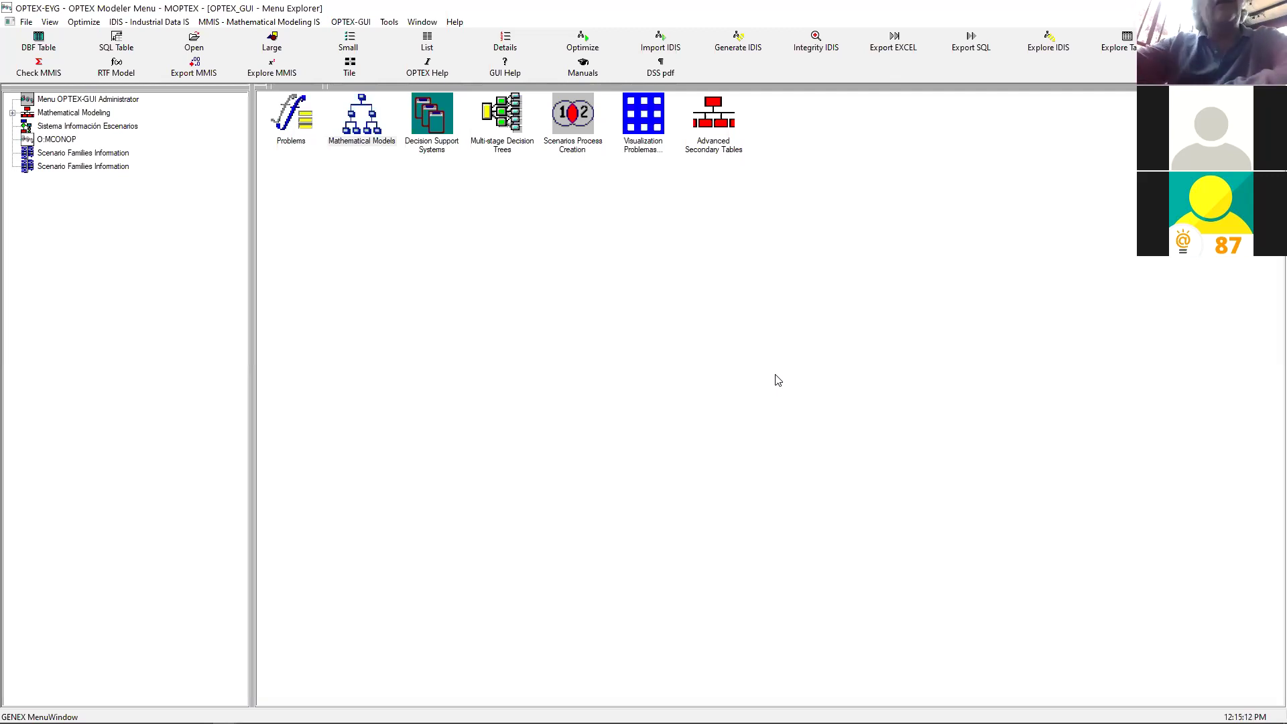
Return to the LinkedIn course article and examine the recommended articles and webinars, the reference book, the course objective and the topics
{"action": "mouse_move", "coordinate": [12, 712]}
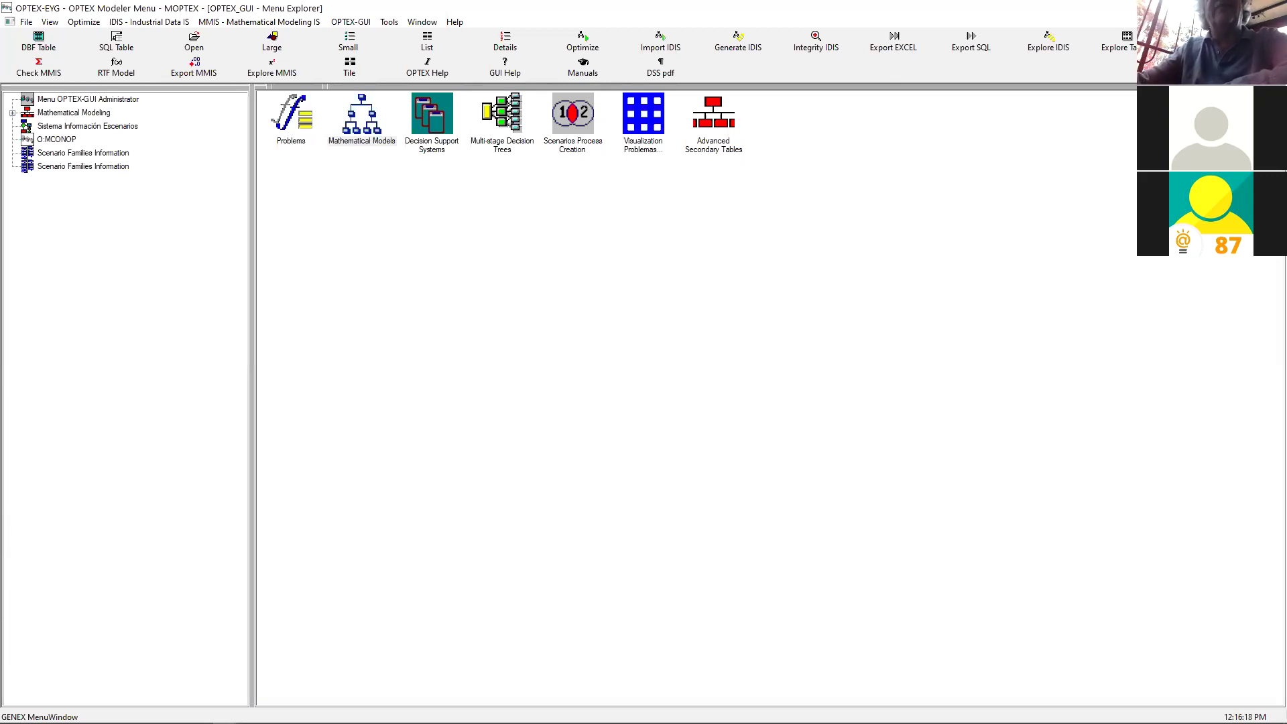
{"action": "key", "text": "alt+Tab"}
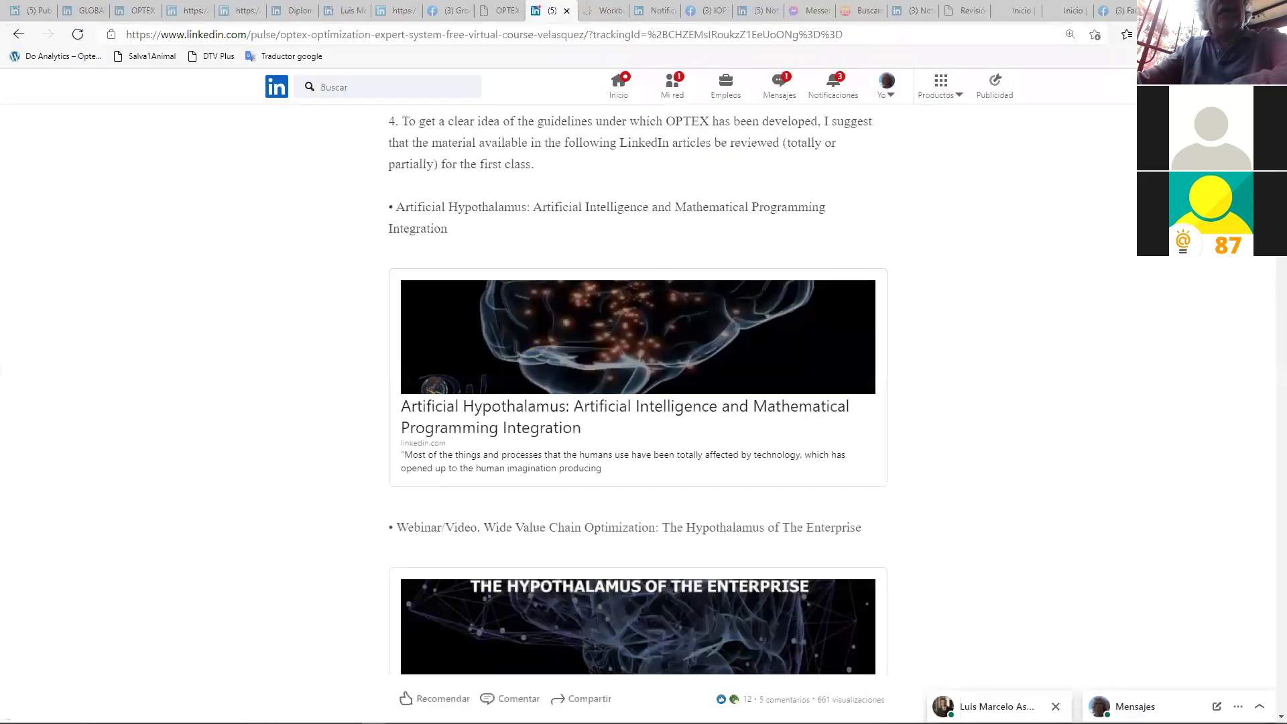
{"action": "scroll", "coordinate": [987, 357], "scroll_direction": "down", "scroll_amount": 4}
{"action": "scroll", "coordinate": [985, 353], "scroll_direction": "up", "scroll_amount": 4}
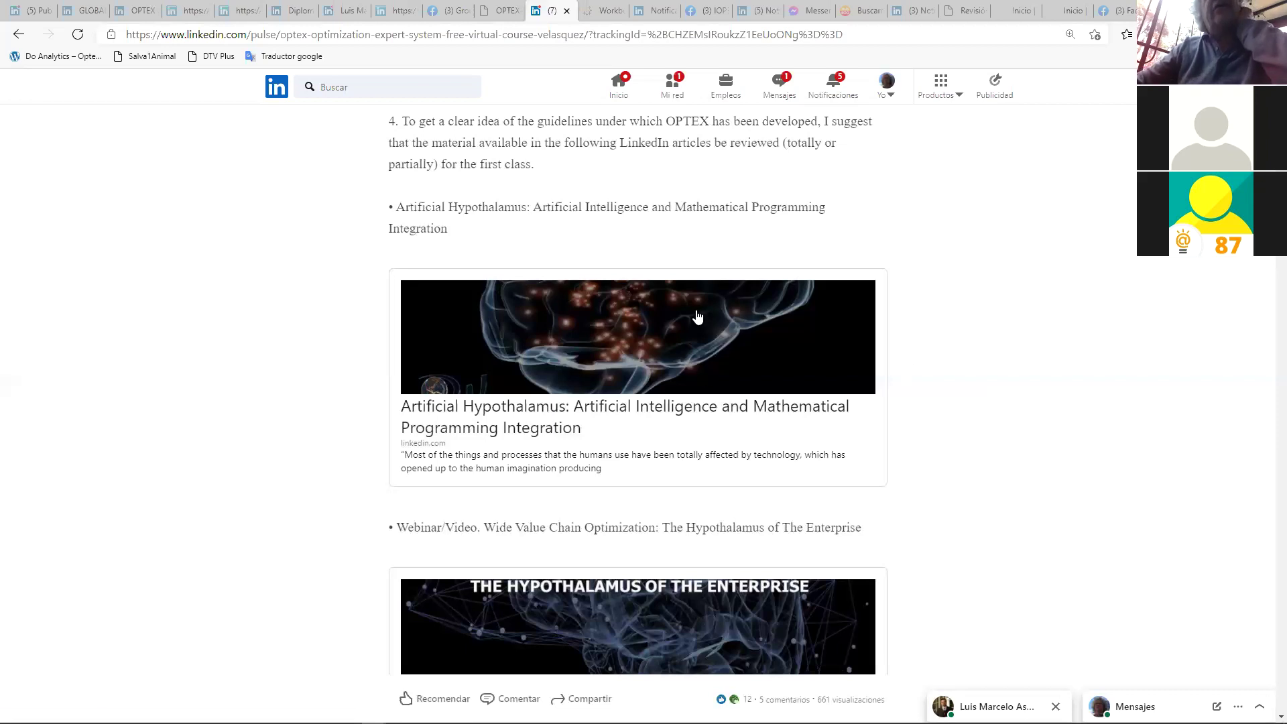
{"action": "scroll", "coordinate": [697, 317], "scroll_direction": "down", "scroll_amount": 2}
{"action": "scroll", "coordinate": [696, 317], "scroll_direction": "down", "scroll_amount": 1}
{"action": "scroll", "coordinate": [697, 316], "scroll_direction": "up", "scroll_amount": 1}
{"action": "scroll", "coordinate": [693, 308], "scroll_direction": "down", "scroll_amount": 2}
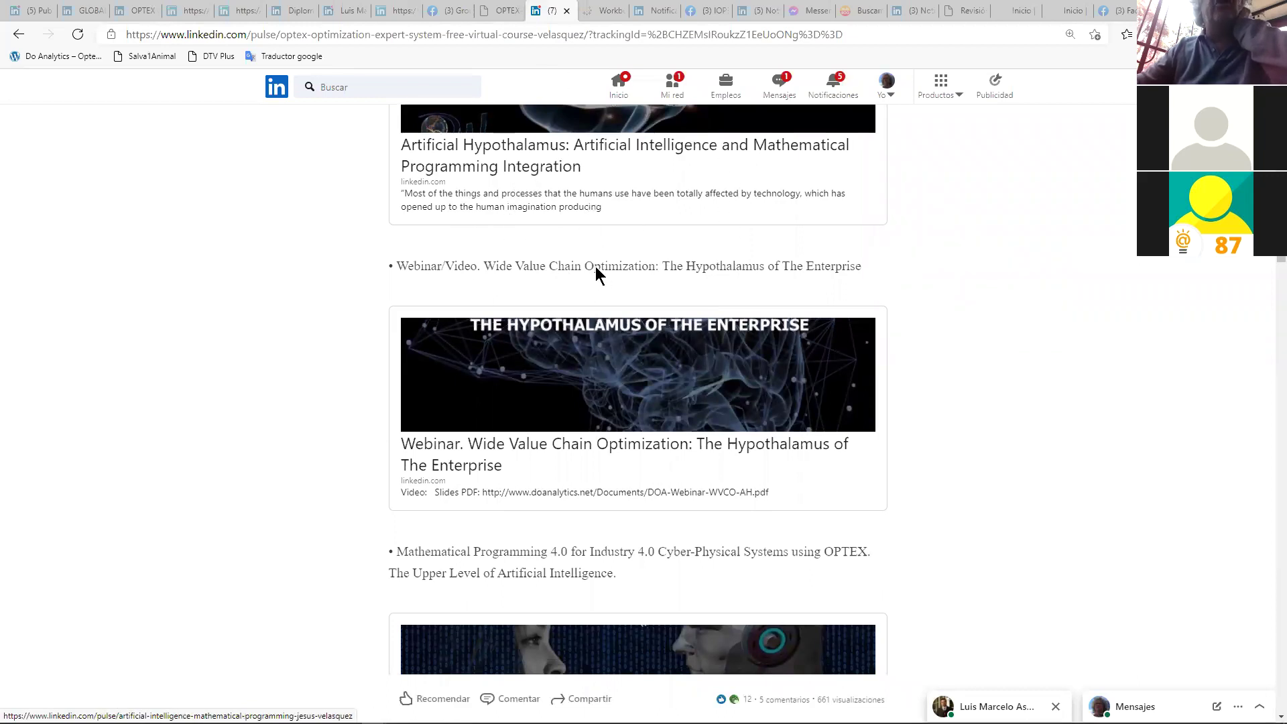
{"action": "scroll", "coordinate": [591, 607], "scroll_direction": "down", "scroll_amount": 2}
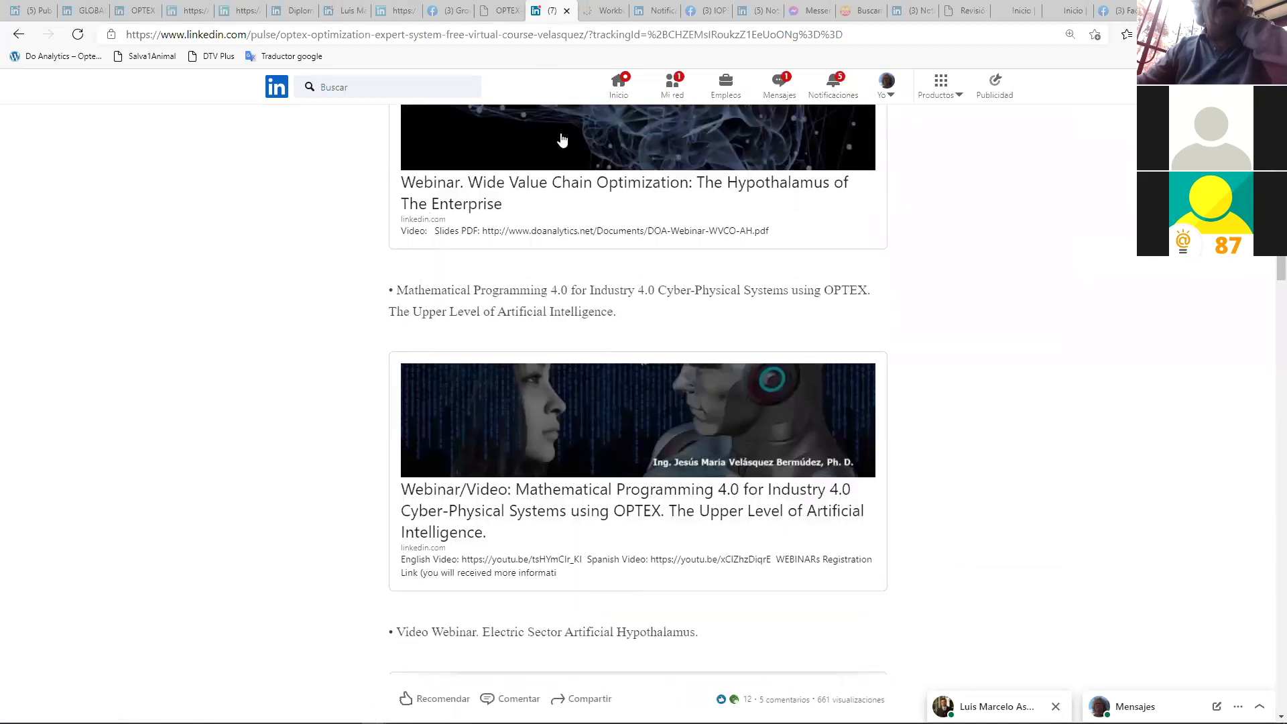
{"action": "scroll", "coordinate": [560, 262], "scroll_direction": "down", "scroll_amount": 10}
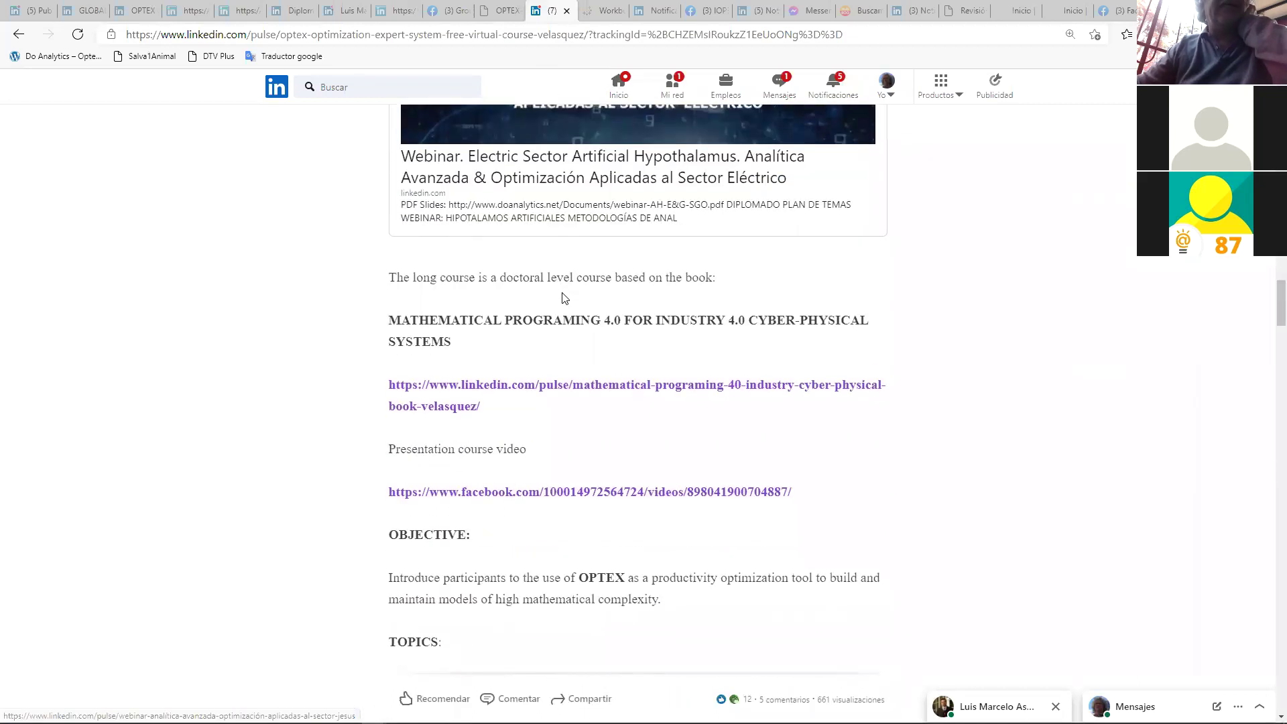
{"action": "scroll", "coordinate": [558, 251], "scroll_direction": "up", "scroll_amount": 8}
{"action": "scroll", "coordinate": [557, 247], "scroll_direction": "down", "scroll_amount": 10}
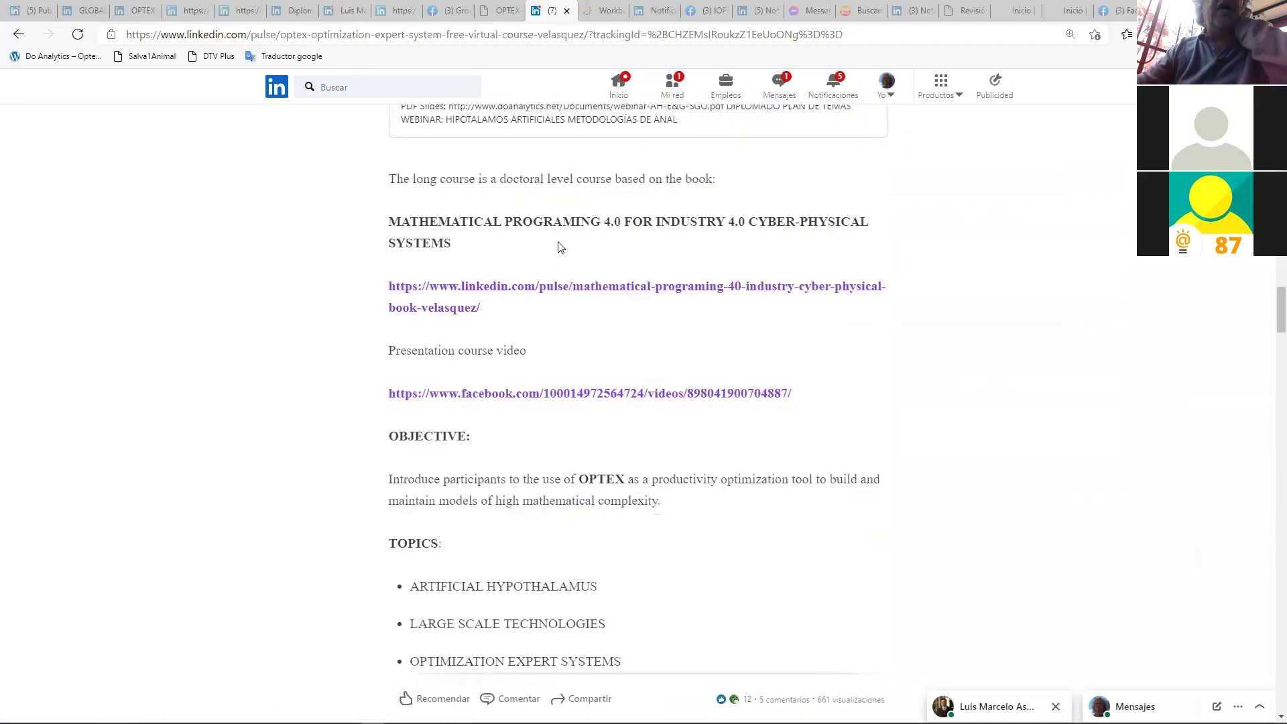
{"action": "scroll", "coordinate": [545, 267], "scroll_direction": "up", "scroll_amount": 10}
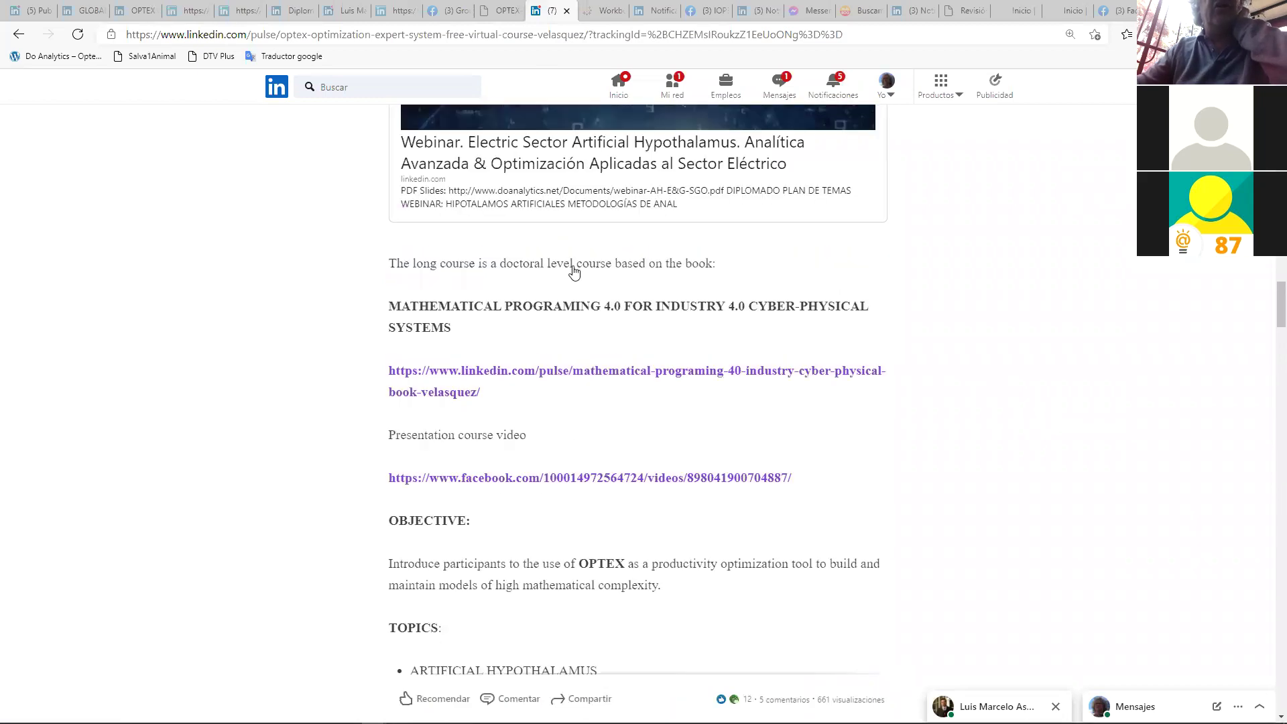
Examine the course article's title banner, objective, topics, included items and course topic plan
{"action": "scroll", "coordinate": [631, 118], "scroll_direction": "up", "scroll_amount": 15}
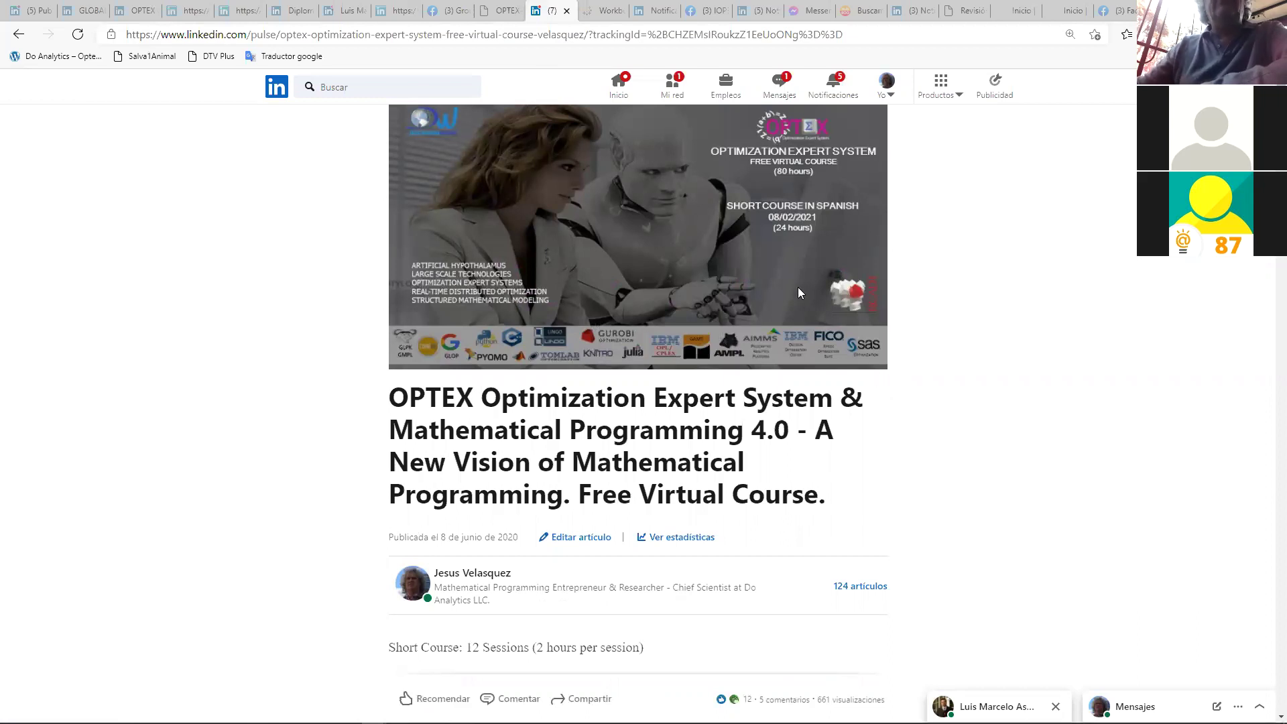
{"action": "scroll", "coordinate": [725, 524], "scroll_direction": "down", "scroll_amount": 20}
{"action": "scroll", "coordinate": [726, 526], "scroll_direction": "down", "scroll_amount": 20}
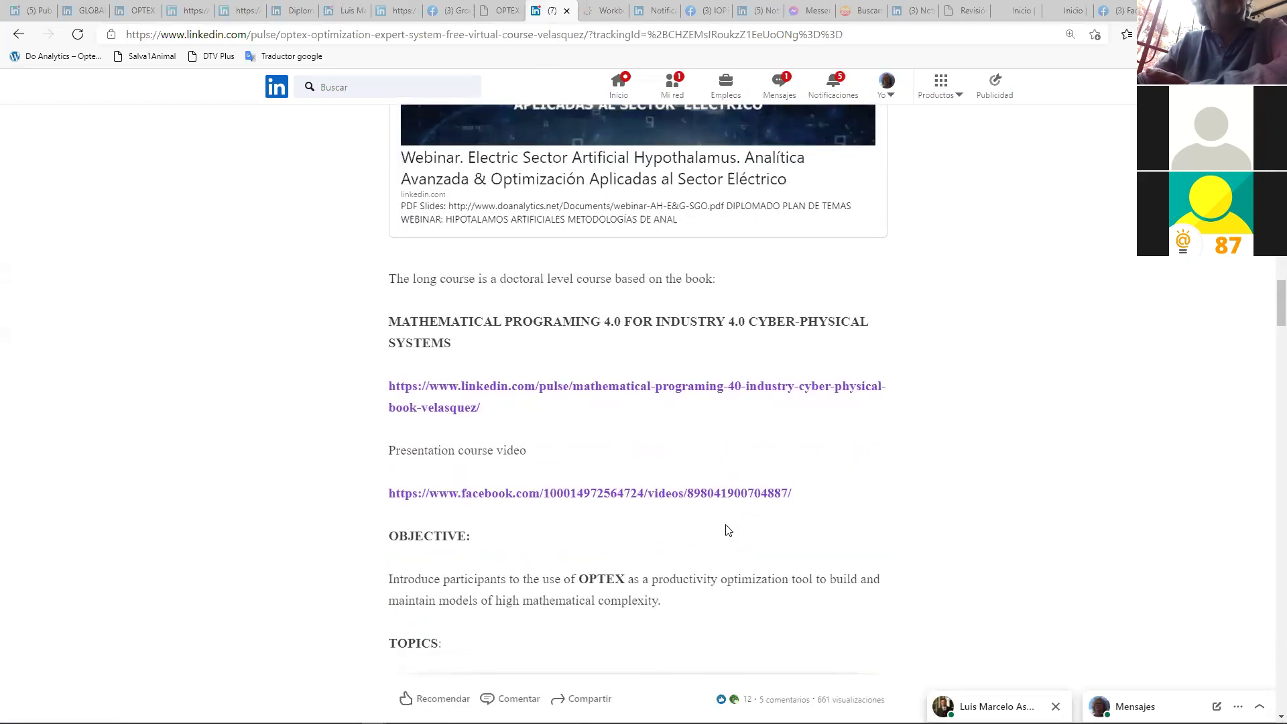
{"action": "scroll", "coordinate": [725, 530], "scroll_direction": "down", "scroll_amount": 5}
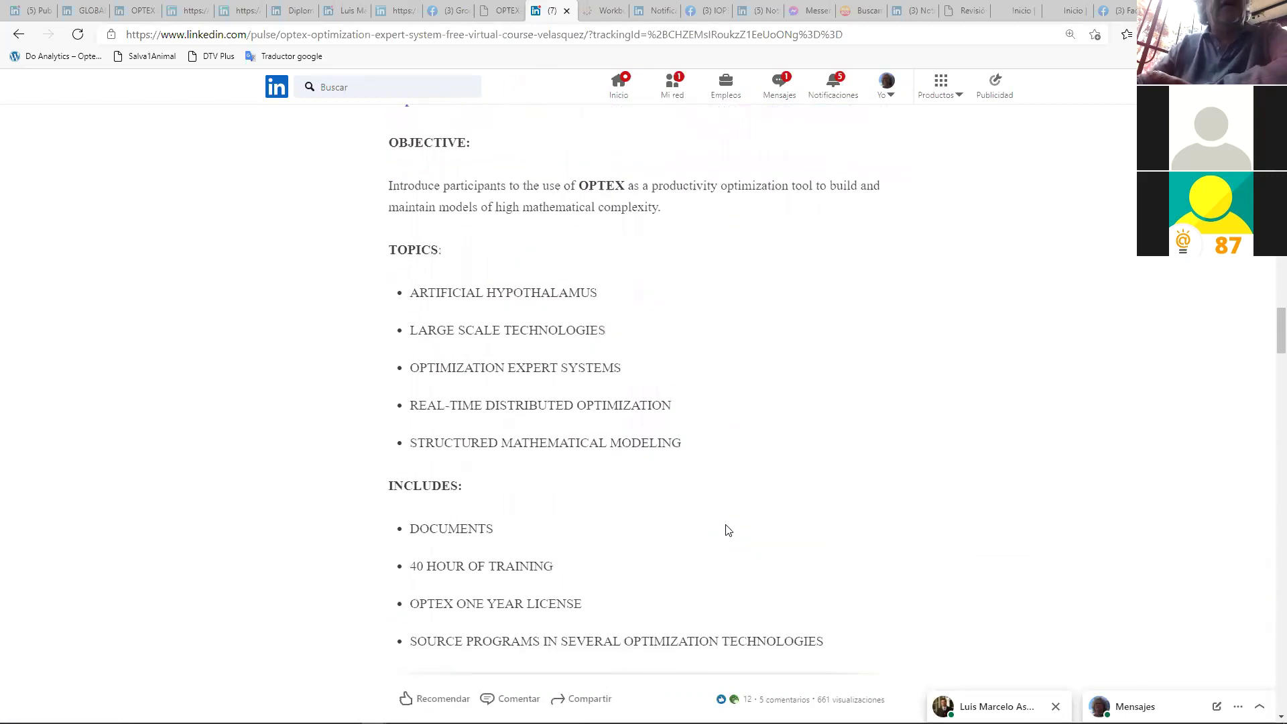
{"action": "scroll", "coordinate": [729, 530], "scroll_direction": "up", "scroll_amount": 2}
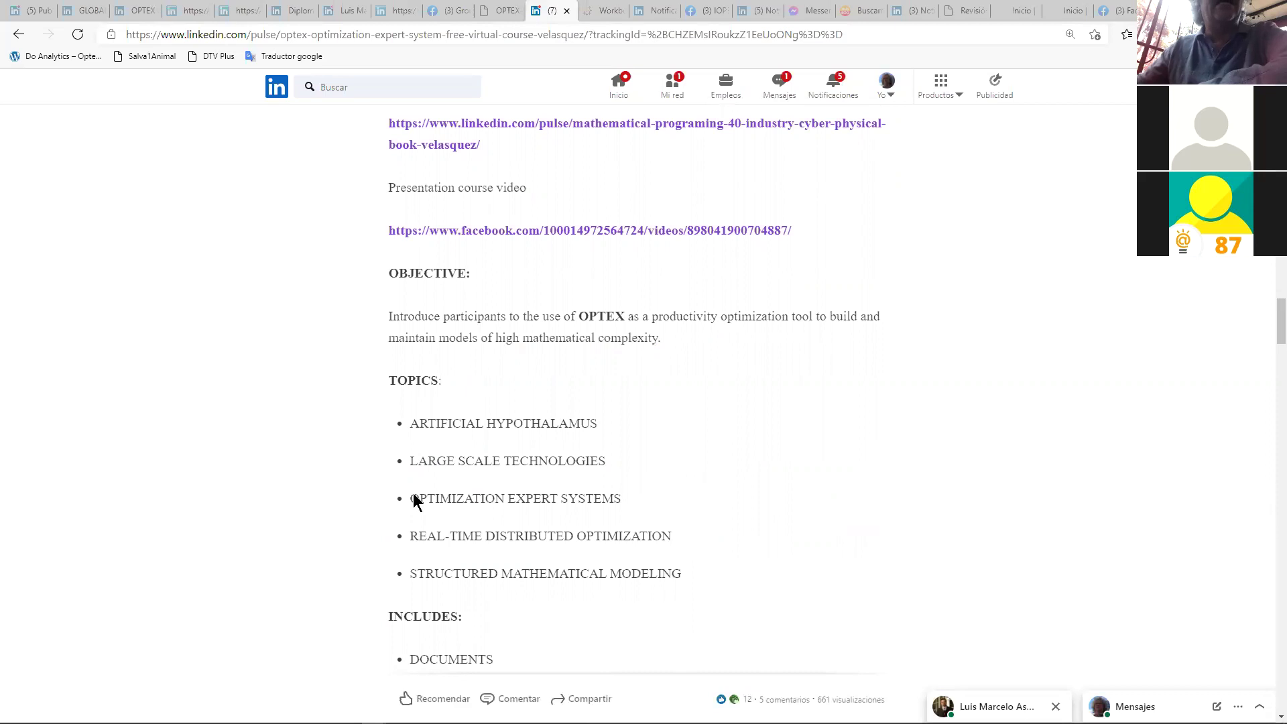
{"action": "scroll", "coordinate": [416, 495], "scroll_direction": "down", "scroll_amount": 2}
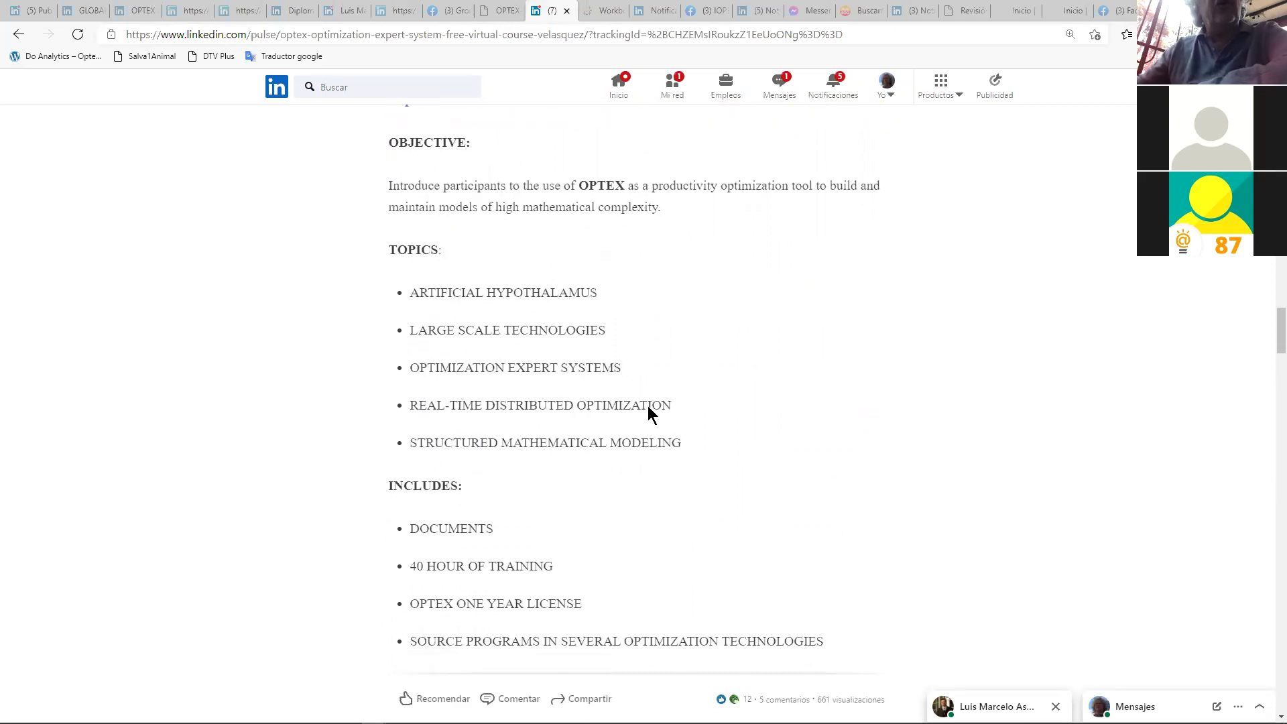
{"action": "scroll", "coordinate": [666, 414], "scroll_direction": "up", "scroll_amount": 3}
{"action": "scroll", "coordinate": [665, 417], "scroll_direction": "down", "scroll_amount": 3}
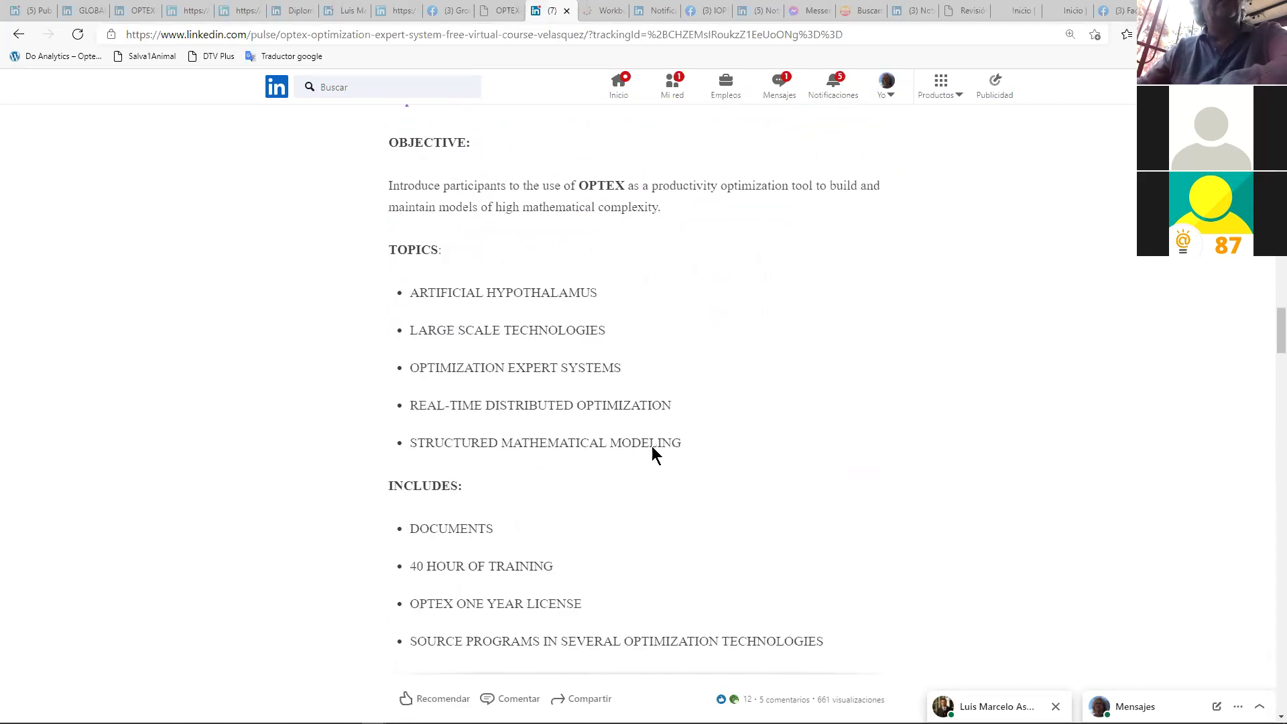
{"action": "scroll", "coordinate": [653, 447], "scroll_direction": "down", "scroll_amount": 2}
{"action": "scroll", "coordinate": [654, 451], "scroll_direction": "down", "scroll_amount": 6}
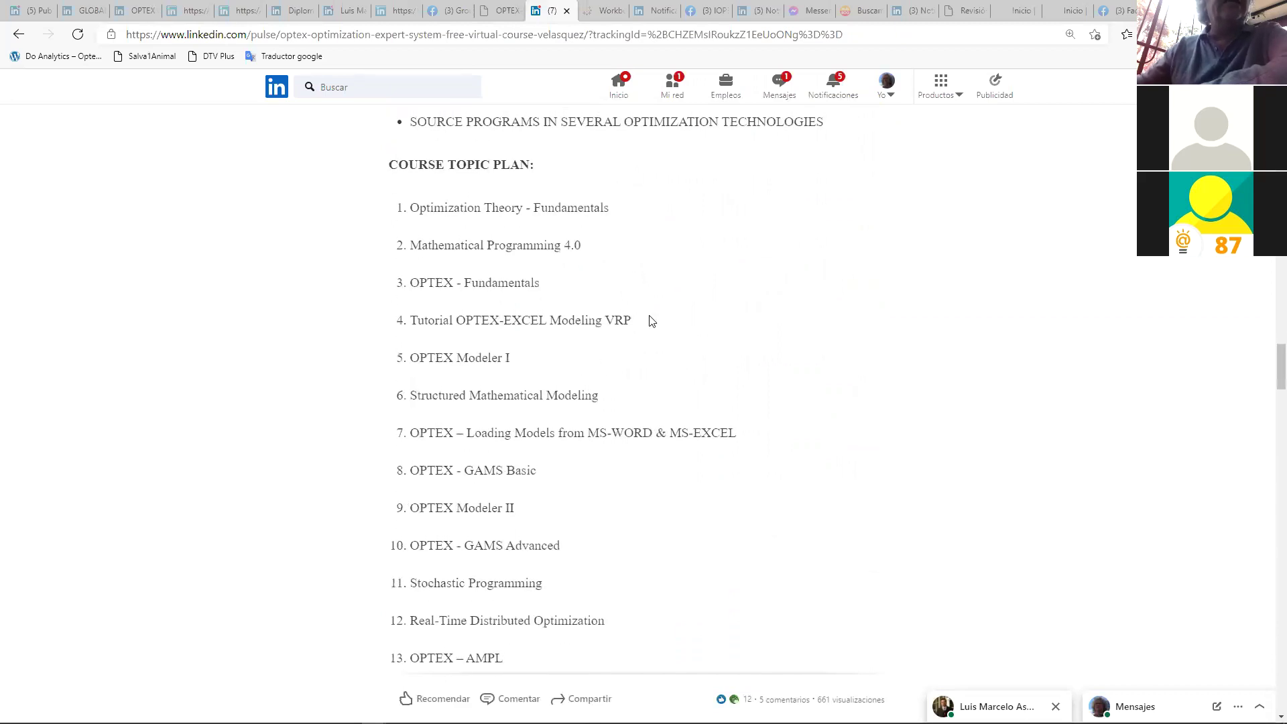
{"action": "scroll", "coordinate": [489, 221], "scroll_direction": "up", "scroll_amount": 4}
{"action": "scroll", "coordinate": [572, 253], "scroll_direction": "up", "scroll_amount": 4}
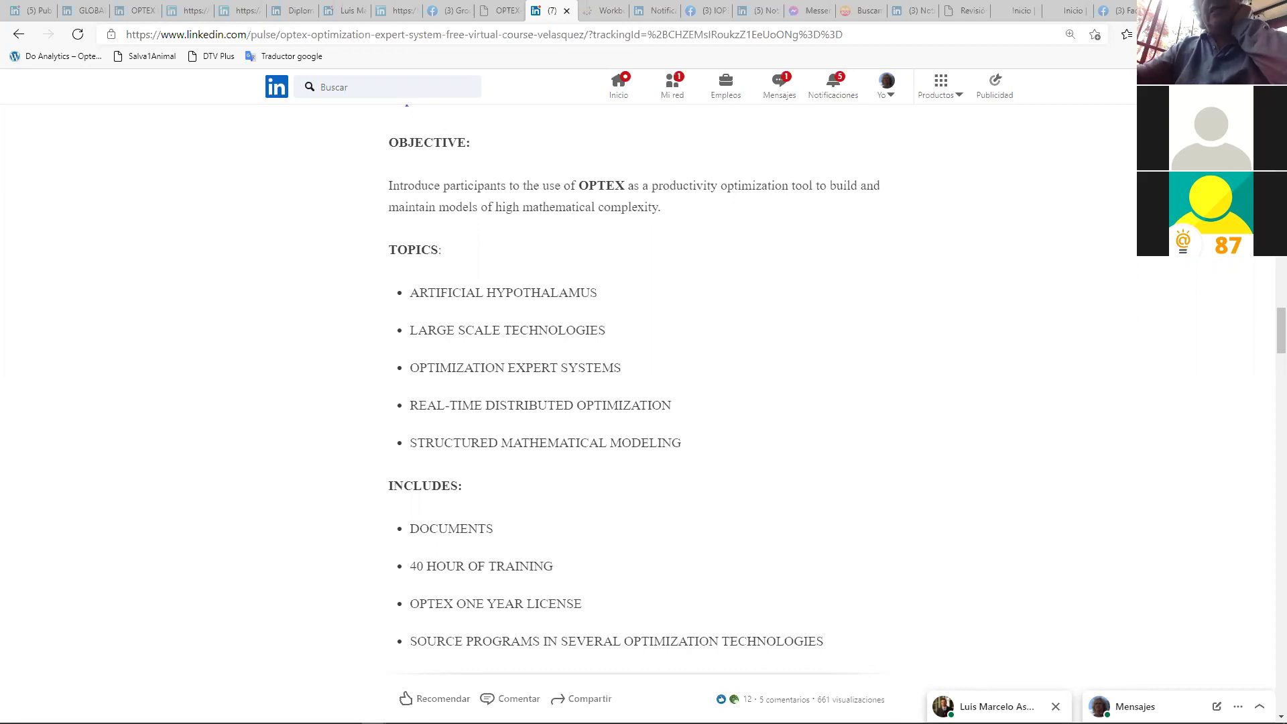
Switch to the OPTEX-Advanced-Course-v03.pptx presentation in PowerPoint, find slide 84 among the slide thumbnails and start the slide show from it
{"action": "key", "text": "super+d"}
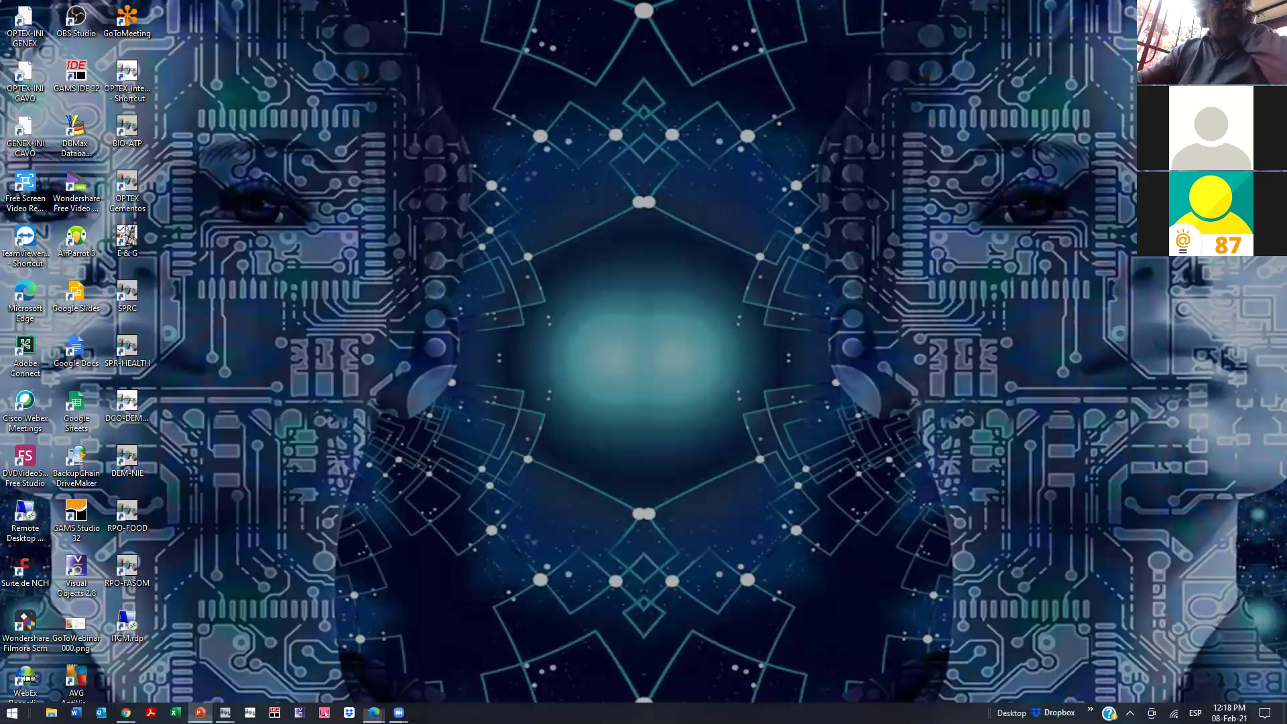
{"action": "left_click", "coordinate": [200, 712]}
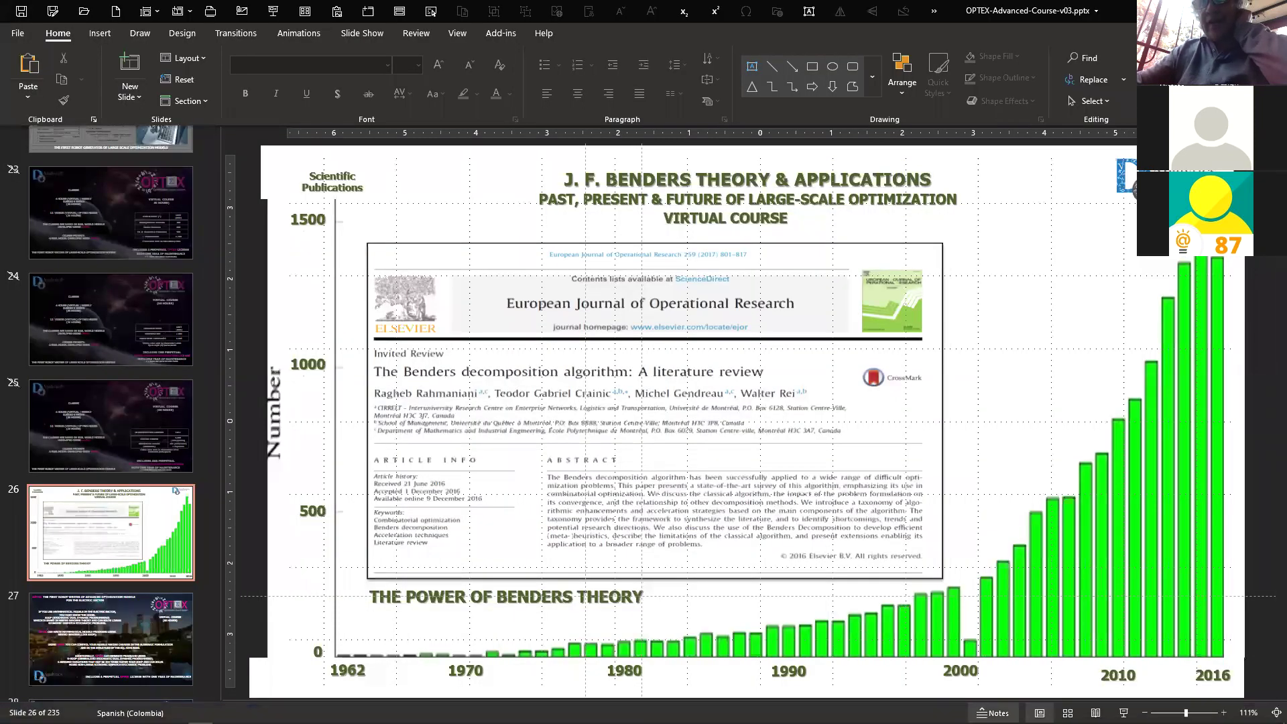
{"action": "left_click", "coordinate": [1068, 712]}
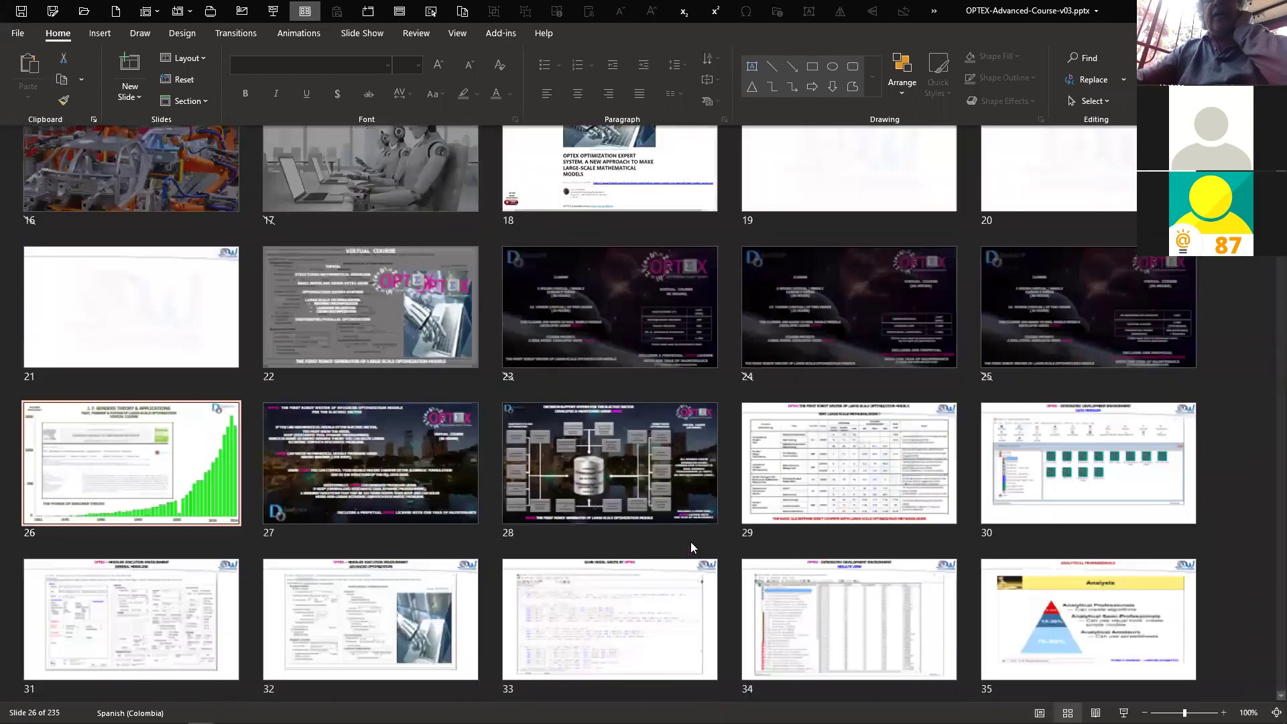
{"action": "scroll", "coordinate": [309, 423], "scroll_direction": "down", "scroll_amount": 1}
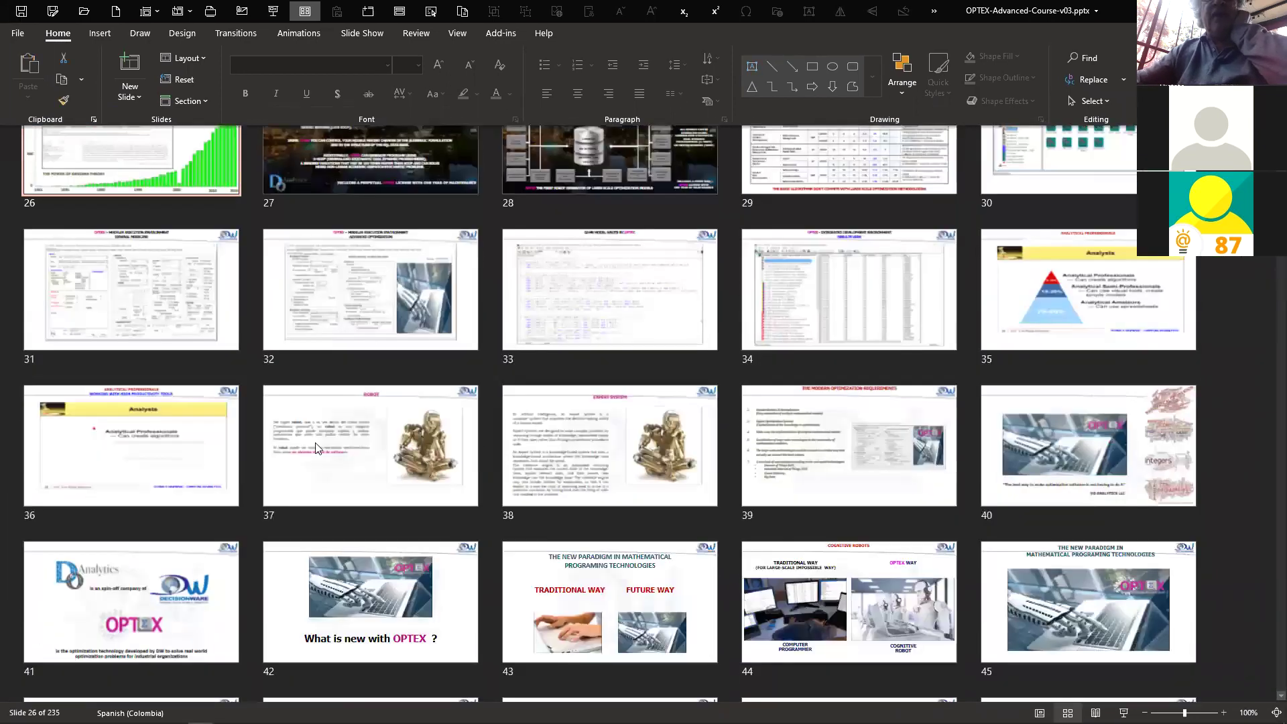
{"action": "scroll", "coordinate": [316, 448], "scroll_direction": "down", "scroll_amount": 4}
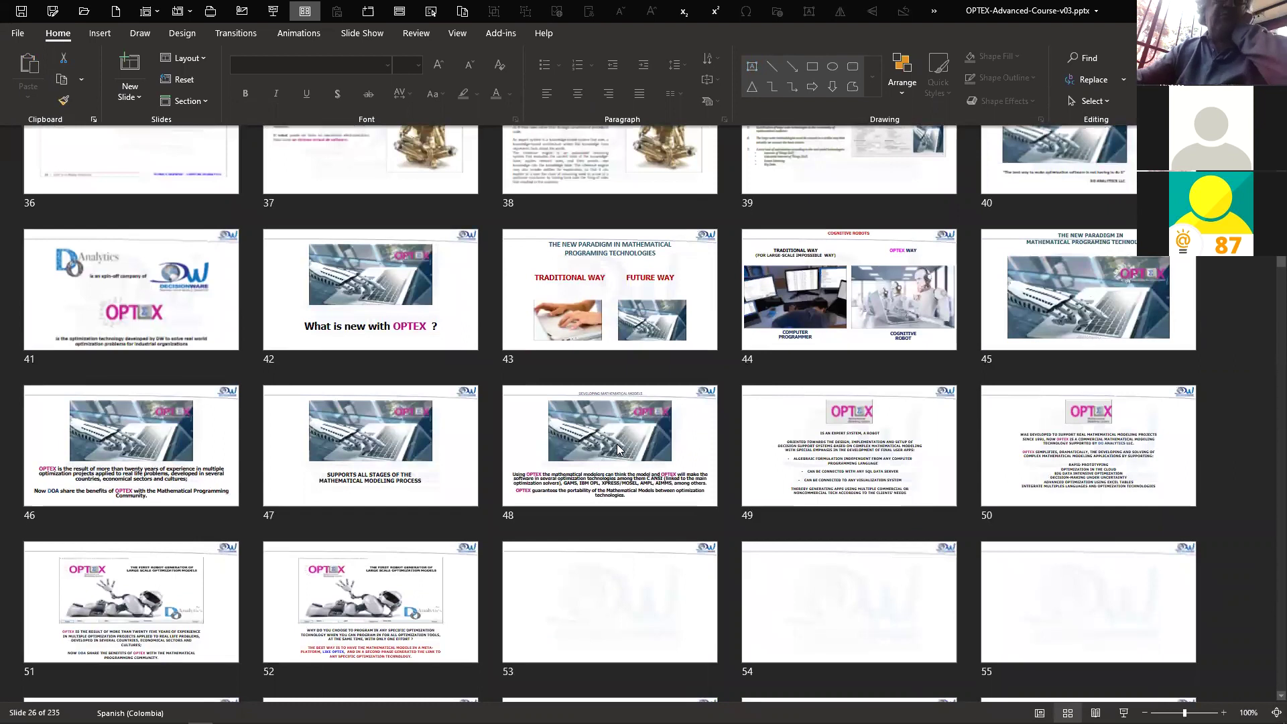
{"action": "scroll", "coordinate": [618, 449], "scroll_direction": "down", "scroll_amount": 8}
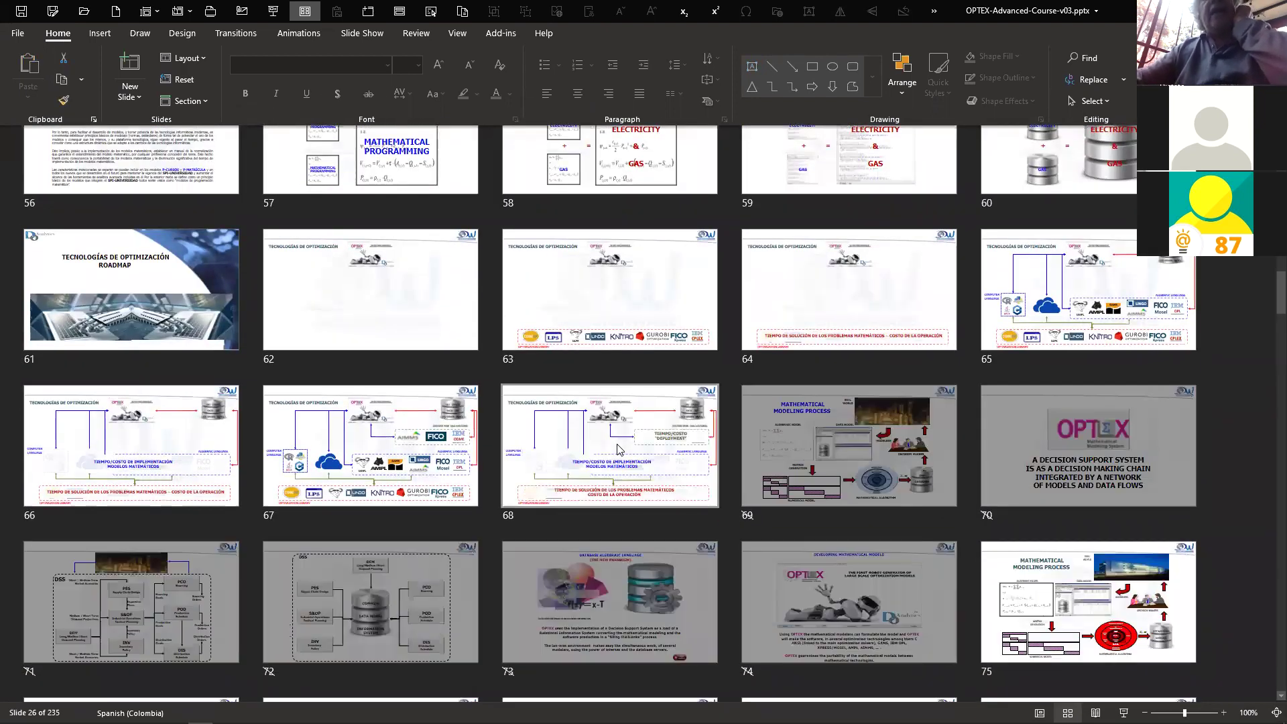
{"action": "scroll", "coordinate": [617, 449], "scroll_direction": "down", "scroll_amount": 3}
{"action": "scroll", "coordinate": [618, 449], "scroll_direction": "down", "scroll_amount": 5}
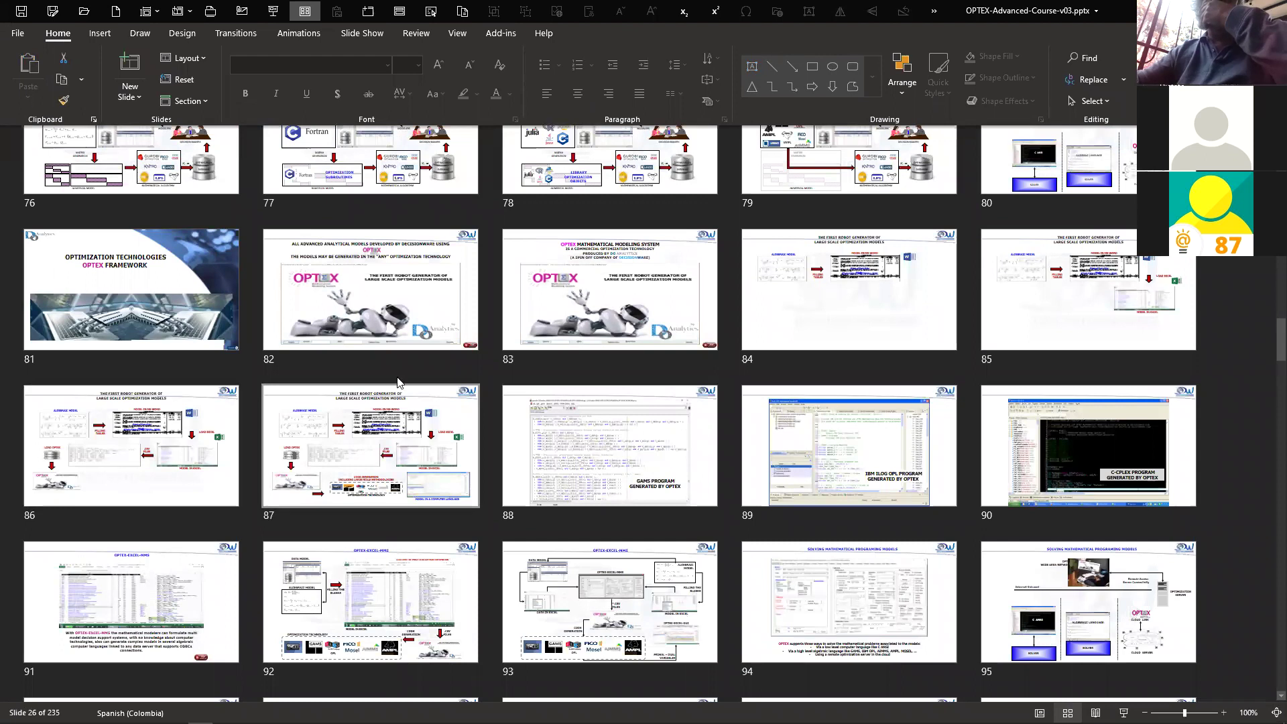
{"action": "left_click", "coordinate": [812, 300]}
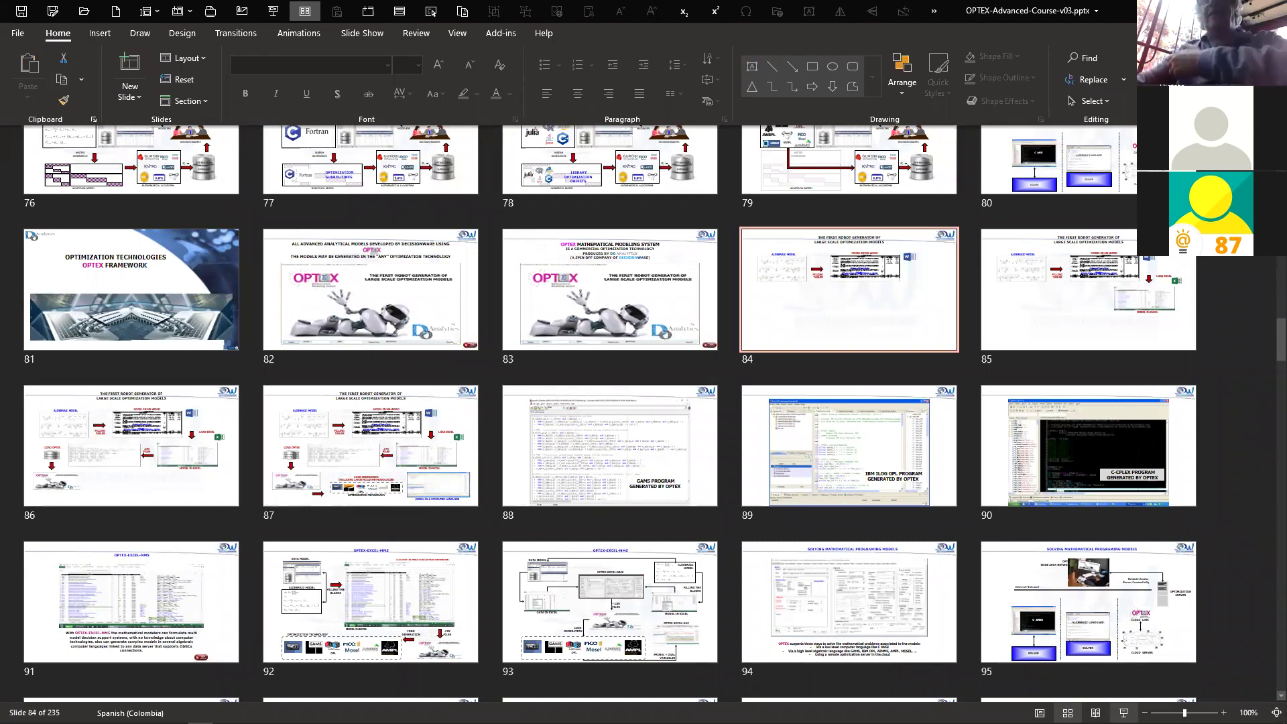
{"action": "left_click", "coordinate": [1123, 713]}
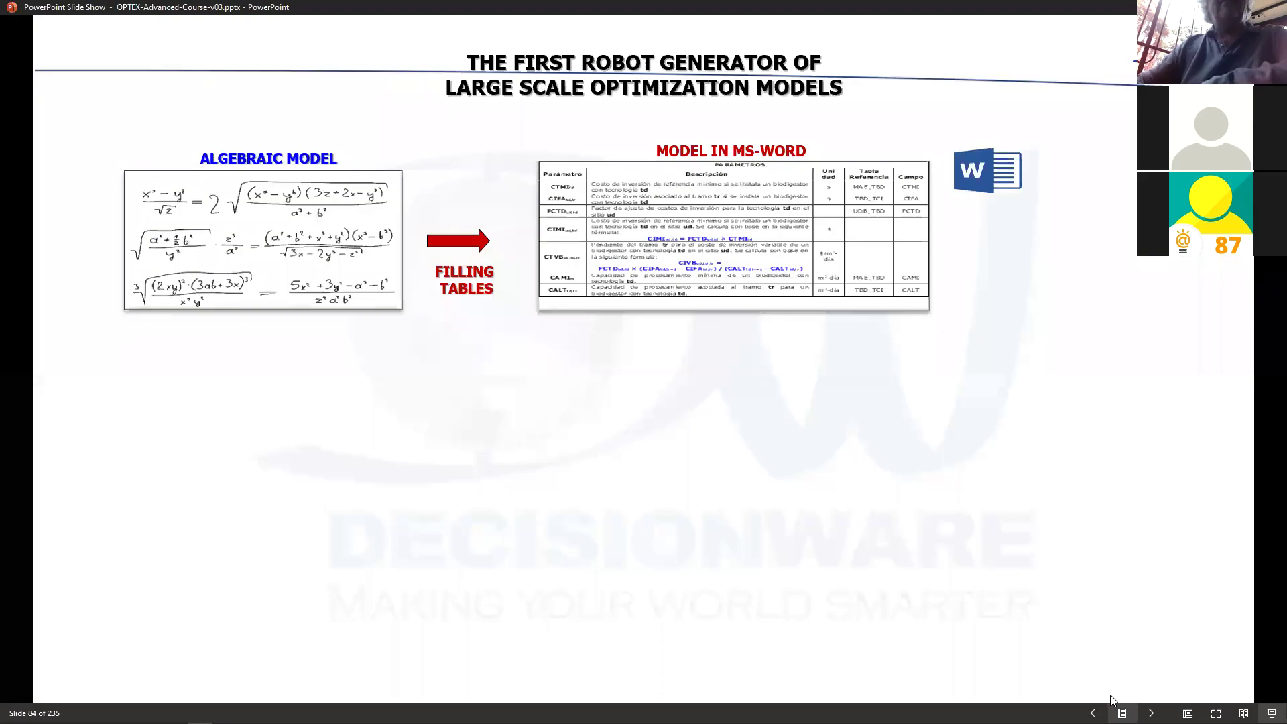